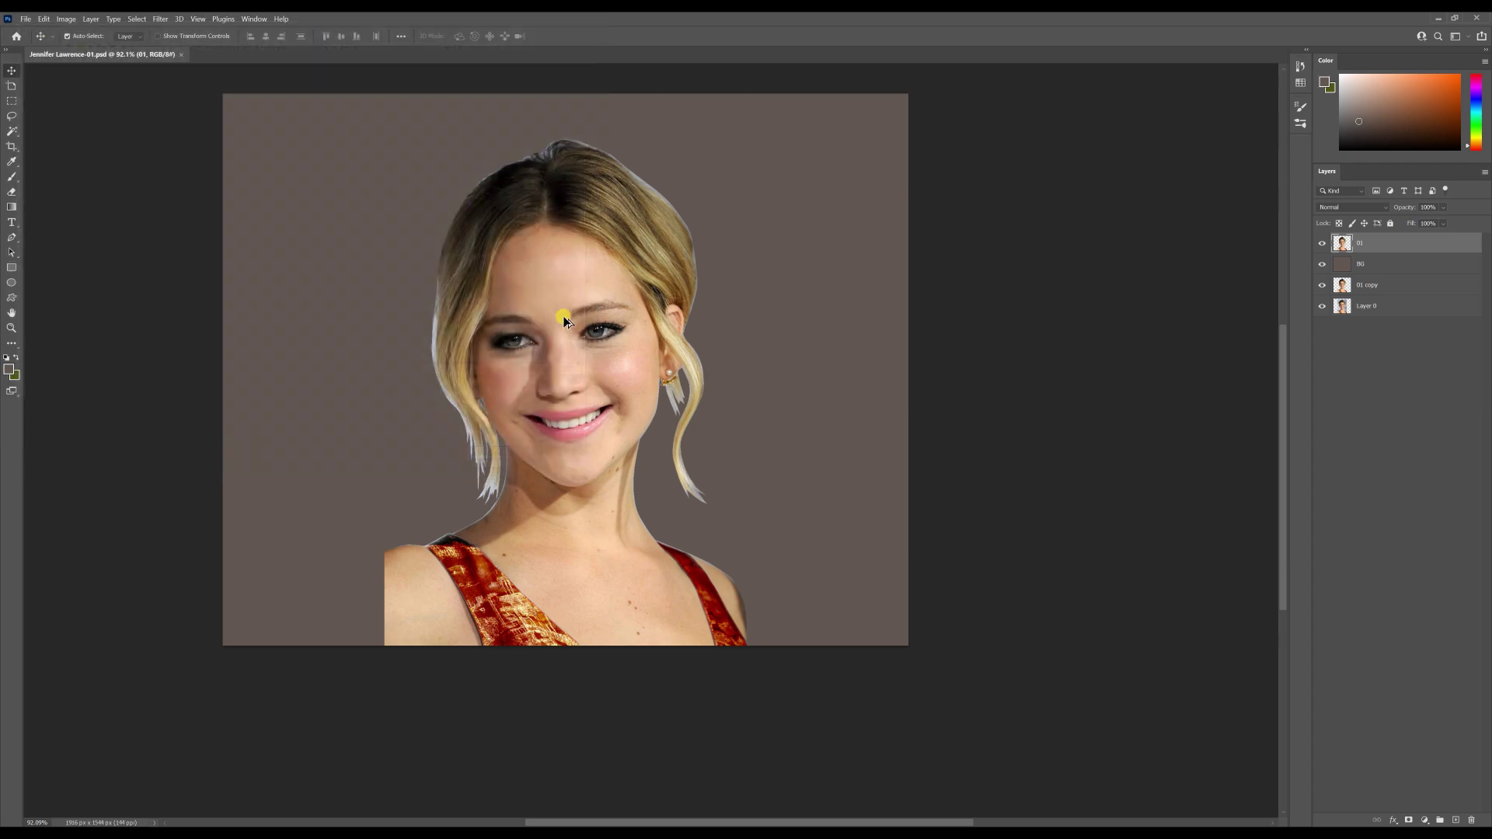
Adjust the top portrait layer's Levels with an input black point of 16 and white point of 243.
left_click(66, 18)
mouse_move(84, 45)
left_click(208, 56)
left_click_drag(273, 328, 282, 328)
left_click_drag(420, 328, 414, 328)
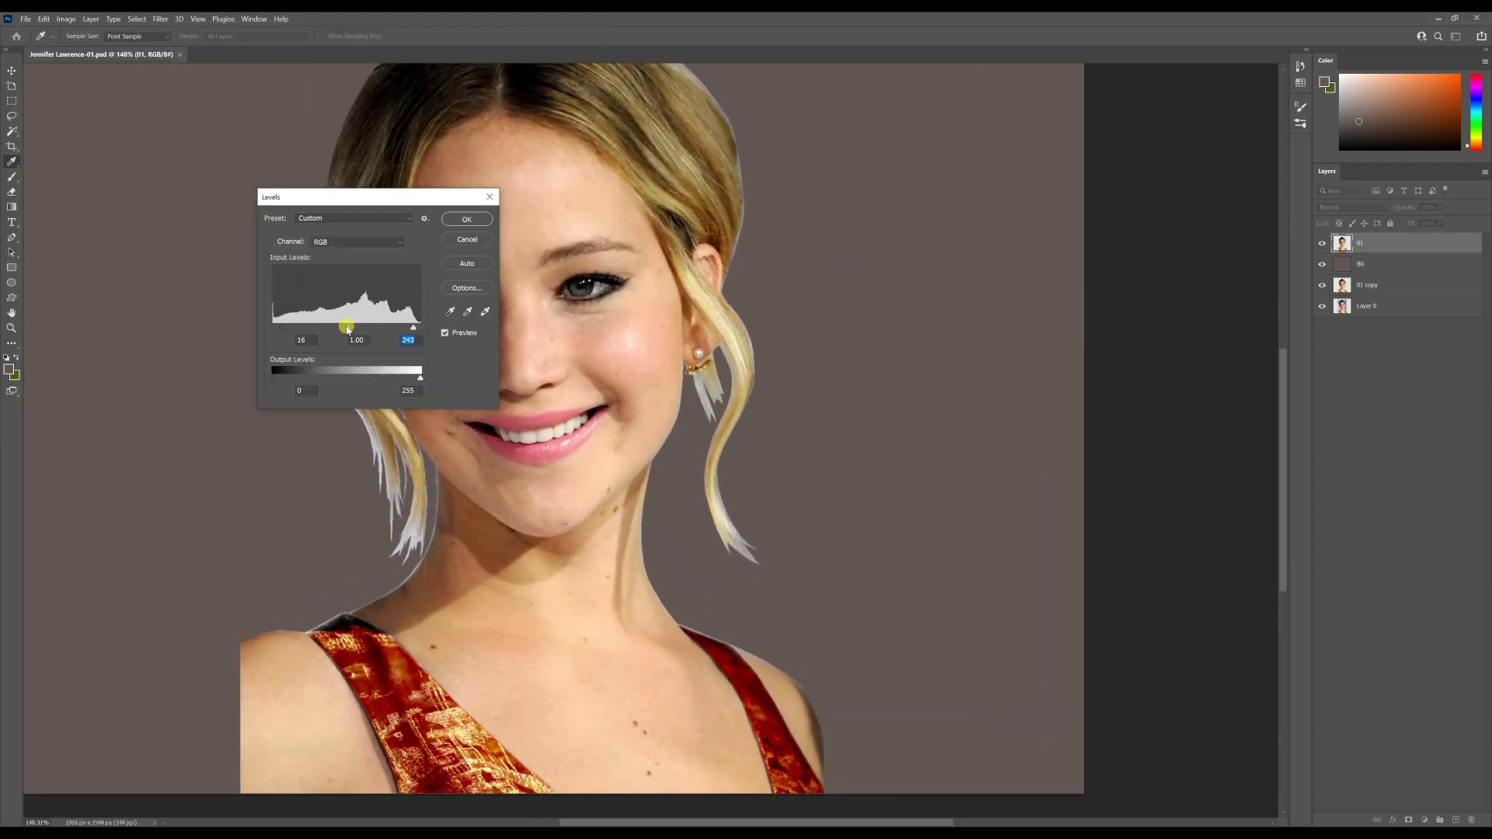
key("Return")
Apply a Curves adjustment to the RGB channel of the portrait layer.
key("ctrl+0")
key("ctrl+m")
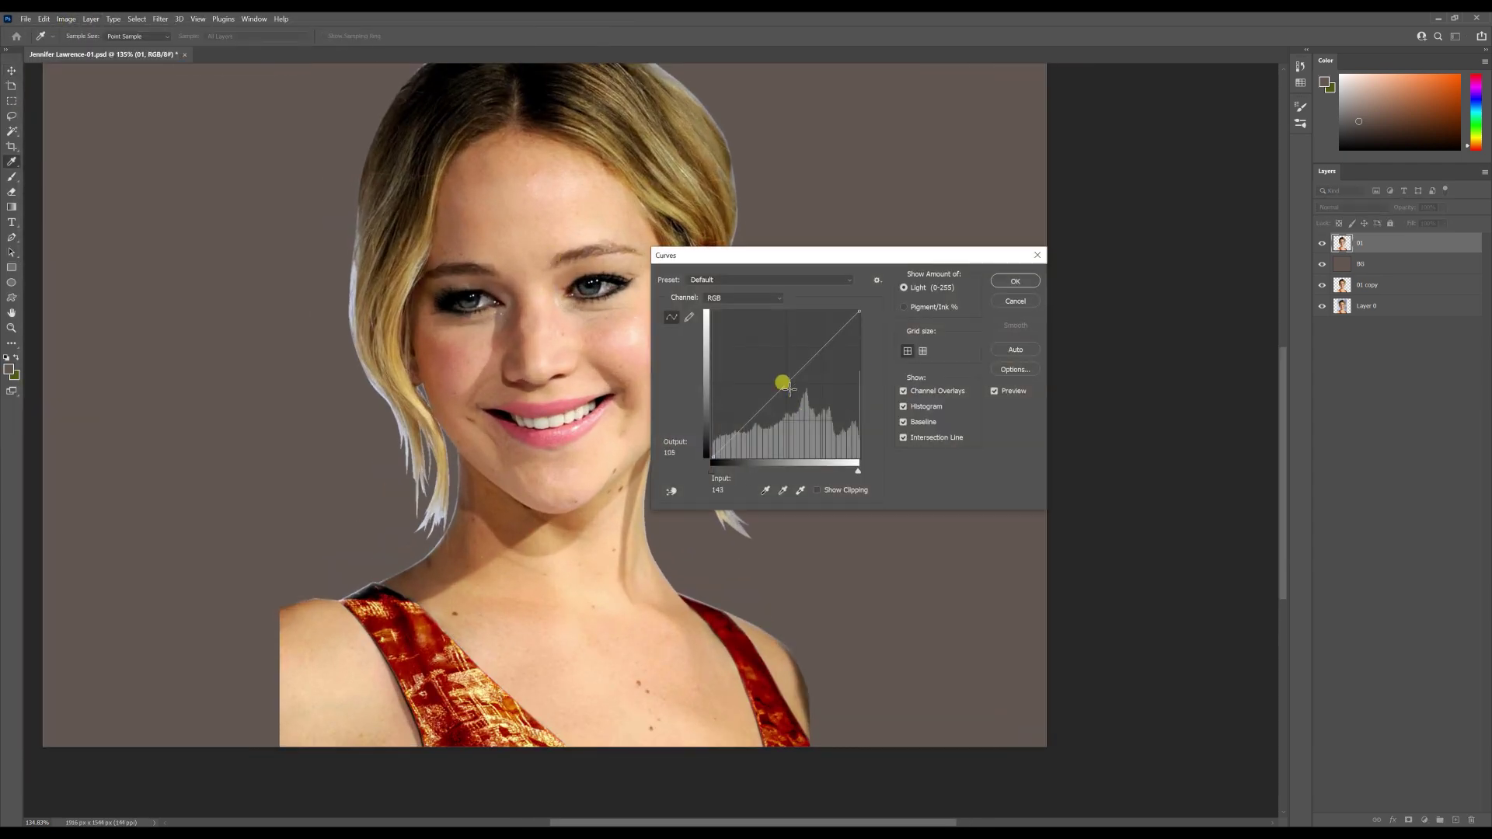
left_click(1017, 283)
scroll(612, 430, "up", 2)
Duplicate the portrait layer, place the copy beneath the original and hide it as a backup.
key("ctrl+j")
left_click_drag(1372, 243, 1372, 274)
left_click(1323, 265)
left_click(1372, 243)
Sharpen the top portrait layer with Unsharp Mask at 77% amount and threshold 0, and save the document.
left_click(160, 19)
mouse_move(174, 221)
left_click(337, 276)
left_click(1112, 508)
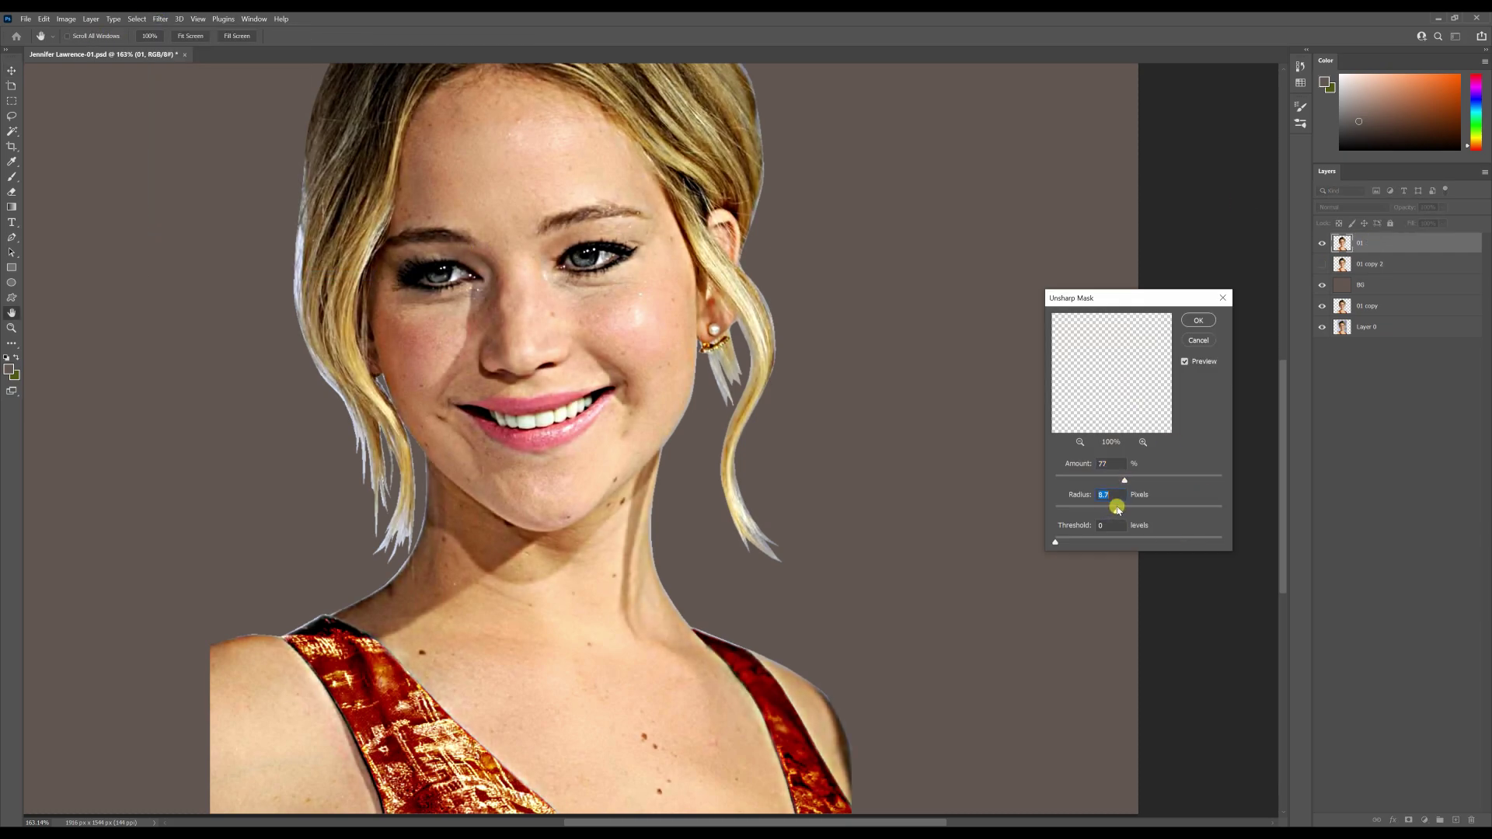
left_click(1198, 321)
scroll(506, 323, "up", 8)
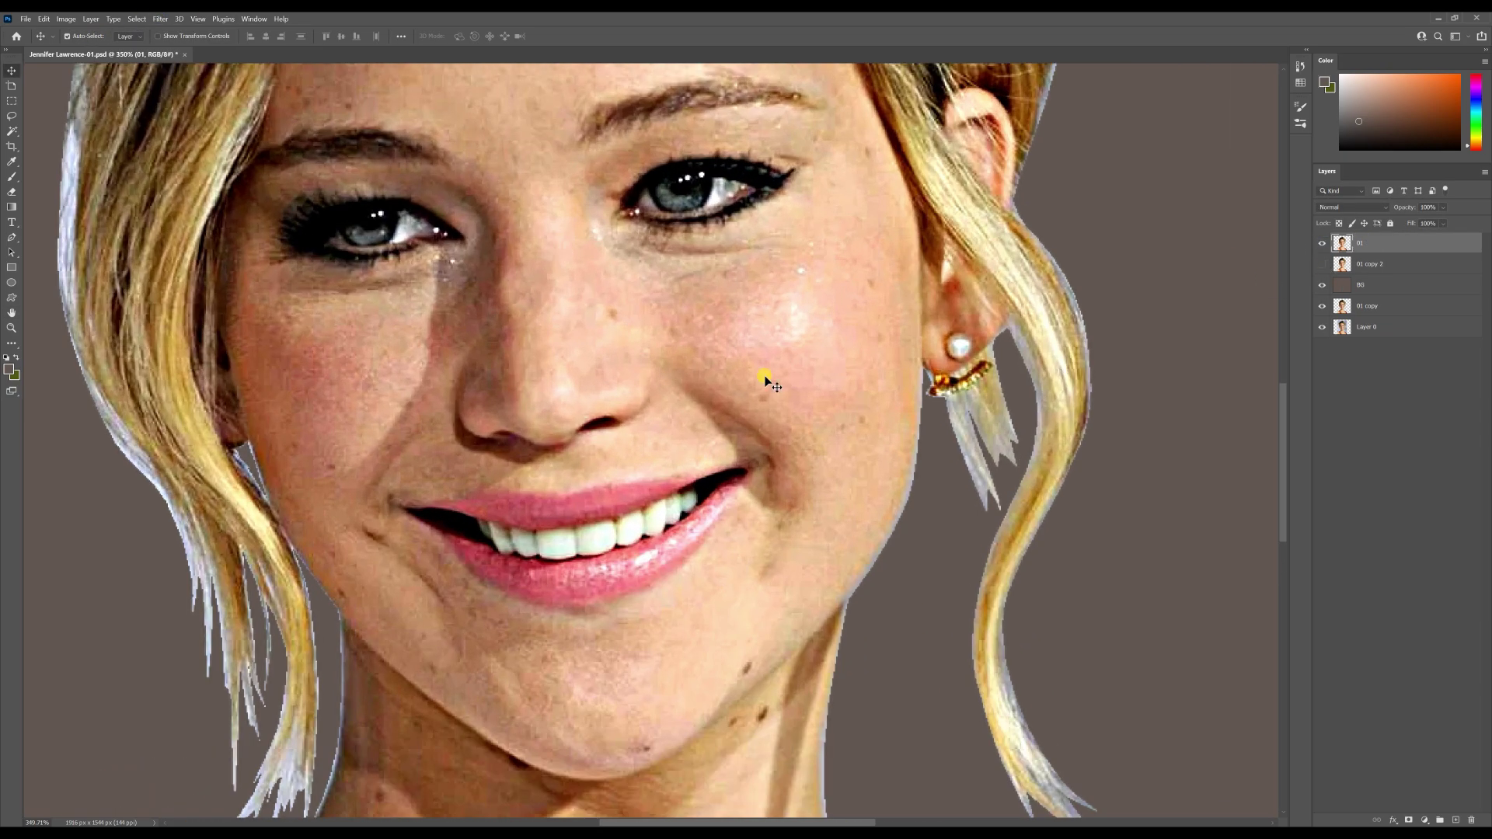
scroll(596, 402, "down", 10)
key("ctrl+s")
Duplicate the sharpened portrait layer.
scroll(640, 406, "down", 3)
scroll(596, 411, "up", 4)
scroll(594, 411, "down", 4)
scroll(590, 385, "up", 6)
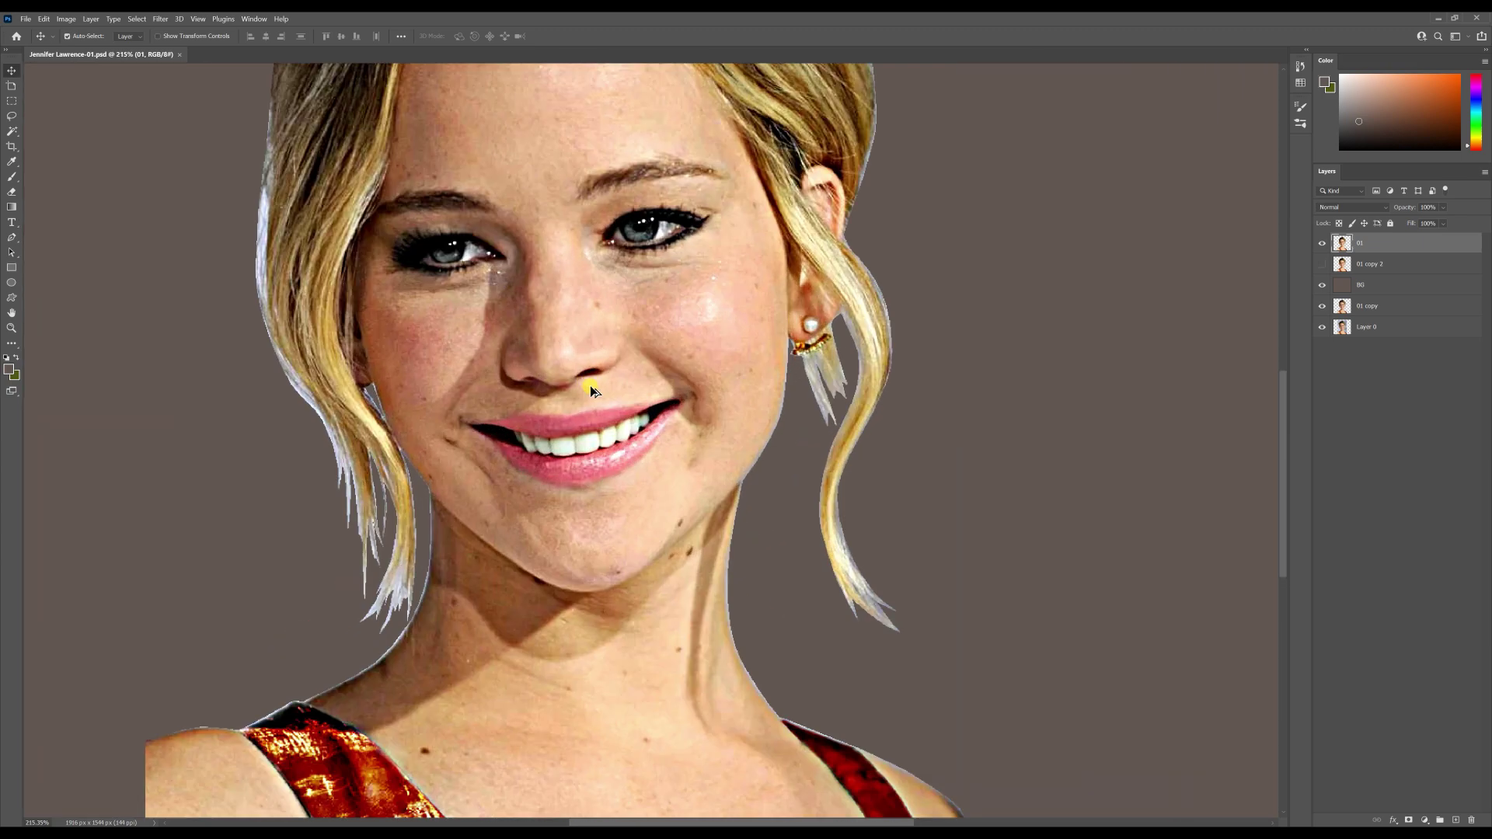
scroll(593, 404, "down", 4)
scroll(599, 292, "up", 5)
key("ctrl+j")
left_click(161, 18)
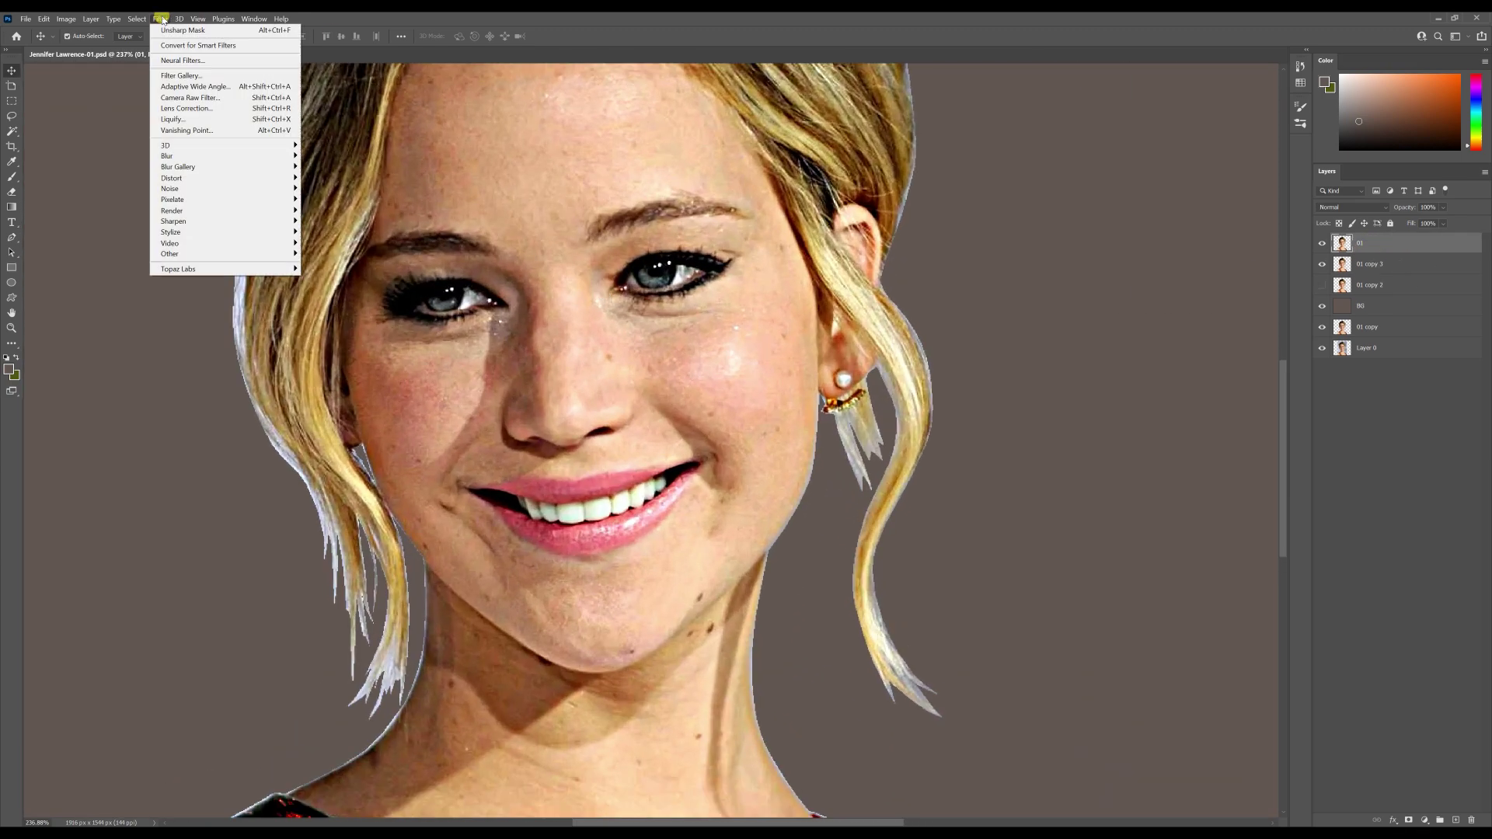
mouse_move(188, 221)
left_click(335, 276)
left_click(1223, 296)
Apply a High Pass filter to the top portrait layer and set its blend mode to Overlay.
left_click(160, 19)
mouse_move(169, 254)
left_click(330, 264)
left_click(816, 226)
left_click(1353, 207)
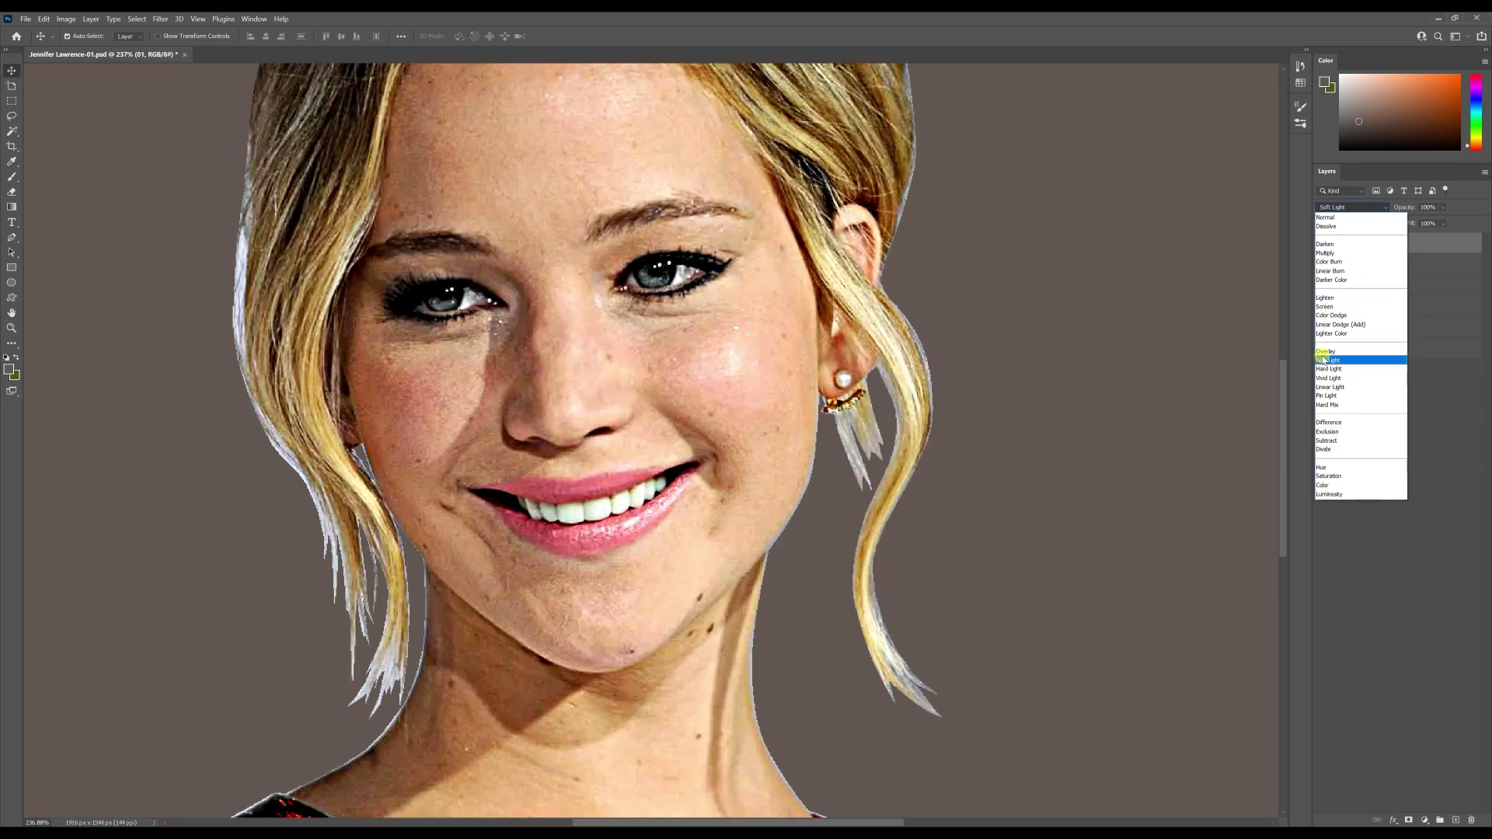
left_click(1324, 359)
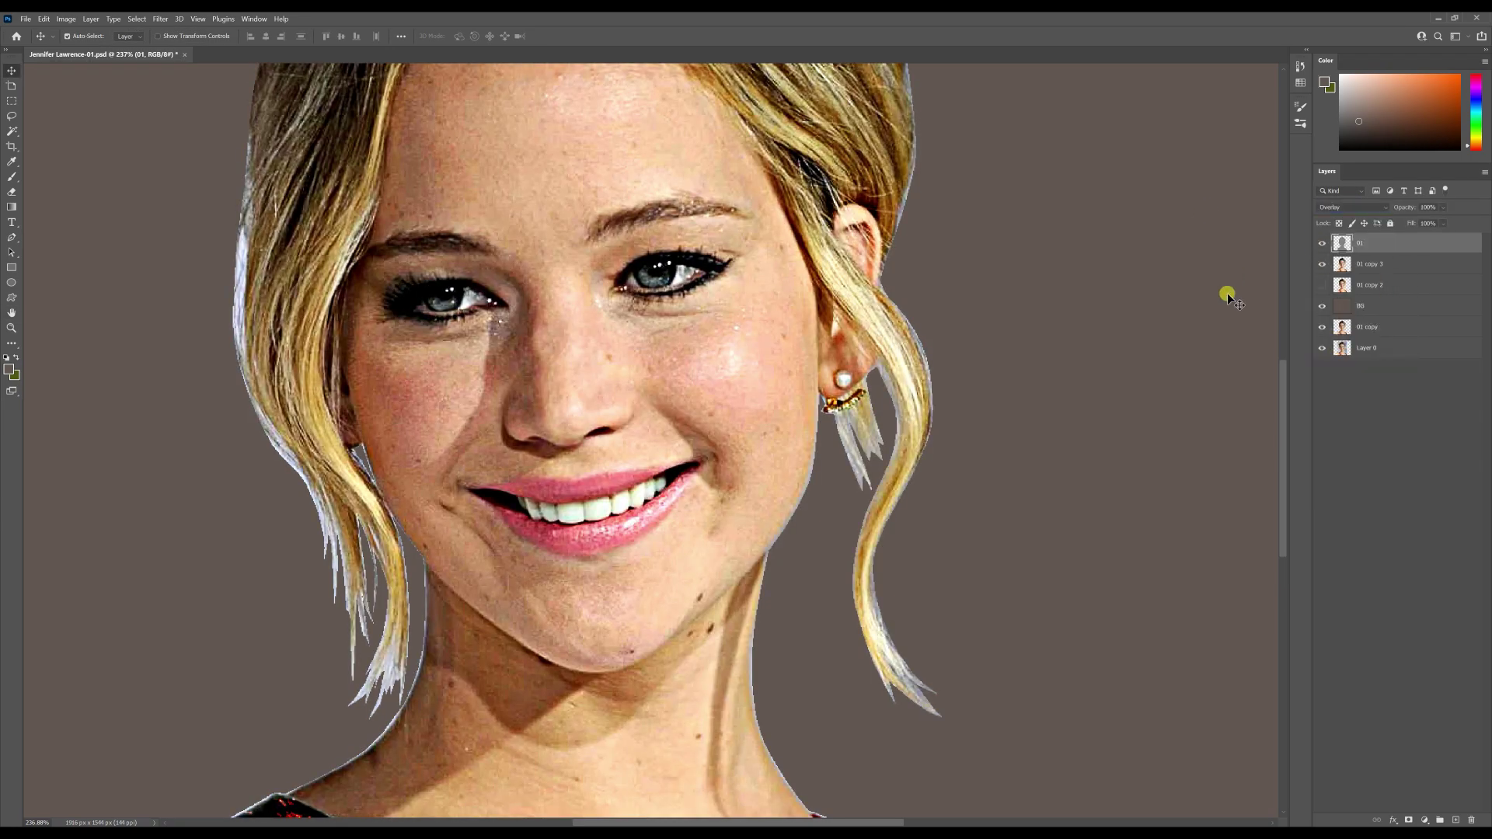
Merge the High Pass layer with the sharpened portrait copy directly beneath it and save the document.
left_click(1377, 268)
scroll(672, 312, "down", 4)
scroll(670, 308, "down", 3)
left_click(1358, 244)
left_click(1323, 243)
left_click(1376, 261, "ctrl")
right_click(1376, 261)
left_click(1361, 613)
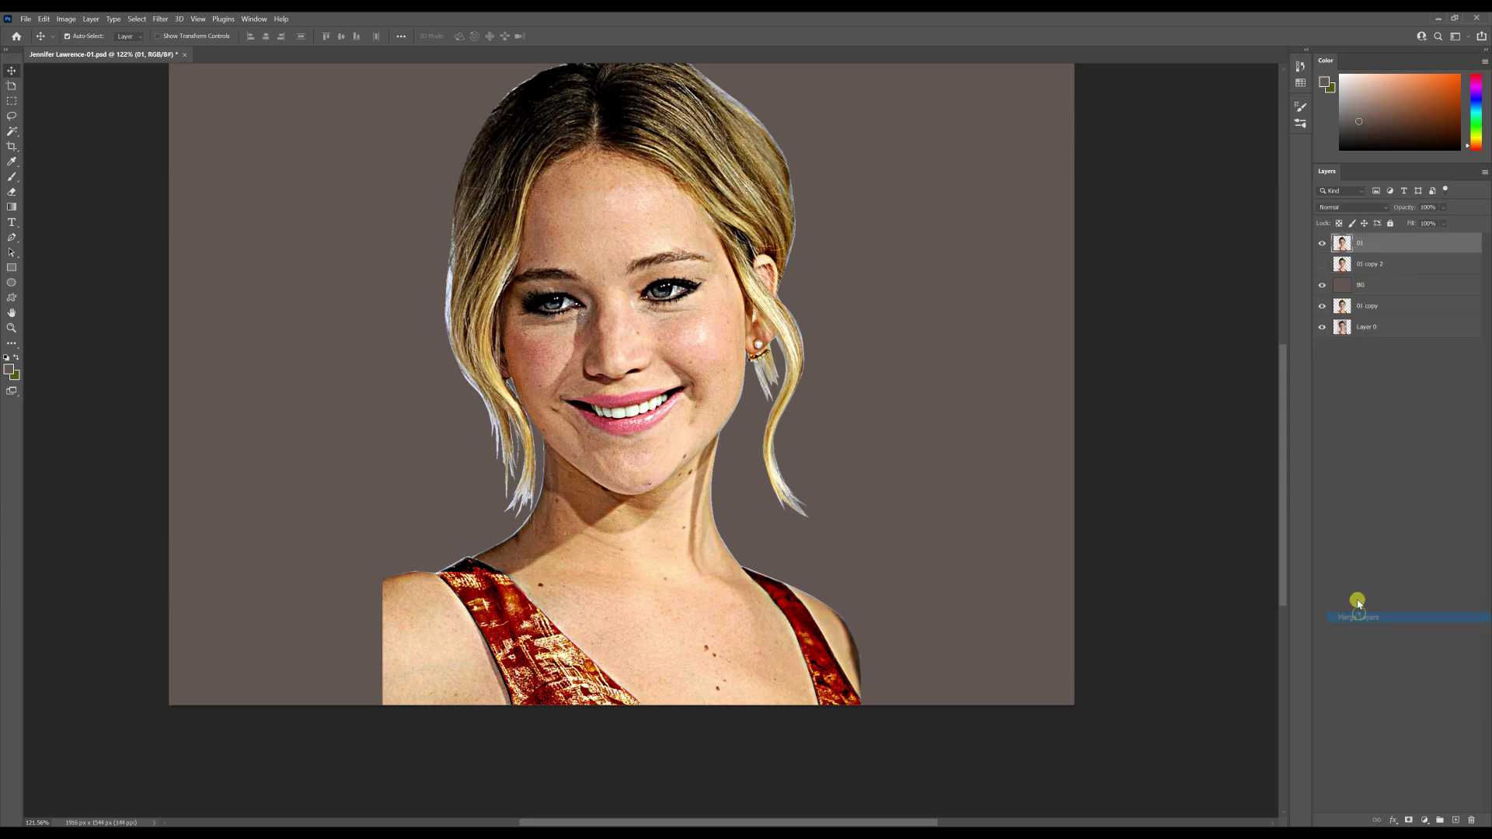
scroll(693, 320, "up", 10)
key("ctrl+s")
scroll(671, 320, "down", 5)
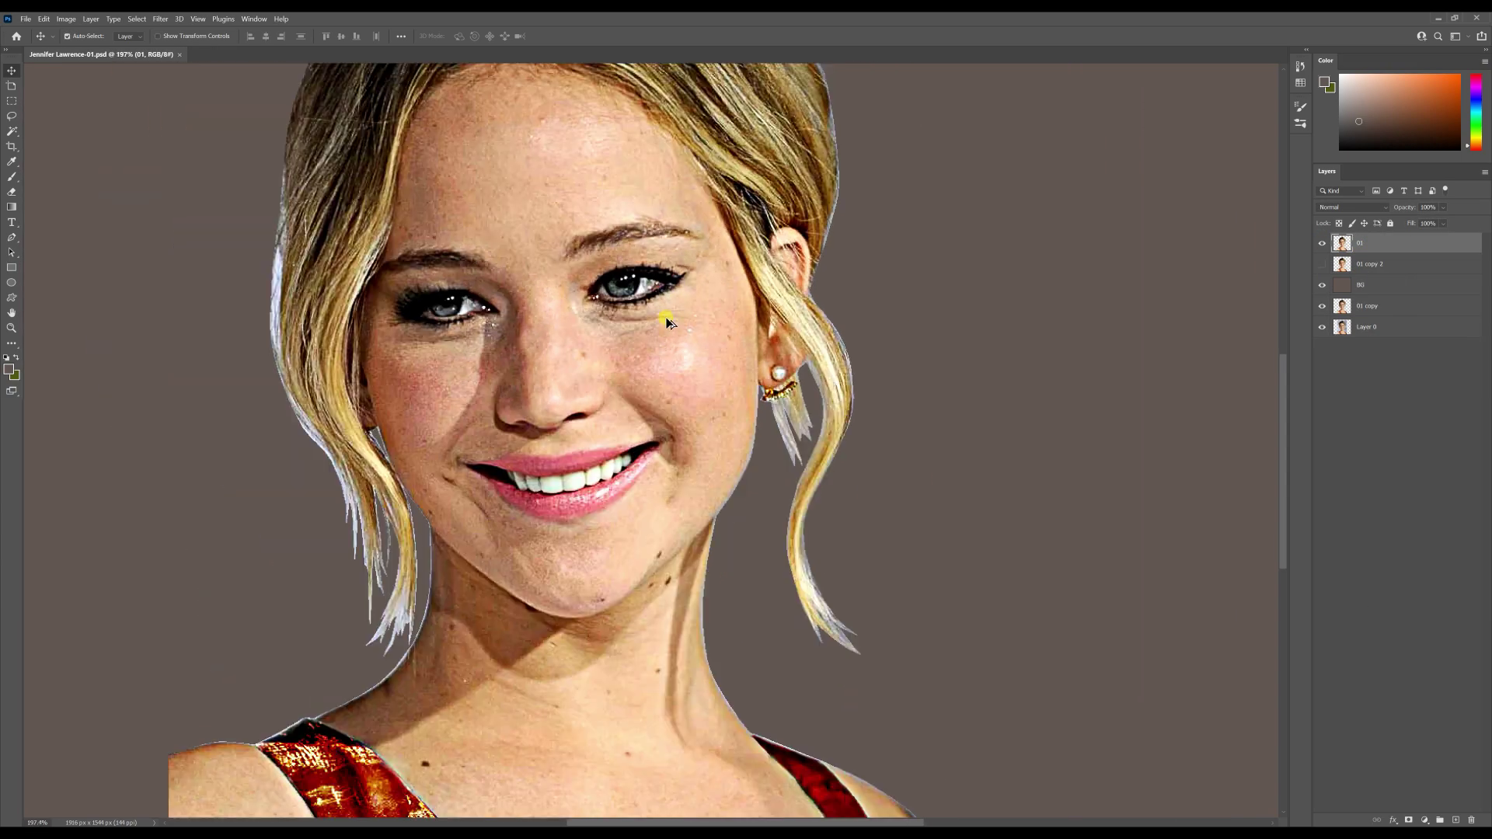
Activate the Smudge tool and choose a brush preset for blending the skin.
left_click(14, 180)
scroll(523, 213, "down", 2)
left_click(255, 19)
left_click(255, 19)
key("r")
scroll(665, 300, "down", 4)
scroll(646, 301, "up", 4)
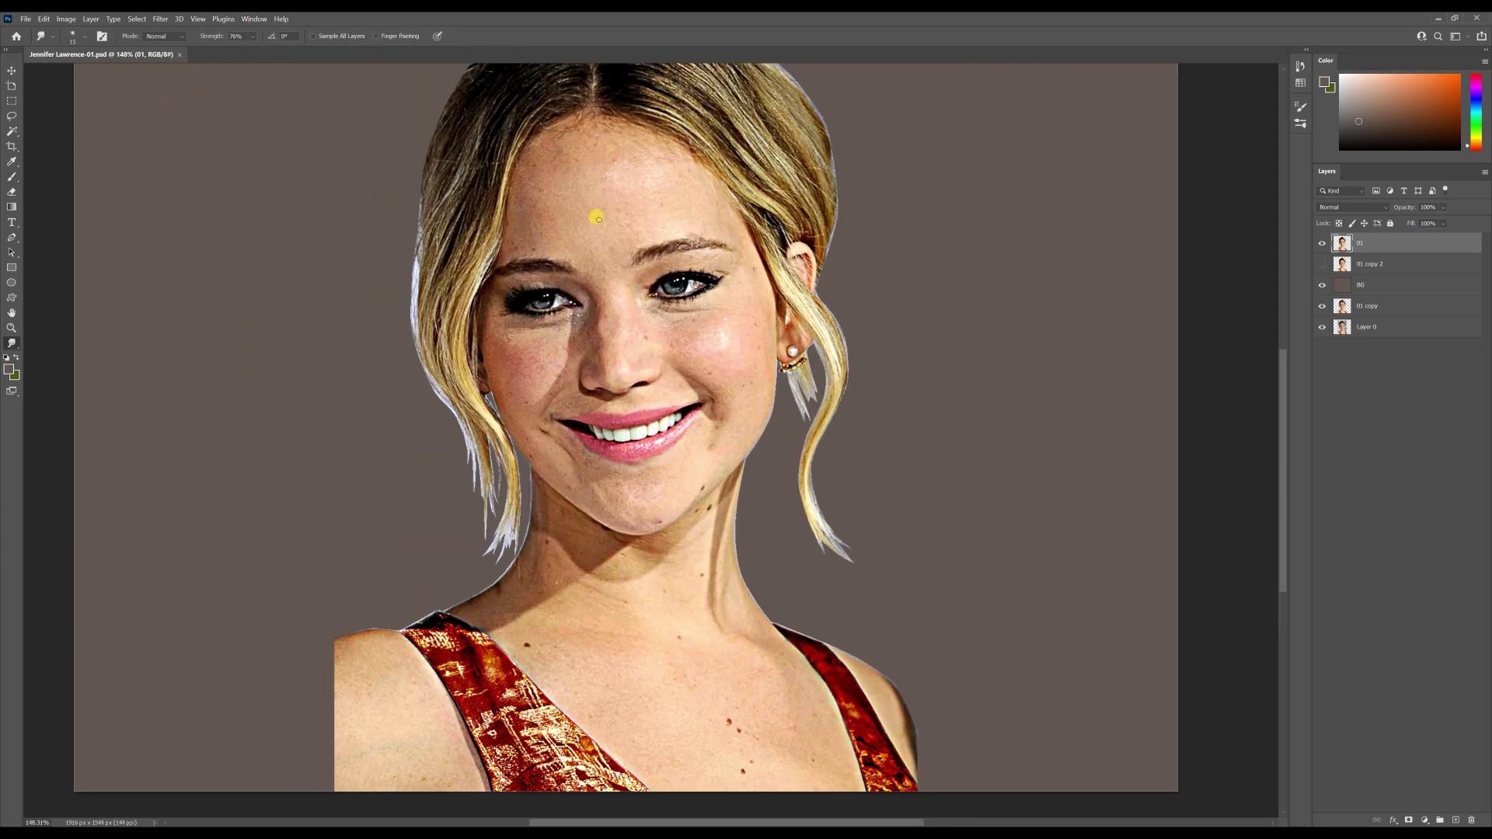
left_click(102, 36)
left_click(1139, 102)
left_click(1208, 330)
left_click(1270, 101)
Adjust the brush size and smudge the forehead skin smooth from the hairline down to between the eyebrows.
scroll(705, 316, "up", 8)
key("bracketleft")
key("bracketleft")
key("bracketleft")
key("bracketleft")
key("bracketleft")
scroll(549, 381, "down", 7)
scroll(491, 179, "up", 6)
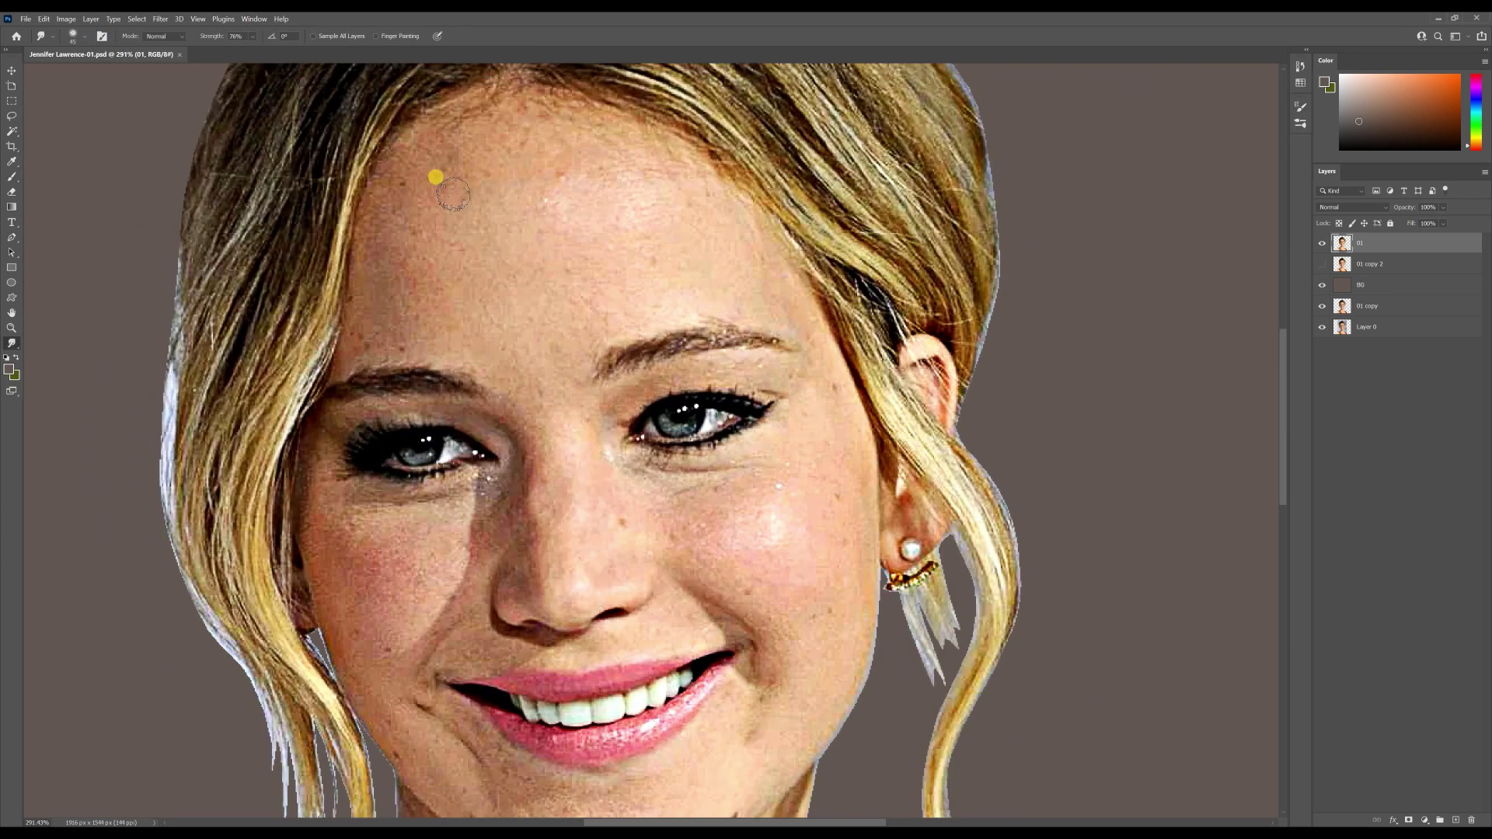
key("bracketright")
key("bracketright")
mouse_move(511, 195)
left_mouse_down()
mouse_move(562, 167)
mouse_move(517, 142)
mouse_move(456, 143)
mouse_move(494, 117)
mouse_move(440, 137)
mouse_move(435, 195)
mouse_move(520, 208)
mouse_move(597, 144)
mouse_move(528, 124)
mouse_move(405, 207)
mouse_move(482, 242)
mouse_move(569, 227)
mouse_move(628, 195)
mouse_move(629, 150)
mouse_move(666, 164)
mouse_move(635, 229)
mouse_move(537, 269)
mouse_move(467, 272)
mouse_move(413, 241)
left_mouse_up()
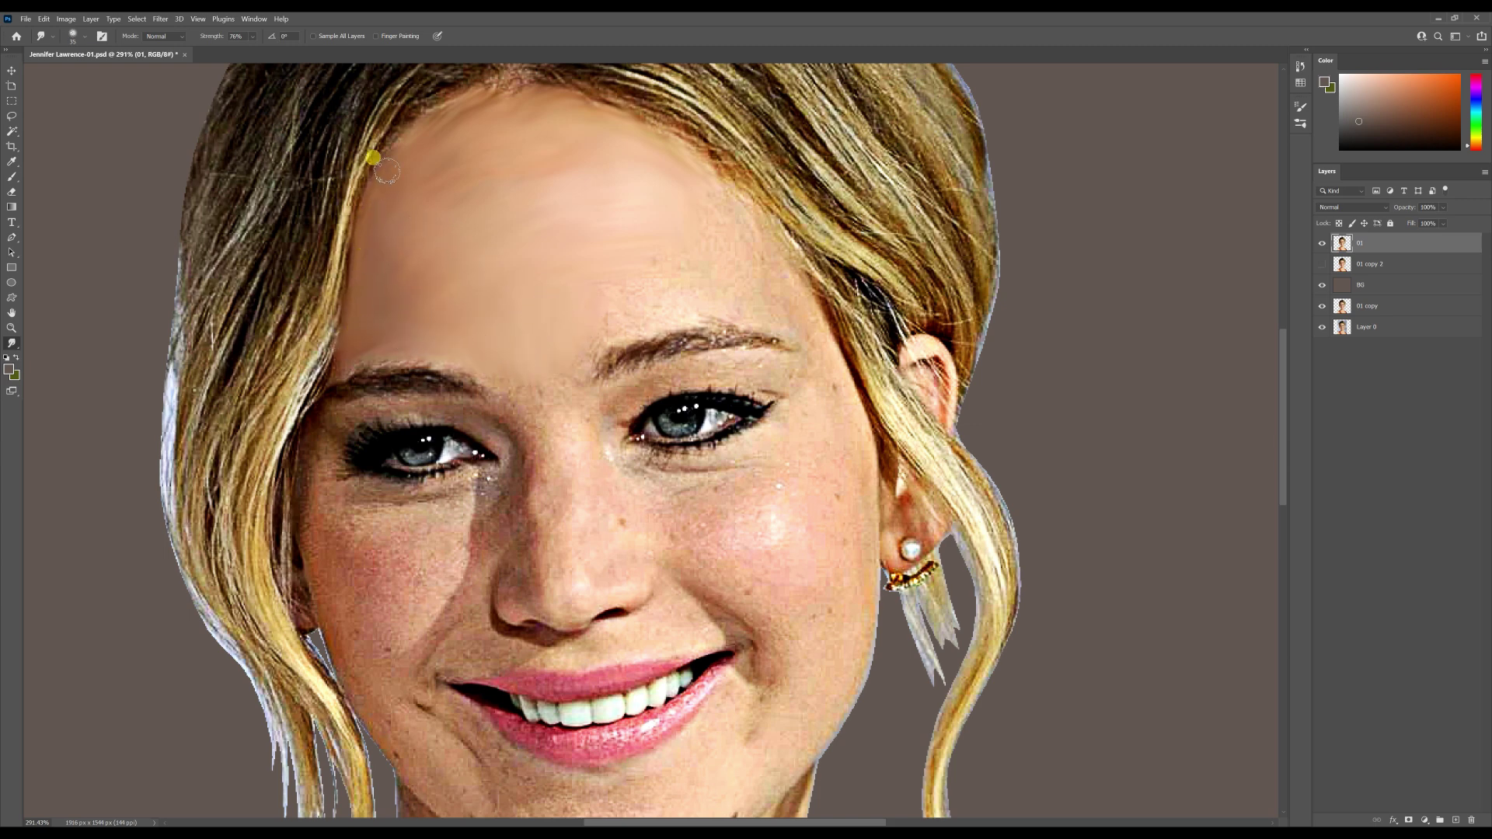
left_click_drag(506, 83, 478, 161)
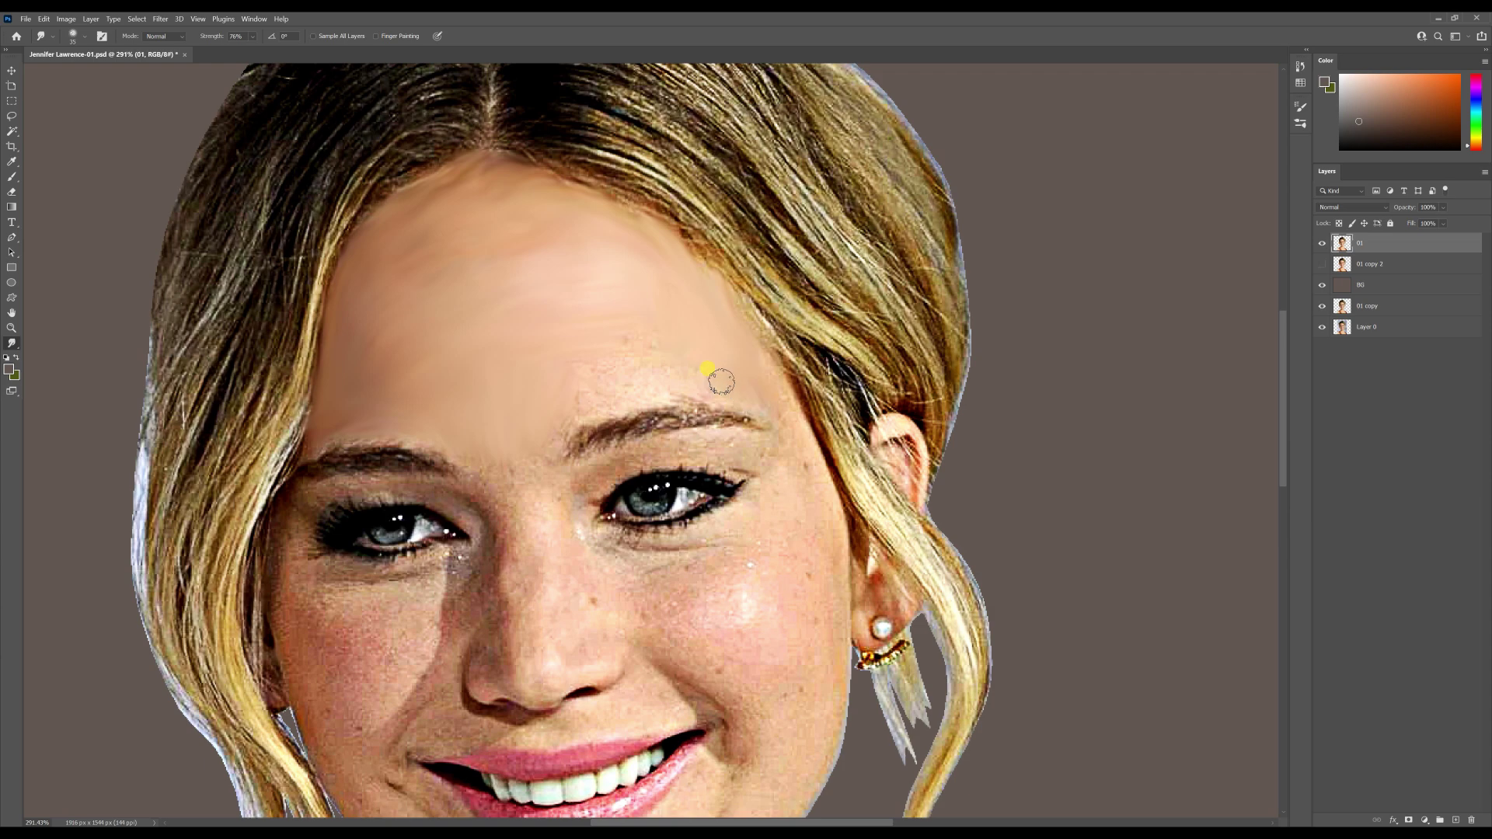
left_click_drag(498, 469, 565, 358)
scroll(581, 349, "down", 3)
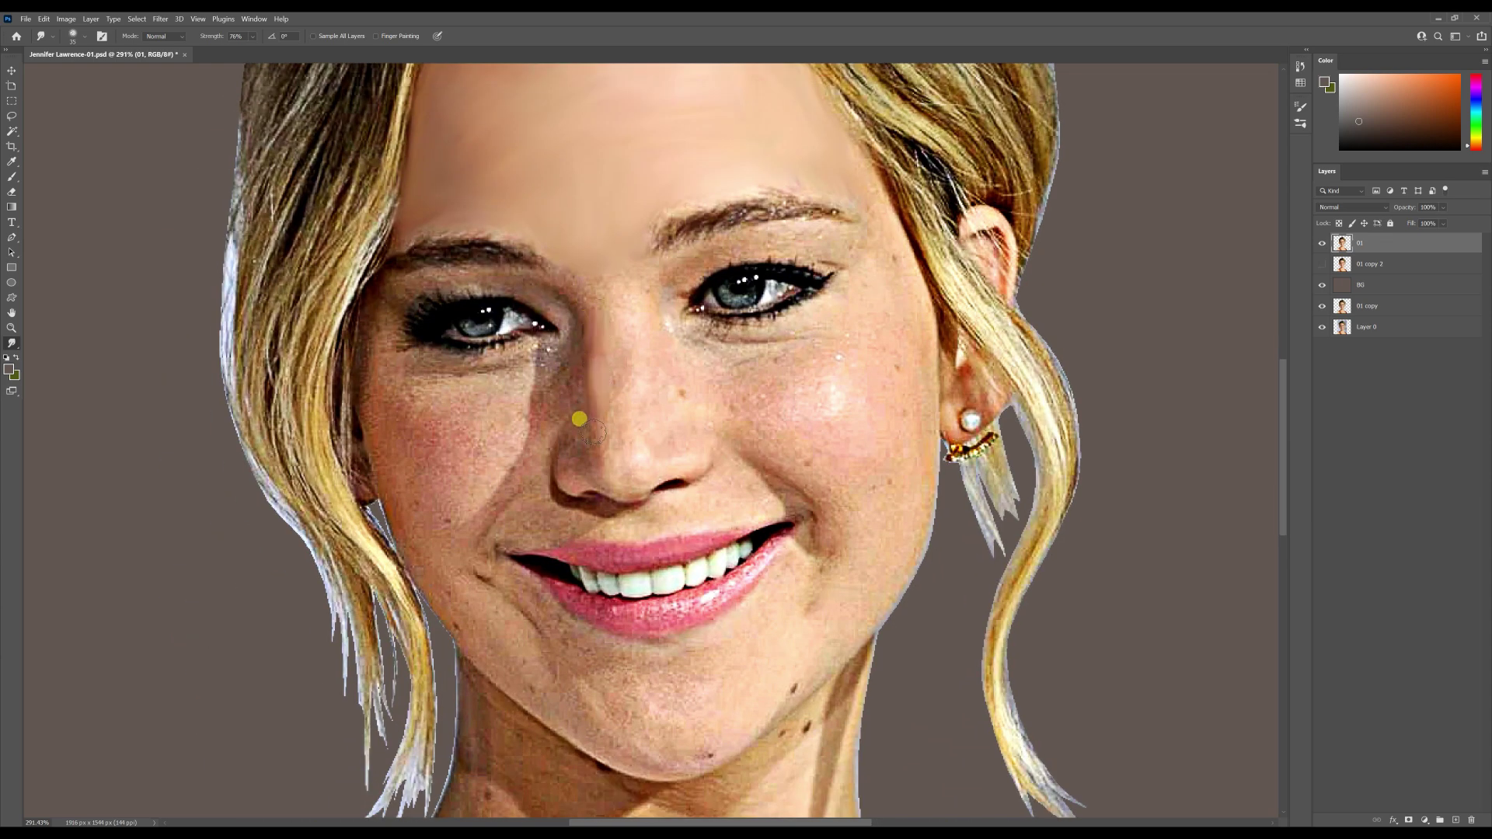
Smudge the woman's right cheek, the nose bridge and the skin around her right eye smooth.
mouse_move(555, 394)
left_mouse_down()
mouse_move(526, 413)
mouse_move(497, 387)
mouse_move(455, 413)
left_mouse_up()
key("ctrl+plus")
key("ctrl+plus")
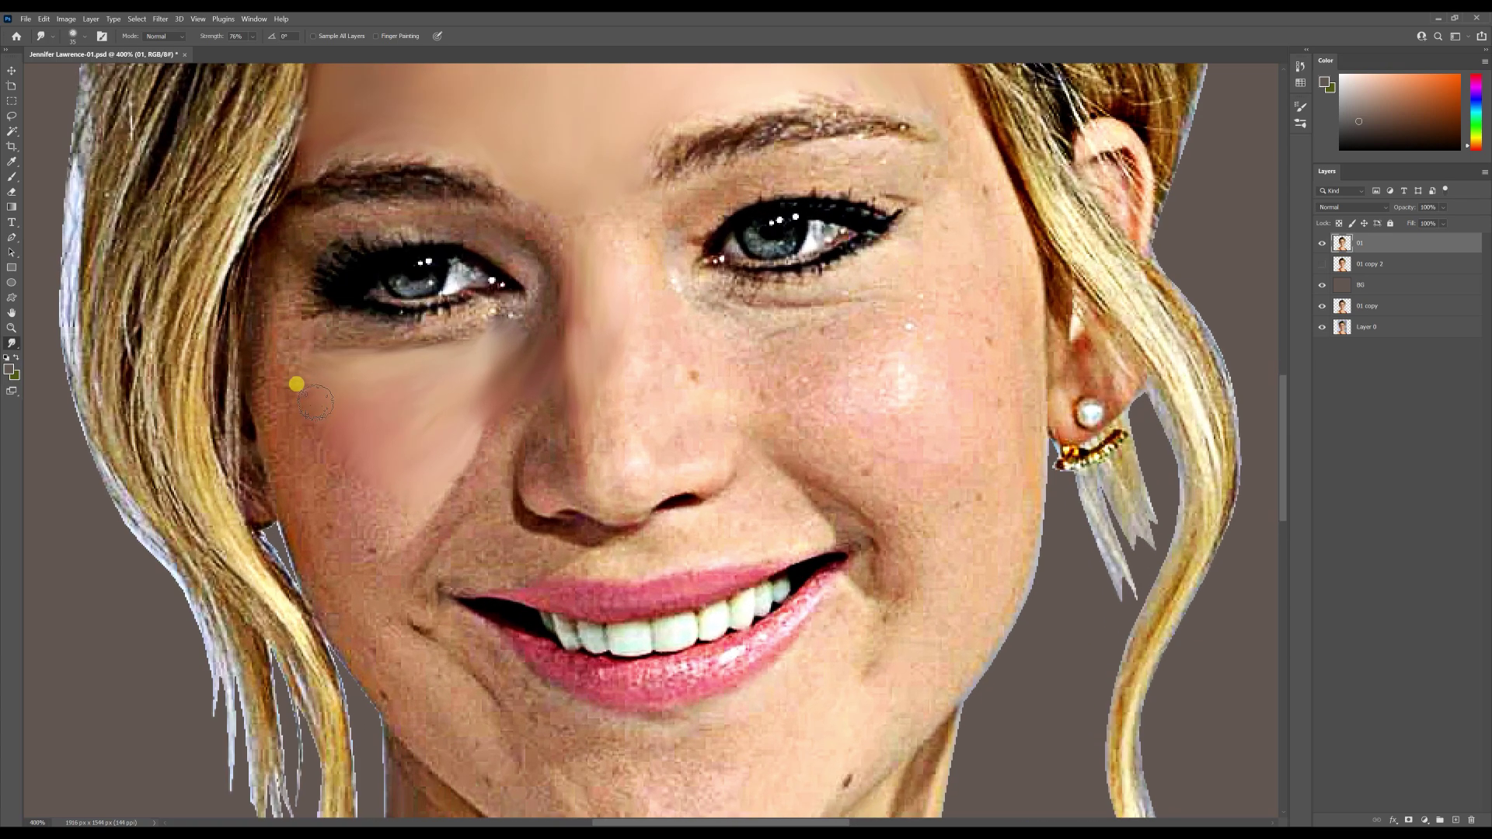
mouse_move(249, 379)
left_mouse_down()
mouse_move(322, 481)
mouse_move(370, 509)
mouse_move(337, 542)
mouse_move(356, 547)
mouse_move(509, 417)
mouse_move(391, 574)
mouse_move(342, 597)
mouse_move(398, 643)
mouse_move(407, 679)
left_mouse_up()
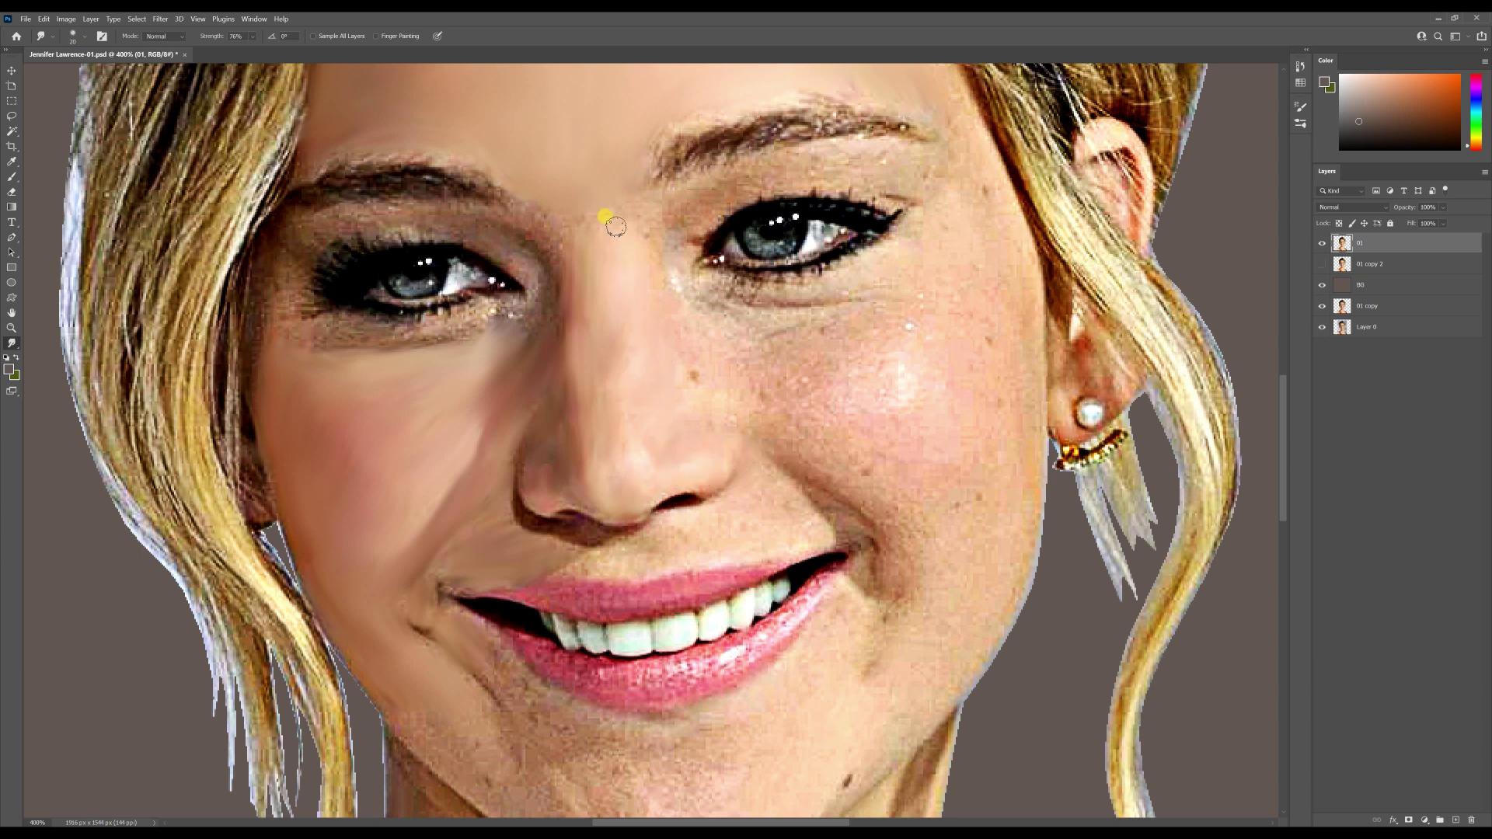
key("bracketright")
left_click_drag(616, 226, 558, 223)
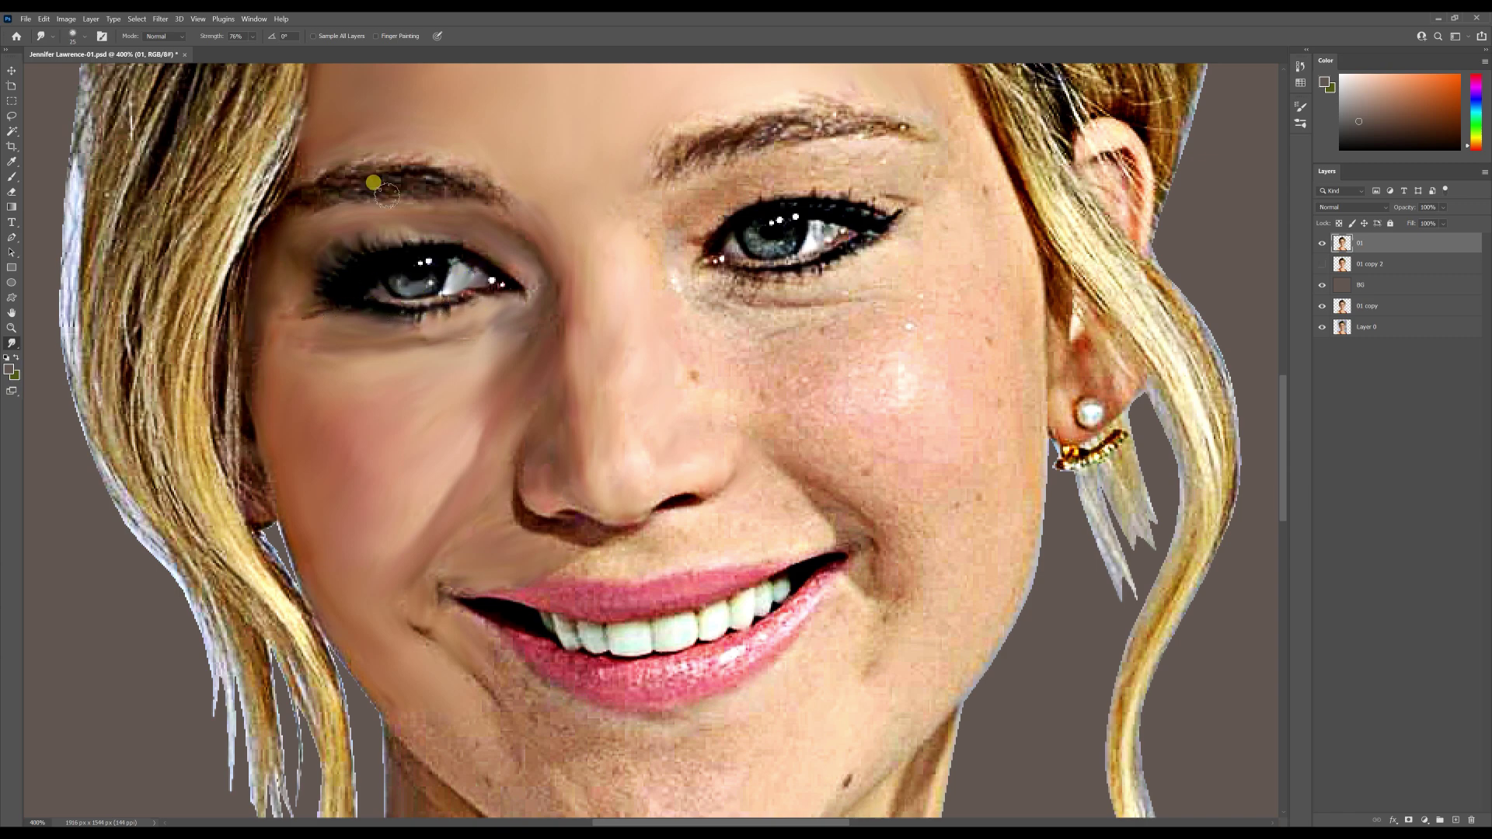
Smudge the skin around the woman's left eye and across her left cheek smooth.
scroll(538, 210, "right", 3)
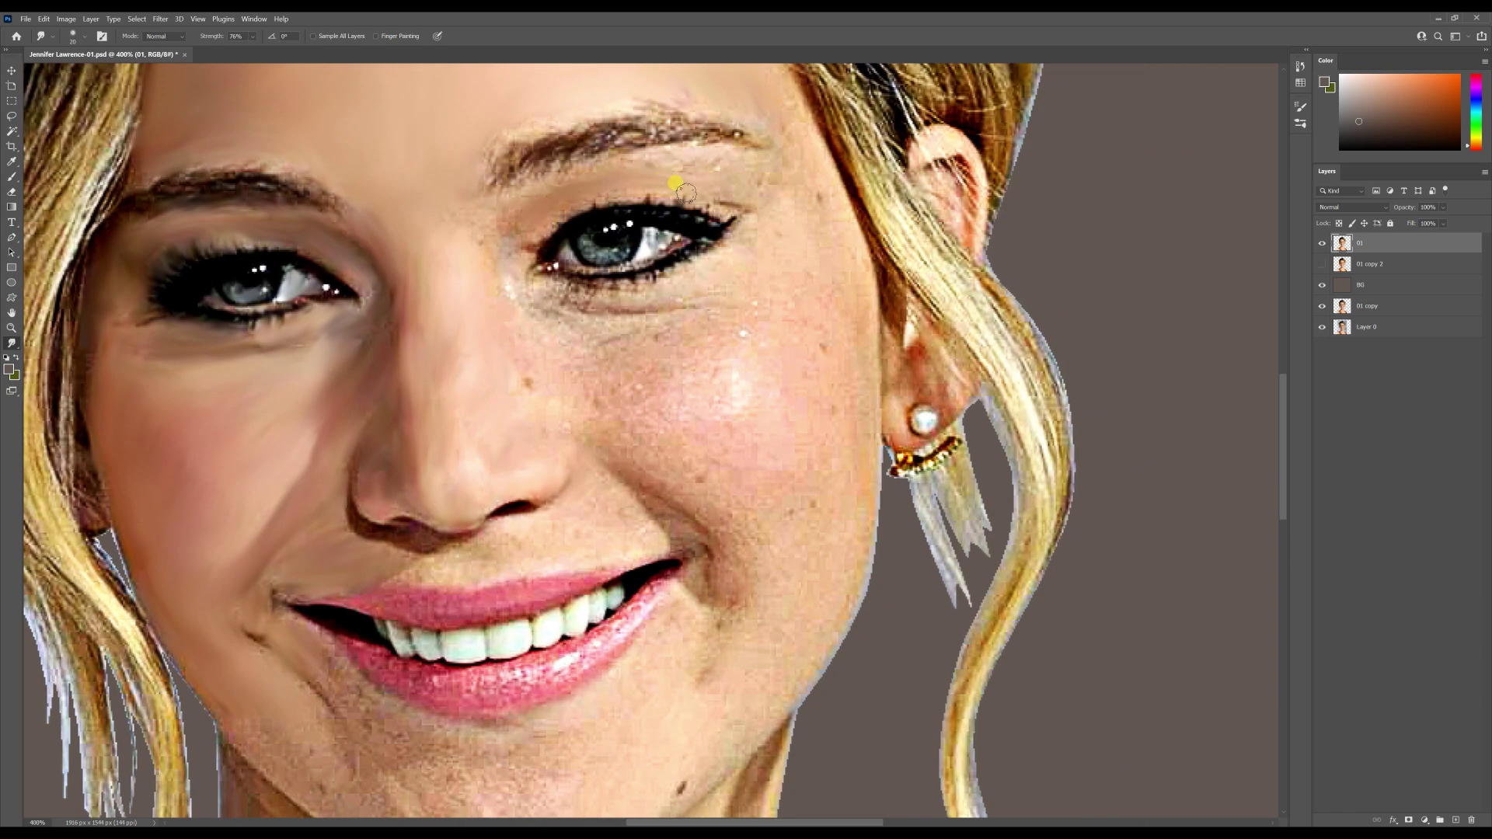
key("bracketright")
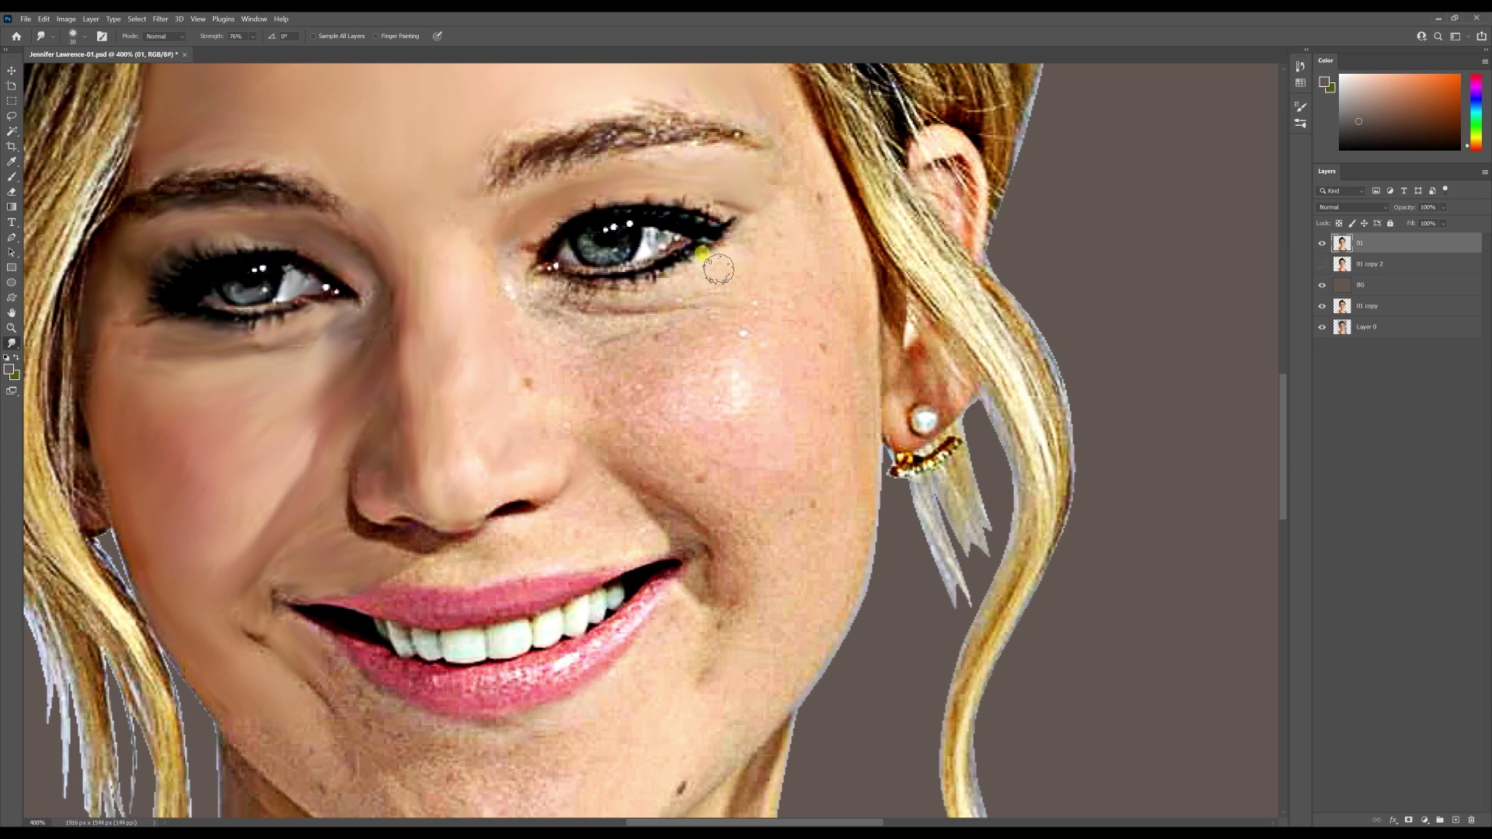
mouse_move(571, 319)
left_mouse_down()
mouse_move(697, 308)
mouse_move(755, 241)
left_mouse_up()
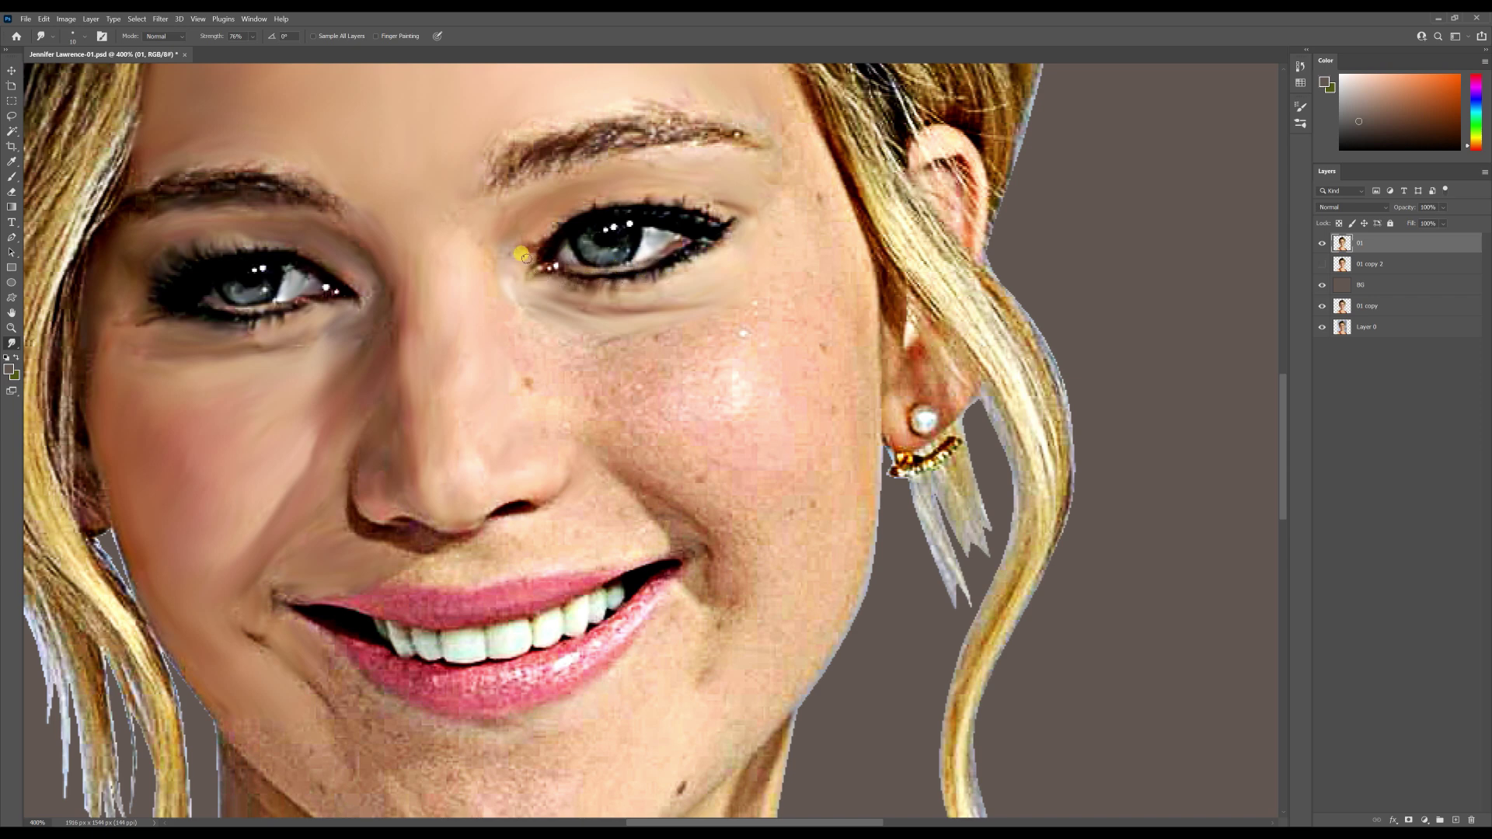
mouse_move(687, 332)
left_mouse_down()
mouse_move(577, 347)
mouse_move(680, 364)
mouse_move(778, 317)
mouse_move(804, 197)
mouse_move(842, 350)
mouse_move(831, 474)
mouse_move(768, 398)
mouse_move(697, 385)
mouse_move(681, 417)
mouse_move(625, 394)
mouse_move(600, 420)
mouse_move(689, 471)
mouse_move(755, 450)
mouse_move(800, 488)
mouse_move(852, 491)
mouse_move(796, 582)
mouse_move(746, 591)
mouse_move(840, 573)
mouse_move(745, 656)
mouse_move(767, 666)
mouse_move(706, 638)
left_mouse_up()
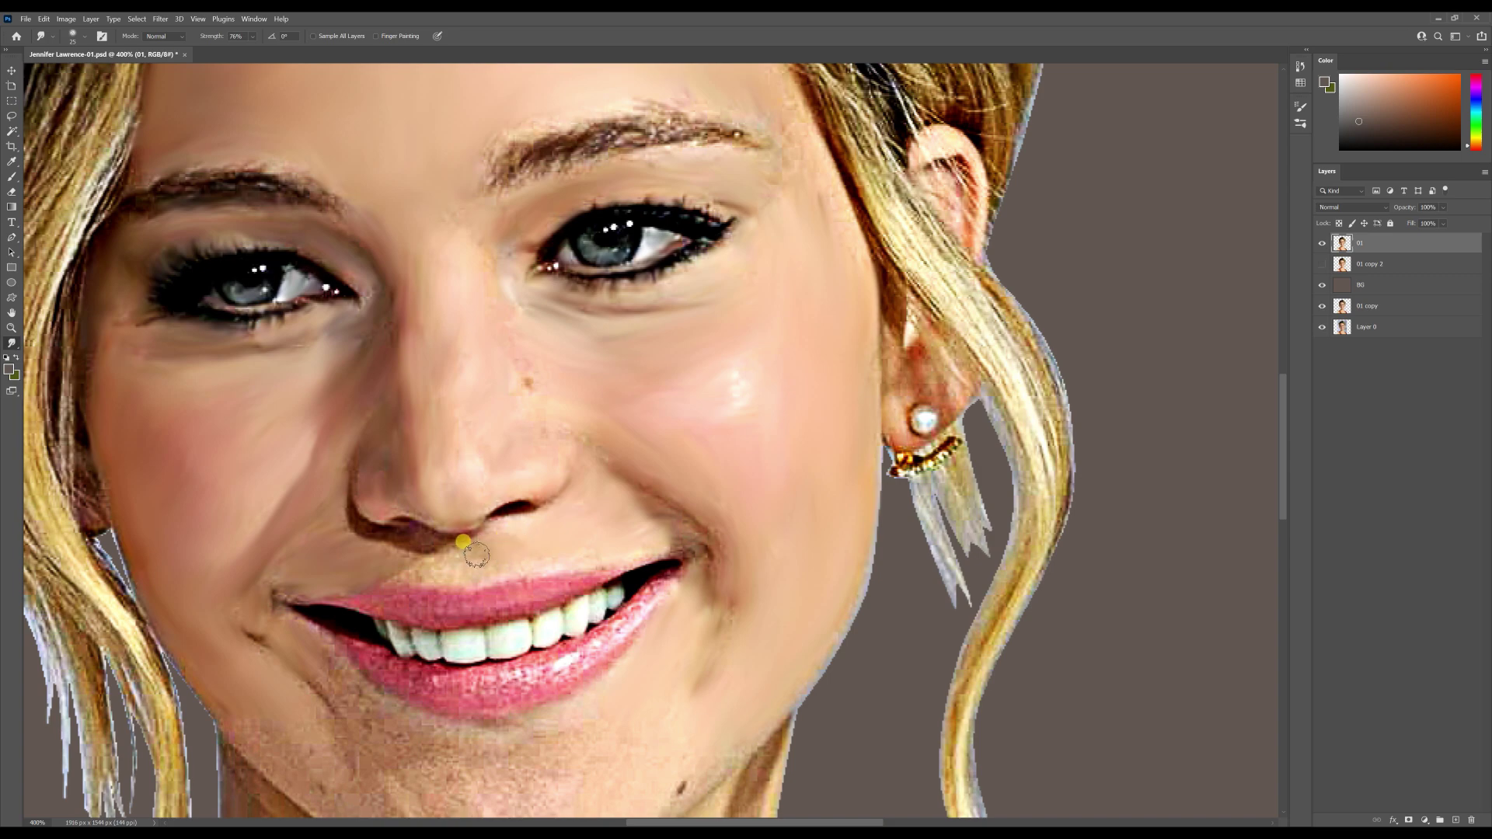
Smudge the chin and the skin below the mouth smooth with a larger brush.
left_click_drag(695, 556, 705, 448)
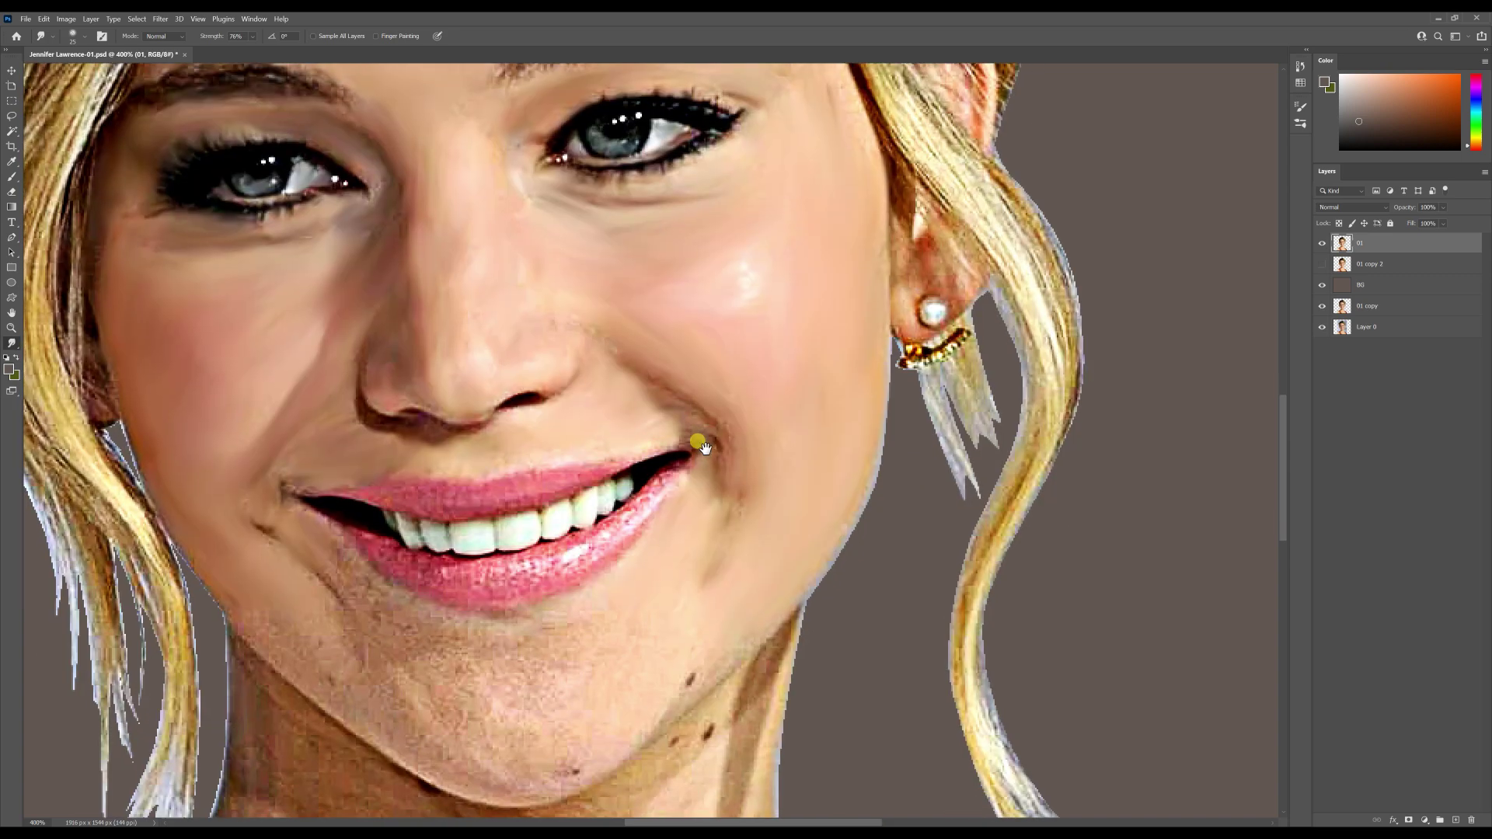
key("bracketright")
key("bracketright")
key("bracketright")
mouse_move(653, 625)
left_mouse_down()
mouse_move(702, 496)
mouse_move(729, 529)
mouse_move(674, 591)
mouse_move(541, 527)
mouse_move(615, 639)
mouse_move(557, 638)
mouse_move(557, 507)
mouse_move(421, 519)
mouse_move(394, 571)
mouse_move(529, 655)
mouse_move(558, 486)
left_mouse_up()
key("bracketleft")
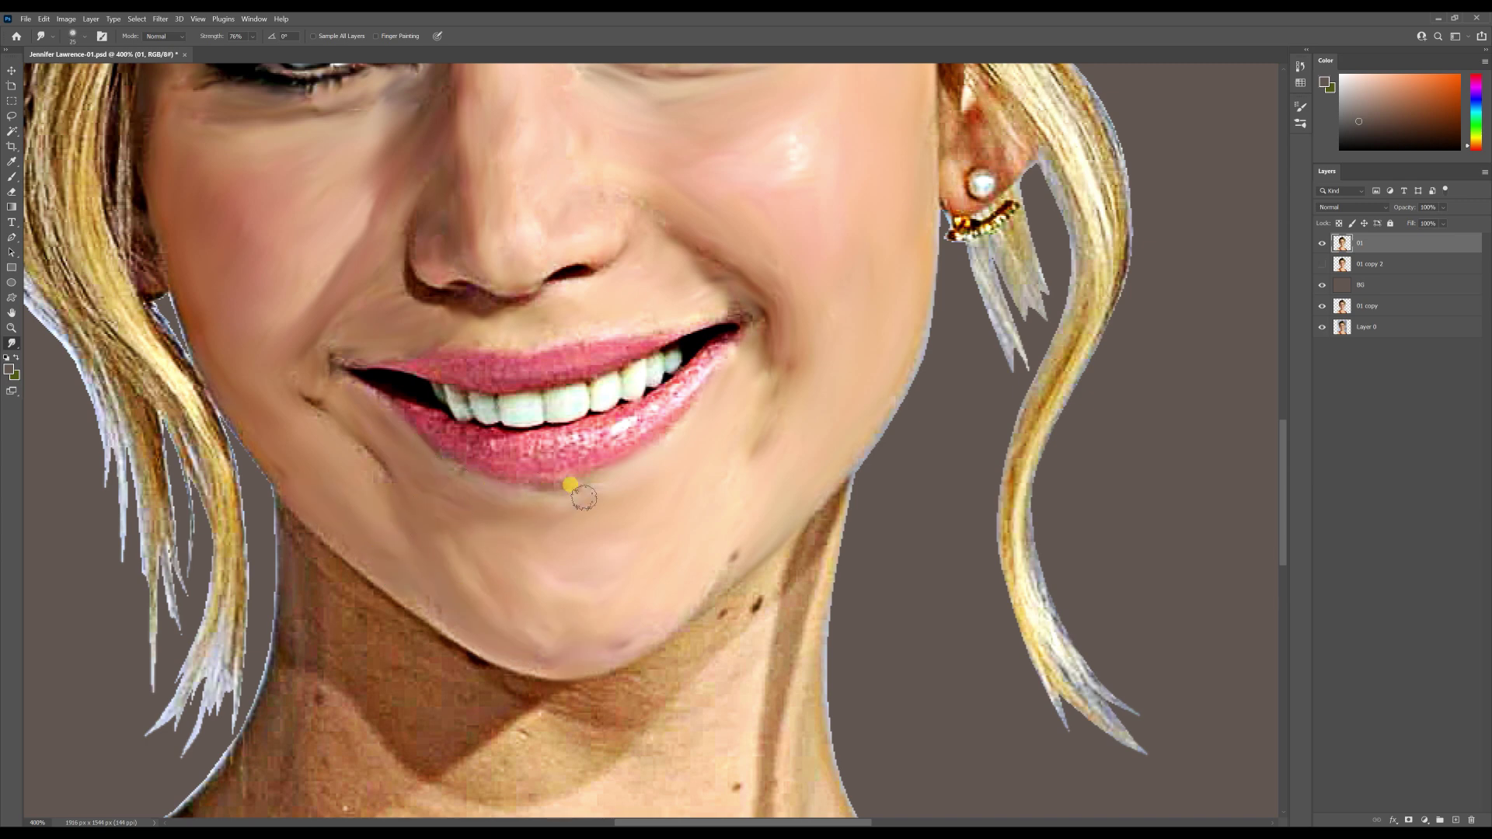
Smudge the upper and lower lips into soft strokes and clean up the lower lip's edge.
scroll(474, 419, "up", 3)
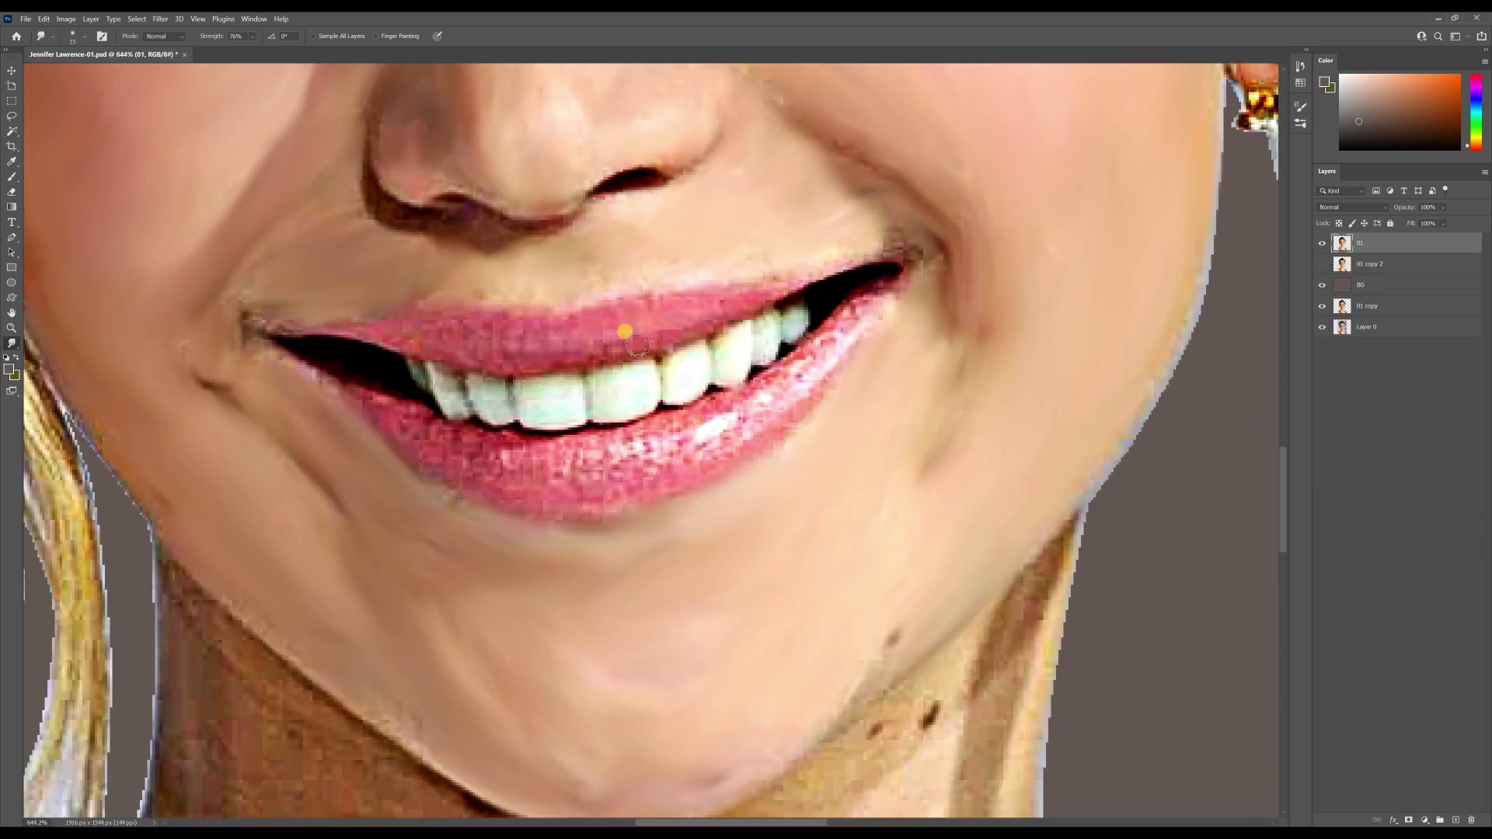
mouse_move(692, 280)
left_mouse_down()
mouse_move(487, 284)
mouse_move(509, 351)
left_mouse_up()
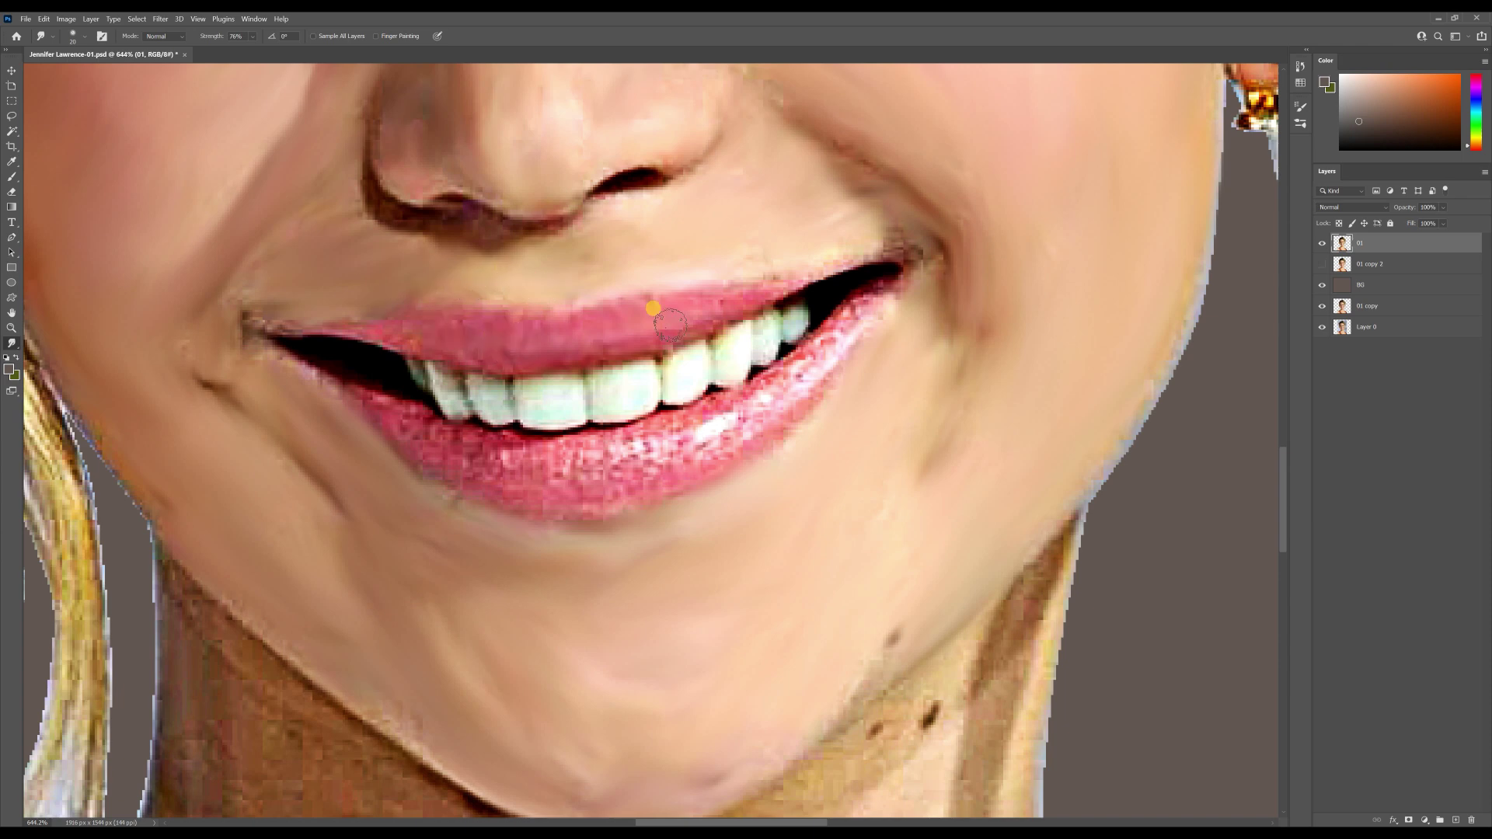
mouse_move(802, 271)
left_mouse_down()
mouse_move(857, 334)
mouse_move(769, 408)
mouse_move(655, 457)
mouse_move(502, 451)
left_mouse_up()
key("bracketleft")
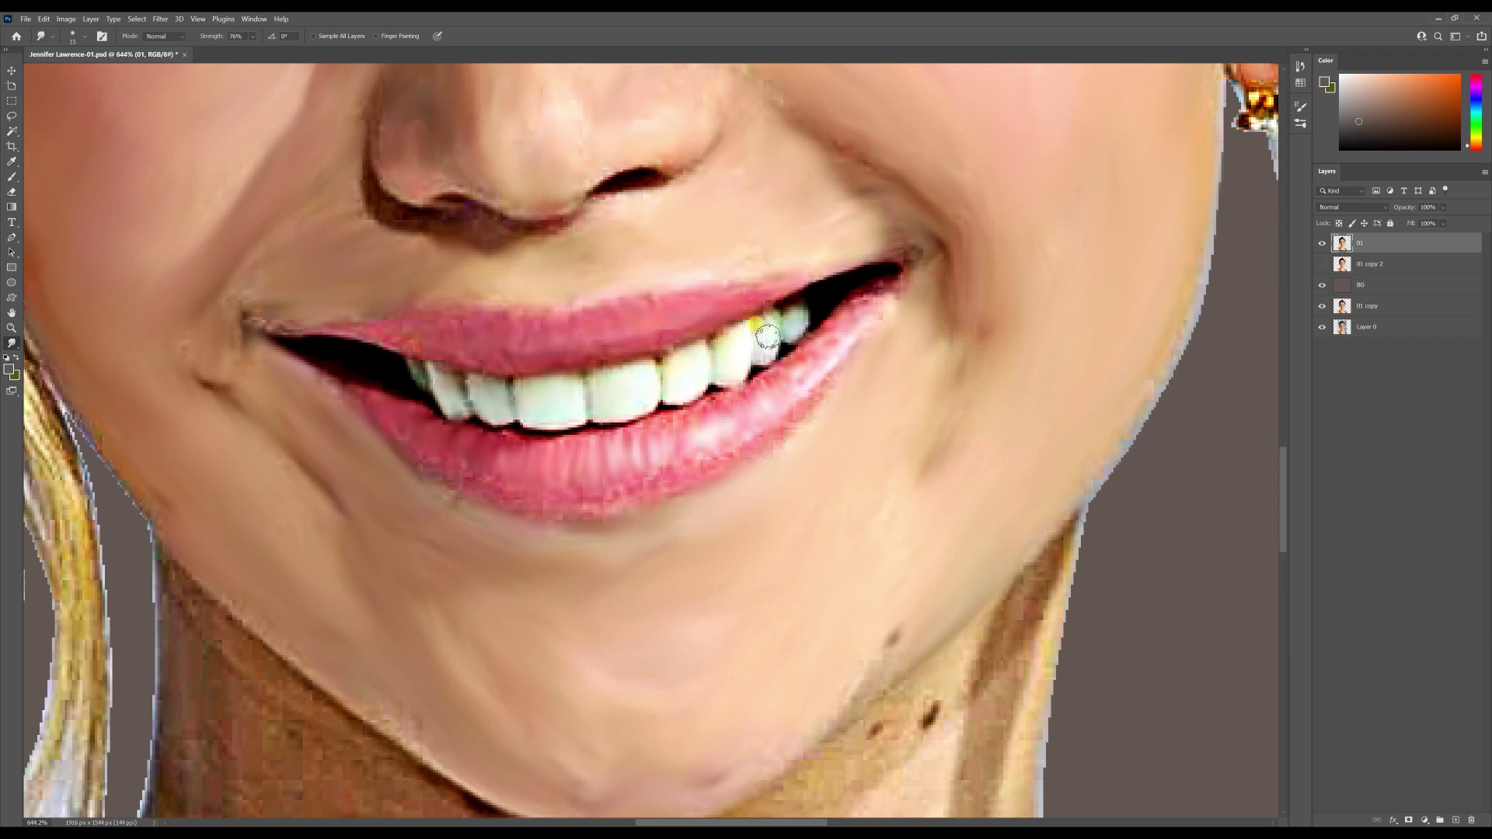
left_click_drag(826, 392, 639, 485)
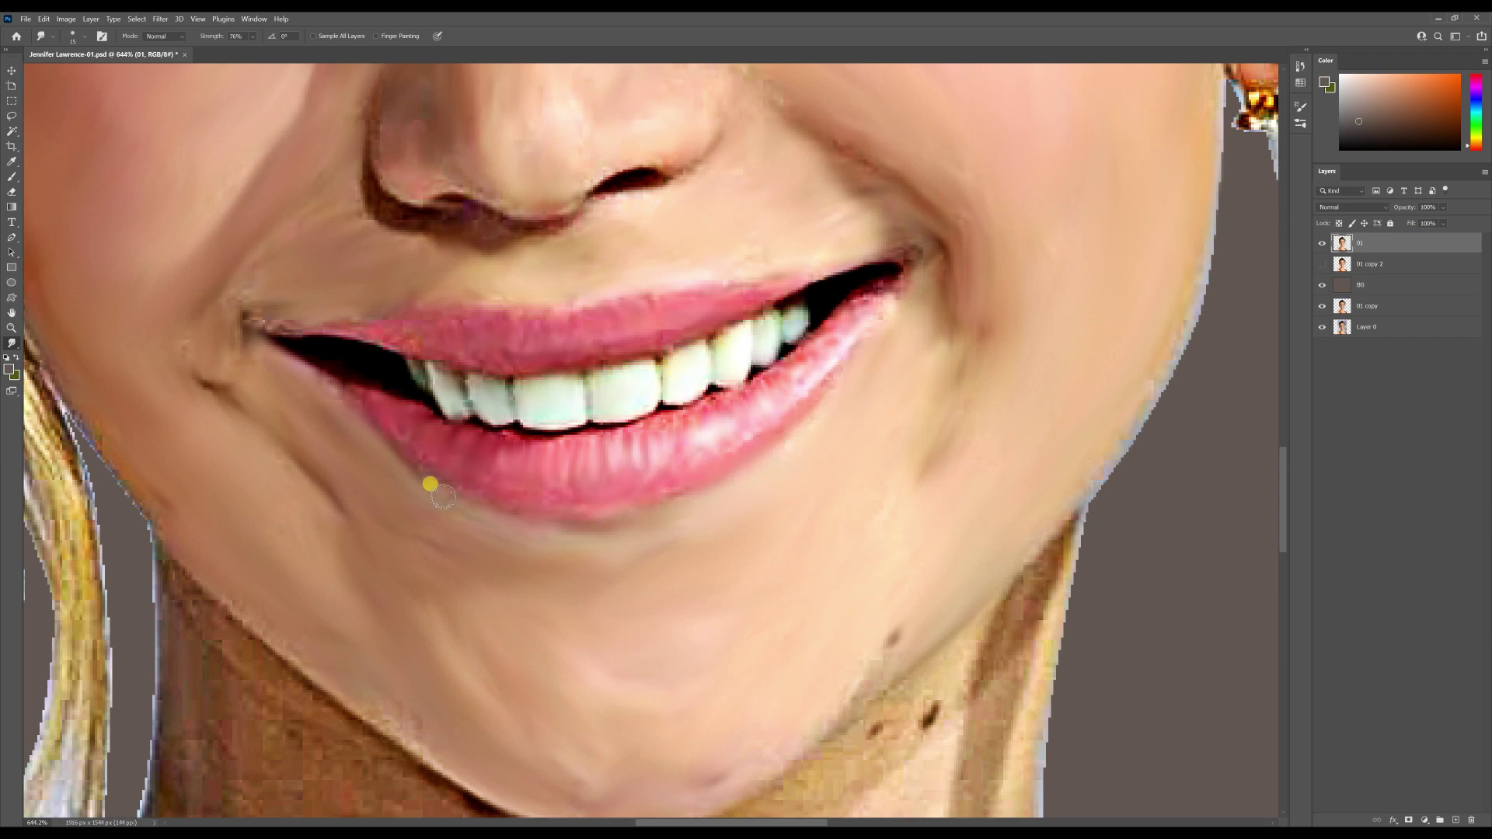
Enlarge the Smudge brush and smooth the neck from below the jaw down to the collarbone.
scroll(544, 413, "down", 15)
left_click_drag(601, 588, 604, 541)
scroll(604, 538, "up", 4)
key("bracketright")
key("bracketright")
key("bracketright")
key("bracketright")
key("bracketright")
key("bracketright")
key("bracketright")
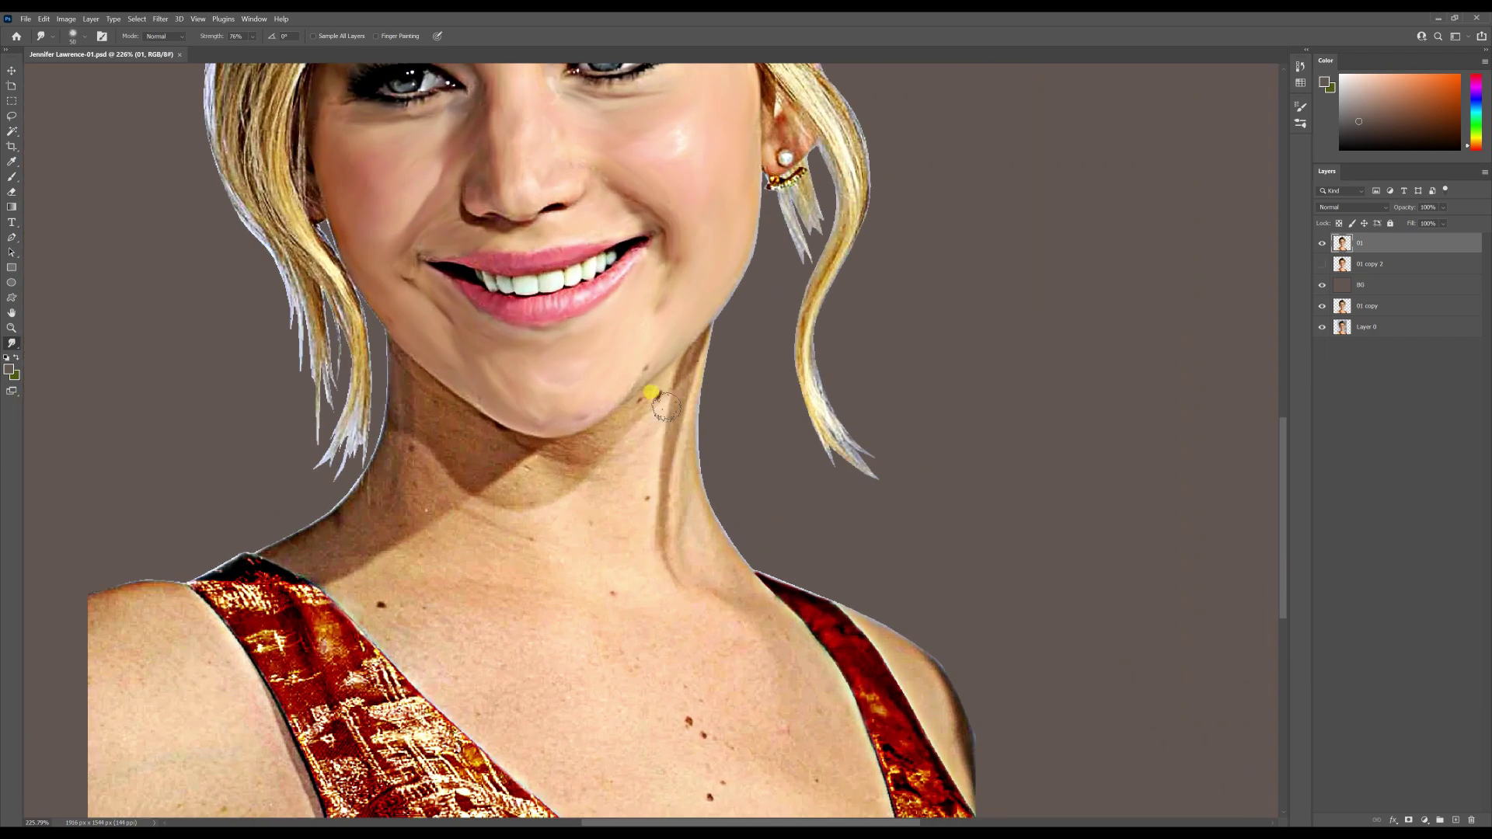
mouse_move(607, 417)
left_mouse_down()
mouse_move(660, 409)
mouse_move(486, 477)
mouse_move(461, 410)
left_mouse_up()
mouse_move(433, 458)
left_mouse_down()
mouse_move(417, 495)
mouse_move(398, 557)
mouse_move(301, 554)
left_mouse_up()
mouse_move(509, 547)
left_mouse_down()
mouse_move(649, 548)
mouse_move(687, 509)
left_mouse_up()
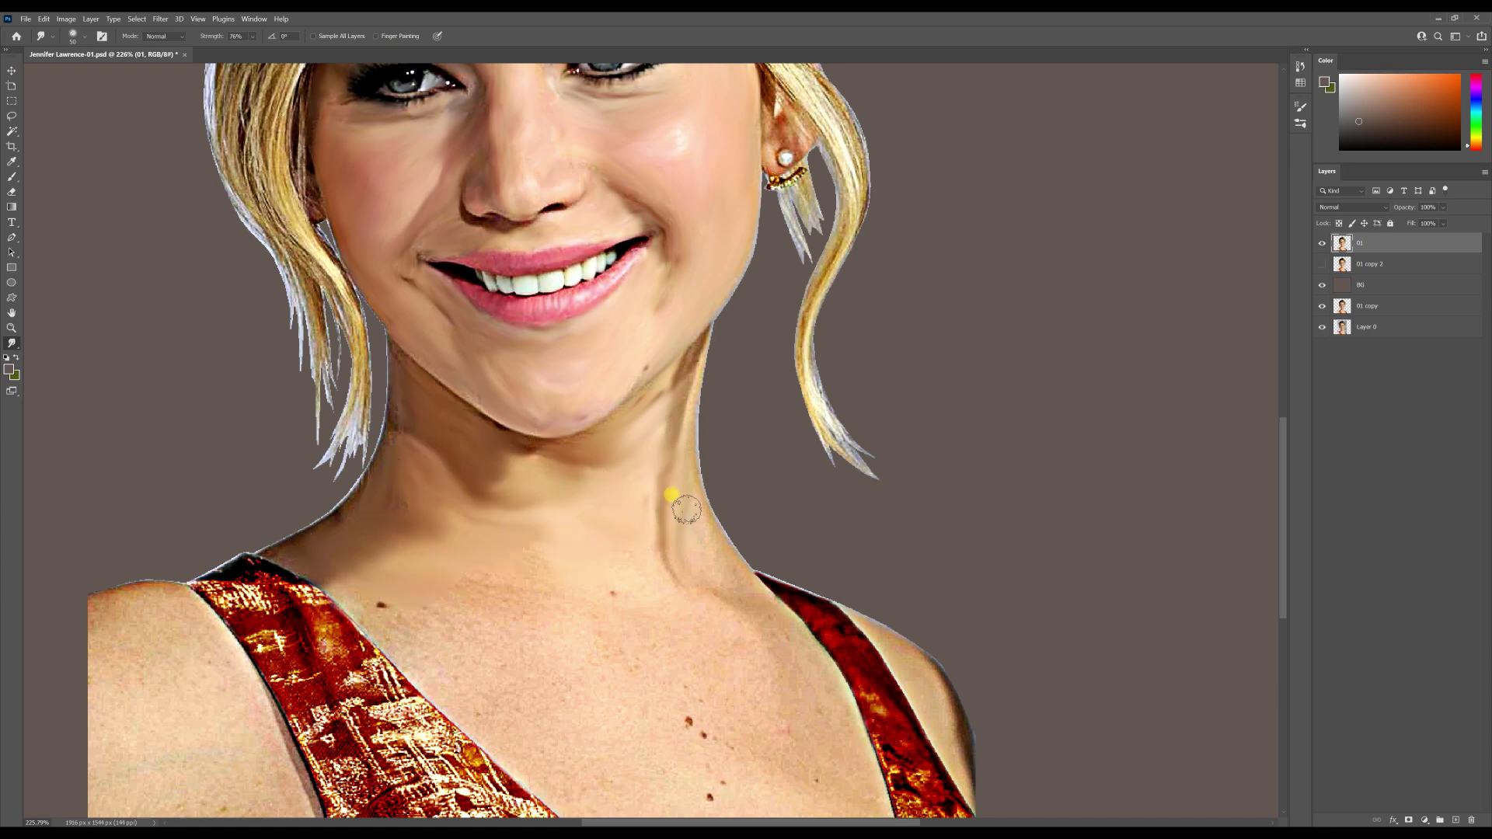
left_click_drag(665, 398, 600, 436)
left_click_drag(553, 587, 568, 494)
Smudge the upper chest smooth with a larger brush, working across toward the woman's left shoulder.
key("]")
key("]")
key("]")
key("]")
key("]")
mouse_move(533, 541)
left_mouse_down()
mouse_move(662, 529)
mouse_move(748, 551)
mouse_move(467, 572)
mouse_move(706, 633)
left_mouse_up()
scroll(707, 633, "down", 3)
mouse_move(692, 560)
left_mouse_down()
mouse_move(617, 620)
mouse_move(758, 573)
mouse_move(737, 482)
mouse_move(800, 536)
mouse_move(828, 644)
mouse_move(855, 645)
mouse_move(793, 468)
mouse_move(830, 469)
mouse_move(918, 645)
mouse_move(916, 548)
mouse_move(970, 637)
mouse_move(869, 474)
mouse_move(967, 586)
mouse_move(998, 678)
mouse_move(960, 598)
mouse_move(915, 567)
mouse_move(887, 501)
left_mouse_up()
Reduce the brush size and smudge the red dress's patterned fabric into painterly strokes.
key("[")
key("[")
key("[")
key("[")
key("[")
mouse_move(398, 540)
left_mouse_down()
mouse_move(424, 598)
mouse_move(334, 513)
mouse_move(412, 656)
mouse_move(326, 599)
mouse_move(279, 528)
mouse_move(311, 482)
mouse_move(255, 410)
mouse_move(213, 404)
mouse_move(350, 440)
left_mouse_up()
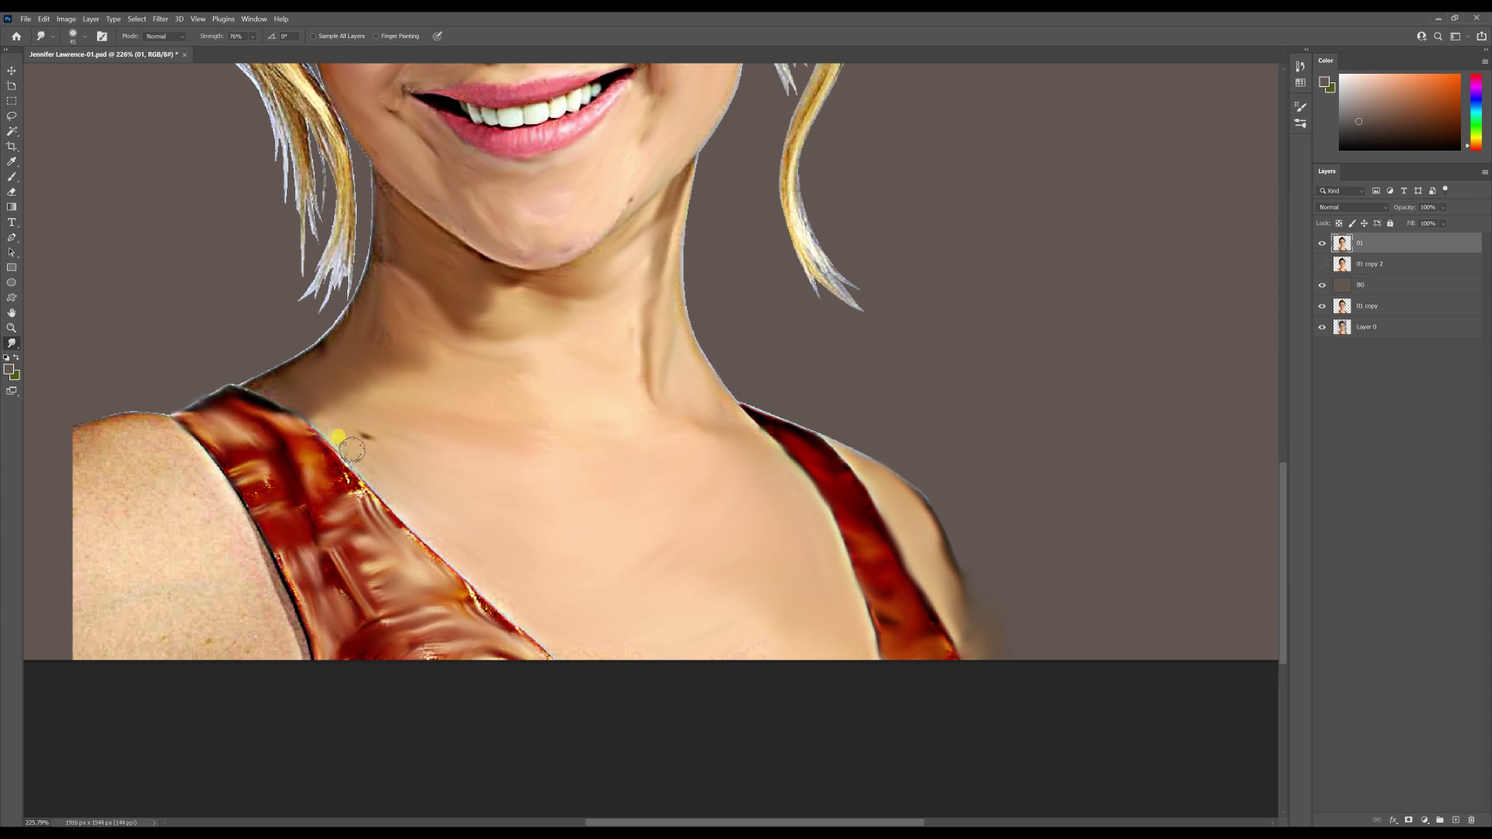
Smooth the woman's right shoulder and smudge its cut-off edge outward into the background with a larger brush.
mouse_move(325, 355)
left_mouse_down()
mouse_move(71, 447)
mouse_move(70, 470)
left_mouse_up()
key("ctrl+minus")
key("bracketright")
key("bracketright")
key("bracketright")
key("bracketright")
key("bracketright")
mouse_move(161, 482)
left_mouse_down()
mouse_move(113, 471)
mouse_move(169, 600)
mouse_move(104, 575)
mouse_move(70, 509)
mouse_move(120, 523)
mouse_move(225, 496)
mouse_move(261, 526)
mouse_move(125, 517)
mouse_move(125, 616)
mouse_move(48, 508)
mouse_move(351, 641)
mouse_move(638, 636)
mouse_move(478, 463)
left_mouse_up()
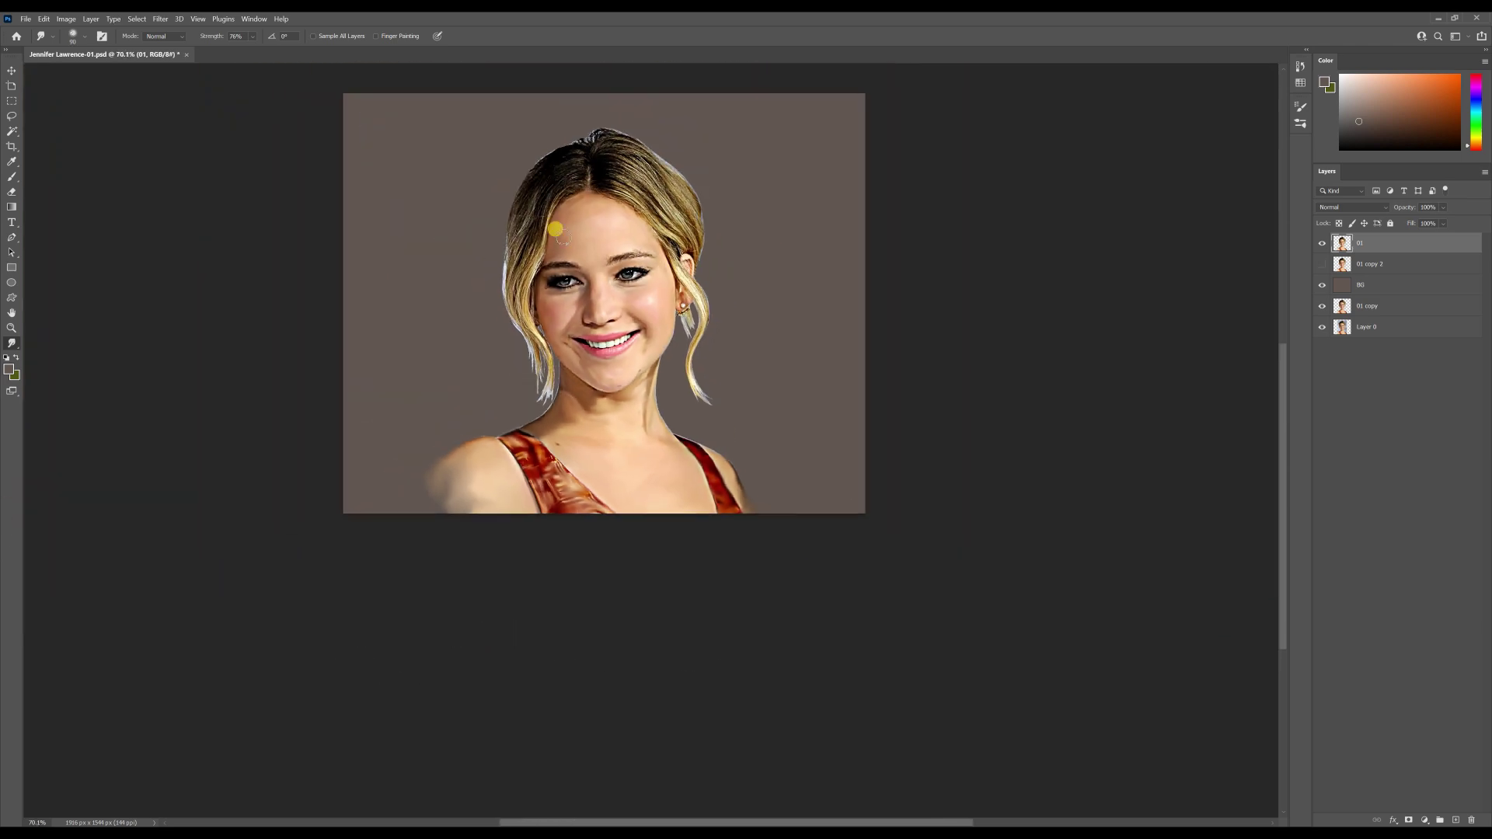
Switch the Smudge tool to the Paintable.cc Hair Brush - Lock 07 brush and set its strength to 100%.
scroll(708, 354, "up", 8)
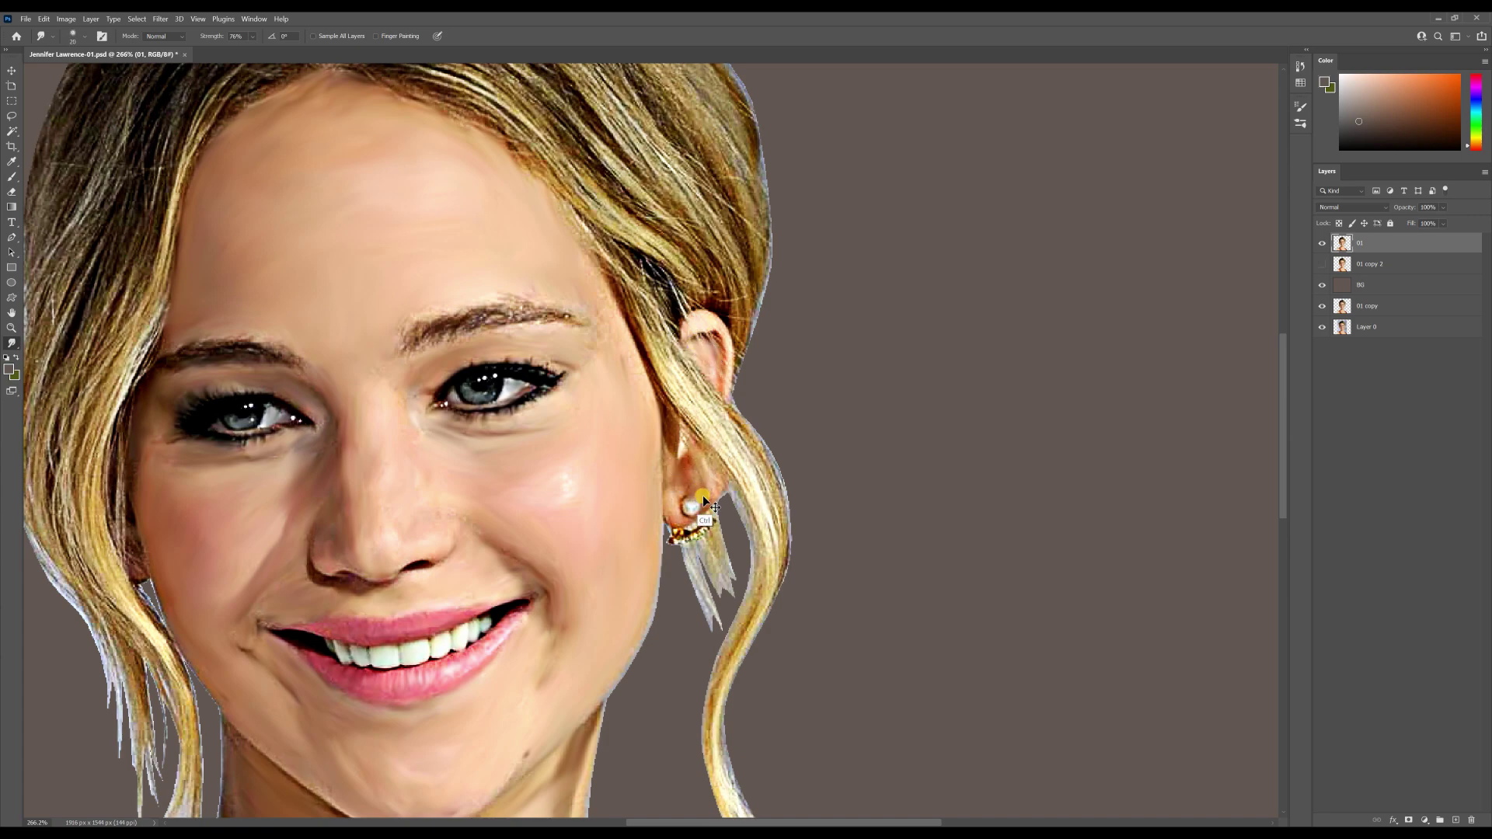
scroll(656, 513, "up", 4)
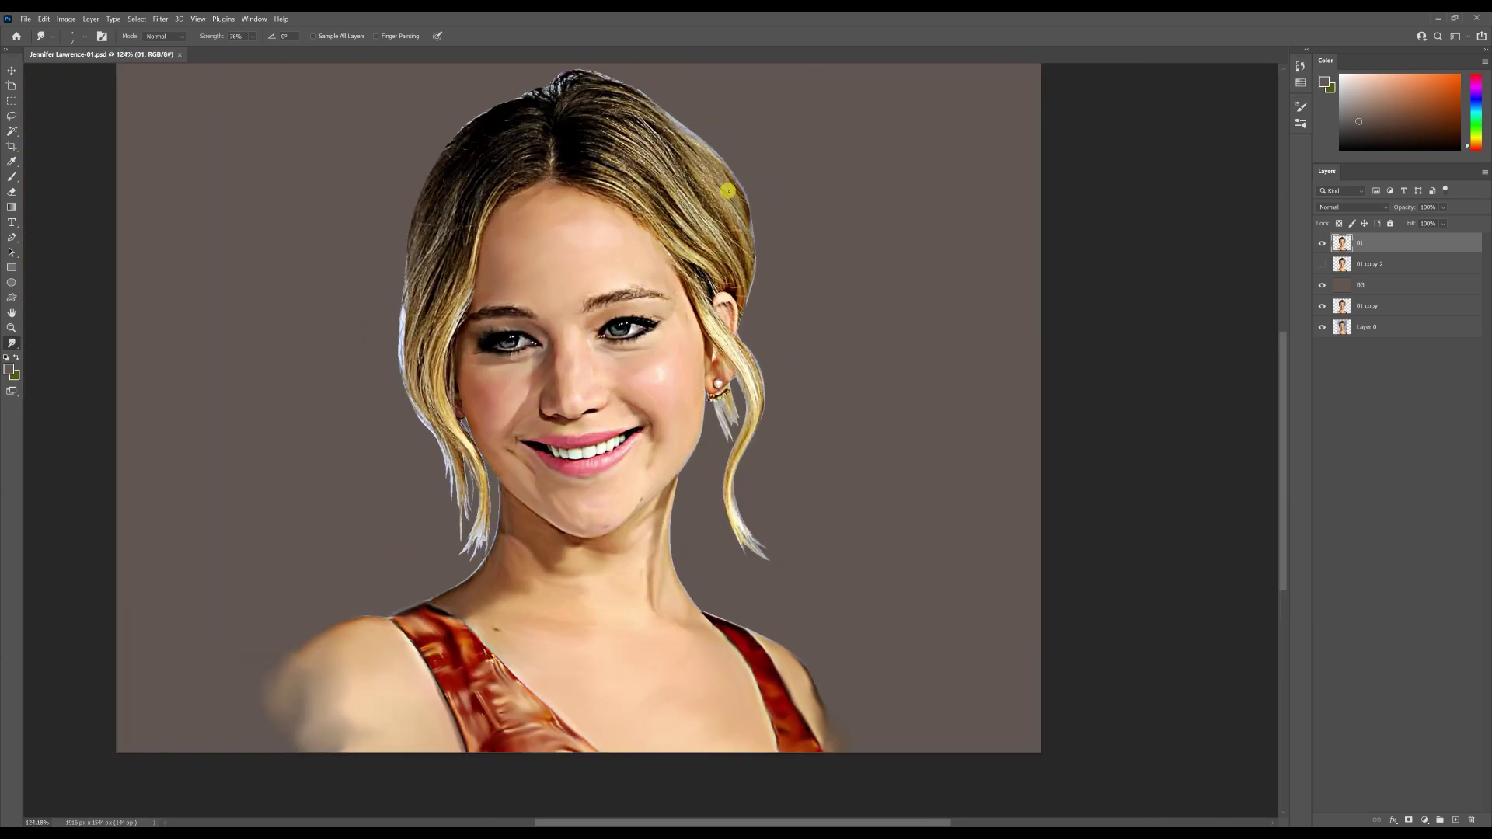
left_click(1300, 106)
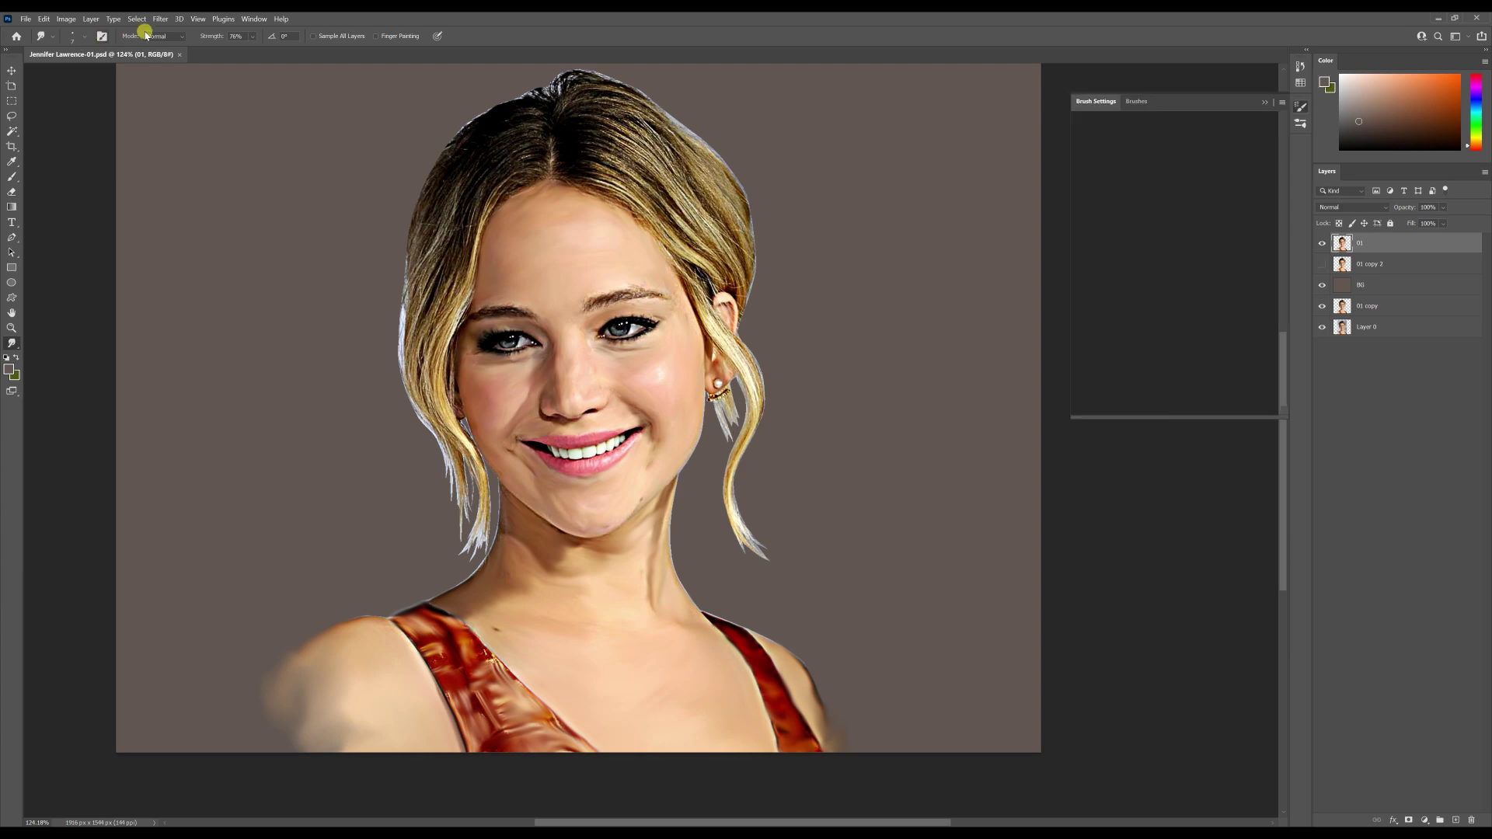
left_click_drag(1283, 193, 1283, 207)
left_click(1134, 320)
left_click(323, 21)
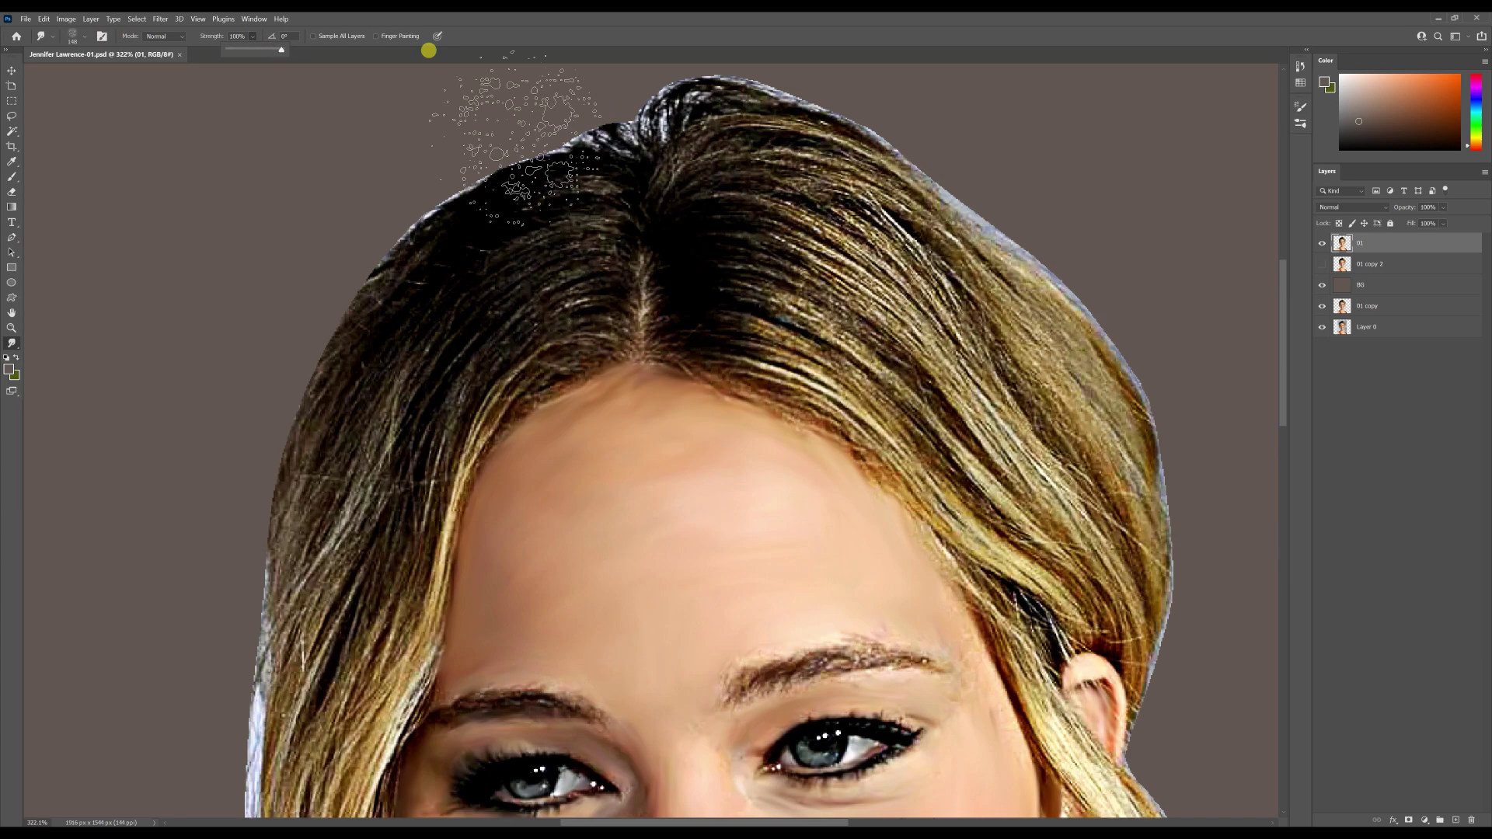
Smudge the hair from the parting down the woman's right side along its strands, reducing the brush size partway.
mouse_move(614, 318)
left_mouse_down()
mouse_move(573, 267)
mouse_move(544, 277)
mouse_move(567, 162)
mouse_move(398, 289)
left_mouse_up()
left_click_drag(533, 298, 501, 346)
key("bracketleft")
key("bracketleft")
mouse_move(601, 354)
left_mouse_down()
mouse_move(478, 408)
mouse_move(426, 454)
left_mouse_up()
left_click_drag(442, 348, 397, 428)
mouse_move(335, 325)
left_mouse_down()
mouse_move(347, 524)
mouse_move(373, 523)
mouse_move(319, 383)
mouse_move(268, 357)
left_mouse_up()
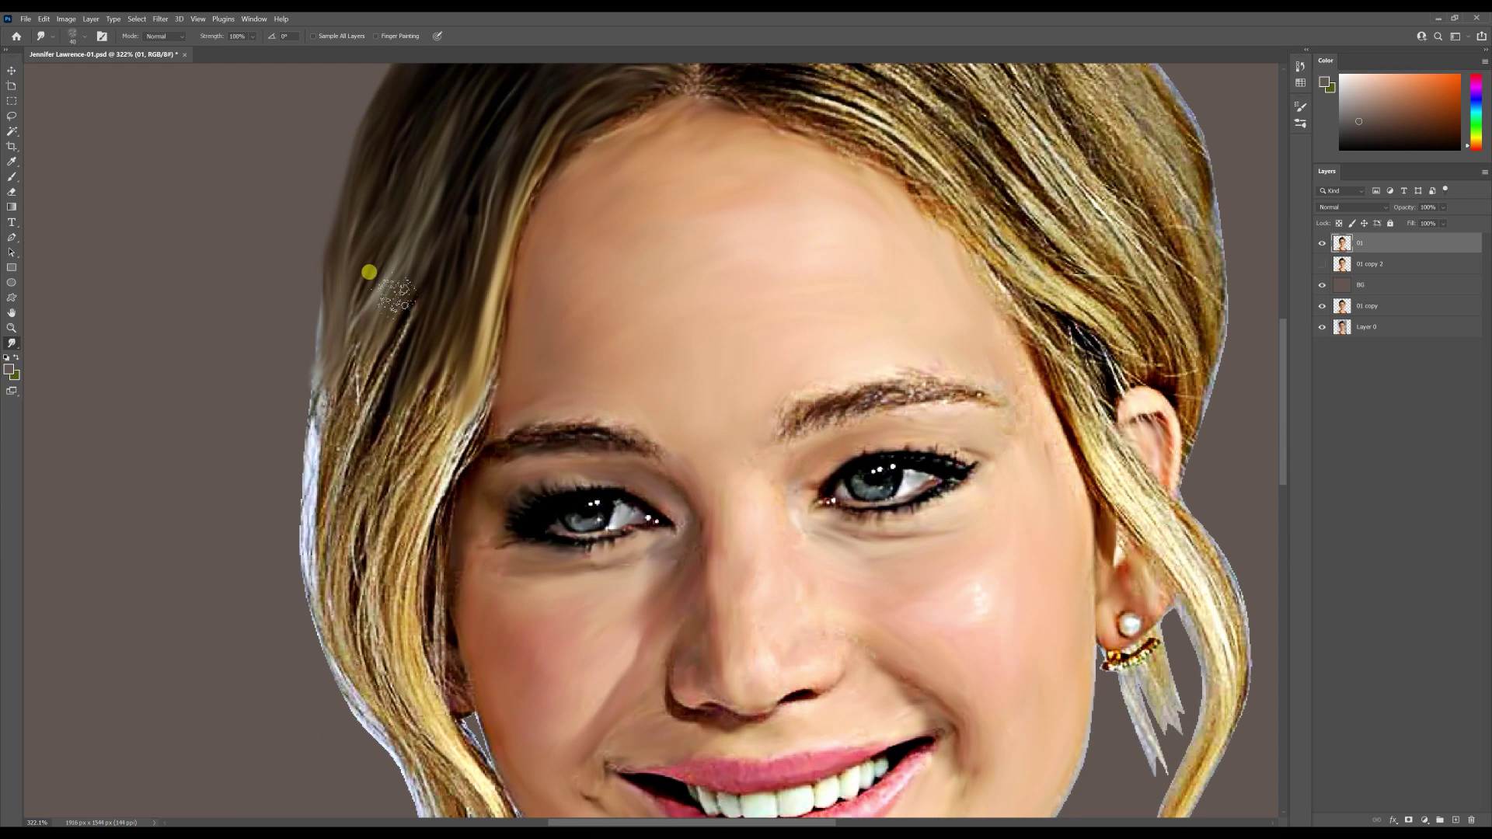
Smudge the hair beside the woman's right cheek into flowing strands down to its ragged lower ends.
mouse_move(366, 270)
left_mouse_down()
mouse_move(287, 536)
mouse_move(373, 327)
mouse_move(418, 461)
mouse_move(381, 393)
mouse_move(311, 564)
mouse_move(436, 544)
left_mouse_up()
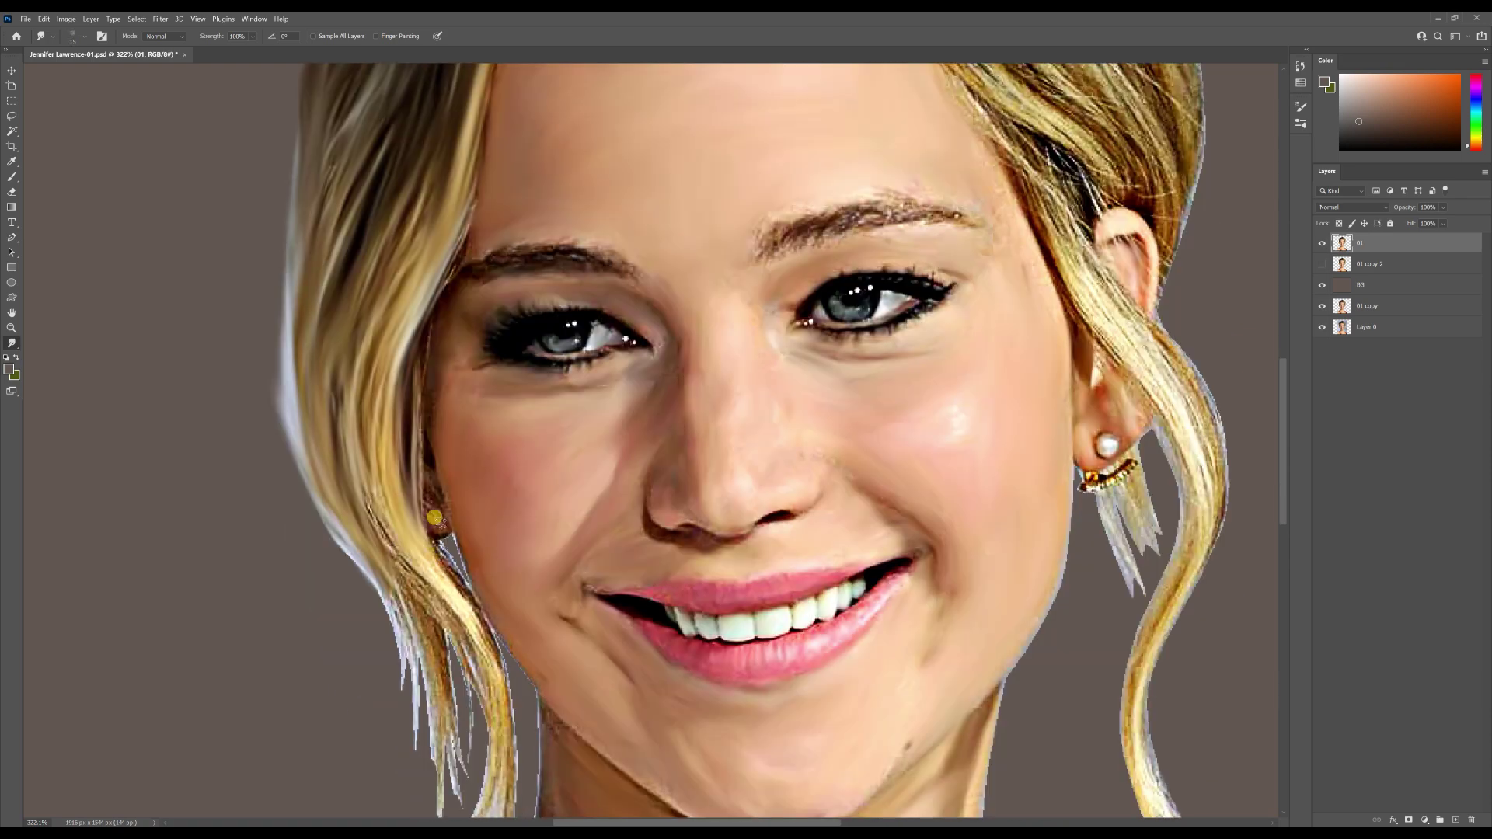
left_click_drag(484, 667, 437, 623)
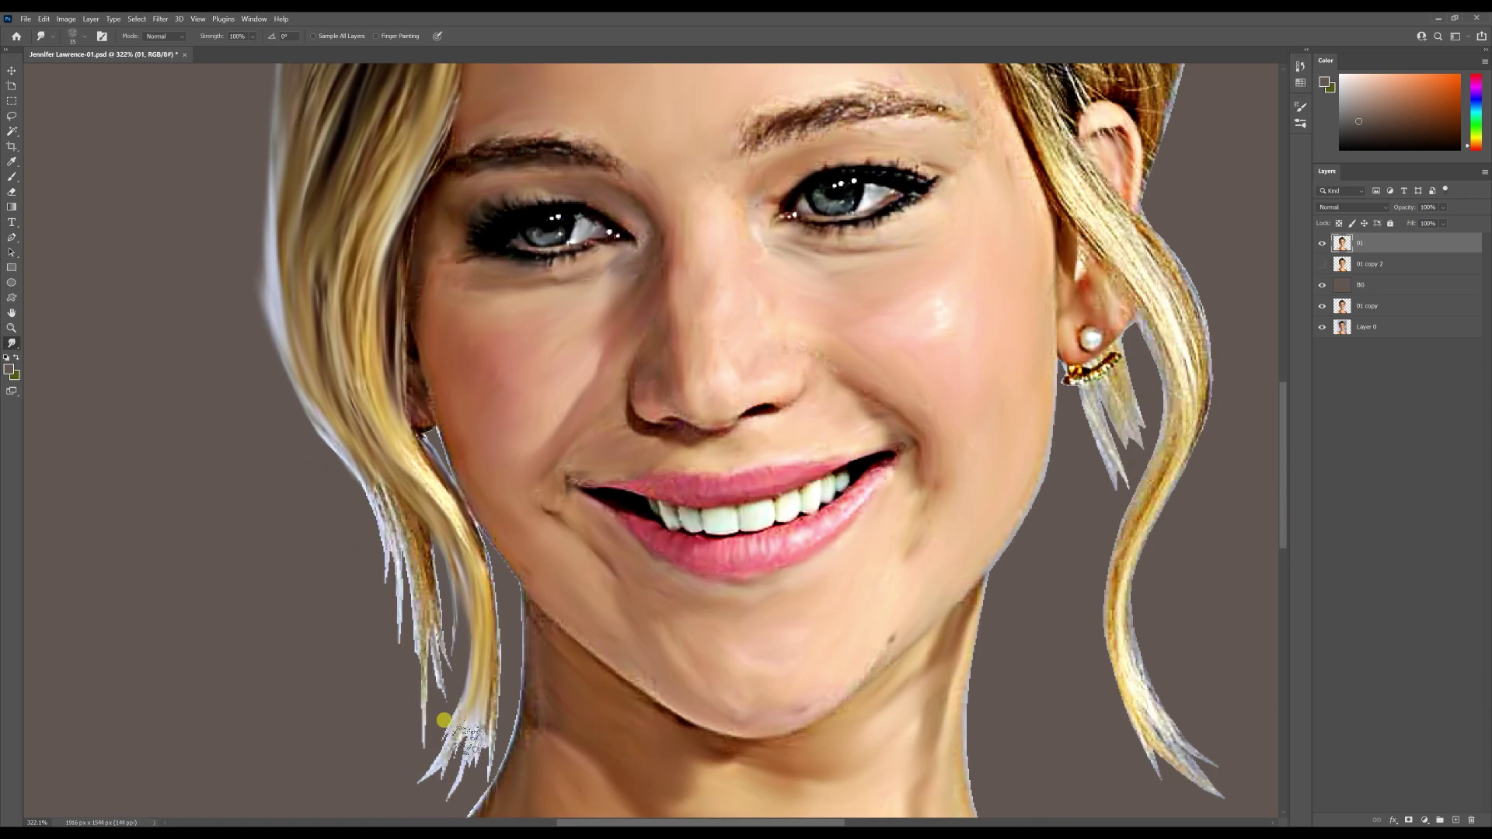
mouse_move(443, 710)
left_mouse_down()
mouse_move(396, 530)
mouse_move(397, 688)
mouse_move(349, 469)
mouse_move(412, 532)
mouse_move(396, 441)
mouse_move(452, 534)
mouse_move(307, 294)
left_mouse_up()
left_click_drag(306, 293, 364, 425)
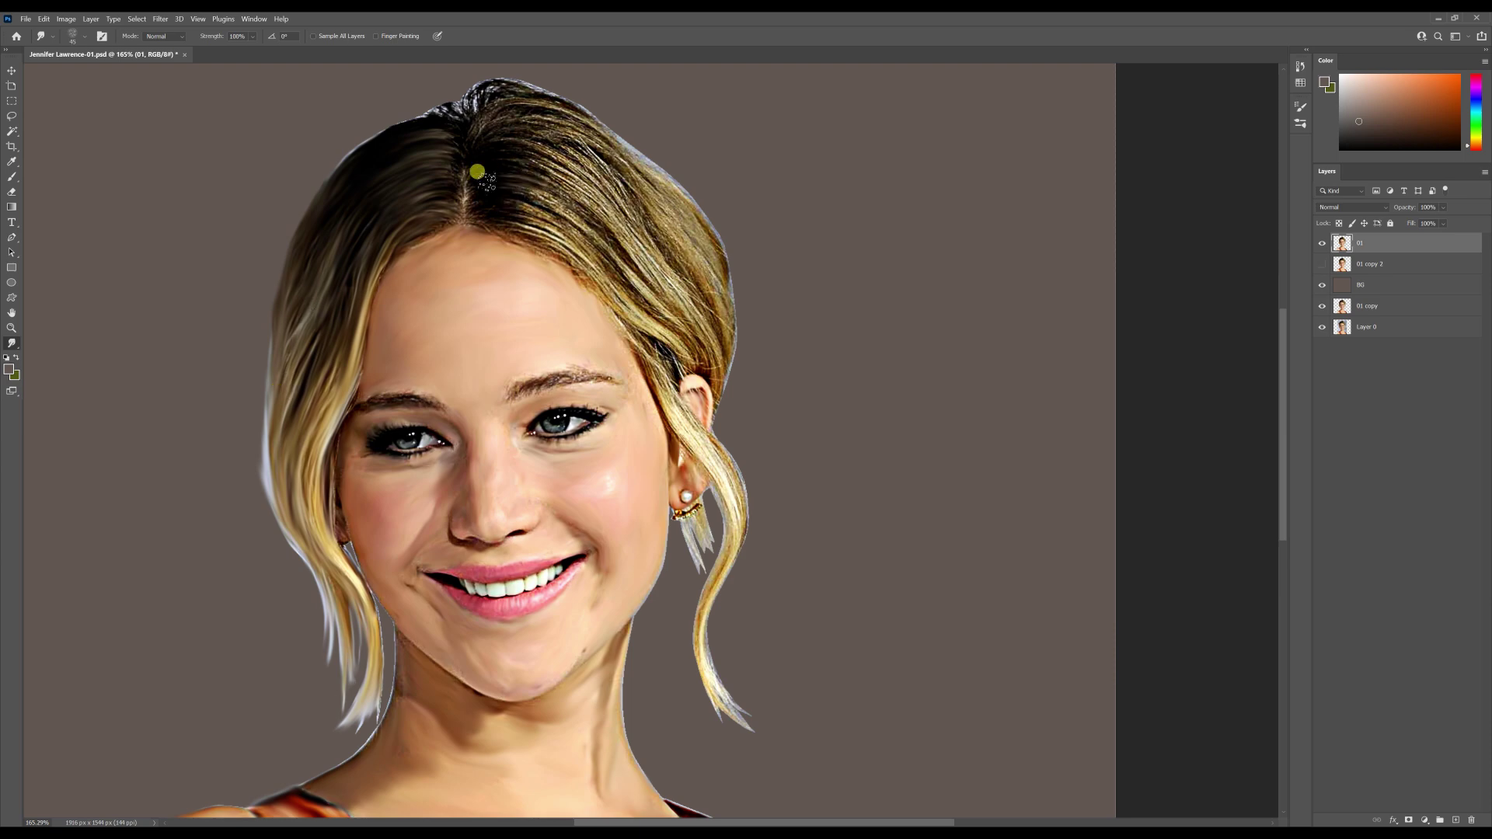
Enlarge the brush and smudge the hair from the crown across the woman's left side of the parting.
mouse_move(477, 166)
left_mouse_down()
mouse_move(471, 137)
mouse_move(496, 77)
mouse_move(465, 111)
left_mouse_up()
key("bracketright")
mouse_move(562, 145)
left_mouse_down()
mouse_move(548, 99)
mouse_move(653, 210)
mouse_move(543, 150)
mouse_move(542, 184)
mouse_move(578, 245)
mouse_move(642, 278)
mouse_move(670, 237)
mouse_move(704, 239)
left_mouse_up()
mouse_move(678, 295)
left_mouse_down()
mouse_move(580, 263)
mouse_move(511, 190)
mouse_move(507, 217)
mouse_move(573, 251)
mouse_move(457, 189)
left_mouse_up()
Smudge the hair around the woman's left ear and its long loose lock into tapered strands, and smooth the eyebrows.
scroll(335, 139, "down", 3)
scroll(591, 342, "up", 5)
mouse_move(451, 227)
left_mouse_down()
mouse_move(579, 448)
mouse_move(582, 558)
mouse_move(587, 428)
left_mouse_up()
mouse_move(604, 342)
left_mouse_down()
mouse_move(579, 595)
mouse_move(559, 586)
mouse_move(544, 410)
left_mouse_up()
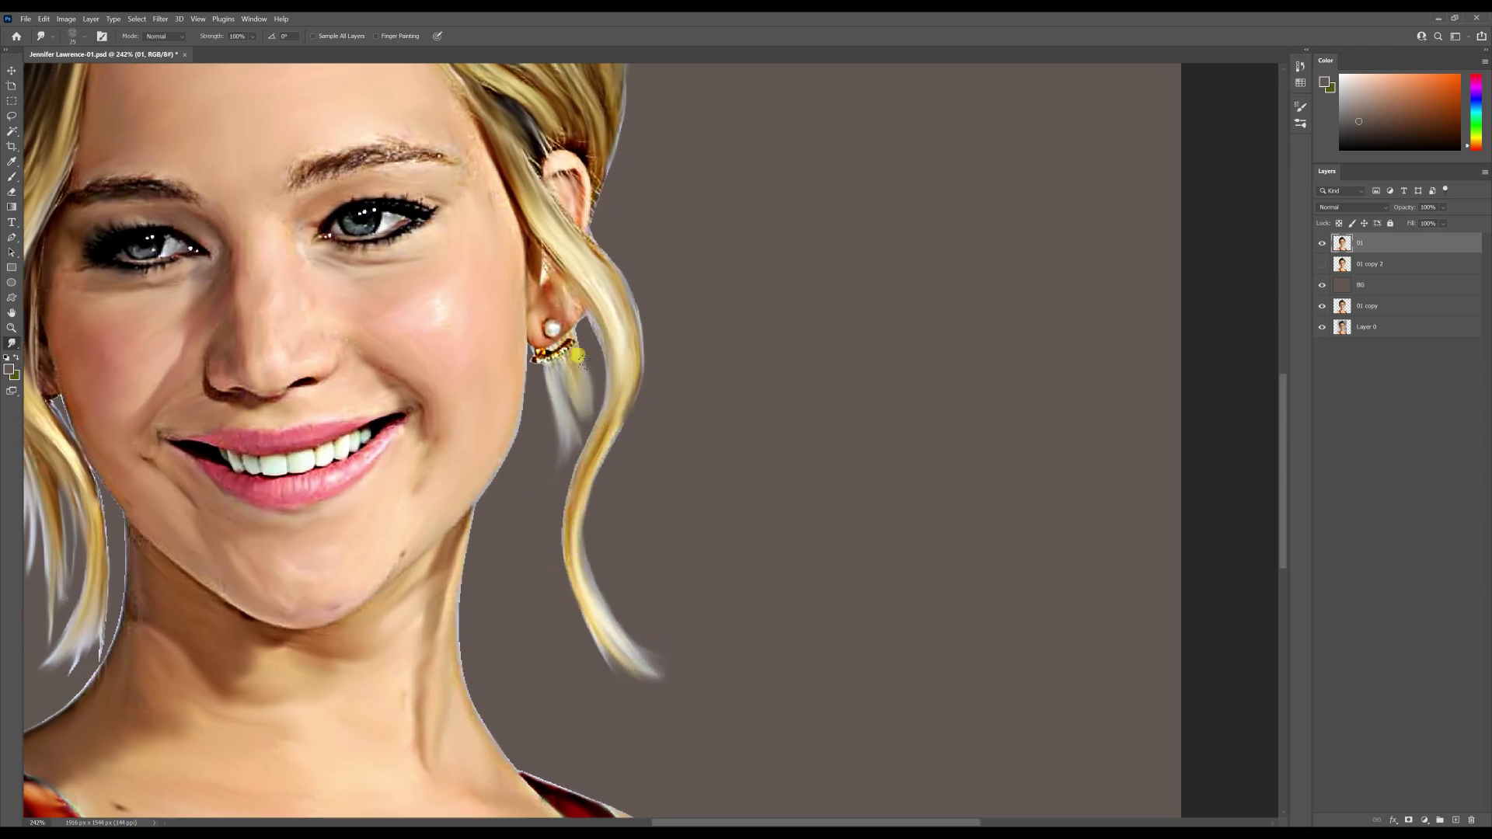
left_click_drag(327, 134, 418, 211)
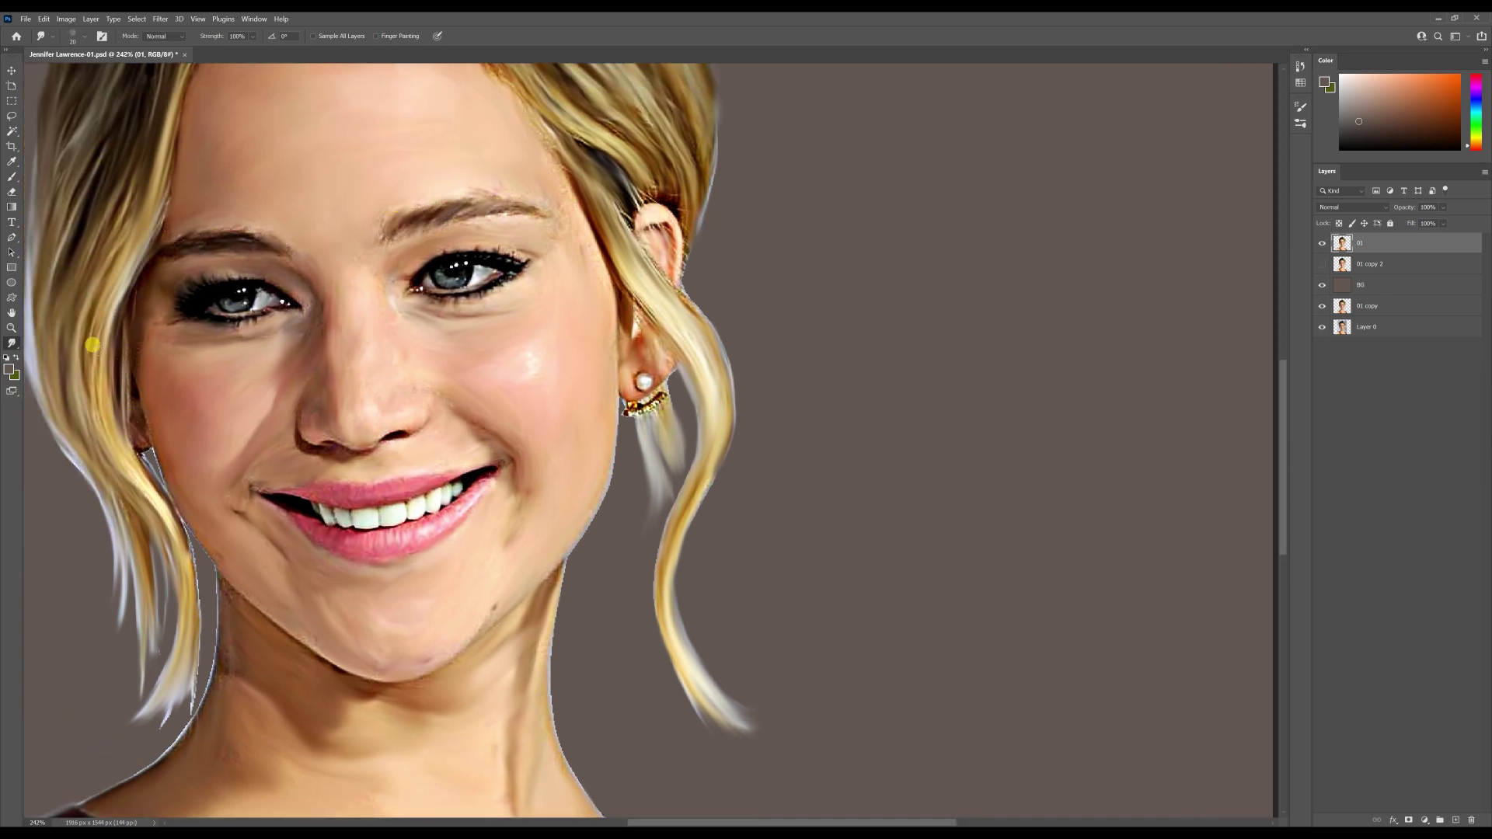
Widen the canvas on both sides with the Crop tool and fill the added area on the BG layer.
scroll(505, 370, "down", 10)
left_click(12, 146)
scroll(780, 360, "down", 2)
left_click_drag(804, 358, 860, 365)
key("Return")
left_click(12, 72)
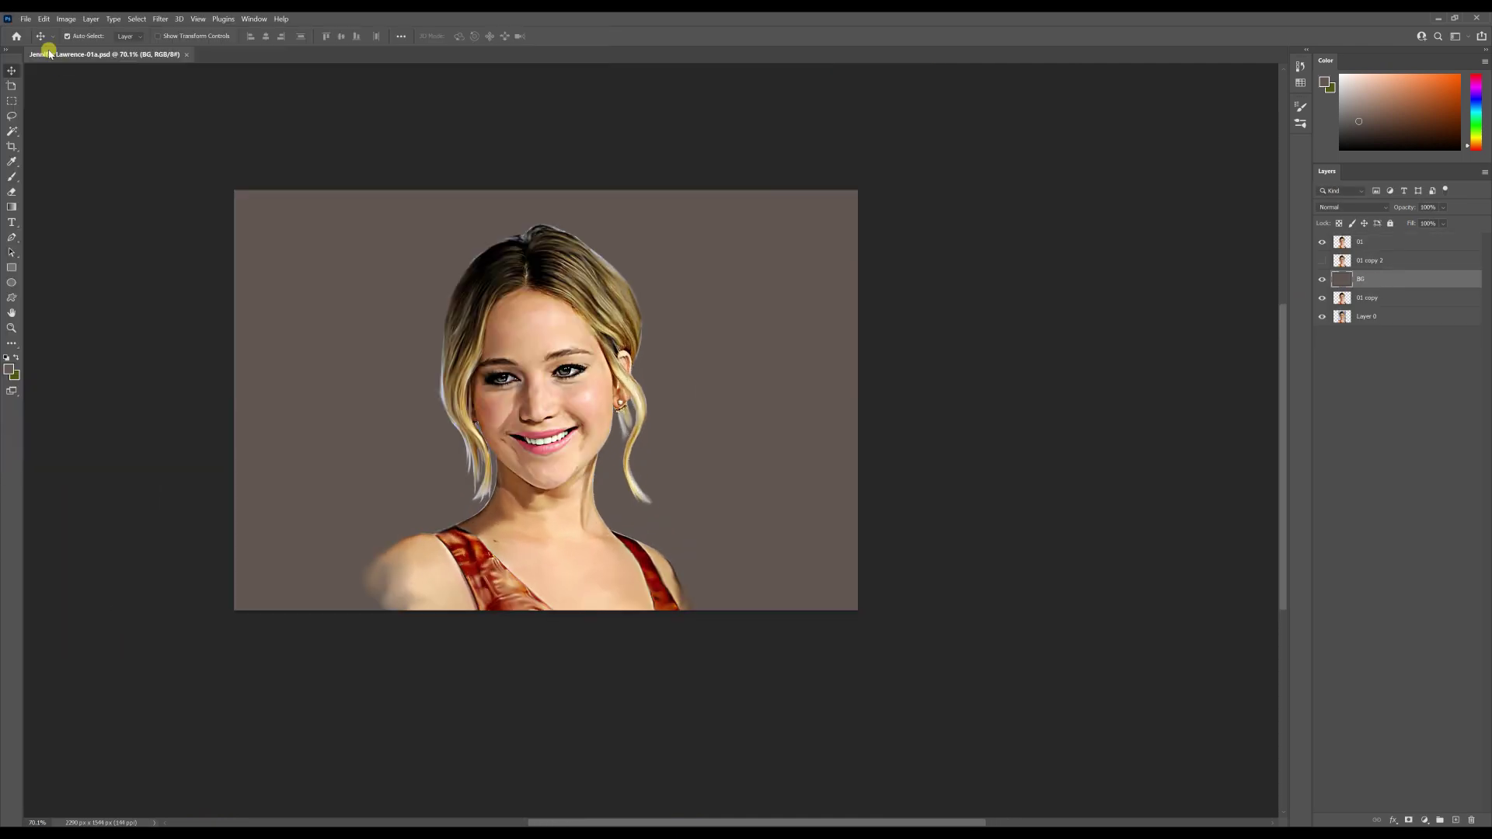
Save the document as Jennifer Lawrence-01, replacing the existing file.
left_click(26, 18)
left_click(63, 154)
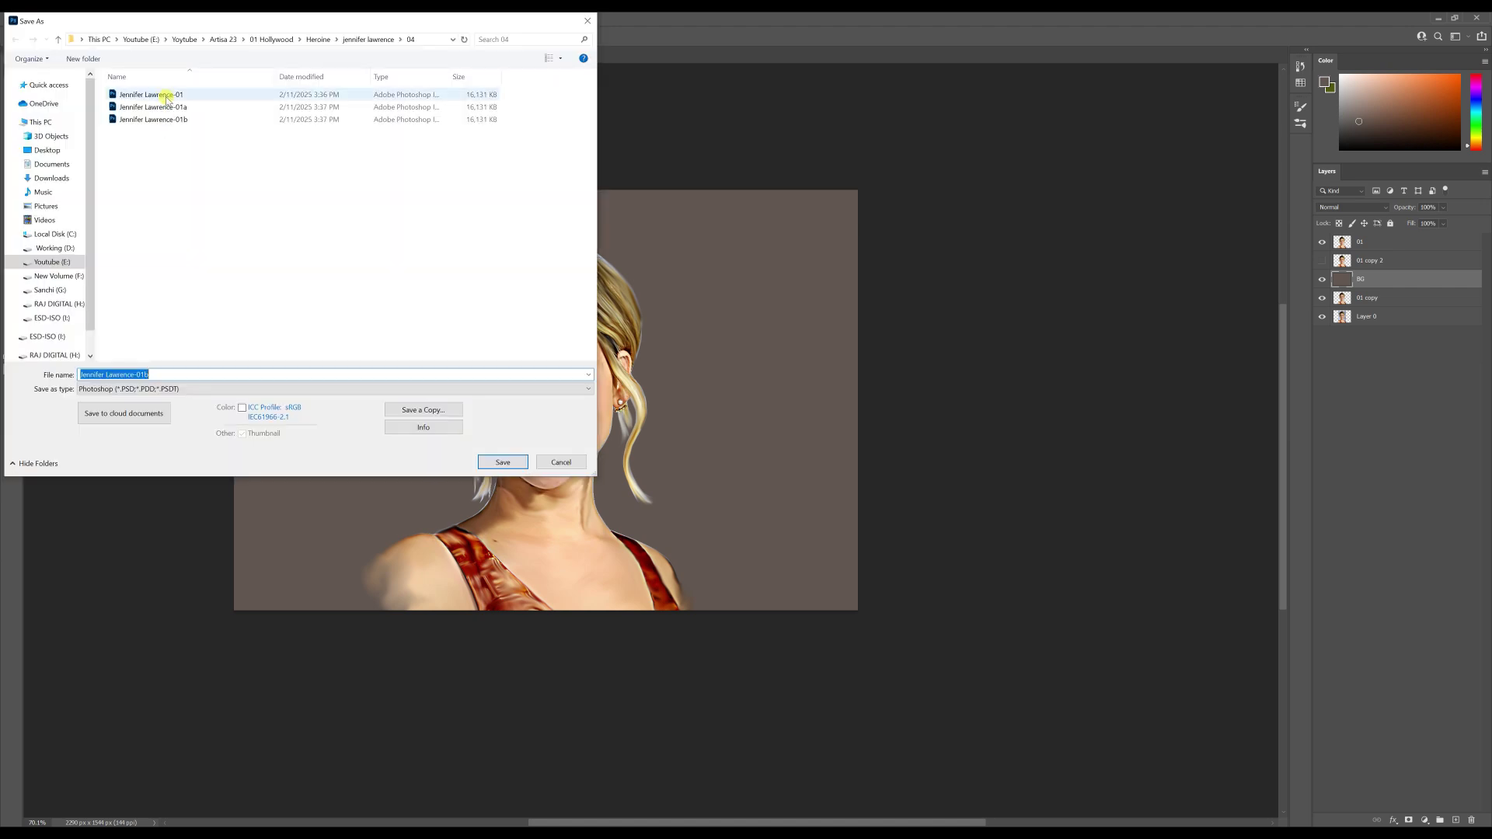
key("Return")
left_click(774, 427)
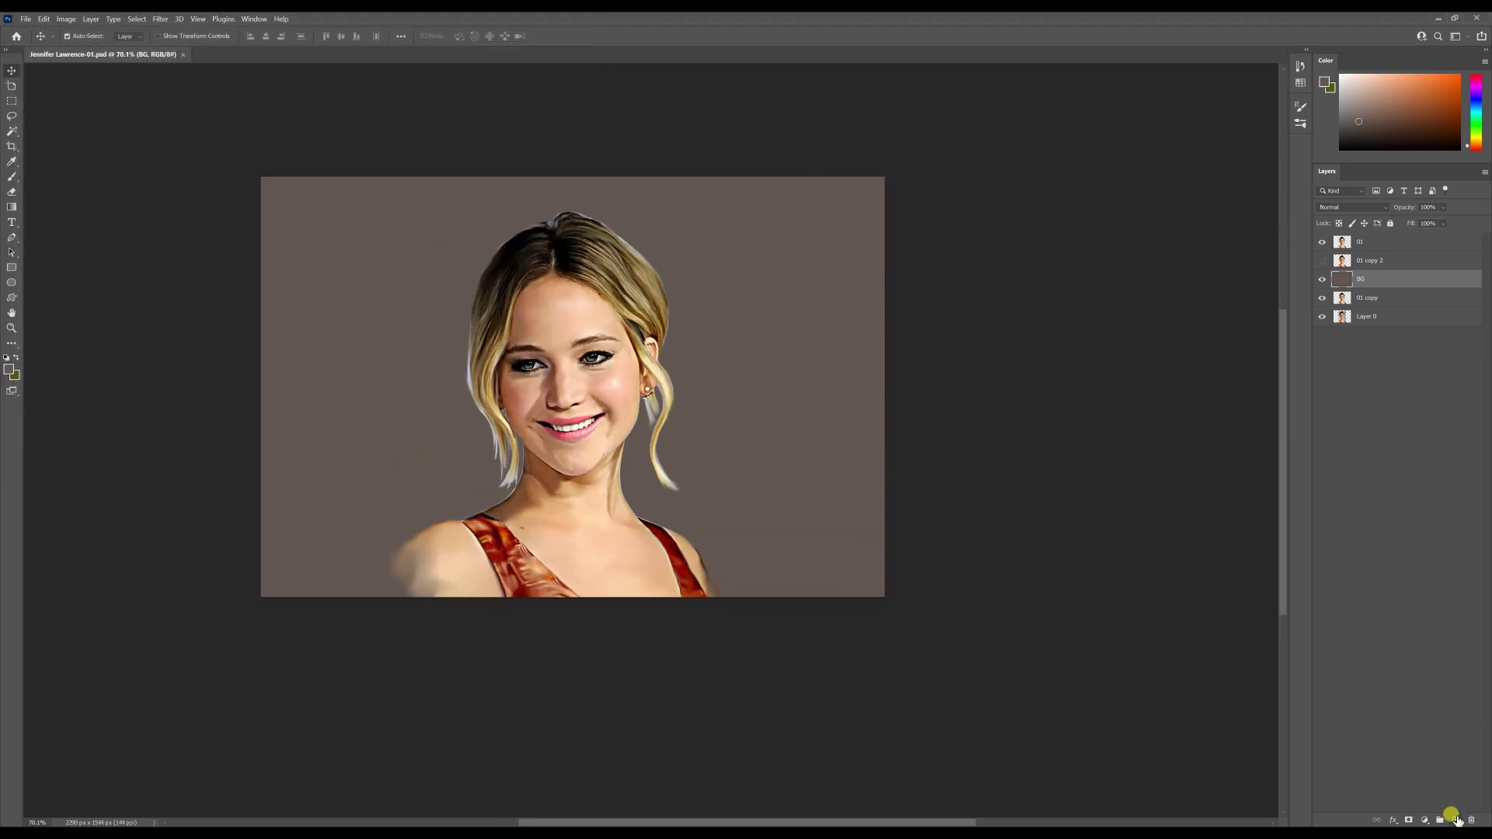
Add a layer named BG Color 01 above BG and choose the Artisa23_Texture 1 background brush for the Brush tool.
left_click(11, 177)
left_click(99, 37)
left_click(1137, 102)
scroll(1229, 255, "down", 3)
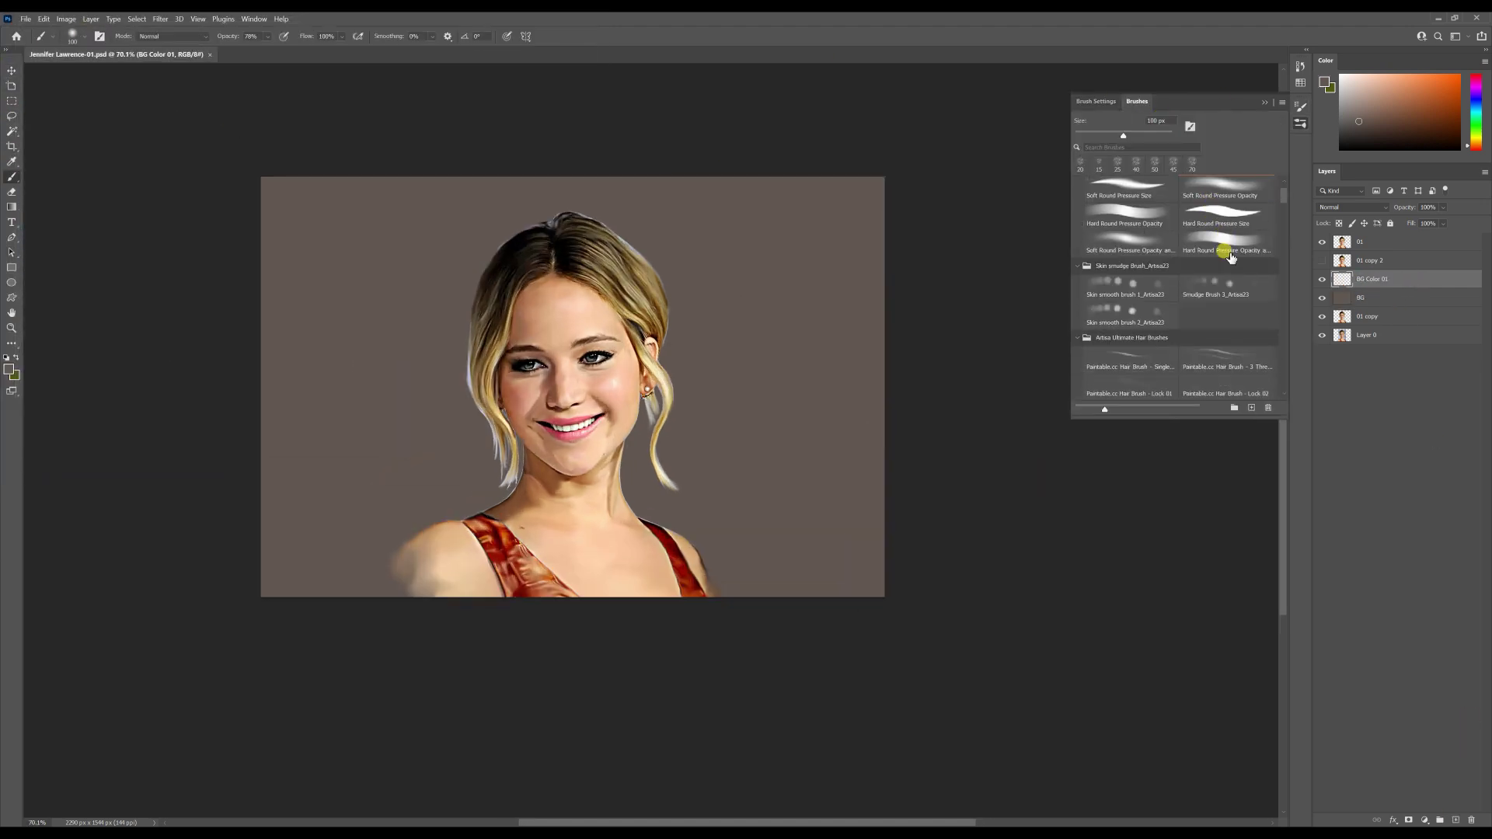
scroll(1231, 257, "down", 15)
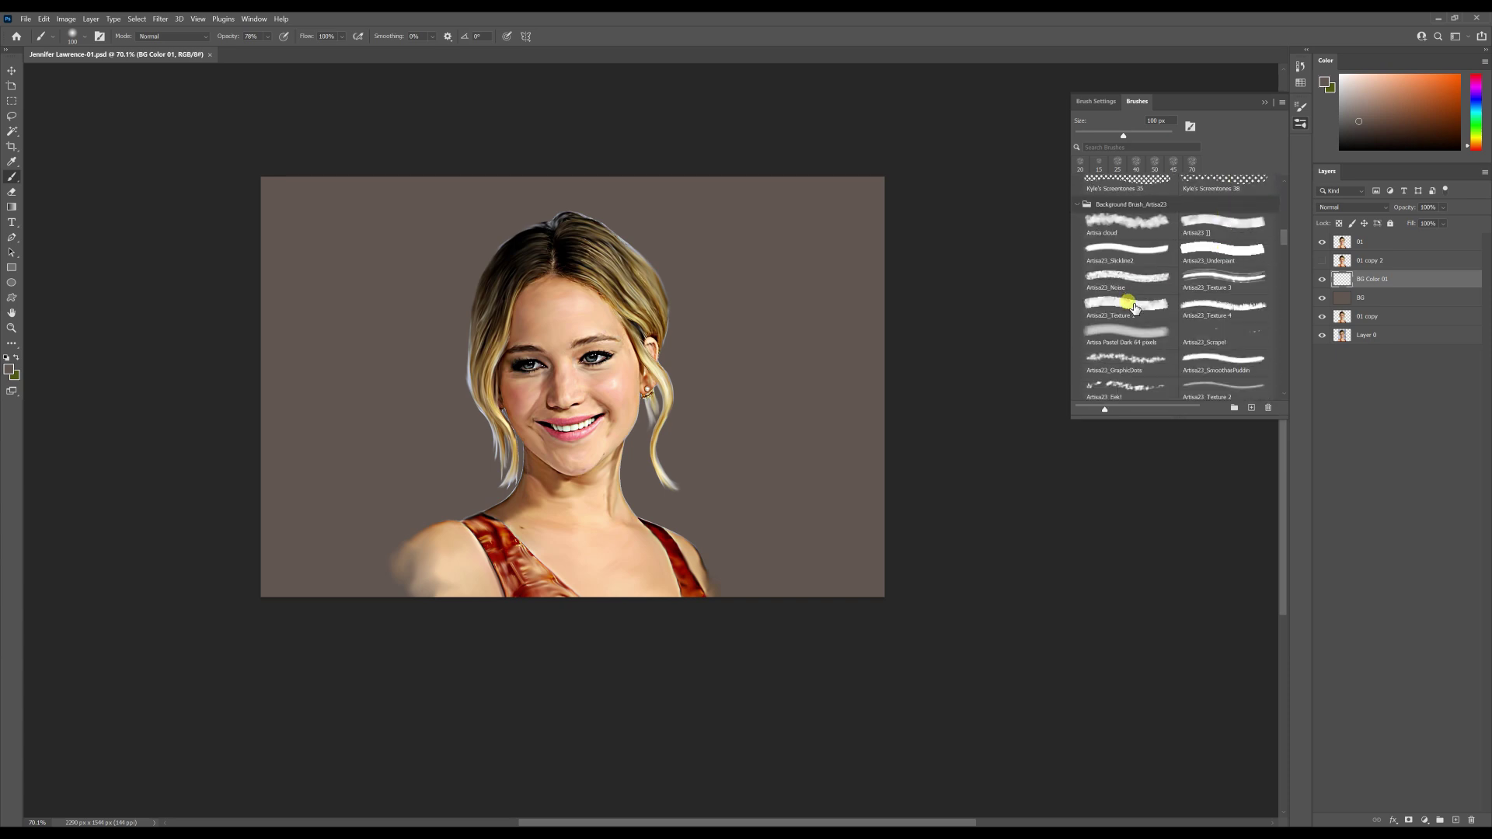
Pick a warm brown foreground color and paint a textured patch behind the hair on the woman's left.
left_click(11, 372)
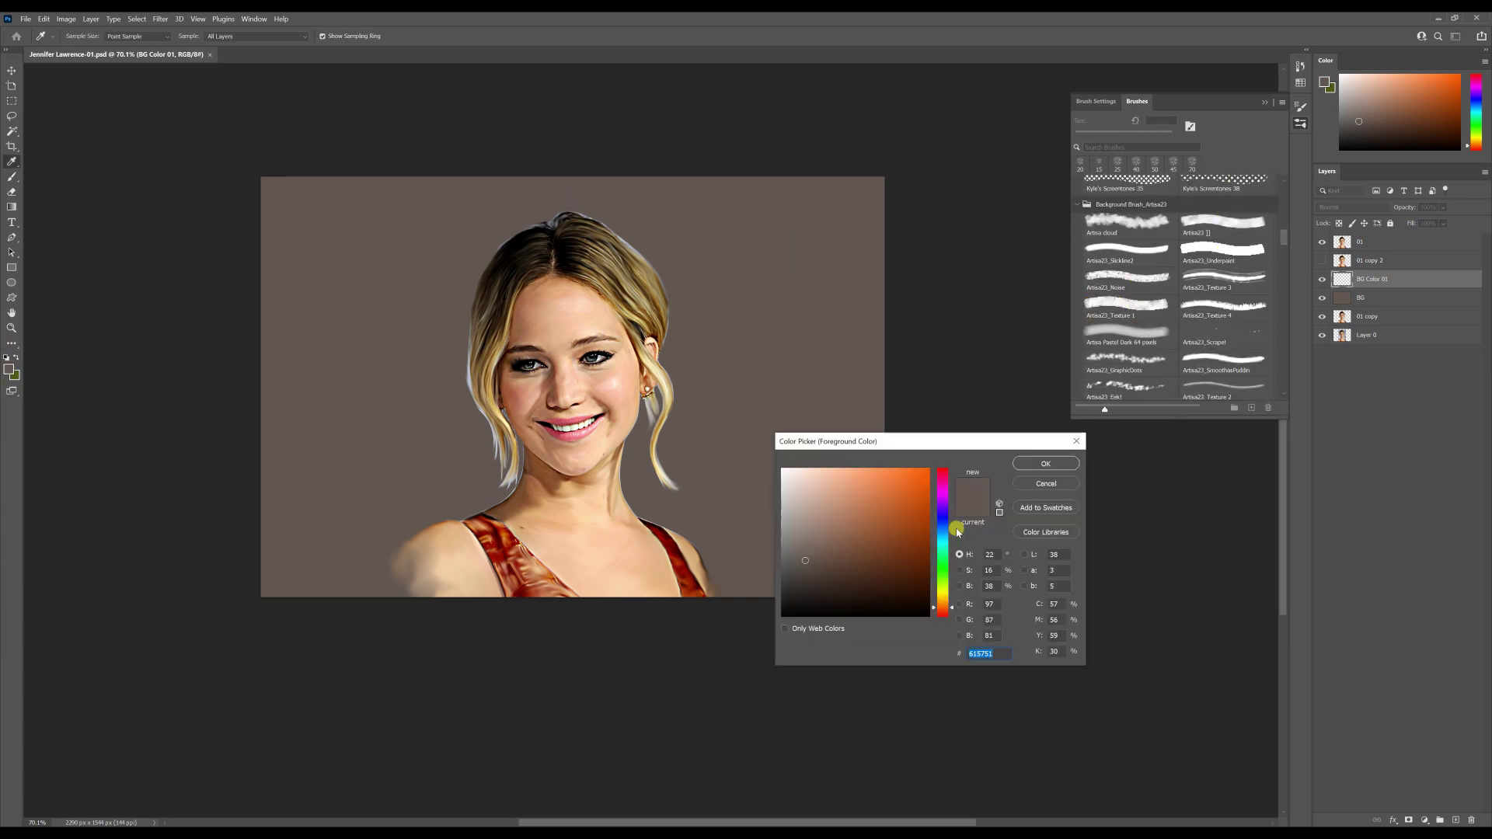
left_click(699, 582)
left_click(671, 568)
left_click(848, 539)
left_click(1046, 464)
left_click_drag(686, 350, 690, 342)
Paint grey and dark maroon patches behind the woman's right side and a skin-toned patch beside her left cheek, using sampled colors.
left_click(469, 360, "alt")
mouse_move(467, 365)
left_mouse_down()
mouse_move(434, 317)
mouse_move(444, 266)
mouse_move(471, 236)
mouse_move(441, 354)
left_mouse_up()
left_click(473, 425, "alt")
left_click_drag(468, 427, 459, 435)
left_click(481, 533, "alt")
mouse_move(481, 497)
left_mouse_down()
mouse_move(491, 490)
mouse_move(435, 481)
mouse_move(426, 459)
left_mouse_up()
left_click(483, 533, "alt")
left_click(632, 514, "alt")
left_click_drag(643, 424, 668, 369)
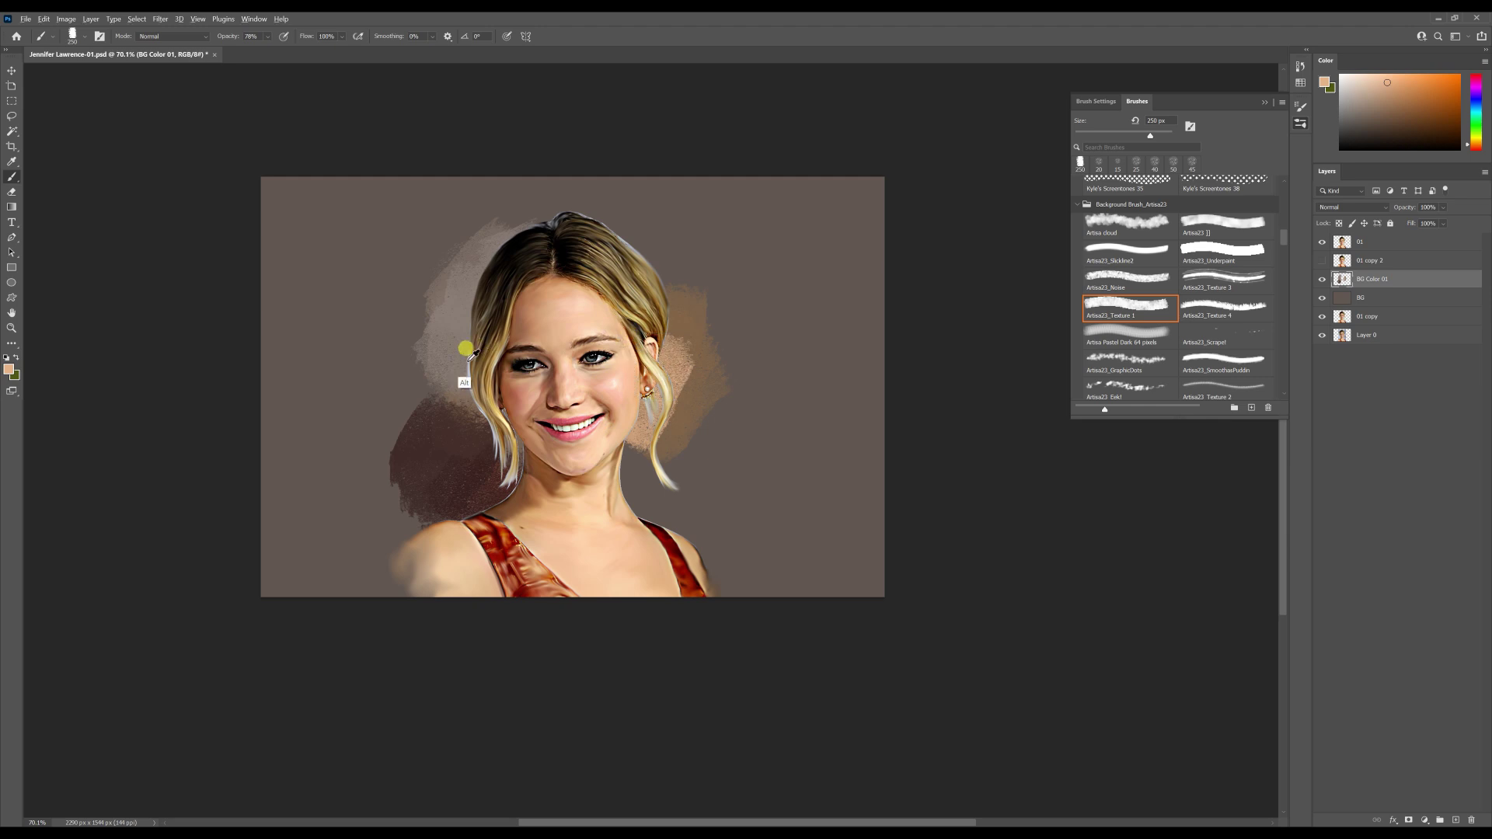
Paint sampled lavender and tan tones into the background behind the hair on the woman's right.
left_click_drag(491, 380, 467, 404)
left_click(471, 346, "alt")
left_click_drag(472, 342, 465, 389)
left_click(470, 428, "alt")
left_click_drag(462, 420, 412, 389)
left_click(451, 319, "alt")
left_click_drag(439, 334, 420, 326)
Paint sampled tan strokes behind the woman's left side and dress-red patches above both shoulders.
left_click(669, 360, "alt")
left_click_drag(692, 373, 754, 416)
mouse_move(661, 455)
left_mouse_down()
mouse_move(649, 451)
mouse_move(742, 478)
left_mouse_up()
left_click(660, 533, "alt")
left_click(493, 538, "alt")
mouse_move(483, 480)
left_mouse_down()
mouse_move(460, 492)
mouse_move(486, 488)
left_mouse_up()
left_click(486, 533, "alt")
mouse_move(507, 470)
left_mouse_down()
mouse_move(516, 445)
mouse_move(481, 471)
left_mouse_up()
mouse_move(668, 468)
left_mouse_down()
mouse_move(647, 479)
mouse_move(778, 451)
left_mouse_up()
Enlarge the Smudge brush to 250 px and smudge the tan and red patches on the woman's left outward.
left_click(11, 343)
left_click(28, 355)
key("bracketright")
key("bracketright")
key("bracketright")
key("bracketright")
key("bracketright")
key("bracketright")
key("bracketright")
key("bracketright")
key("bracketright")
key("bracketright")
key("bracketright")
key("bracketright")
key("bracketright")
left_click_drag(719, 505, 750, 501)
mouse_move(750, 416)
left_mouse_down()
mouse_move(789, 381)
mouse_move(769, 327)
mouse_move(723, 276)
left_mouse_up()
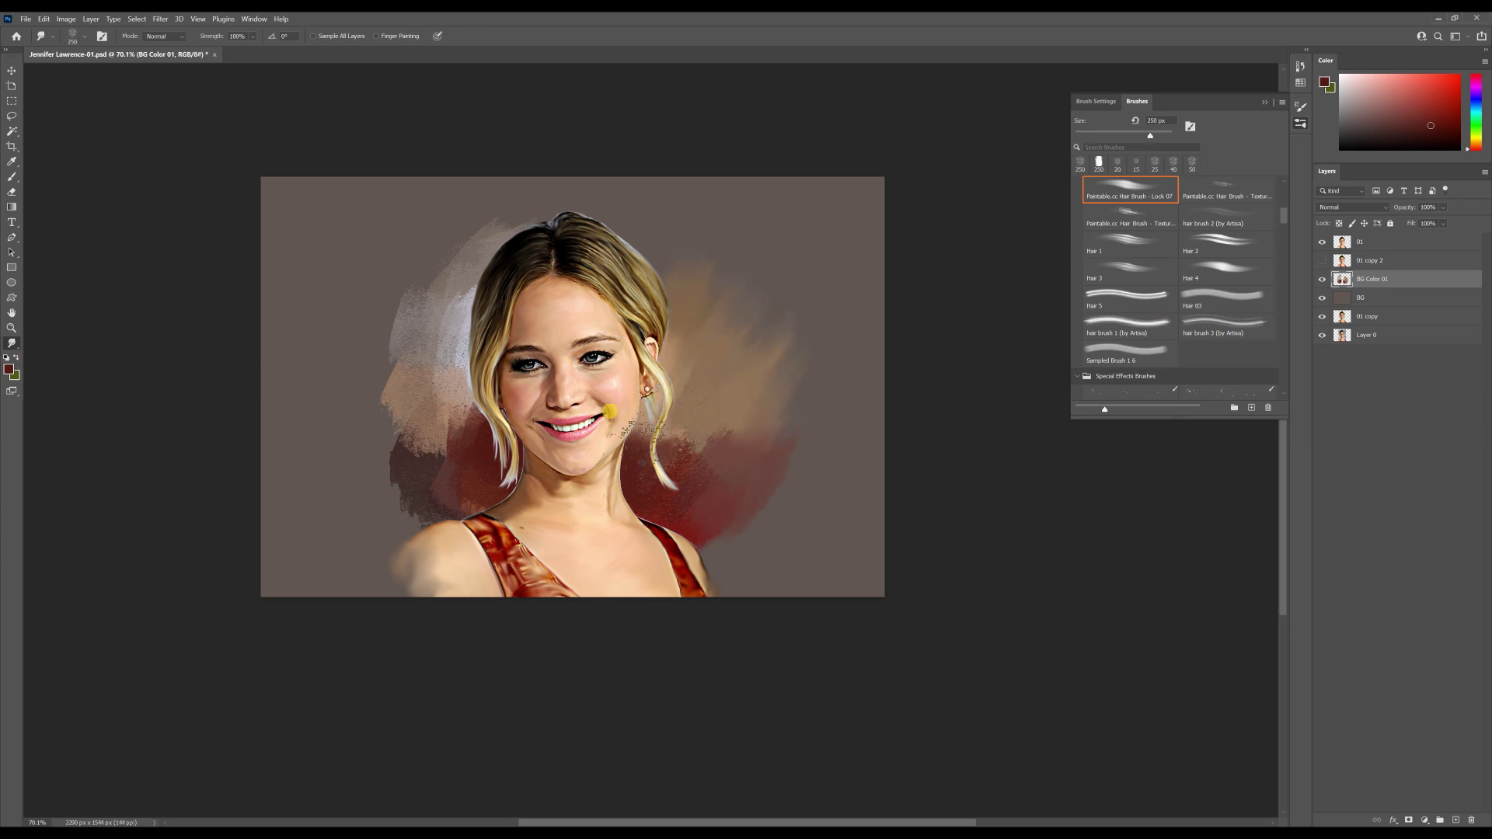
Smudge the red patches around both shoulders and blend the lavender and tan patches up the woman's right side.
left_click_drag(610, 412, 690, 532)
mouse_move(370, 492)
left_mouse_down()
mouse_move(327, 473)
mouse_move(443, 399)
mouse_move(489, 199)
mouse_move(325, 328)
mouse_move(324, 536)
left_mouse_up()
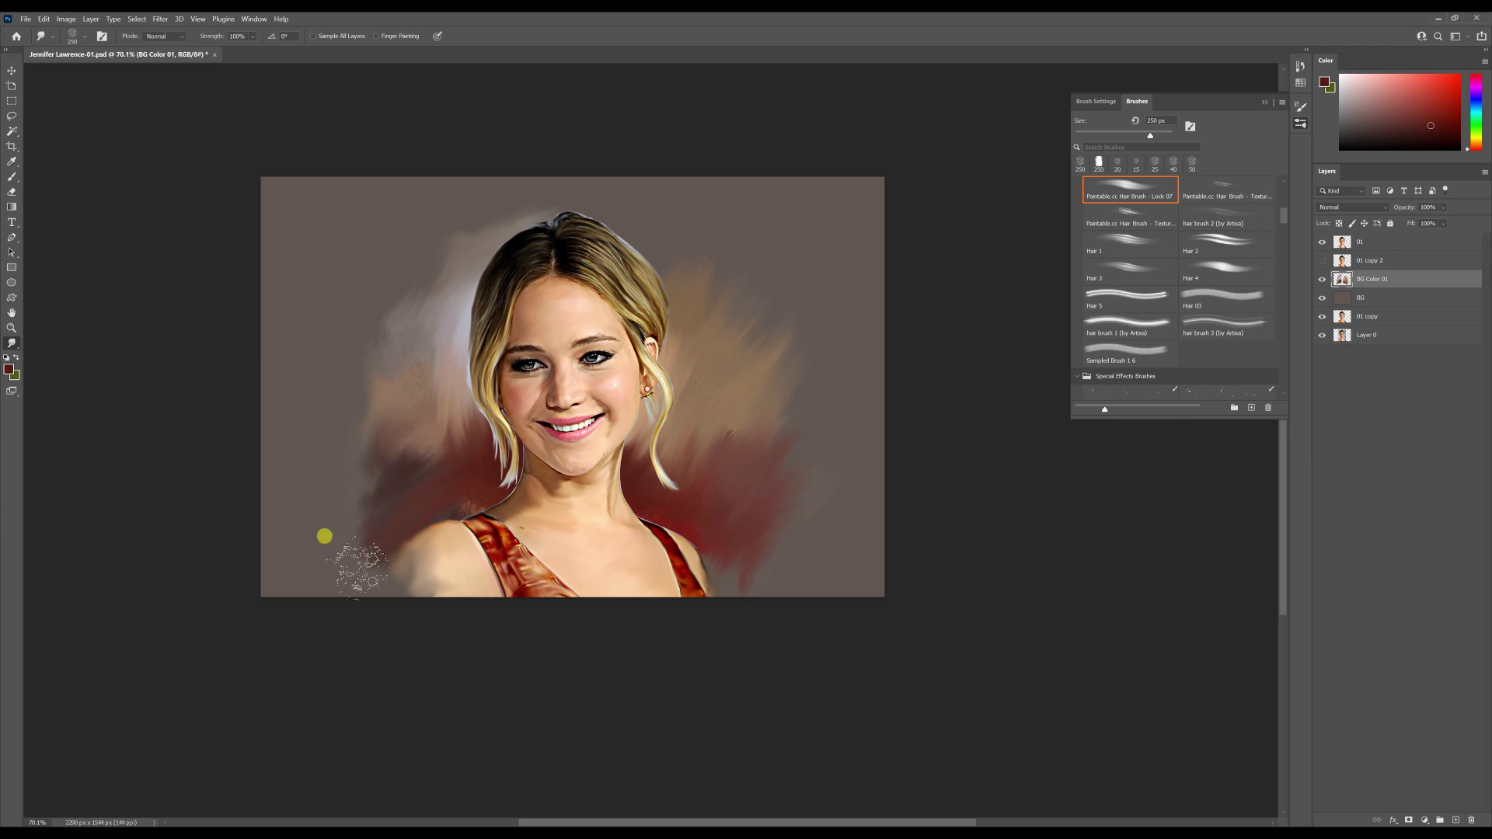
mouse_move(461, 442)
left_mouse_down()
mouse_move(436, 316)
mouse_move(500, 192)
left_mouse_up()
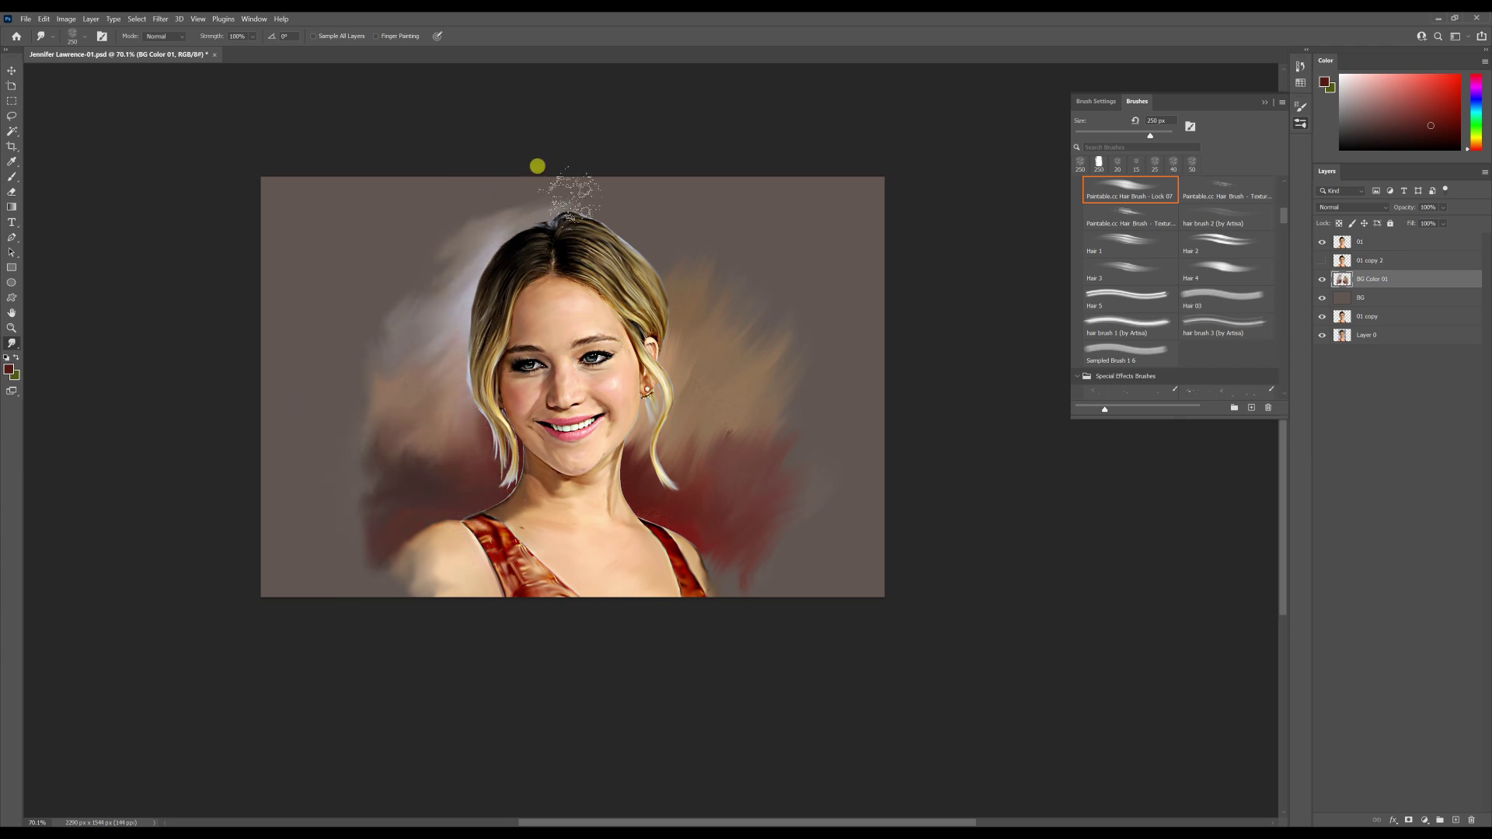
mouse_move(628, 238)
left_mouse_down()
mouse_move(733, 249)
mouse_move(769, 310)
mouse_move(624, 162)
mouse_move(444, 243)
mouse_move(393, 221)
mouse_move(666, 199)
mouse_move(403, 301)
mouse_move(439, 318)
mouse_move(347, 520)
mouse_move(316, 427)
mouse_move(328, 483)
mouse_move(320, 440)
mouse_move(797, 419)
mouse_move(641, 466)
left_mouse_up()
Blend the background colors farther out and above the head, adjusting the Smudge brush size, and soften them close to the hair.
key("bracketright")
key("bracketright")
key("bracketleft")
key("bracketleft")
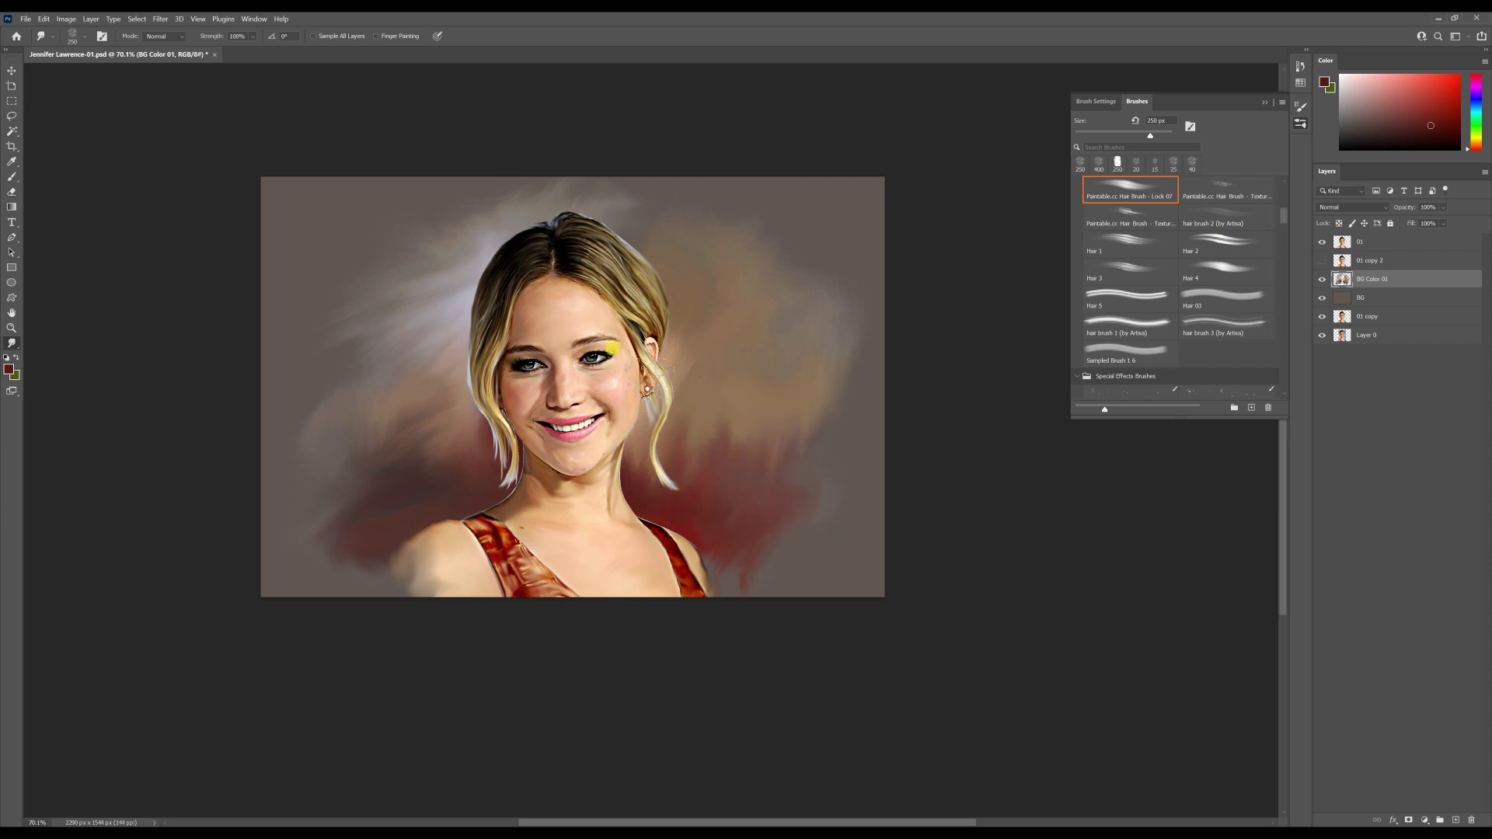
left_click_drag(596, 193, 626, 247)
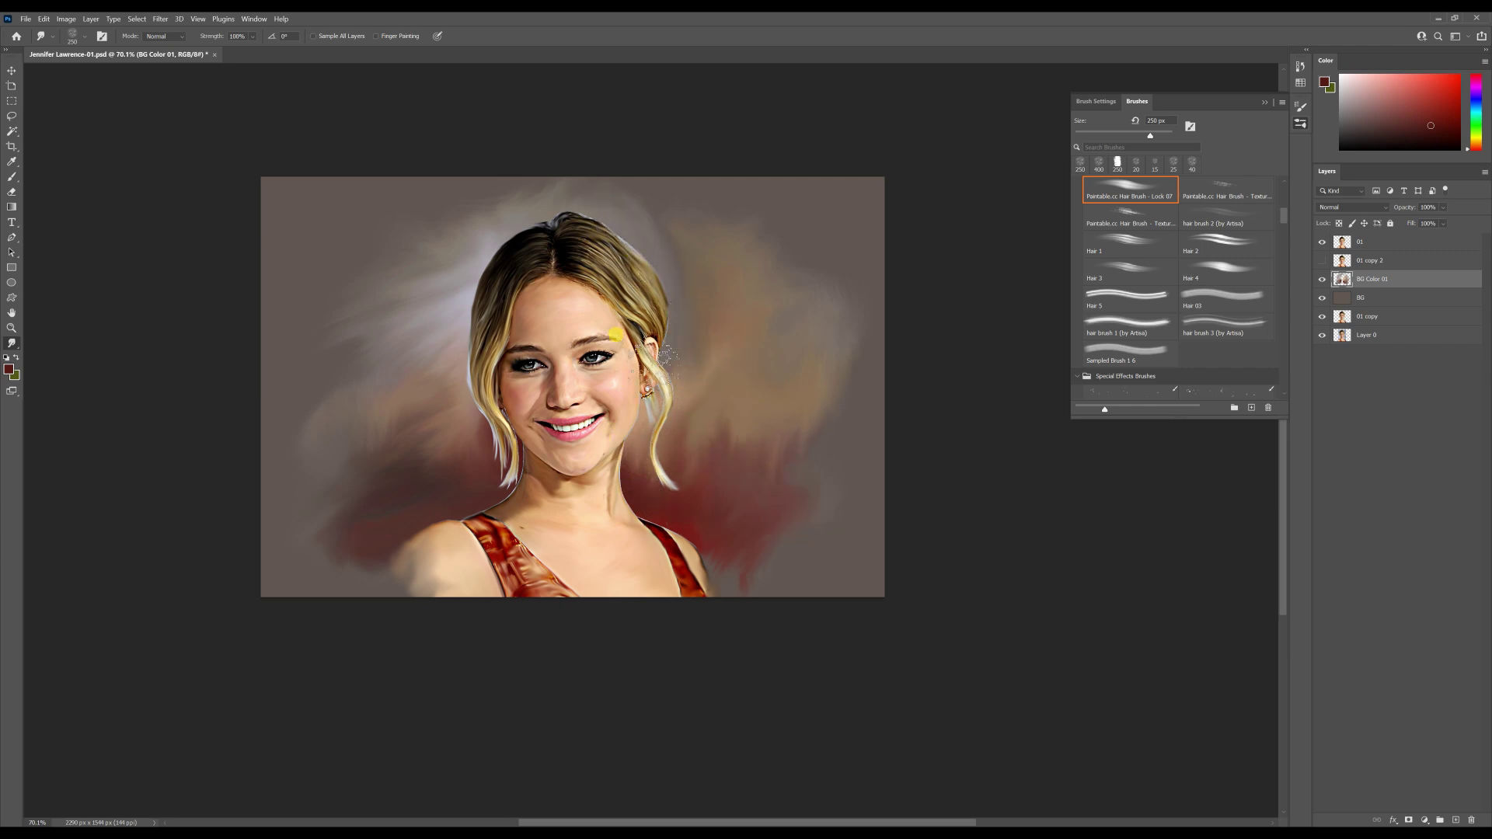
left_click_drag(648, 424, 684, 448)
Return to the Brush tool and paint textured strokes of sampled background tones behind the woman's left side and beside her neck.
left_click(11, 177)
left_click(465, 290, "alt")
left_click_drag(675, 335, 704, 268)
left_click(752, 305, "alt")
left_click_drag(751, 330, 714, 372)
left_click_drag(710, 393, 682, 426)
left_click_drag(487, 442, 486, 458)
mouse_move(677, 458)
left_mouse_down()
mouse_move(688, 443)
mouse_move(709, 481)
left_mouse_up()
Paint sampled muted red-brown tones into the lower background above the woman's right shoulder.
left_click(704, 435, "alt")
left_click(748, 481, "alt")
mouse_move(426, 450)
left_mouse_down()
mouse_move(427, 492)
mouse_move(371, 435)
left_mouse_up()
left_click(446, 519, "alt")
left_click(395, 459, "alt")
Paint sampled grey behind the woman's right side and pale lavender strokes around the crown of her head.
left_click(426, 332, "alt")
left_click_drag(392, 315, 367, 334)
left_click(460, 305, "alt")
left_click_drag(493, 252, 620, 222)
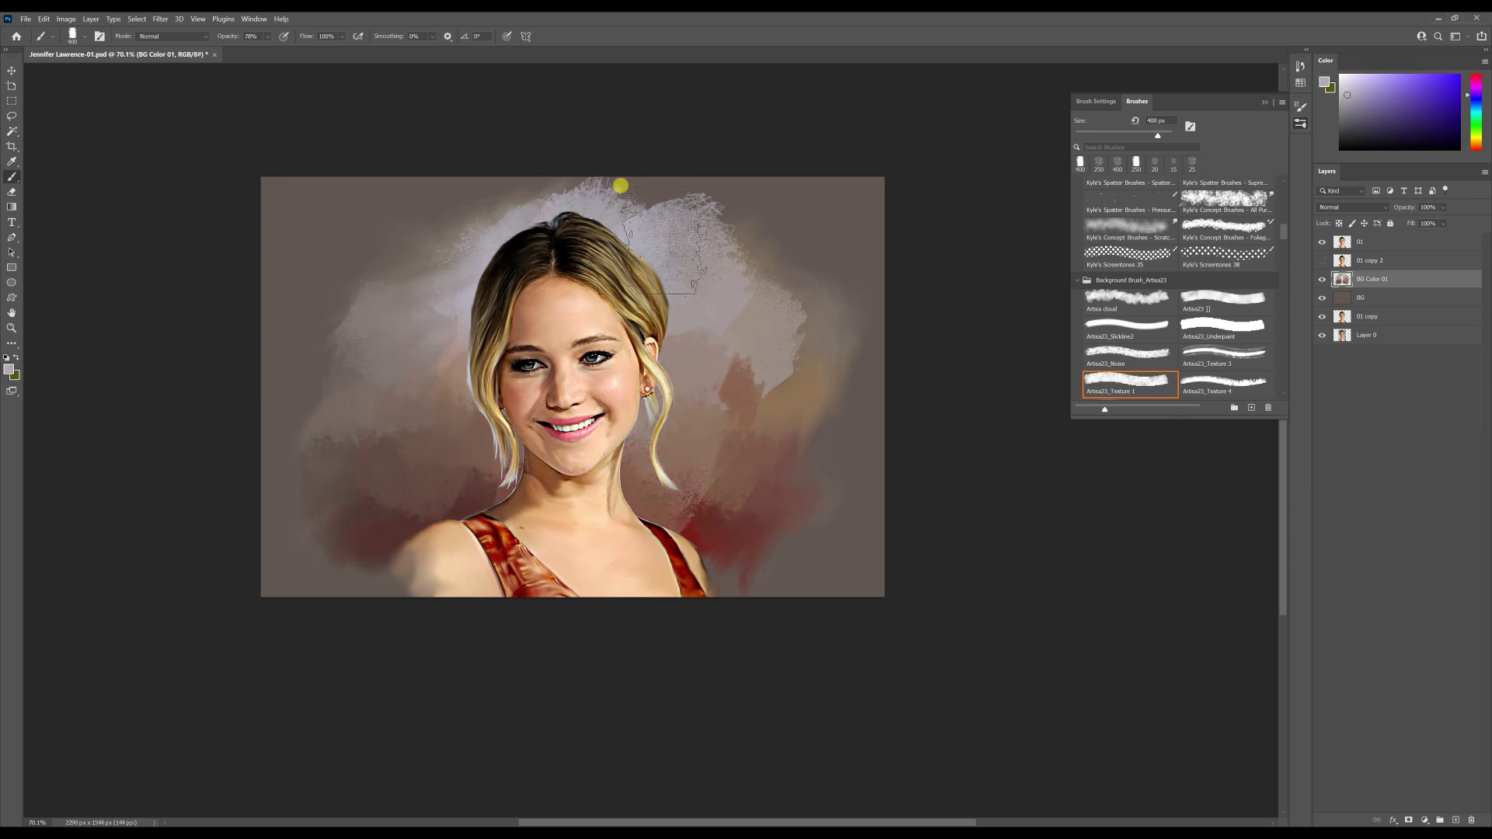
Paint sampled brown and grey strokes across the upper background on both sides of the head.
left_click(766, 260, "alt")
left_click_drag(768, 241, 739, 219)
left_click(777, 284, "alt")
mouse_move(778, 269)
left_mouse_down()
mouse_move(748, 191)
mouse_move(668, 222)
mouse_move(544, 206)
left_mouse_up()
left_click(747, 182, "alt")
left_click(635, 220, "alt")
left_click(509, 214, "alt")
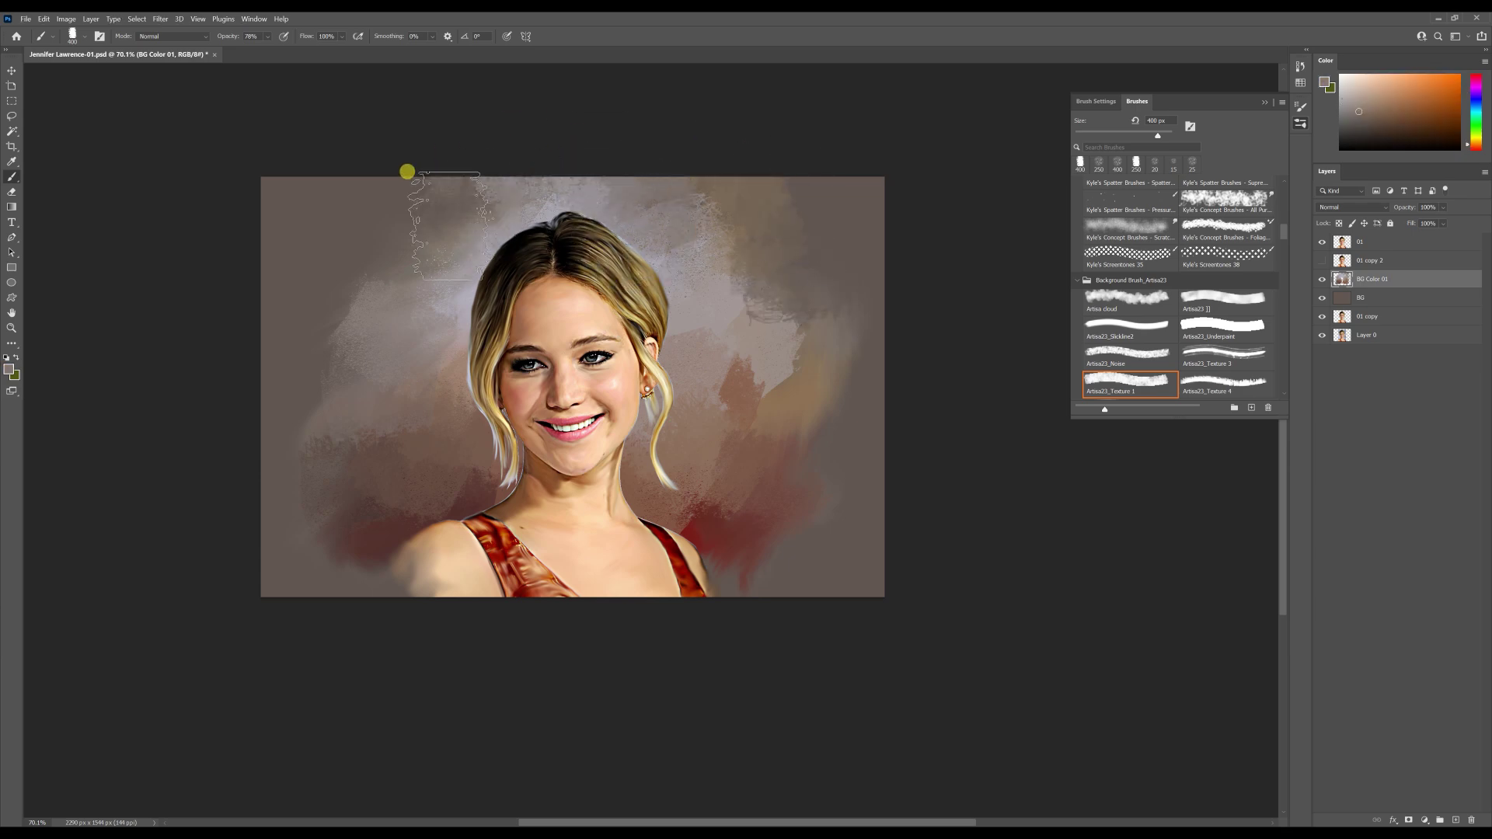
left_click_drag(451, 223, 416, 237)
left_click(368, 311, "alt")
Widen the canvas further on both sides and refill the BG layer with the foreground color.
left_click(13, 147)
left_click_drag(885, 384, 925, 380)
key("Return")
left_click(1374, 293)
left_click(13, 178)
key("alt+BackSpace")
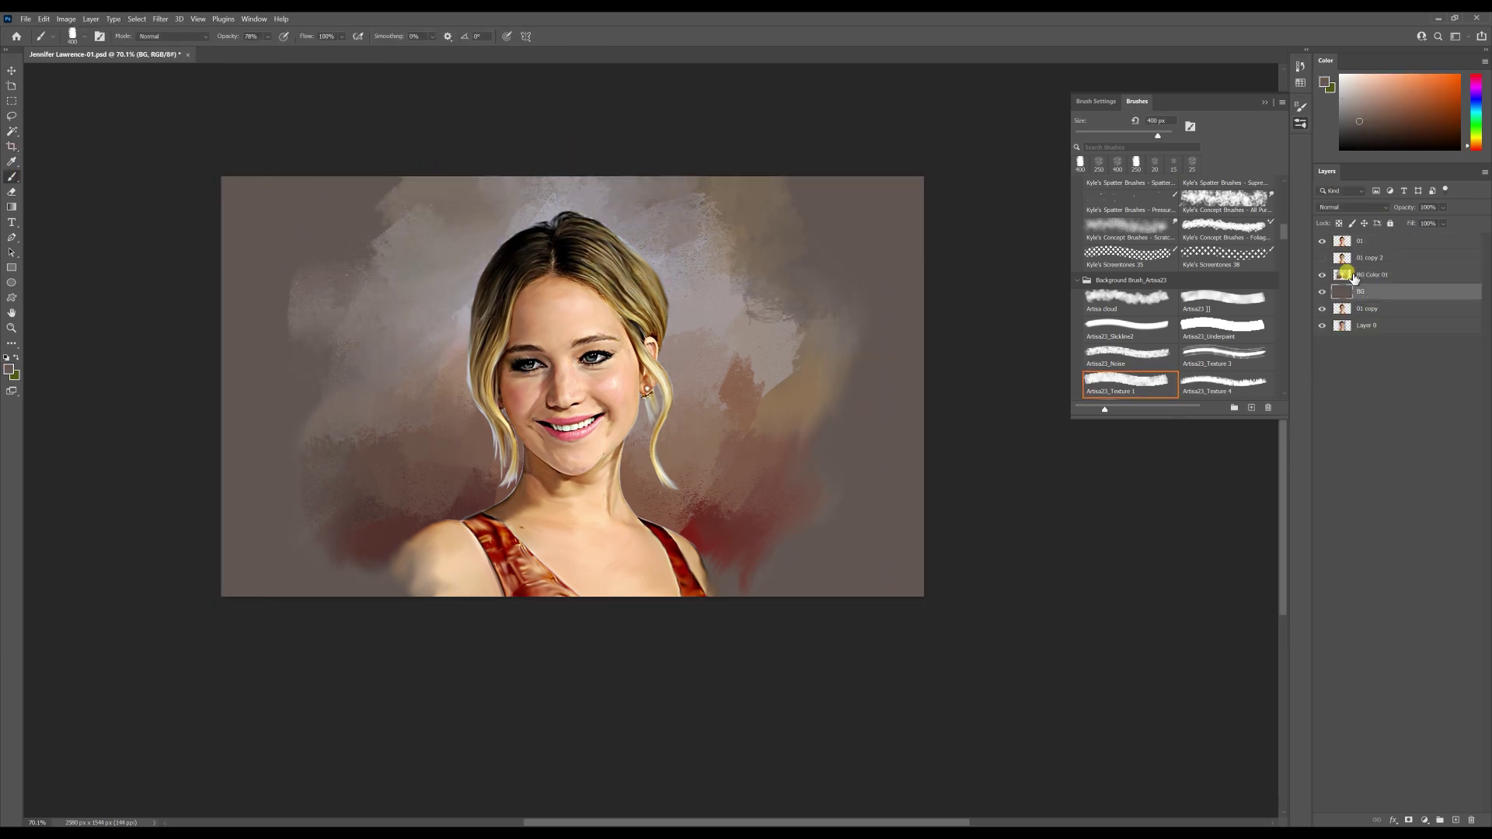
On the BG Color 01 layer, extend sampled grey-brown strokes toward the canvas edge on the woman's left with a 250 px brush.
left_click(1354, 277)
key("bracketleft")
key("bracketleft")
left_click(780, 335, "alt")
left_click_drag(781, 342, 838, 404)
left_click(769, 336, "alt")
mouse_move(830, 340)
left_mouse_down()
mouse_move(873, 352)
mouse_move(872, 333)
mouse_move(884, 364)
mouse_move(838, 429)
left_mouse_up()
left_click(800, 475, "alt")
Paint skin-toned strokes beside the woman's left shoulder and sampled muted reds outside her right shoulder.
left_click(693, 558, "alt")
mouse_move(714, 574)
left_mouse_down()
mouse_move(723, 585)
mouse_move(725, 571)
left_mouse_up()
left_click(694, 552, "alt")
left_click(371, 547, "alt")
mouse_move(427, 551)
left_mouse_down()
mouse_move(325, 550)
mouse_move(328, 460)
left_mouse_up()
left_click(311, 532, "alt")
Paint a sampled pale lavender glow around the outline of the hair.
left_click(451, 359, "alt")
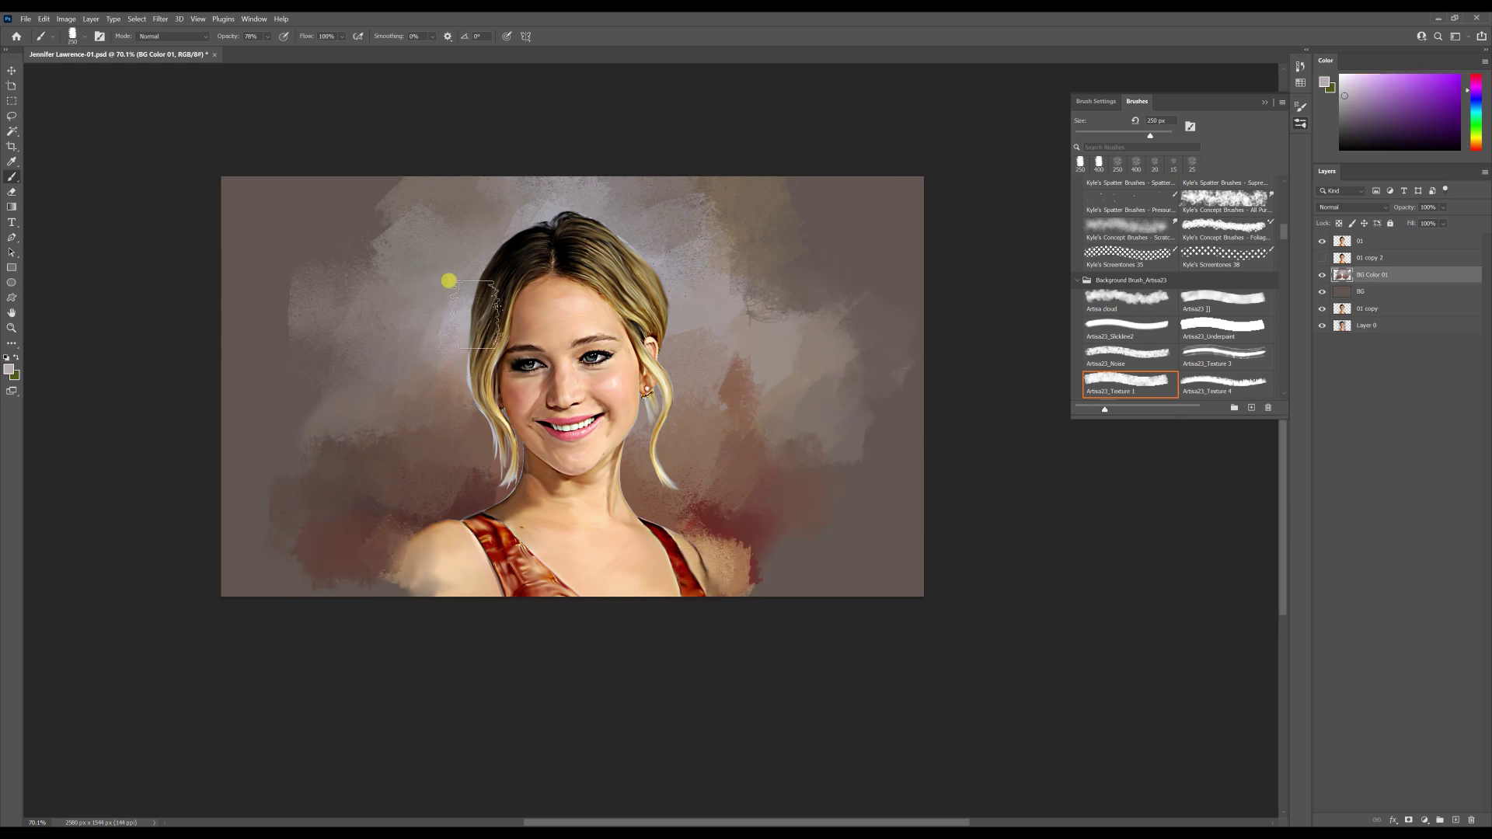
left_click_drag(448, 281, 458, 333)
left_click(381, 234, "alt")
Paint sampled muted tones into the lower background beyond the woman's left shoulder toward the canvas edge.
left_click(863, 465, "alt")
left_click_drag(870, 454, 892, 443)
left_click(877, 493, "alt")
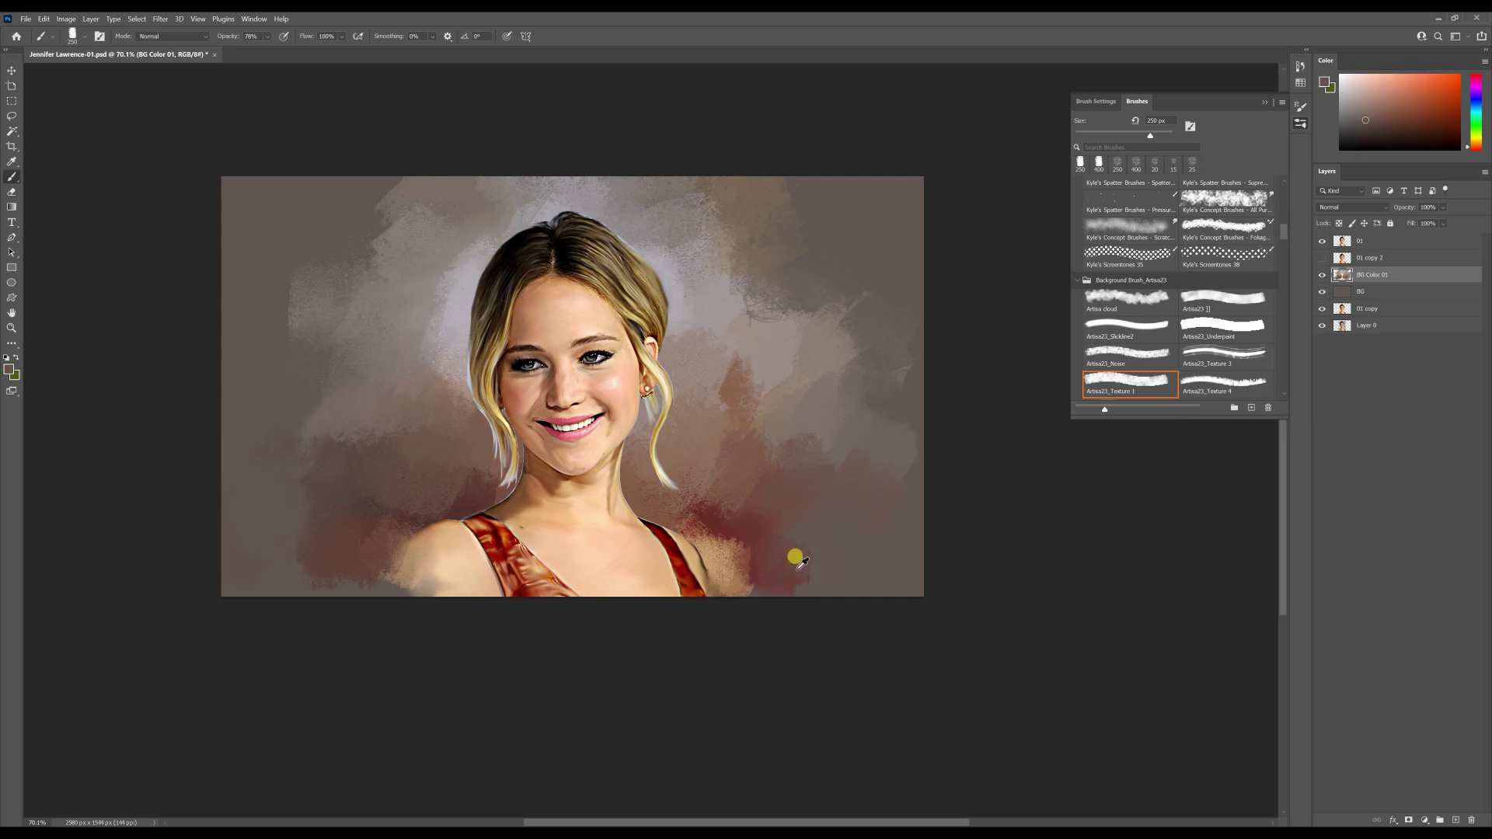
left_click(312, 543, "alt")
Paint sampled grey-brown strokes into the background beside and above the woman's hair, out toward the canvas edge on her right.
scroll(723, 490, "down", 3)
left_click(428, 343, "alt")
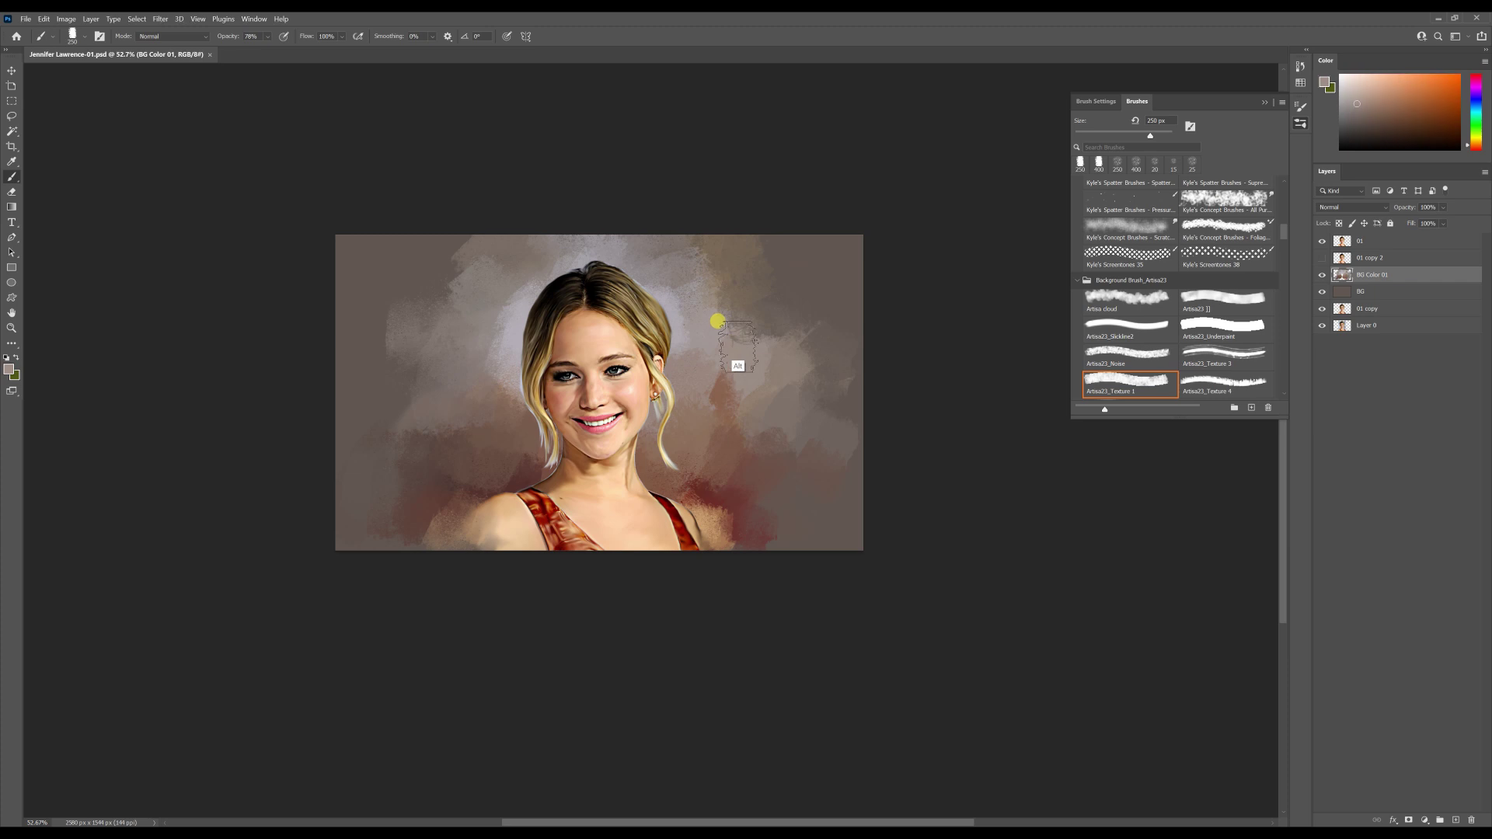
left_click_drag(357, 342, 405, 346)
scroll(470, 389, "up", 3)
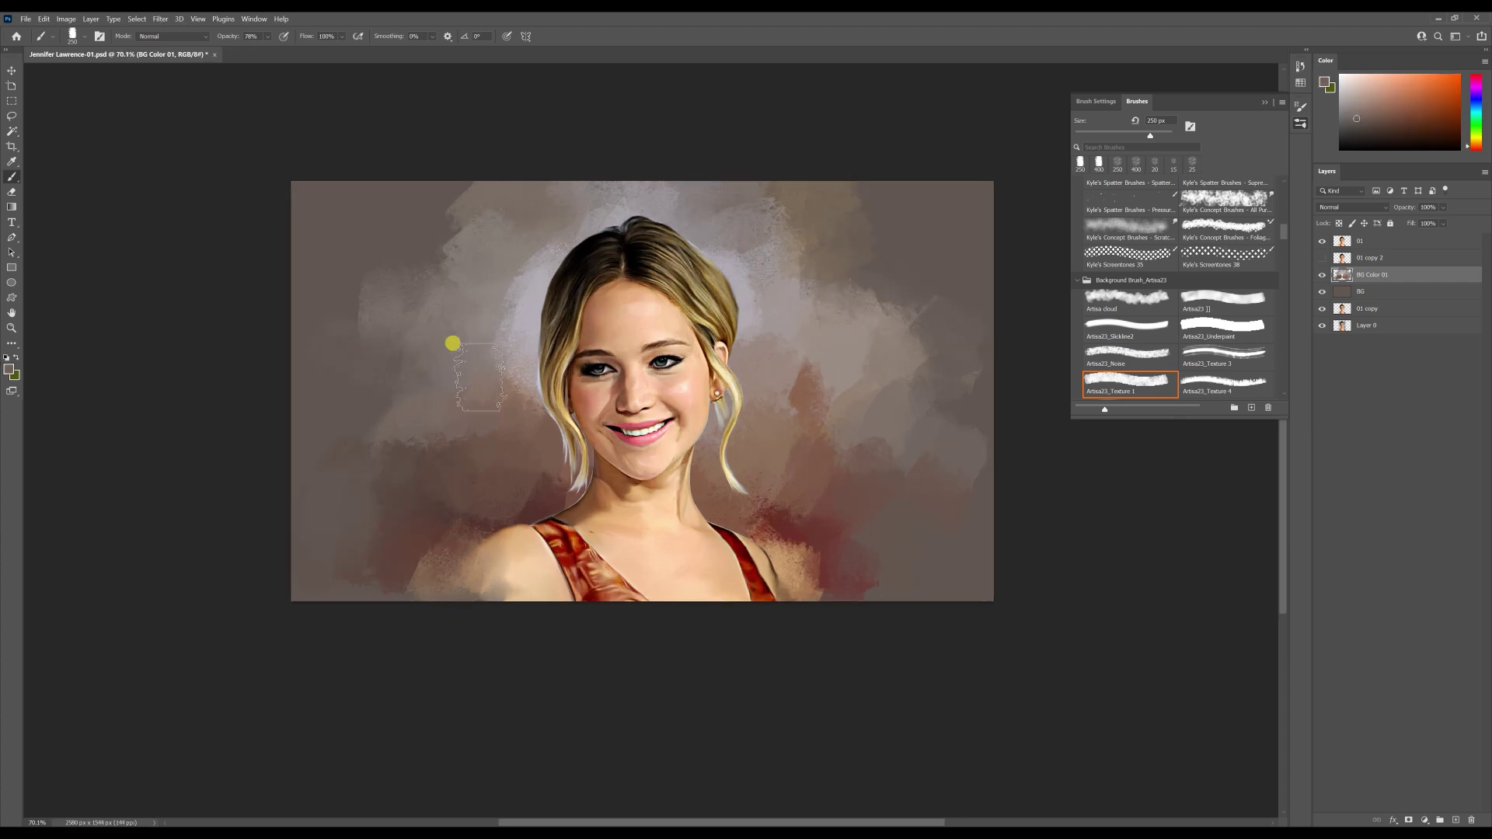
scroll(513, 367, "down", 2)
left_click(1266, 102)
left_click(747, 248, "alt")
left_click(466, 256, "alt")
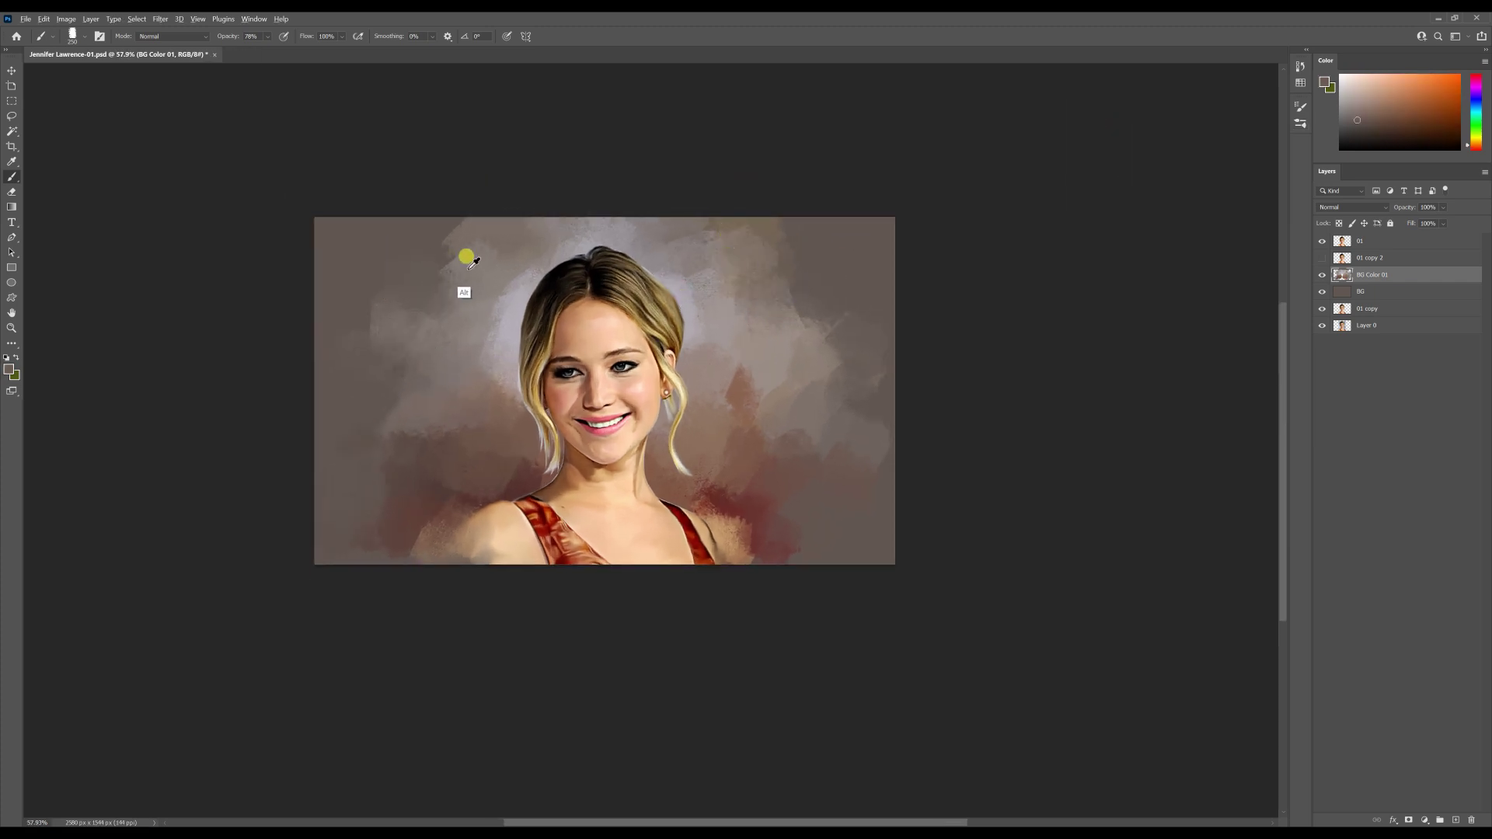
Pick a pale lavender color and paint a brighter glow along the hair on the woman's right.
left_click(8, 369)
left_click(509, 298)
key("Return")
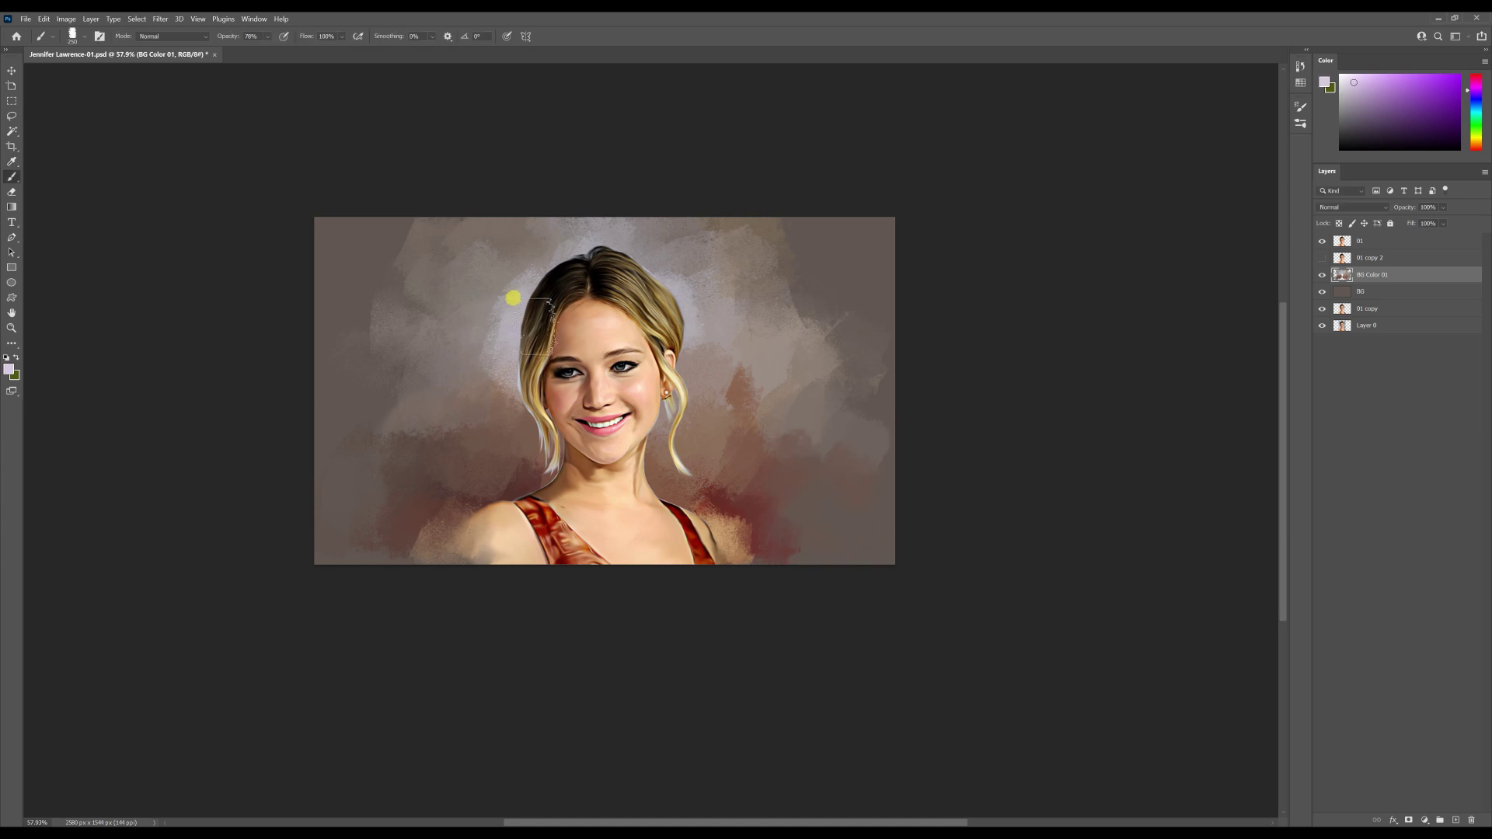
scroll(552, 285, "up", 3)
left_click(11, 369)
left_click(785, 479)
key("Return")
left_click_drag(486, 326, 507, 400)
Pick a pale bluish white and extend the bright glow around the hair to the woman's left side.
left_click(10, 370)
left_click(1016, 469)
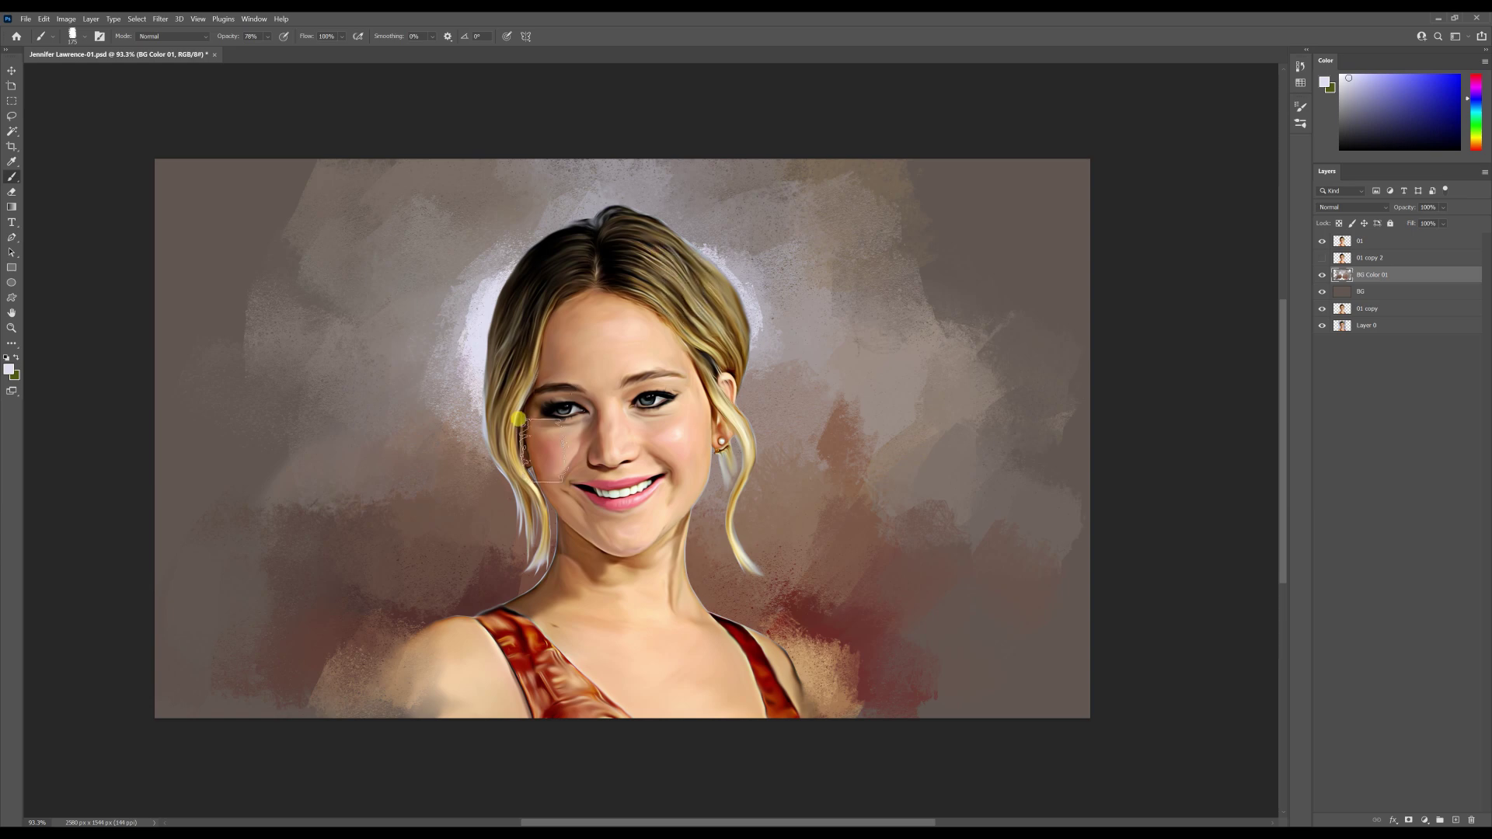
scroll(588, 272, "down", 2)
left_click(520, 261, "alt")
mouse_move(647, 238)
left_mouse_down()
mouse_move(736, 328)
mouse_move(715, 355)
left_mouse_up()
Paint sampled lavender-grey and brown strokes into the background beside the loose strands on the woman's right.
left_click(462, 399, "alt")
left_click_drag(466, 393, 497, 388)
left_click(531, 464, "alt")
left_click(533, 465, "alt")
mouse_move(515, 465)
left_mouse_down()
mouse_move(520, 423)
mouse_move(479, 435)
left_mouse_up()
left_click(481, 439, "alt")
mouse_move(490, 476)
left_mouse_down()
mouse_move(531, 507)
mouse_move(473, 486)
mouse_move(448, 521)
mouse_move(408, 531)
mouse_move(430, 450)
left_mouse_up()
left_click(496, 512, "alt")
left_click(480, 447, "alt")
left_click(519, 534, "alt")
Paint sampled peach, reddish-brown and grey strokes into the background beyond the loose strand on the woman's left.
mouse_move(695, 548)
left_mouse_down()
mouse_move(733, 526)
mouse_move(694, 491)
left_mouse_up()
left_click(716, 501, "alt")
left_click(738, 474, "alt")
left_click(732, 542, "alt")
left_click_drag(754, 544, 692, 511)
left_click(745, 503, "alt")
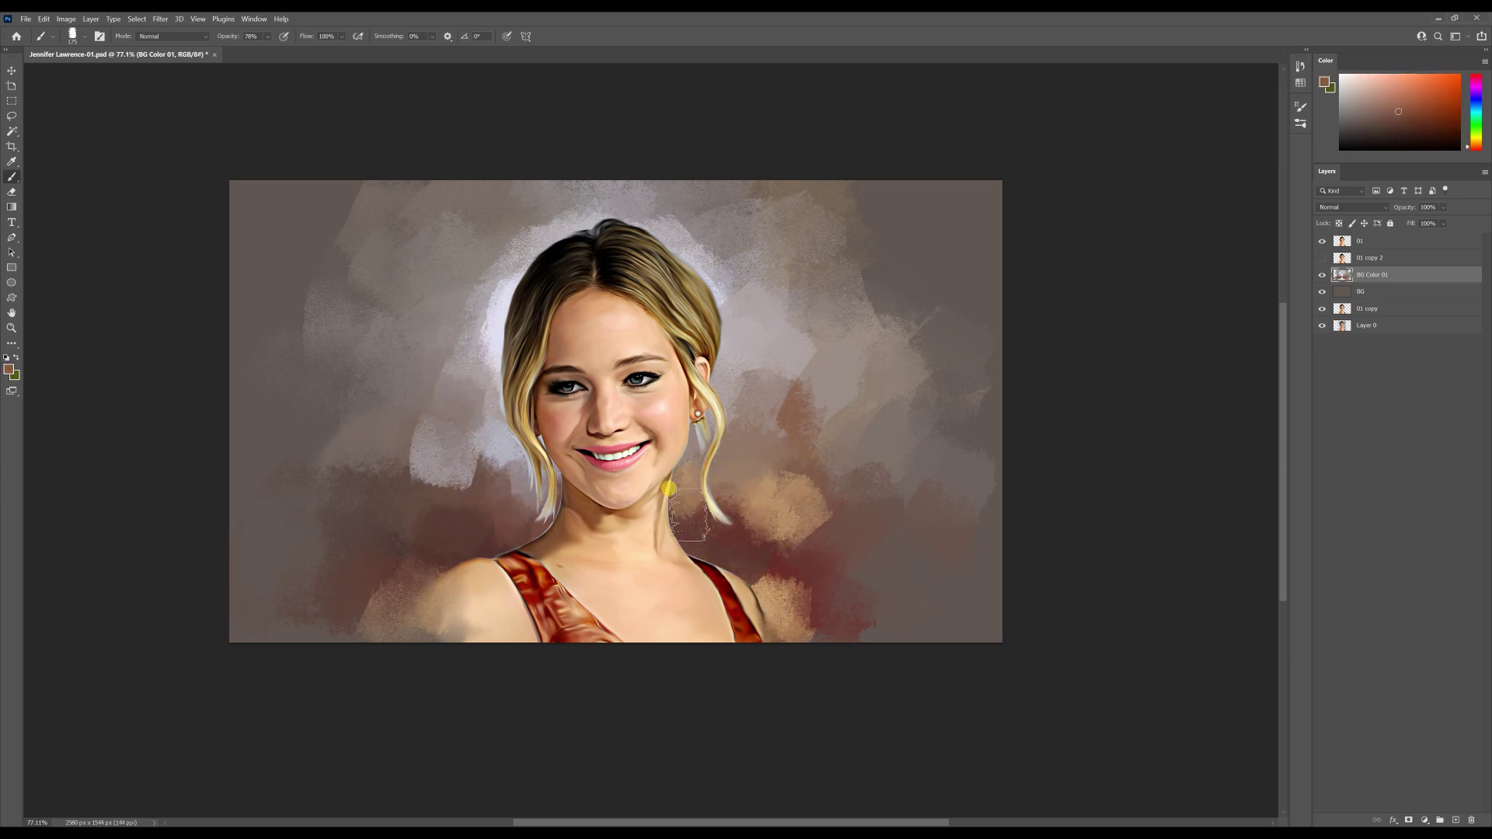
scroll(804, 513, "down", 2)
left_click(773, 488, "alt")
mouse_move(830, 499)
left_mouse_down()
mouse_move(797, 471)
mouse_move(813, 498)
left_mouse_up()
left_click(764, 430, "alt")
left_click(795, 391, "alt")
left_click_drag(738, 424, 801, 423)
Paint pale bluish-white textured strokes outward into the background on both sides of the head.
key("bracketleft")
left_click_drag(441, 407, 470, 435)
left_click(509, 501, "alt")
left_click(540, 362, "alt")
left_click_drag(500, 342, 447, 354)
left_click_drag(725, 372, 829, 395)
left_click_drag(449, 437, 480, 443)
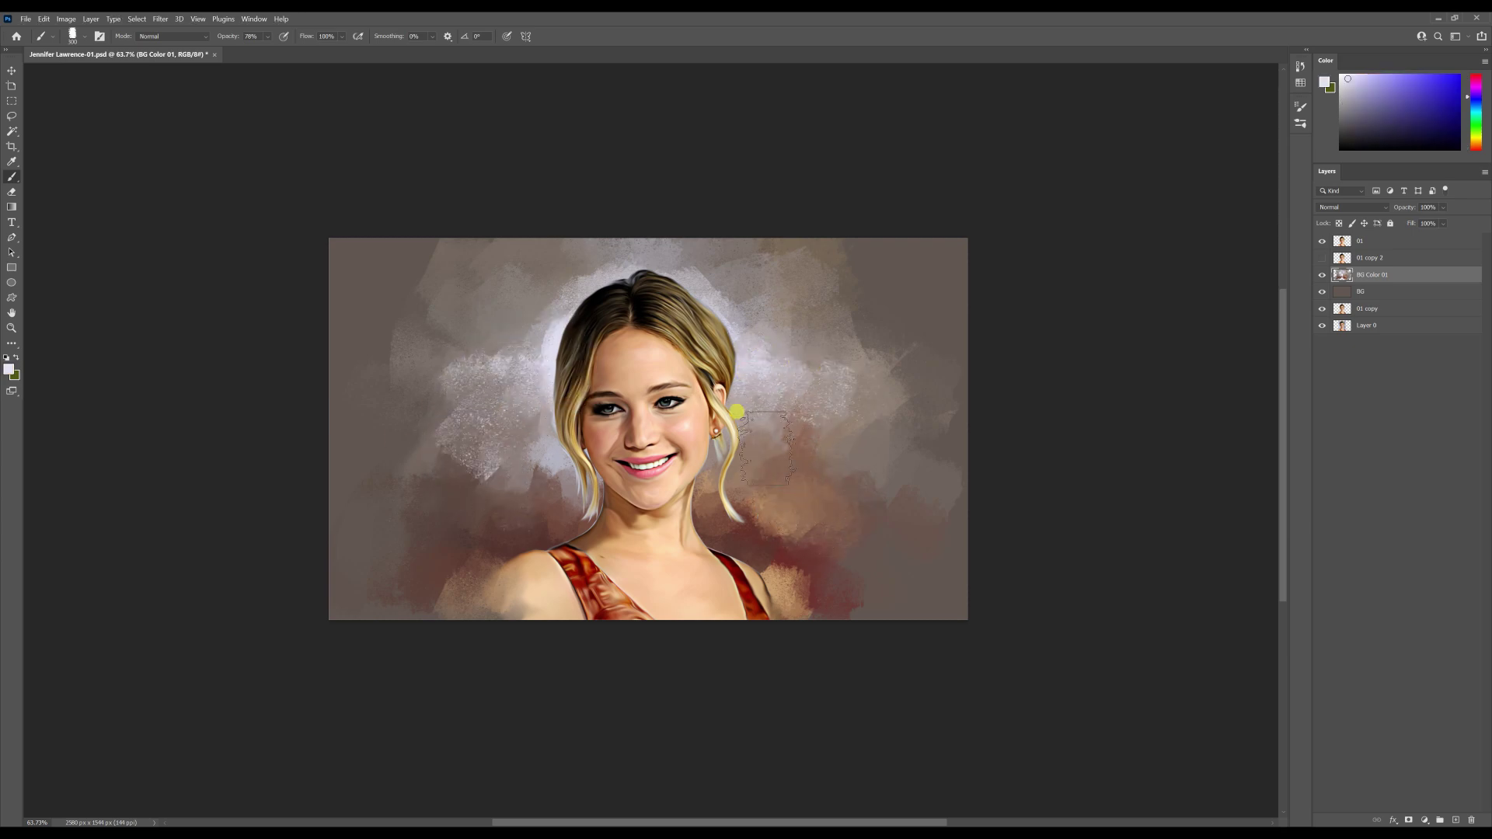
left_click_drag(791, 386, 874, 399)
Paint sampled brown and dark red strokes into the lower background on both sides of the shoulders.
left_click(472, 526, "alt")
left_click(405, 503, "alt")
left_click_drag(404, 501, 427, 447)
left_click(806, 574, "alt")
left_click_drag(800, 575, 846, 559)
Activate portrait layer 01 and switch to the Smudge tool.
scroll(802, 473, "up", 2)
scroll(803, 472, "down", 2)
scroll(773, 409, "up", 3)
left_click(684, 381, "ctrl")
left_click(12, 343)
scroll(704, 297, "up", 3)
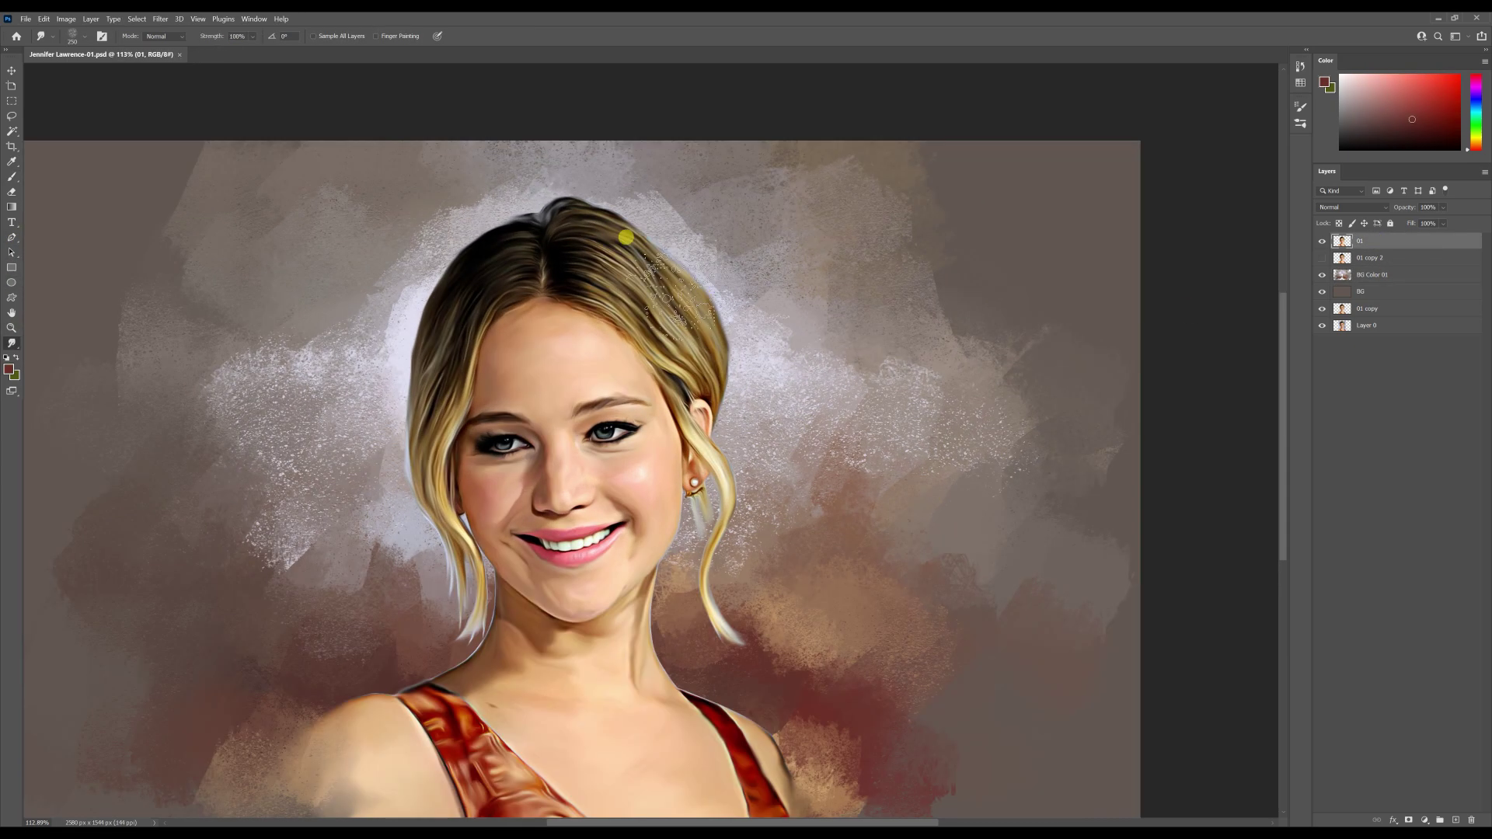
Save the document as a new PSD version with the file name ending in 01b.
scroll(679, 294, "down", 2)
key("ctrl+shift+s")
left_click(161, 108)
left_click(503, 463)
left_click(770, 427)
key("ctrl+shift+s")
left_click(177, 120)
left_click(503, 462)
left_click(770, 427)
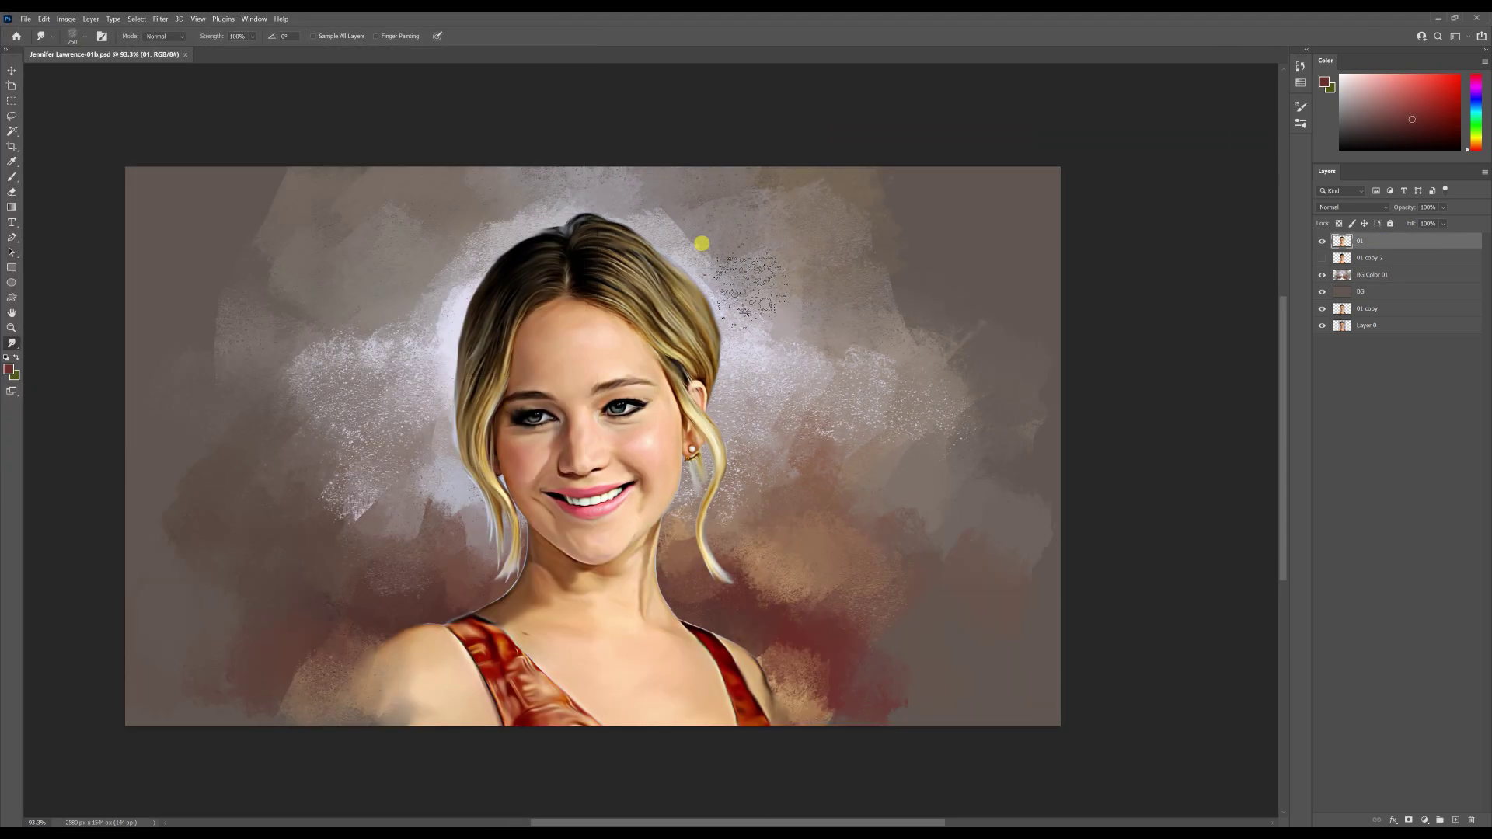
Smudge the hair outline and pull out the ends of the loose strands with a smaller brush, and save the document.
scroll(742, 280, "up", 7)
key("bracketleft")
key("bracketleft")
key("bracketleft")
key("bracketleft")
key("bracketleft")
key("bracketleft")
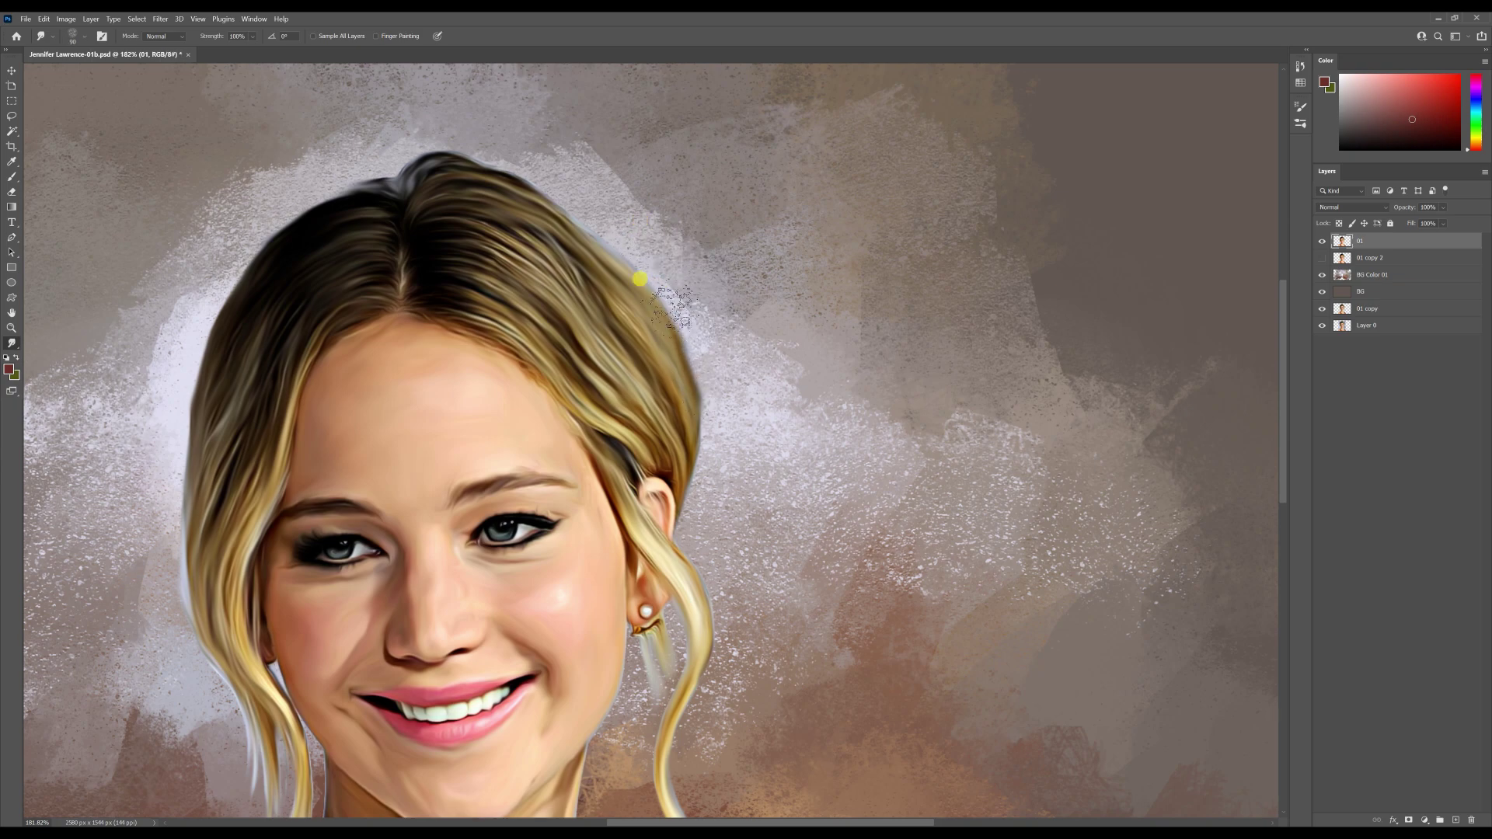
scroll(565, 355, "down", 9)
scroll(491, 445, "up", 2)
scroll(649, 373, "down", 2)
scroll(649, 445, "up", 2)
key("ctrl+s")
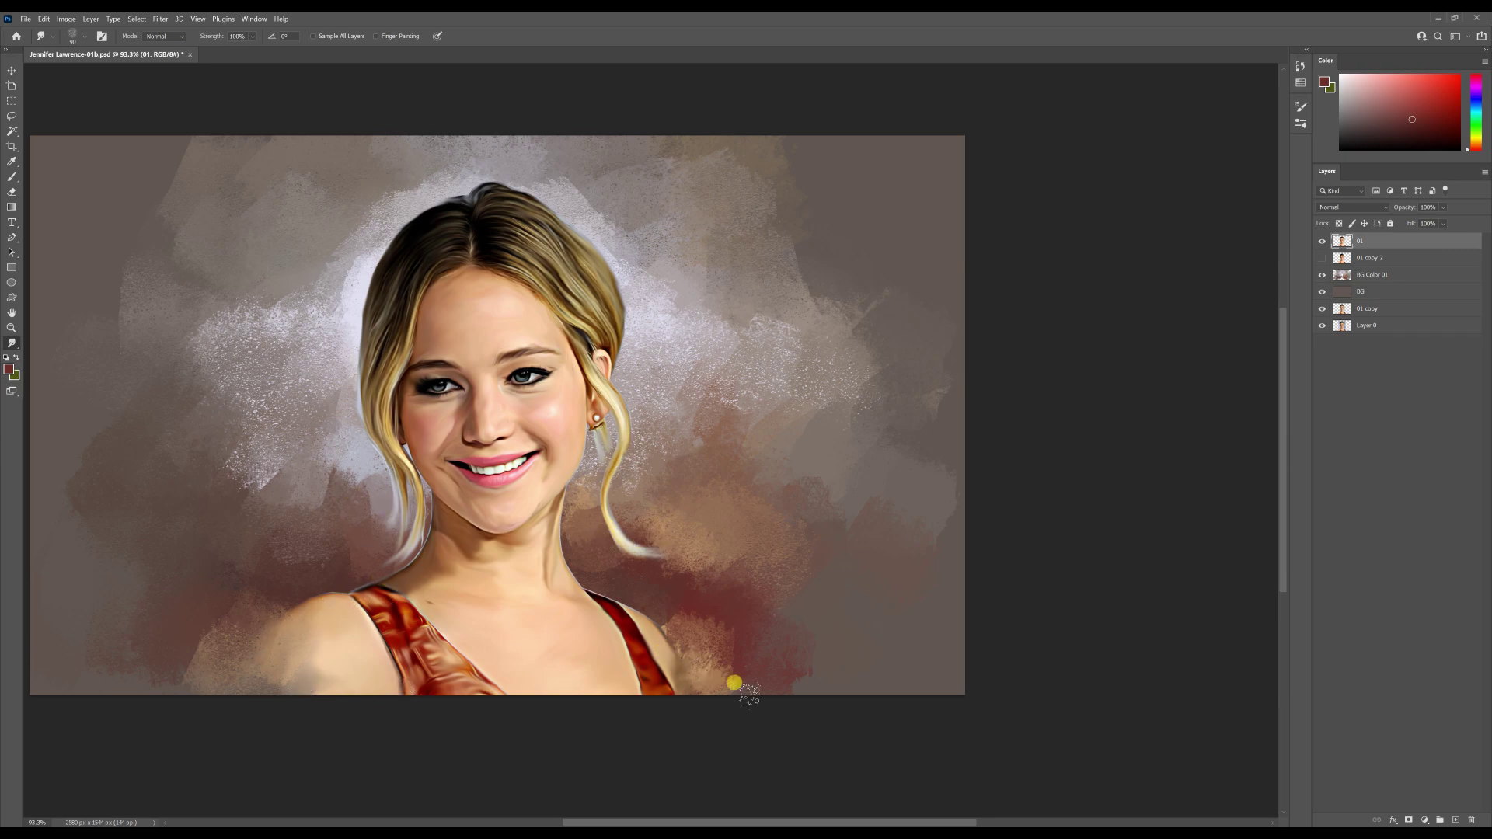
Smudge the chin area, choose a round smudge brush preset and lower the Smudge strength to 71%.
scroll(699, 604, "down", 1)
scroll(559, 383, "up", 4)
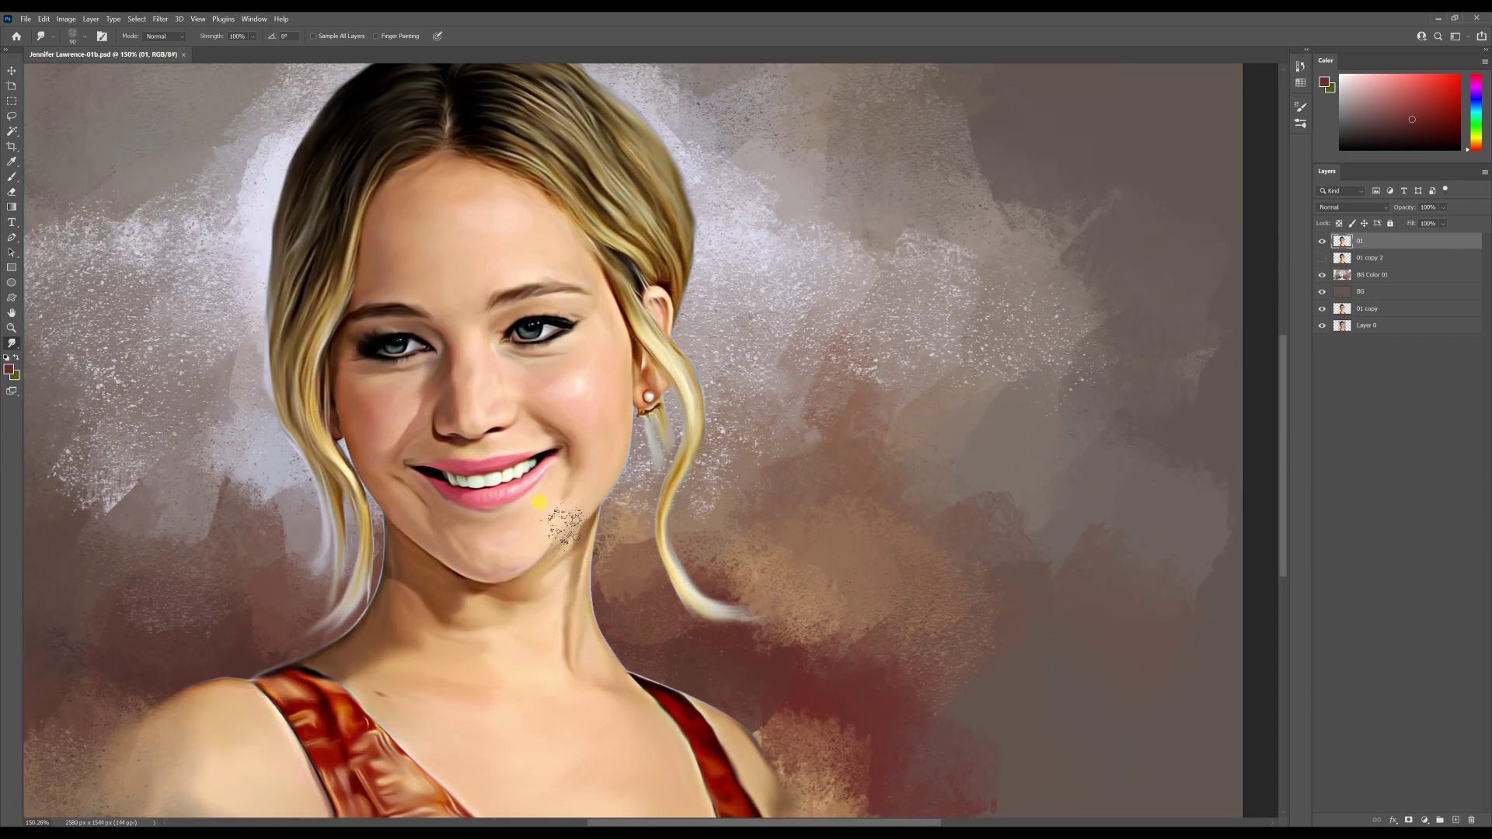
left_click_drag(565, 528, 553, 482)
left_click(1301, 123)
scroll(1252, 226, "down", 3)
left_click(1227, 332)
left_click(1300, 124)
left_click(252, 36)
scroll(504, 522, "up", 2)
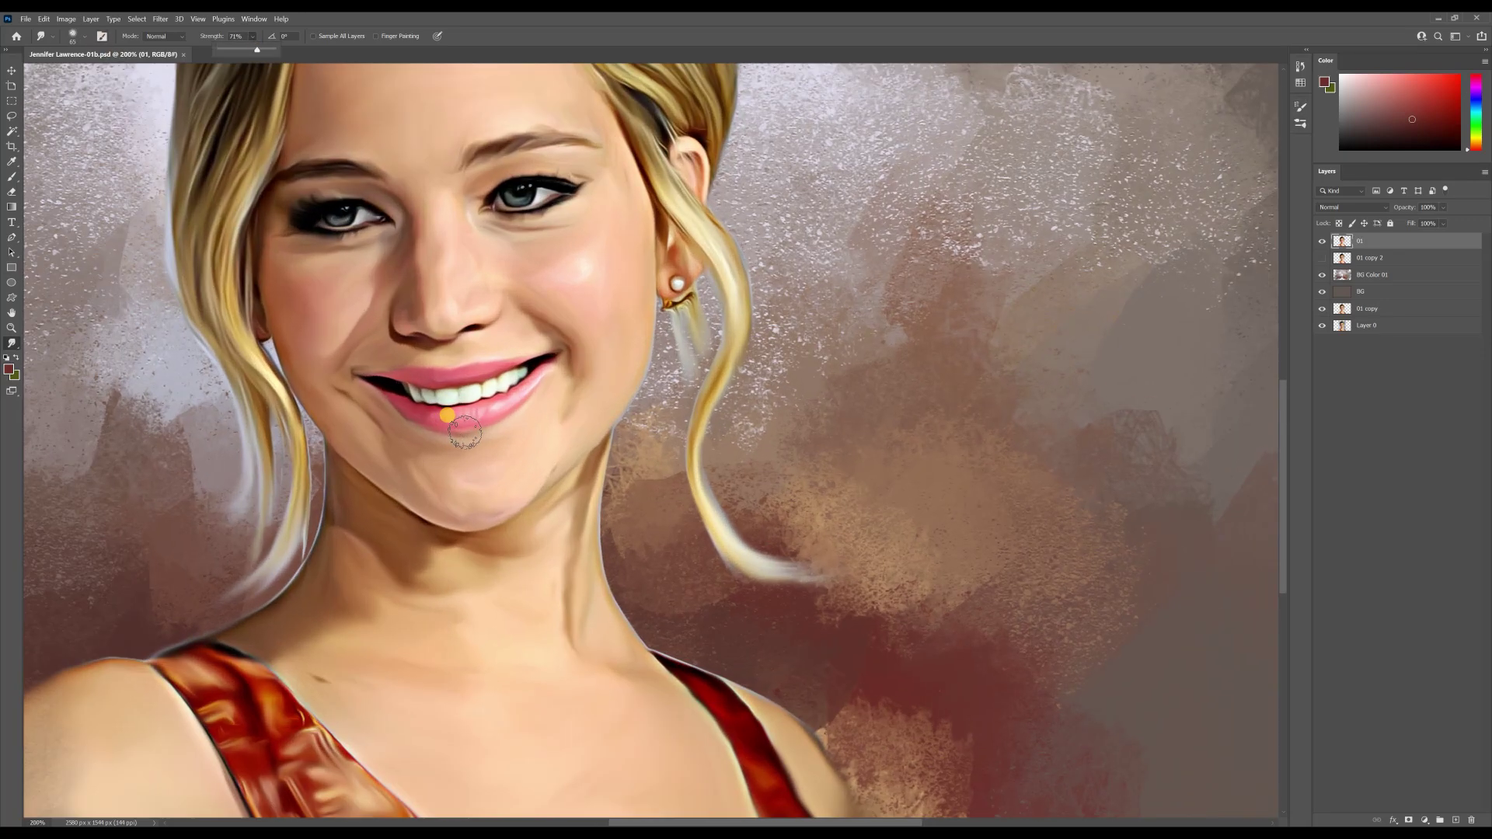
Smooth the facial skin around the mouth, cheeks, eyes and forehead with the round smudge brush.
scroll(435, 217, "up", 3)
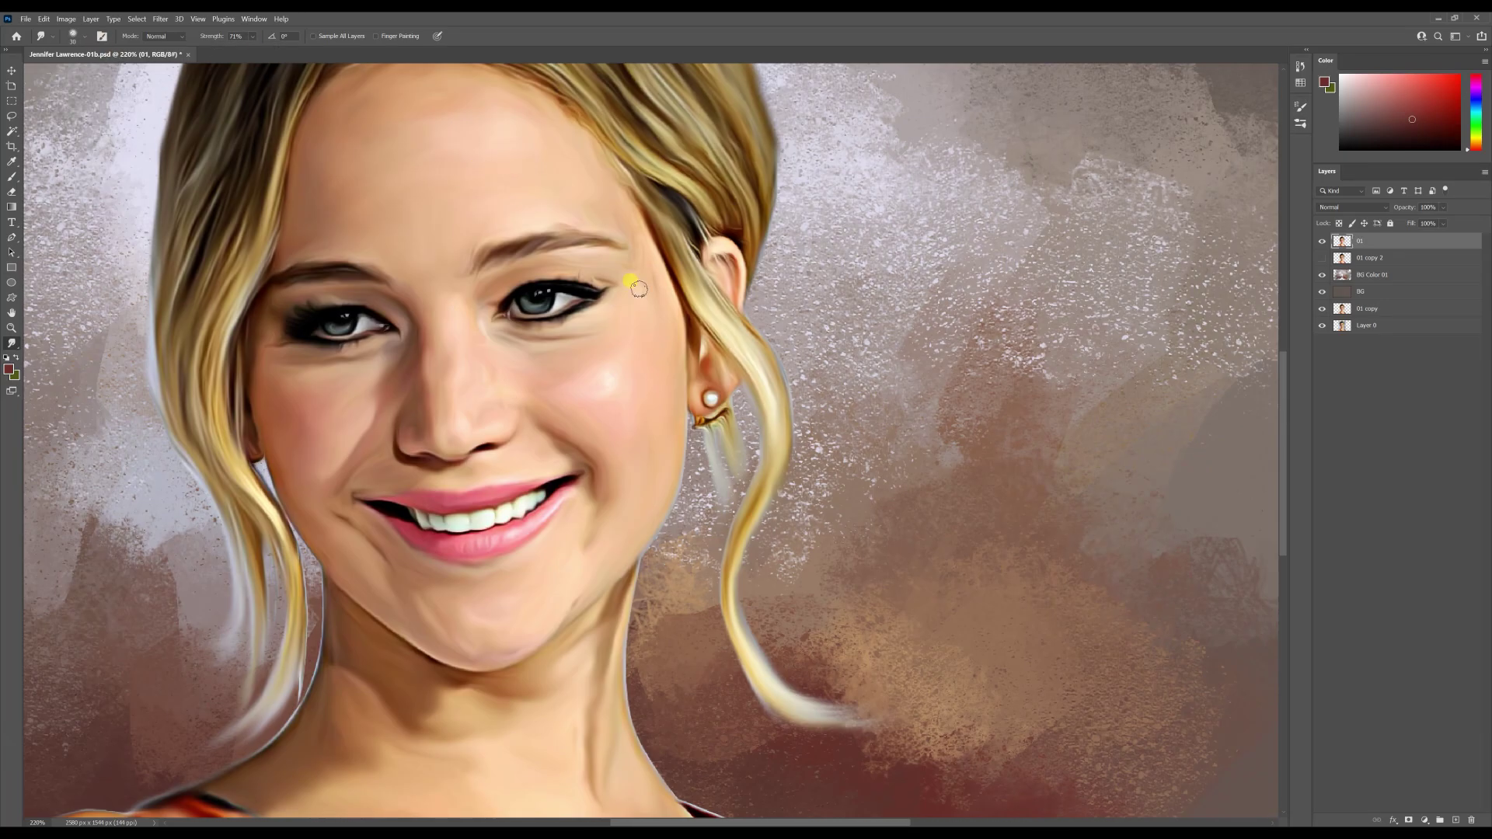
scroll(433, 203, "up", 2)
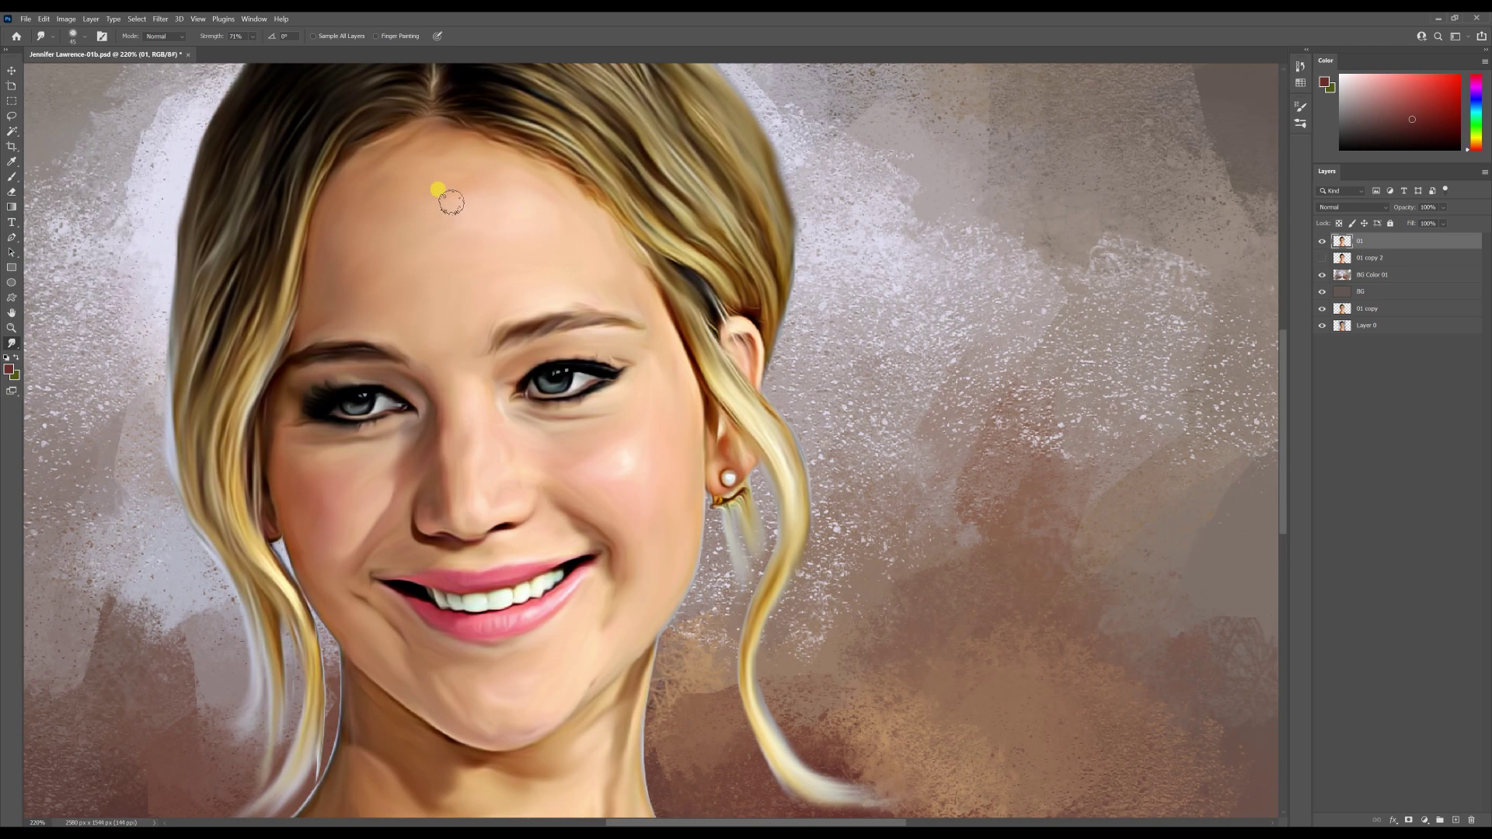
scroll(379, 134, "down", 2)
scroll(617, 160, "up", 3)
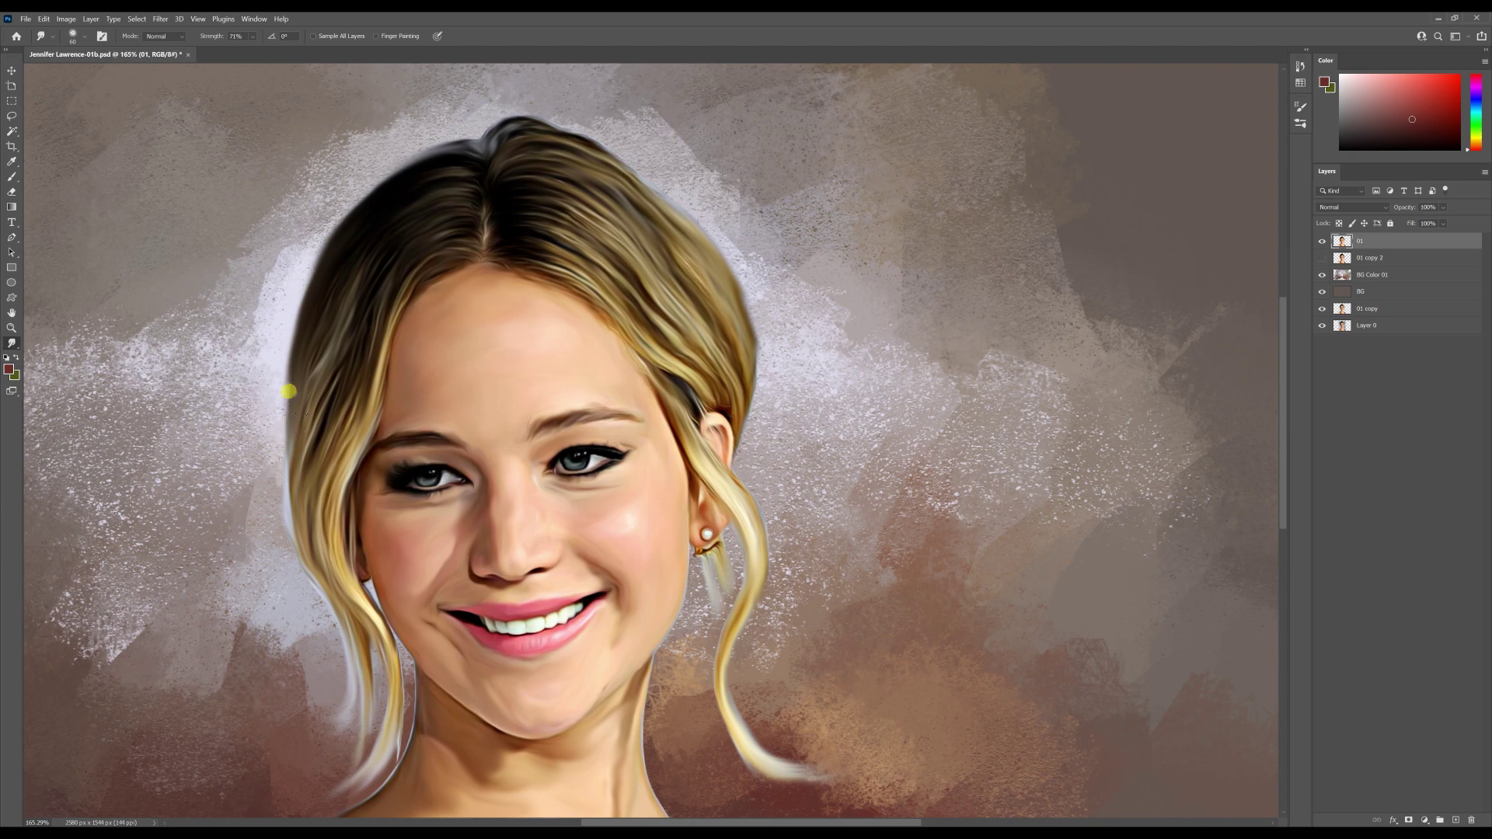
Smudge the edge of the loose hair on the woman's right and save the document.
left_click_drag(332, 665, 344, 604)
scroll(624, 412, "down", 8)
scroll(720, 429, "up", 3)
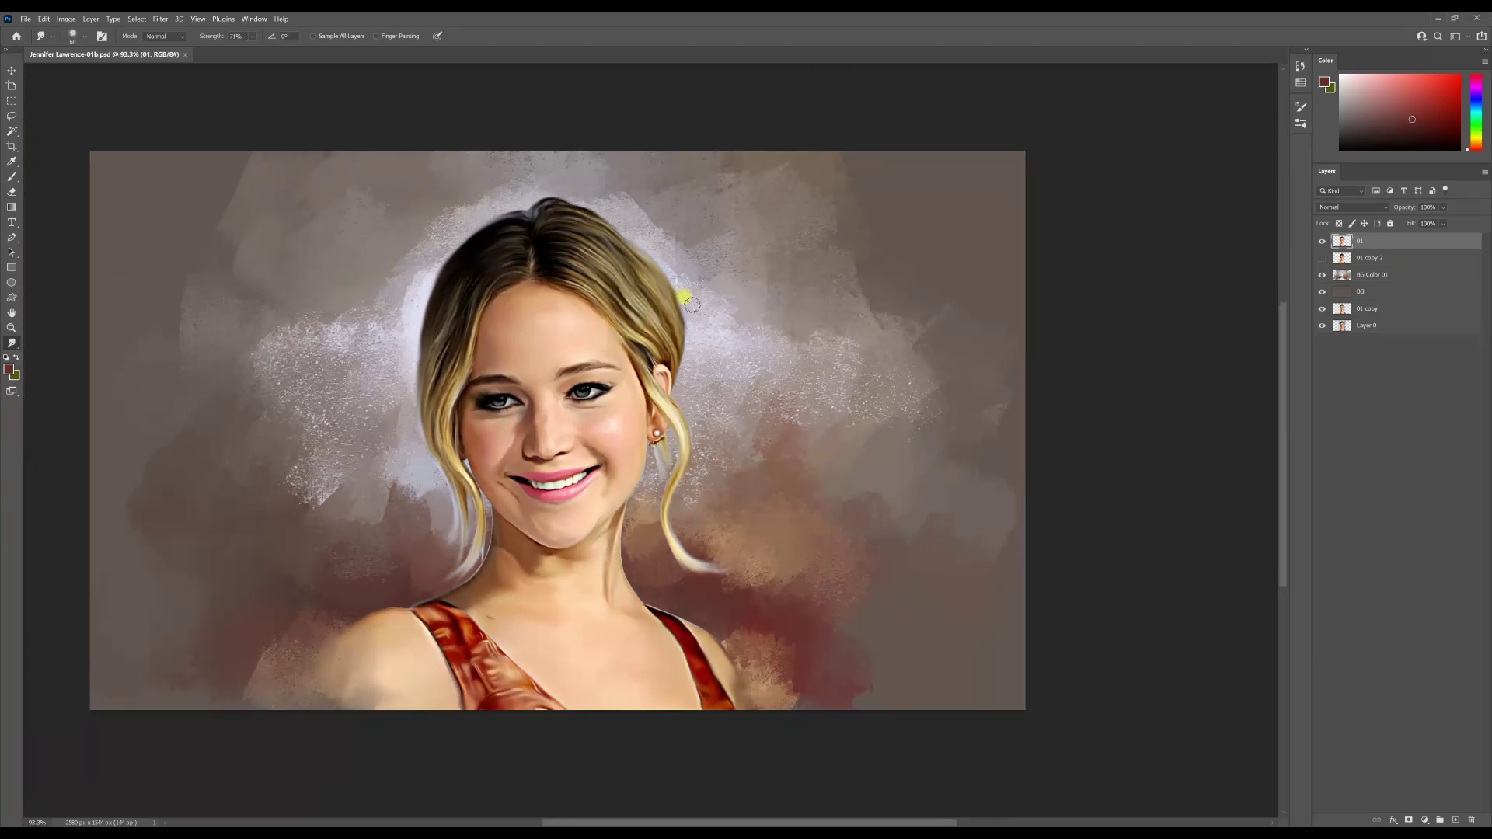
key("ctrl+s")
On the BG Color 01 layer, smudge the glow, the pale speckles and the tones beside the woman's right shoulder.
left_click(1384, 275)
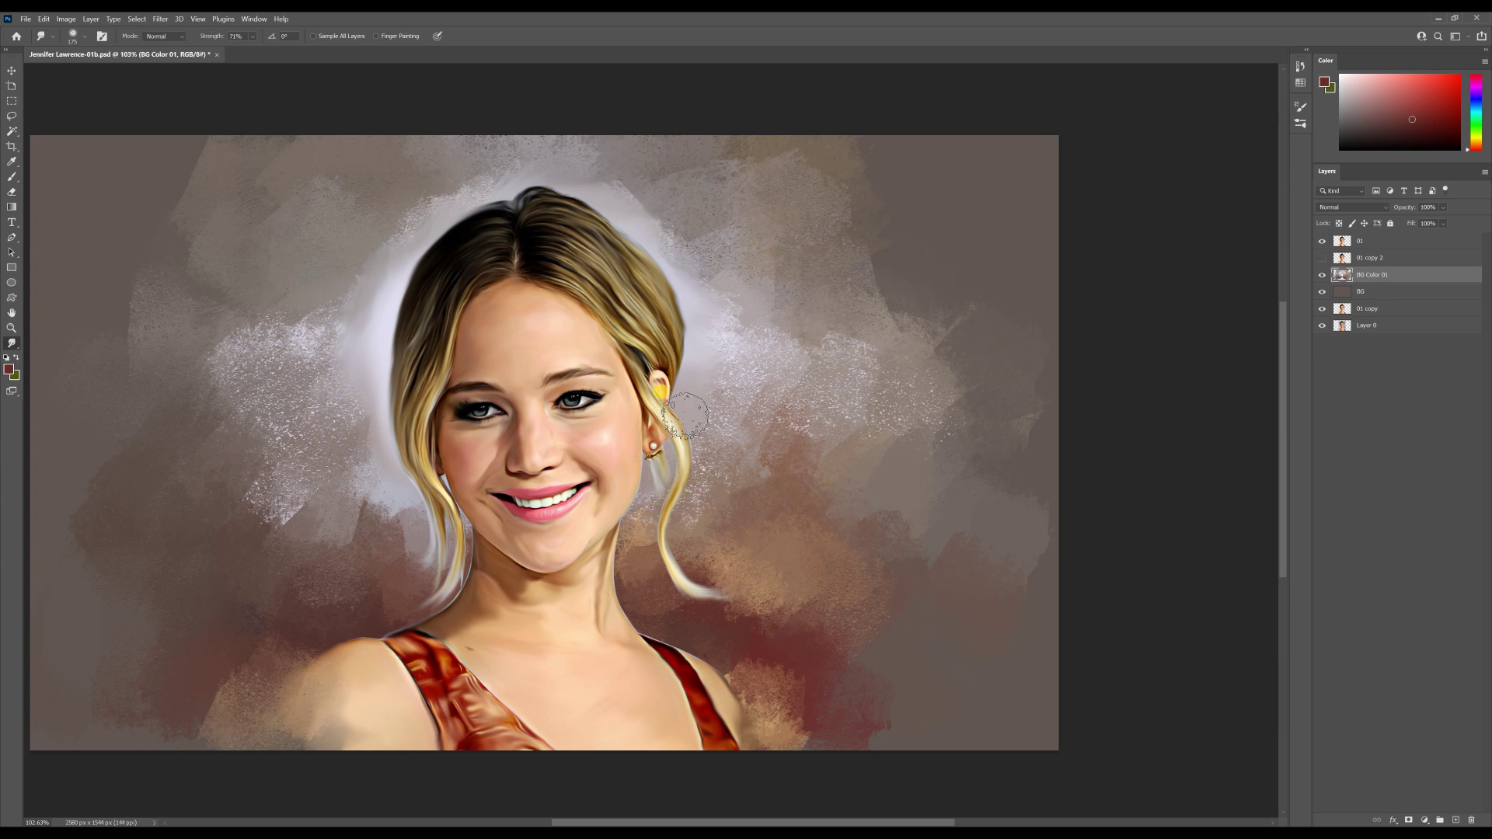
left_click_drag(751, 349, 601, 174)
left_click_drag(403, 198, 316, 378)
left_click_drag(256, 436, 233, 360)
left_click_drag(766, 443, 840, 298)
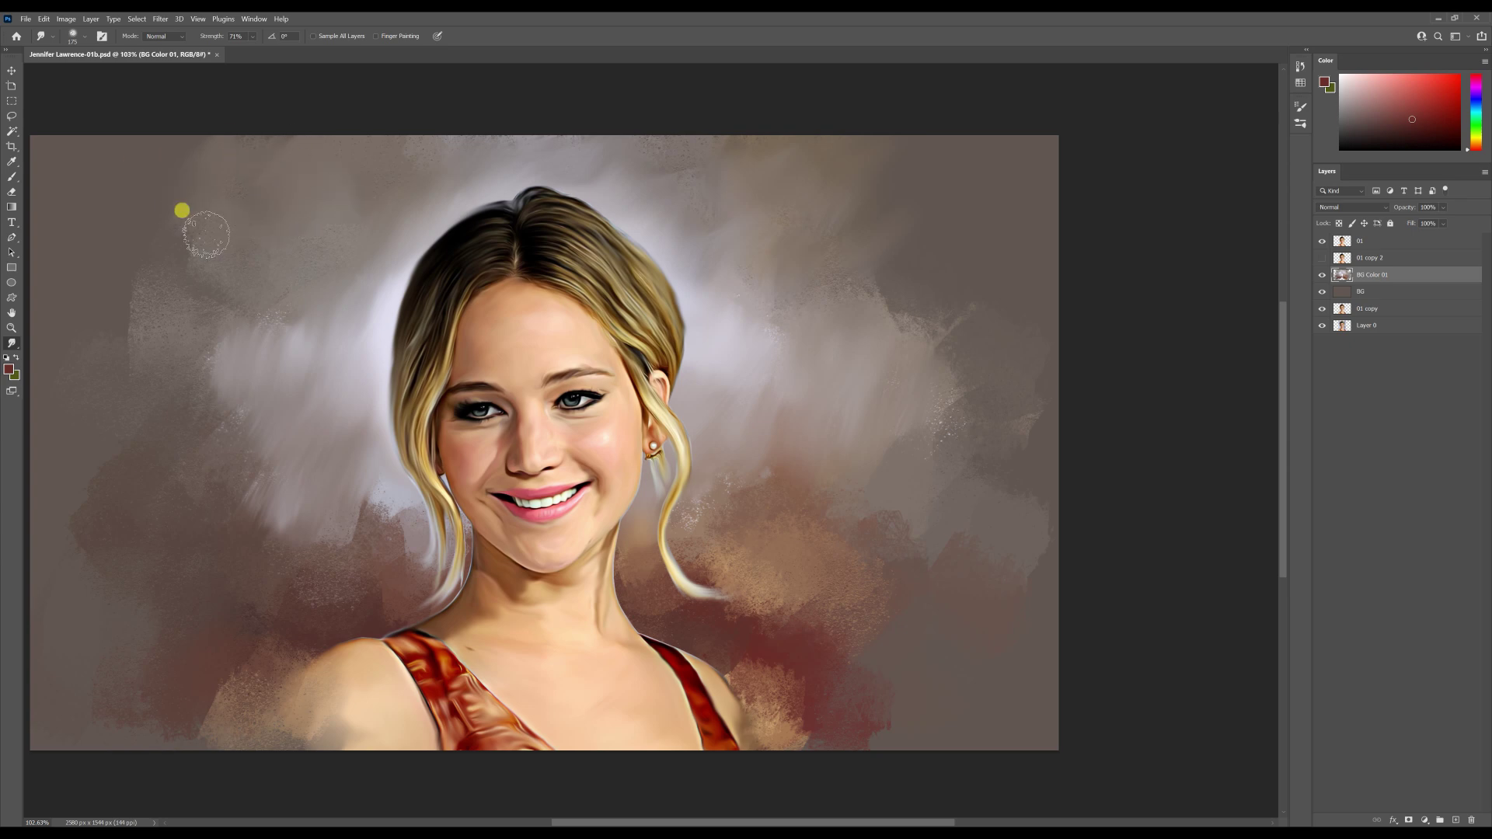
left_click_drag(346, 611, 459, 517)
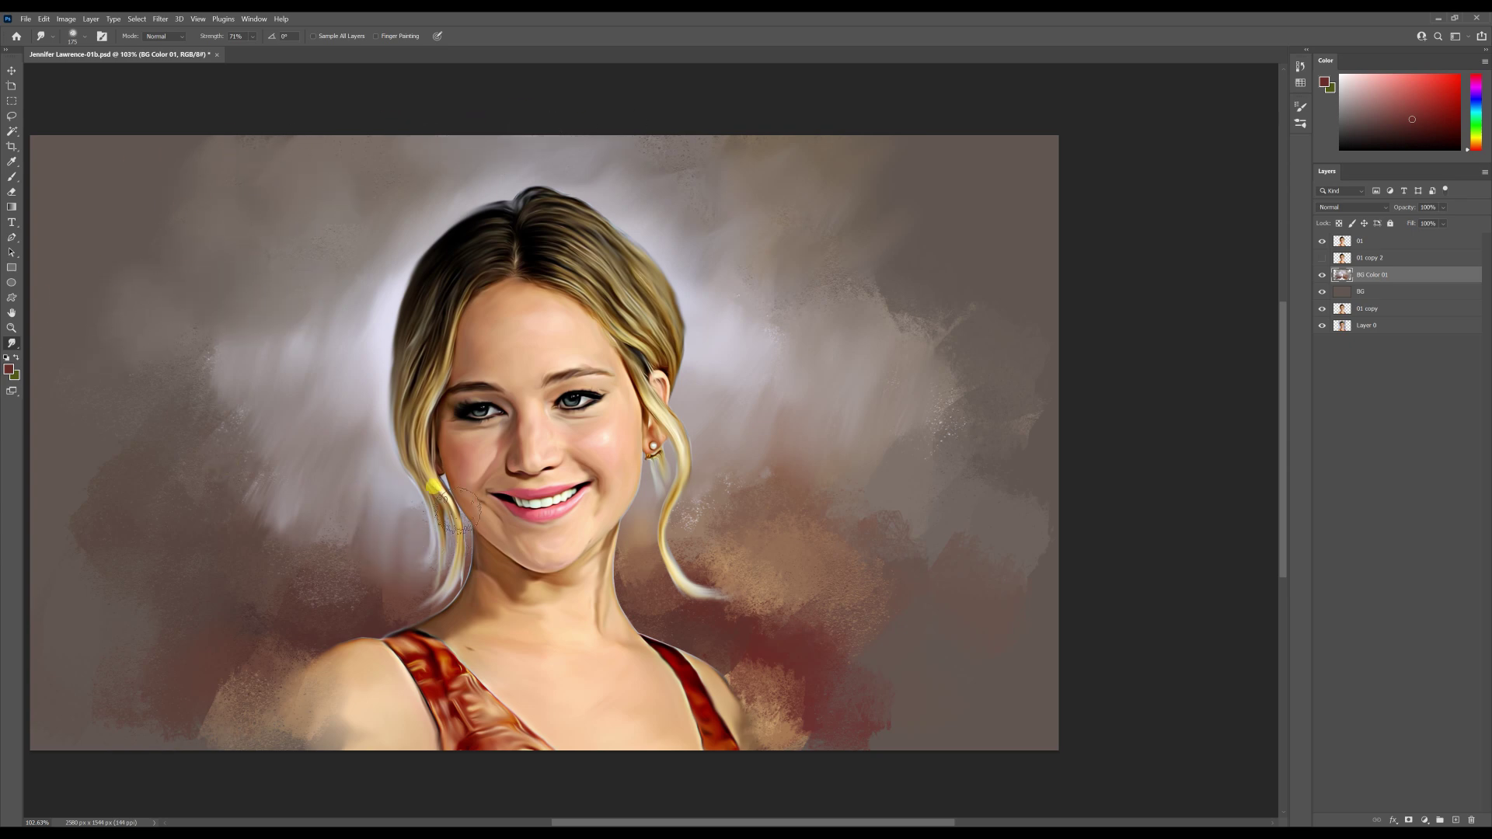
left_click_drag(288, 593, 244, 465)
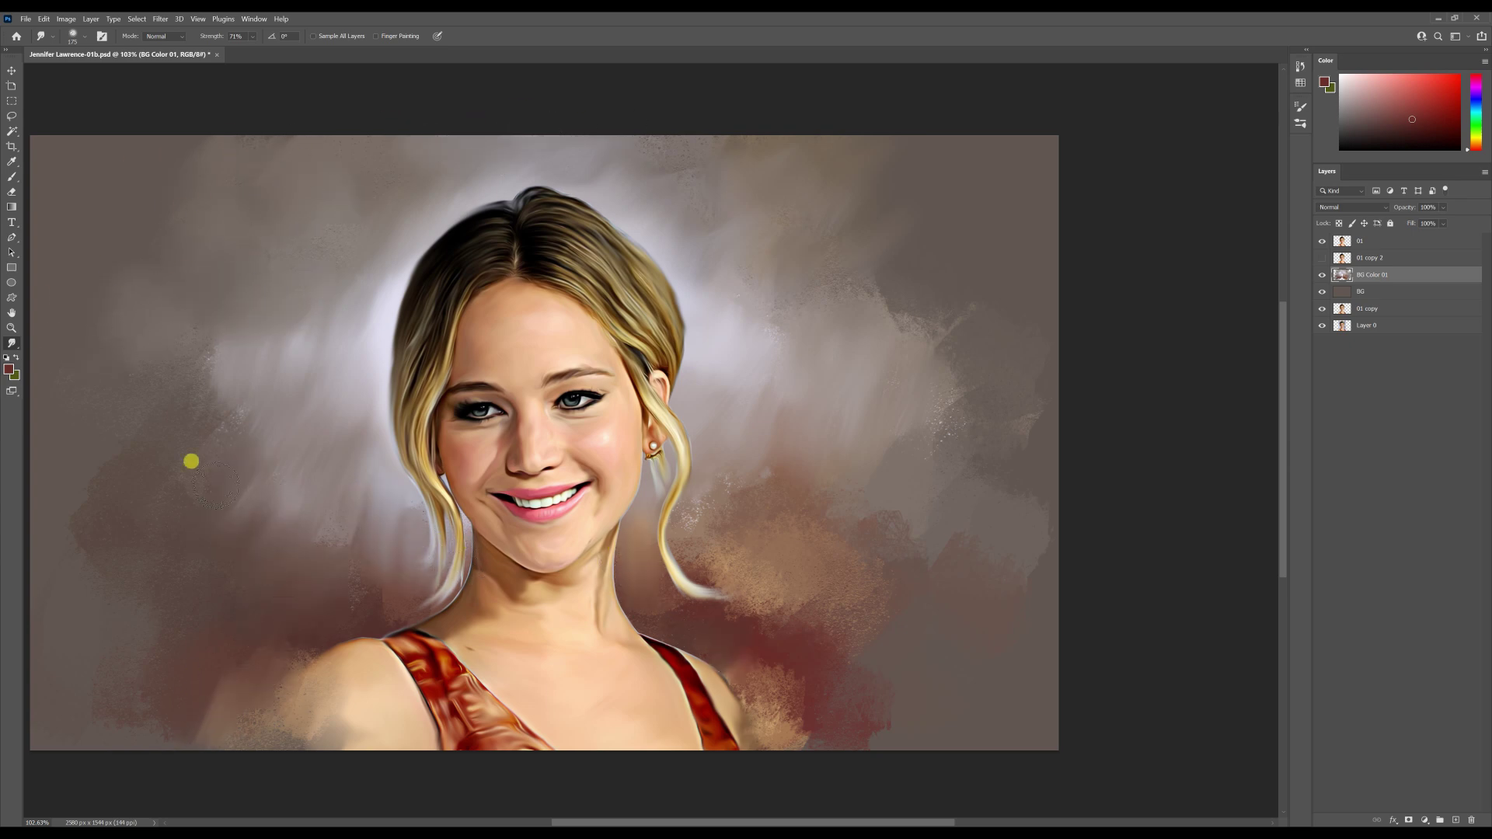
Blend the remaining rough background strokes on both sides of the woman using a 300 px smudge brush.
scroll(347, 479, "down", 3)
key("bracketright")
key("bracketright")
key("bracketright")
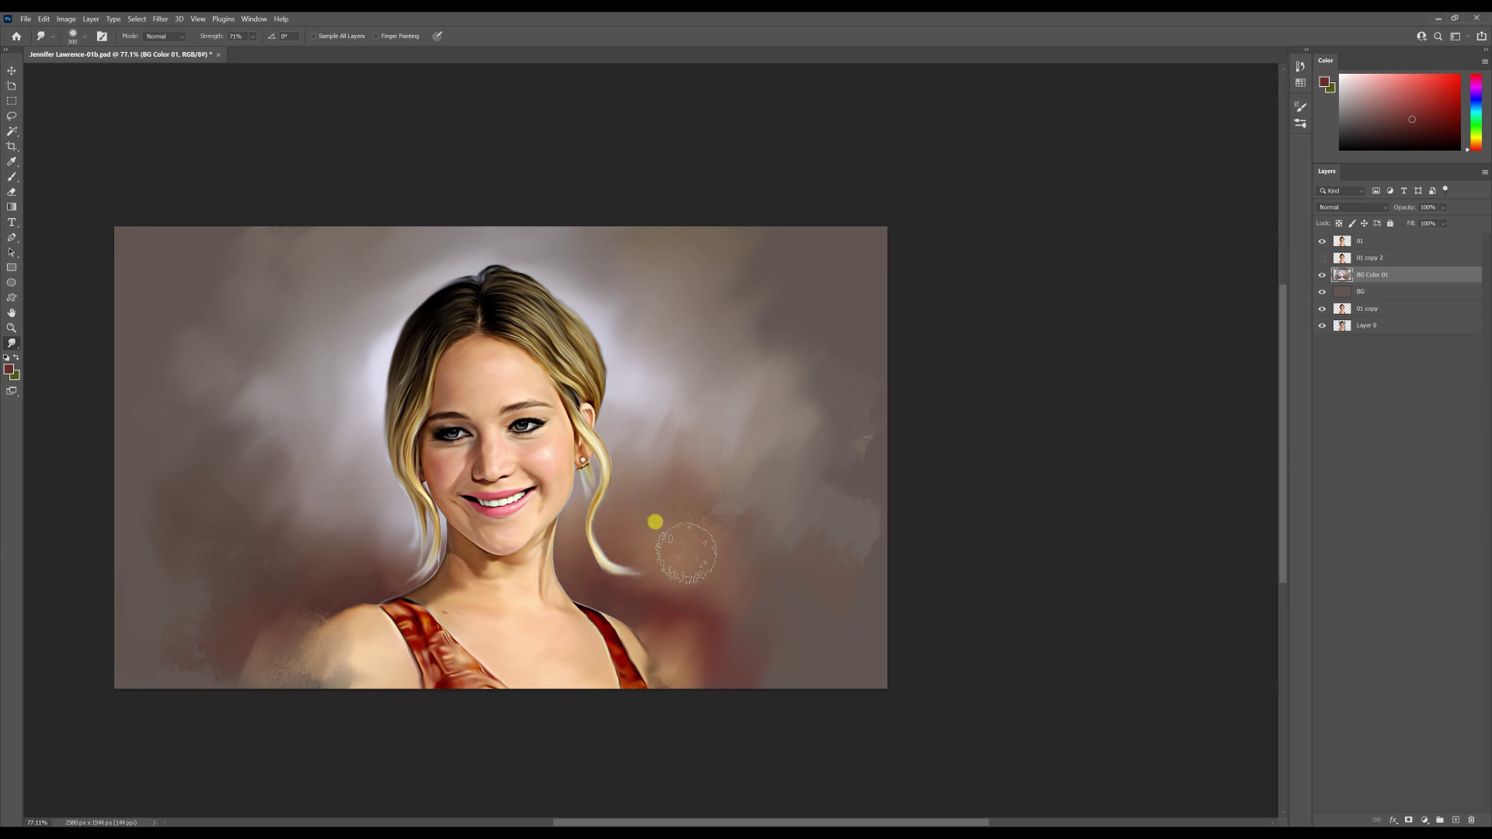
scroll(756, 555, "up", 2)
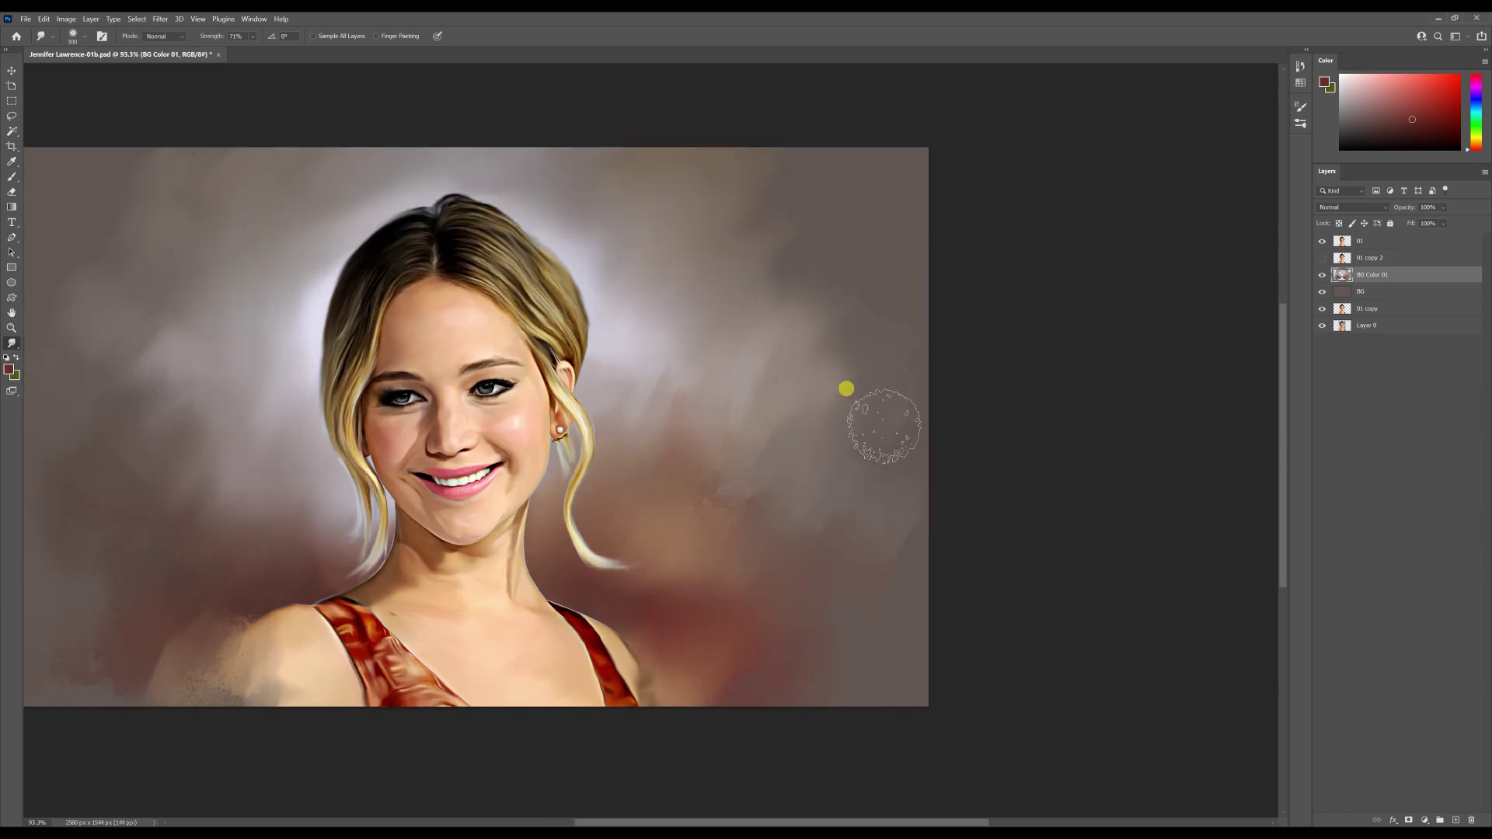
scroll(679, 392, "down", 2)
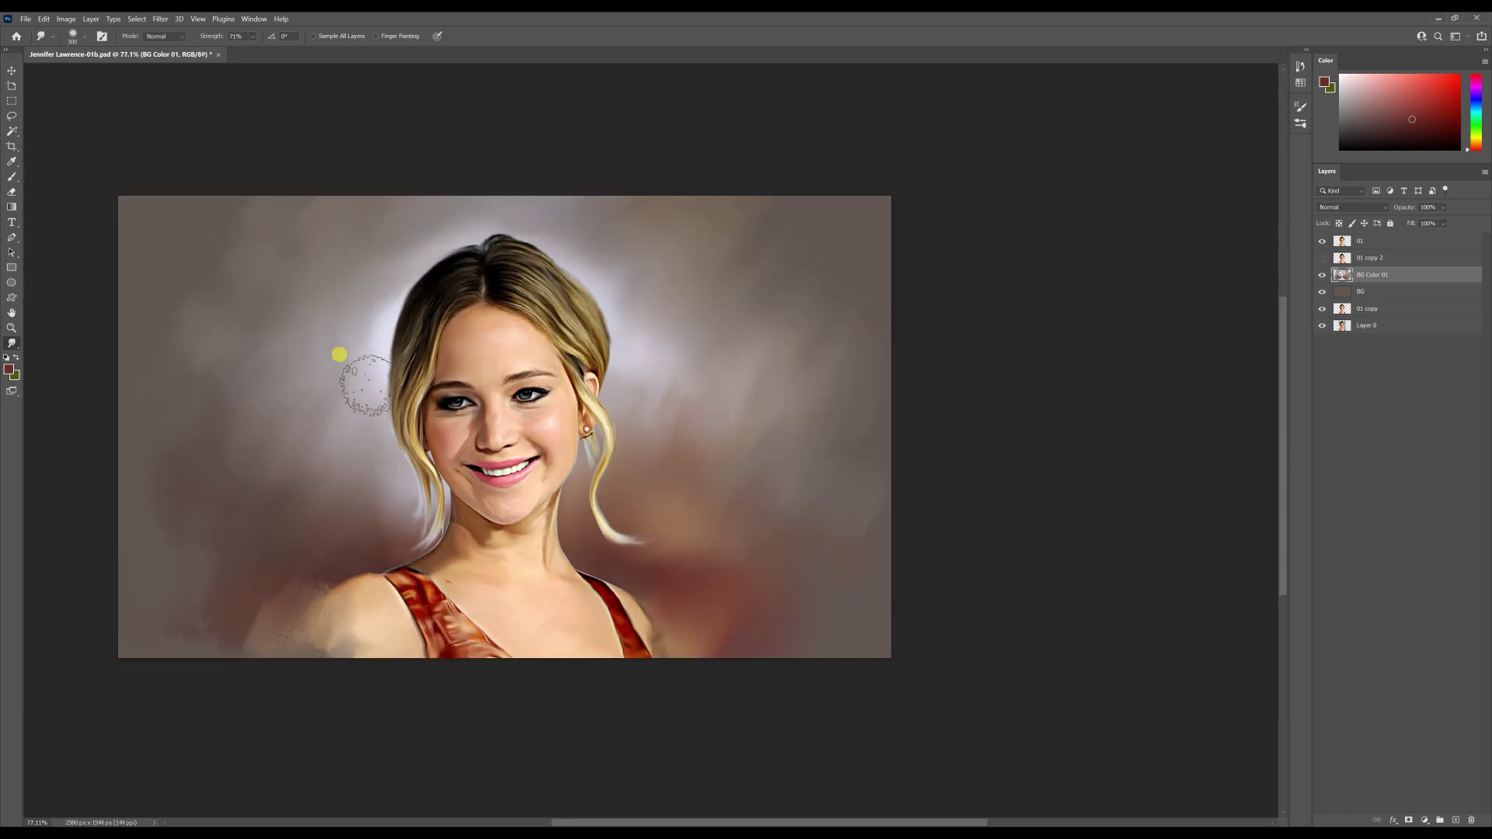
Switch to the Brush tool, reduce its opacity and repaint textured sampled tones around and above the hair.
left_click(12, 177)
left_click(389, 233, "alt")
mouse_move(481, 233)
left_mouse_down()
mouse_move(388, 268)
mouse_move(353, 264)
mouse_move(319, 401)
mouse_move(354, 451)
left_mouse_up()
left_click(347, 200, "alt")
left_click(268, 36)
left_click(272, 48)
left_click(339, 231, "alt")
Paint textured sampled skin, brown and grey strokes over the smudged background beside the shoulders and on the woman's left.
left_click(378, 529, "alt")
left_click(656, 513, "alt")
left_click_drag(652, 505, 660, 466)
mouse_move(697, 395)
left_mouse_down()
mouse_move(583, 260)
mouse_move(490, 210)
mouse_move(663, 526)
mouse_move(702, 553)
mouse_move(660, 579)
mouse_move(673, 583)
mouse_move(337, 593)
mouse_move(236, 524)
mouse_move(323, 482)
mouse_move(334, 500)
mouse_move(256, 363)
mouse_move(358, 319)
mouse_move(629, 389)
mouse_move(173, 343)
mouse_move(722, 509)
mouse_move(753, 494)
mouse_move(667, 386)
mouse_move(653, 324)
mouse_move(673, 279)
mouse_move(536, 164)
mouse_move(310, 257)
mouse_move(766, 360)
mouse_move(186, 220)
mouse_move(206, 416)
mouse_move(743, 550)
mouse_move(819, 492)
mouse_move(759, 394)
left_mouse_up()
left_click(760, 404, "alt")
left_click_drag(823, 468, 781, 475)
scroll(758, 444, "down", 2)
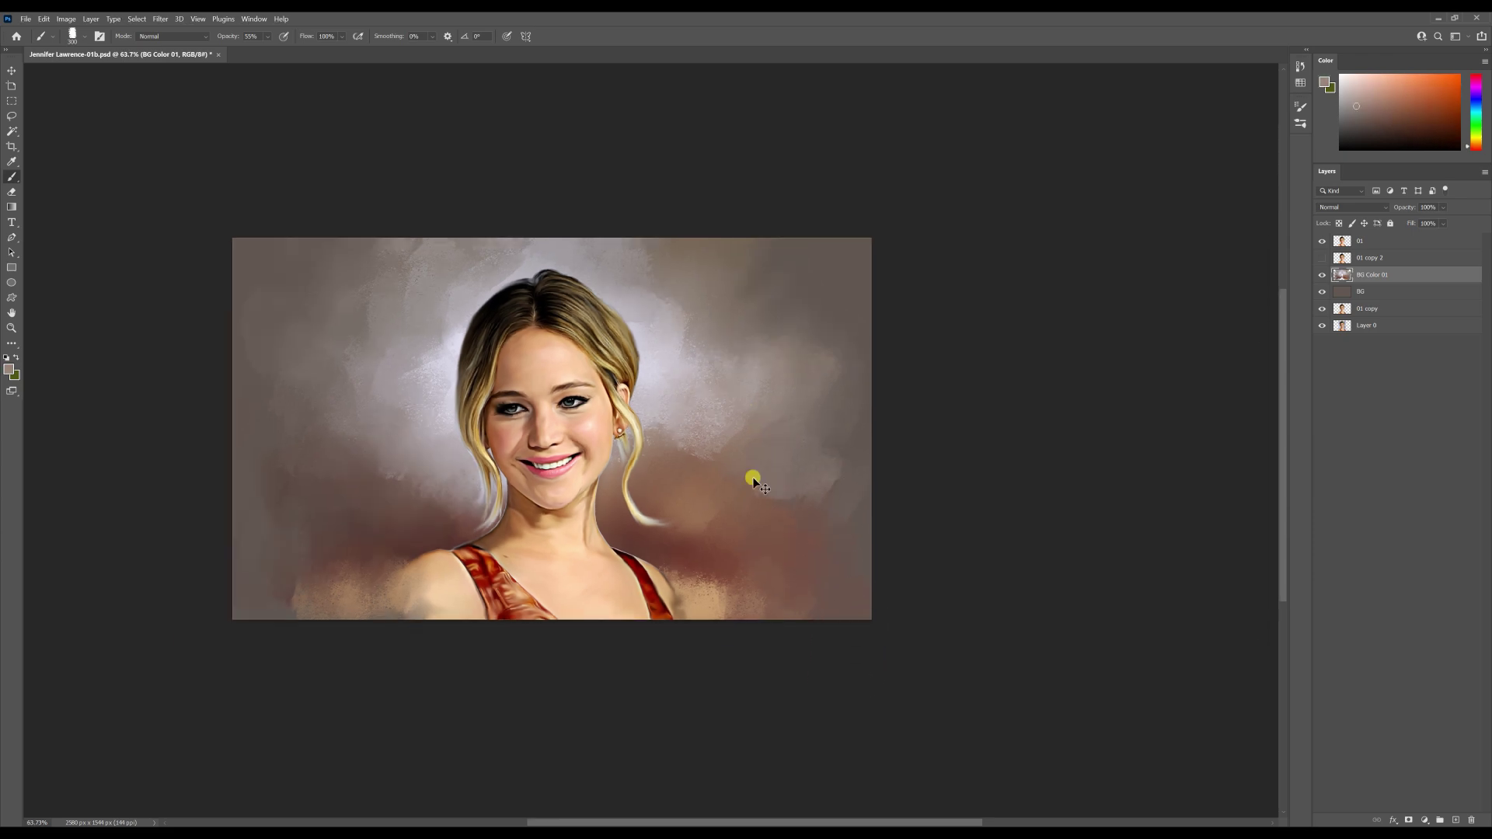
Paint a sampled brownish tone into the background around the loose strand on the woman's left.
scroll(747, 462, "up", 5)
left_click(673, 378, "alt")
left_click_drag(675, 443, 618, 451)
scroll(649, 527, "down", 2)
scroll(596, 573, "up", 4)
scroll(565, 597, "down", 1)
Create a new layer above the portrait and name it Line.
key("ctrl+shift+alt+n")
double_click(1370, 242)
type("Line")
key("Return")
Choose a different brush preset for line work and shrink it to a very fine size for the eye details.
scroll(451, 330, "up", 4)
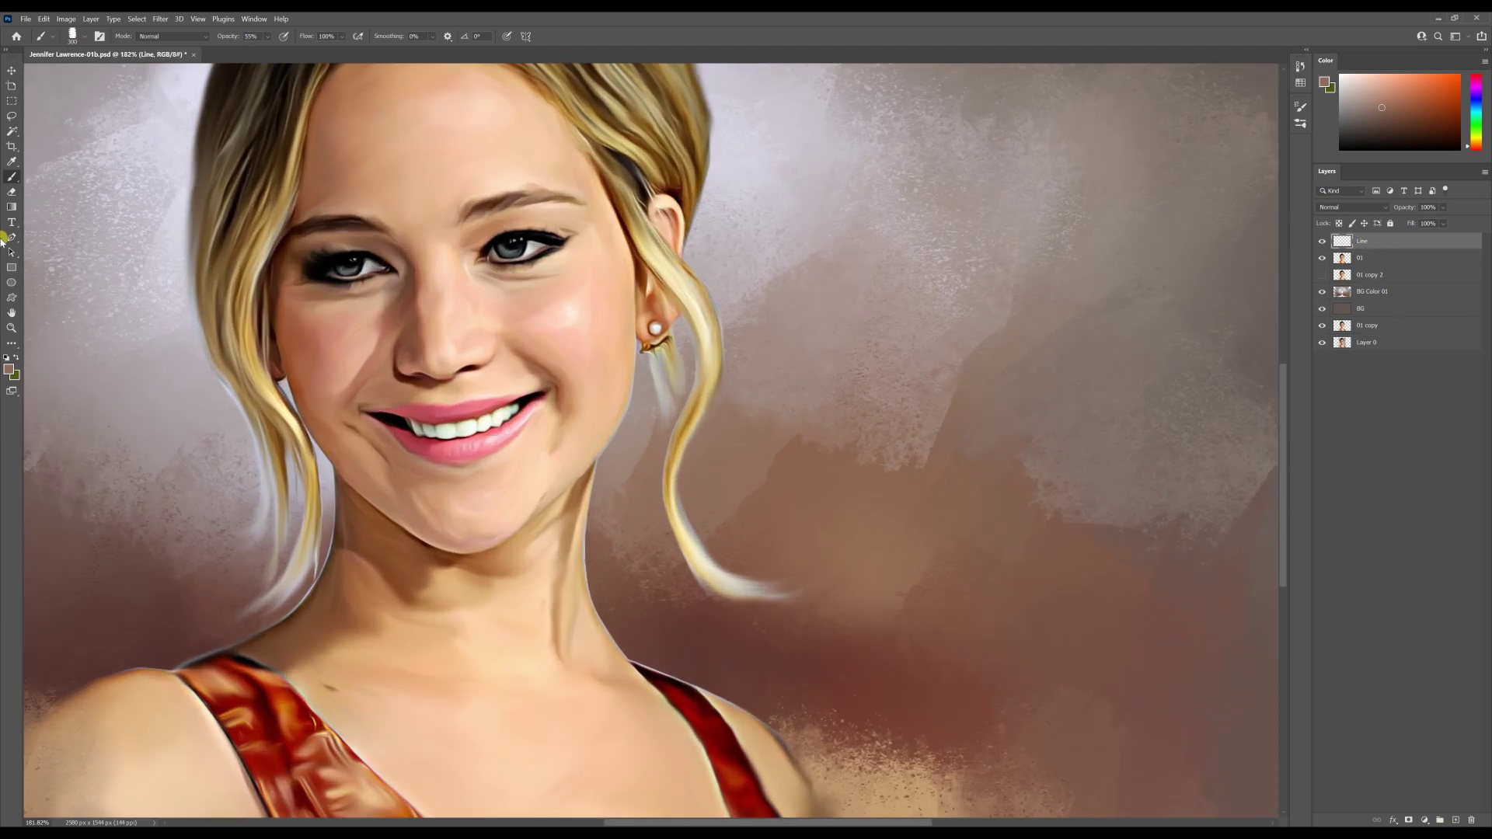
left_click(99, 36)
left_click(1137, 102)
left_click_drag(1284, 205, 1284, 183)
left_click(1133, 233)
left_click(1266, 102)
scroll(516, 271, "up", 7)
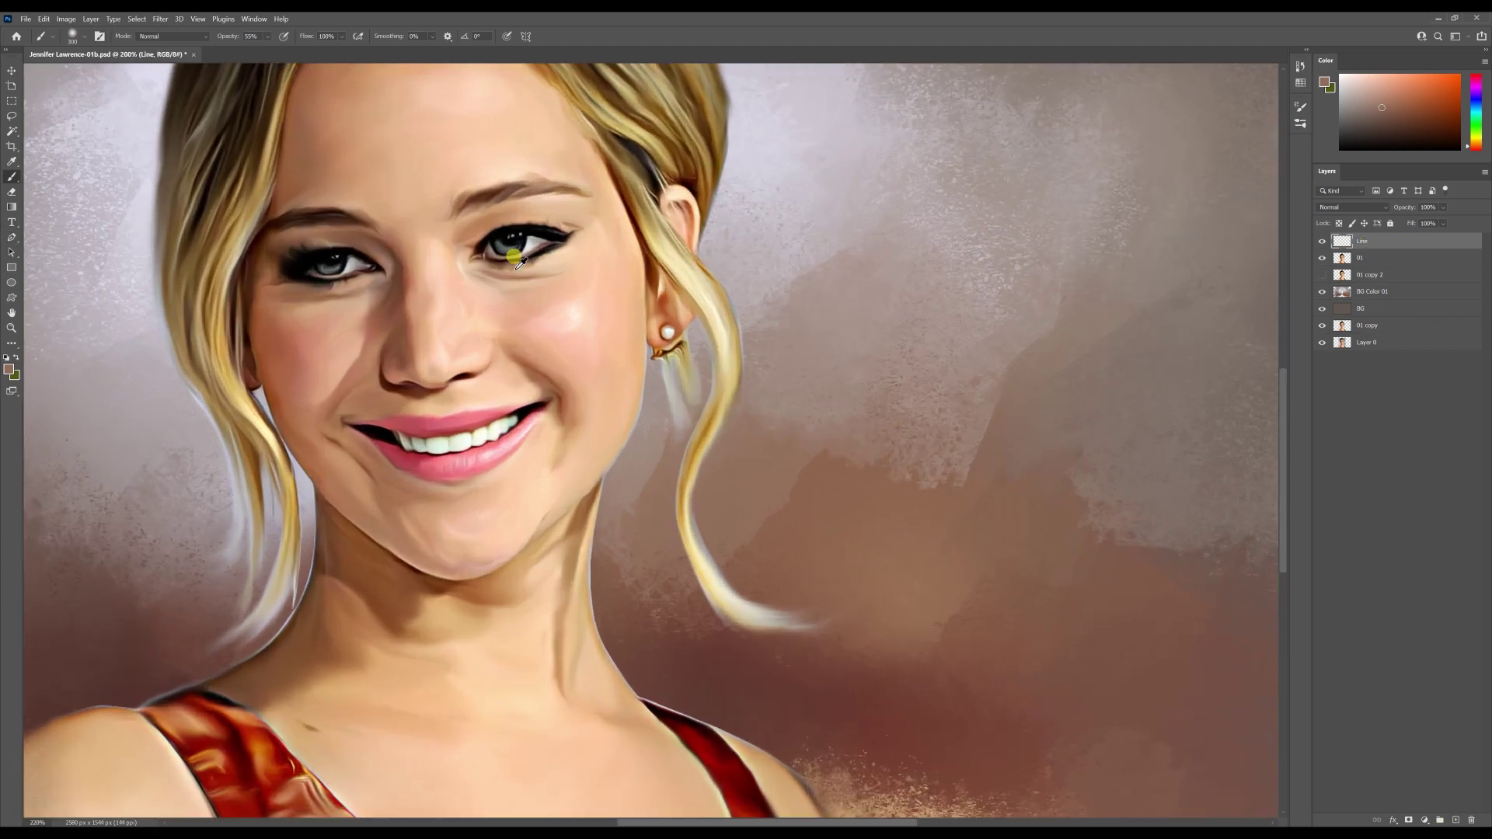
key("bracketleft")
key("bracketleft")
key("bracketleft")
key("bracketleft")
scroll(454, 228, "up", 3)
Refine the woman's left eye on the Line layer with sampled dark, light and iris colors.
left_click(456, 247, "alt")
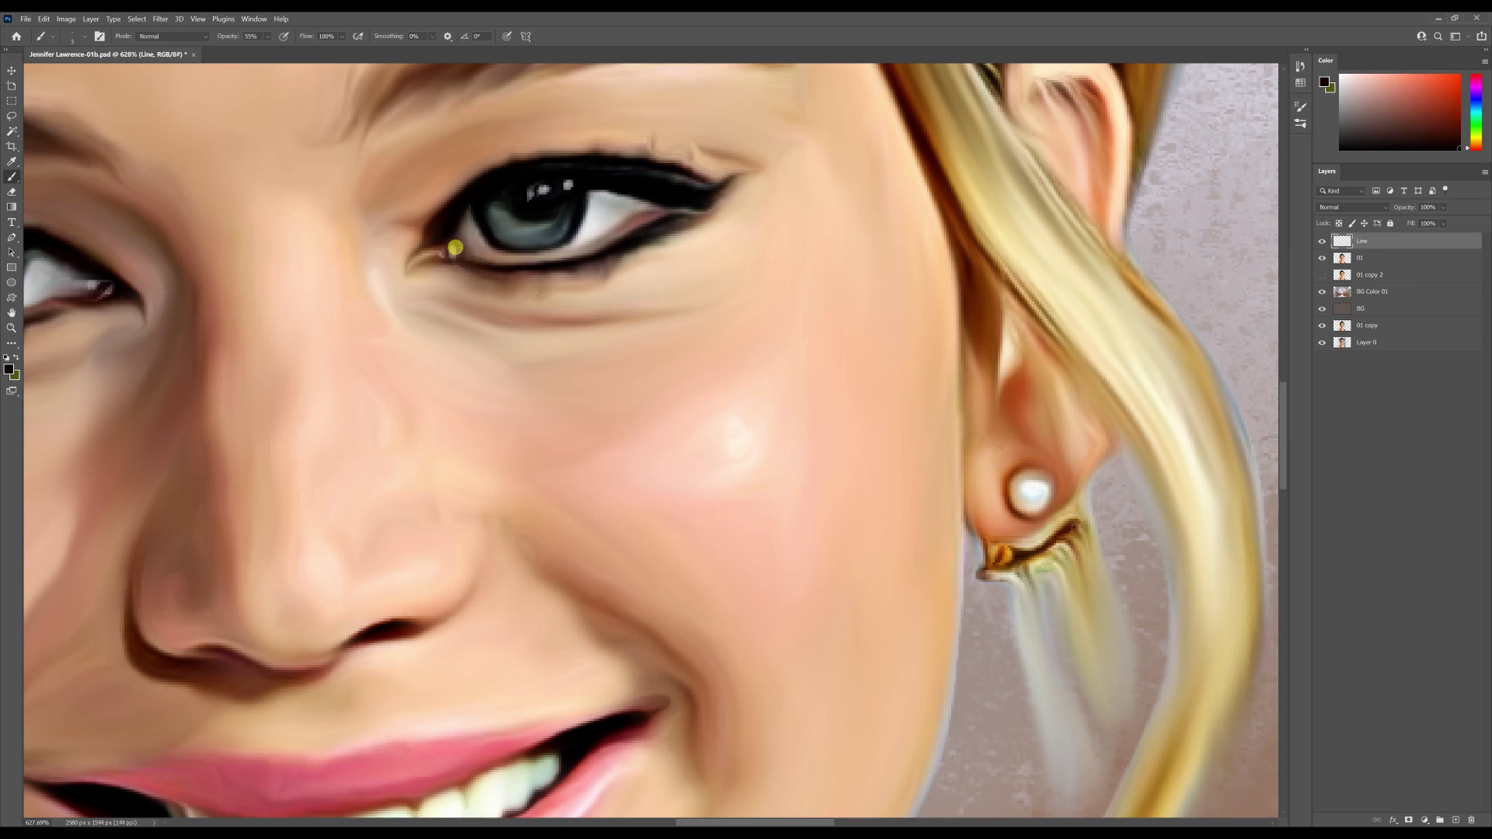
left_click(410, 261, "alt")
left_click(466, 213, "alt")
left_click(594, 210, "alt")
left_click(532, 194)
left_click(553, 230, "alt")
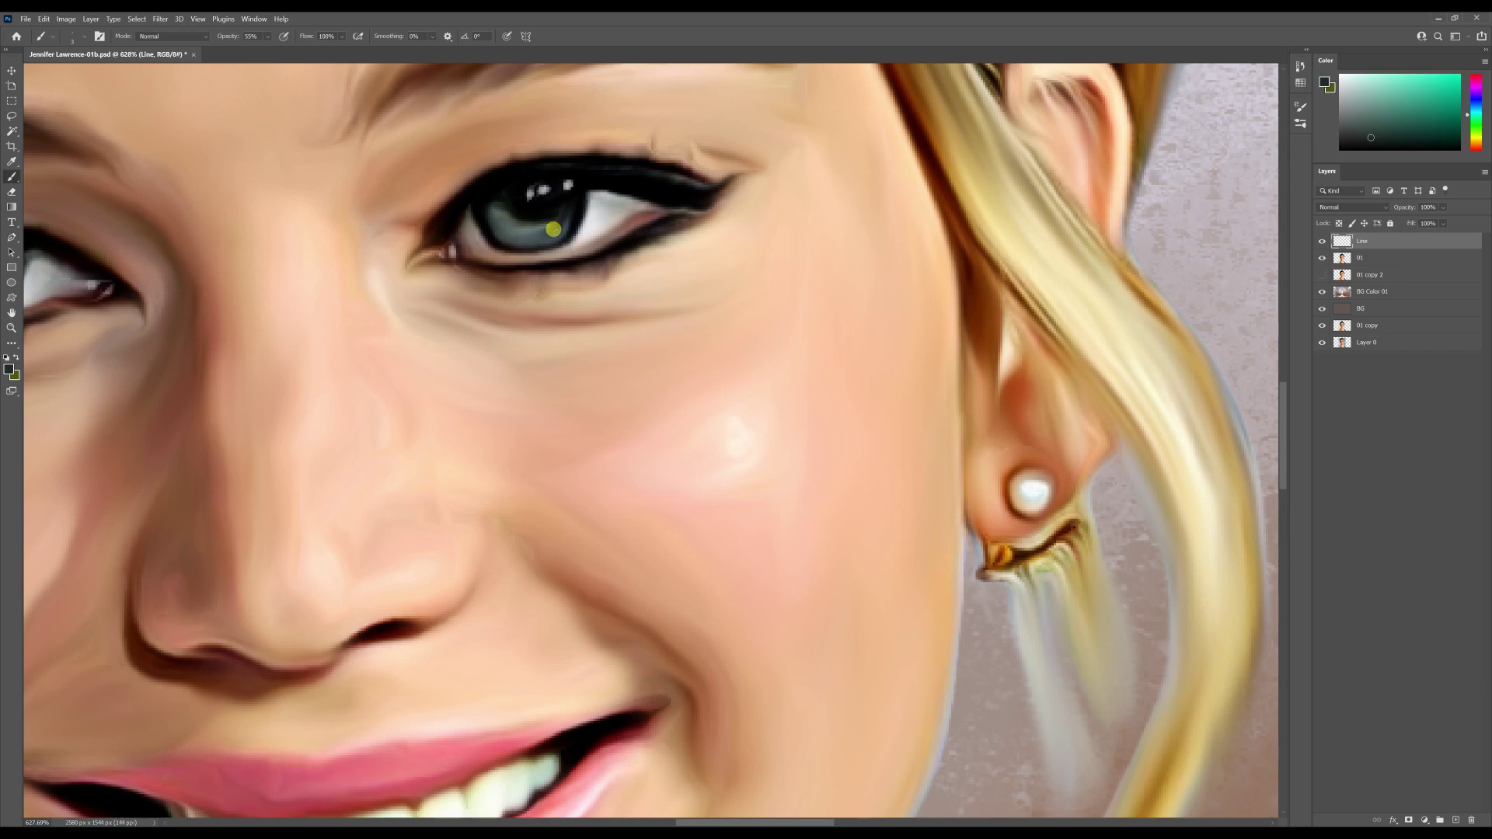
Refine the woman's right eye on the Line layer with sampled white, grey and dark tones, and save the file.
left_click_drag(181, 267, 601, 257)
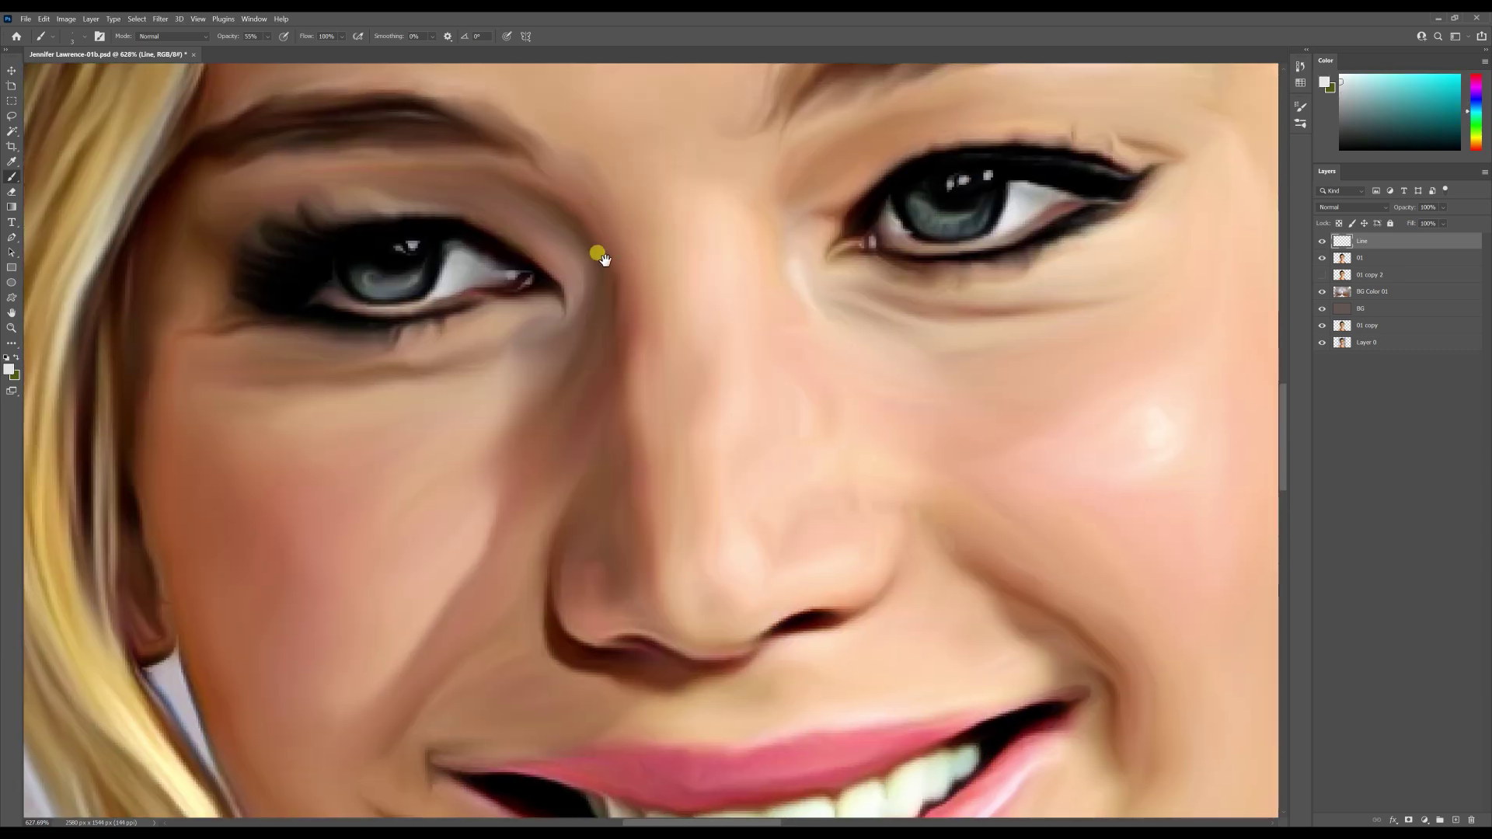
left_click(513, 285, "alt")
left_click(458, 263, "alt")
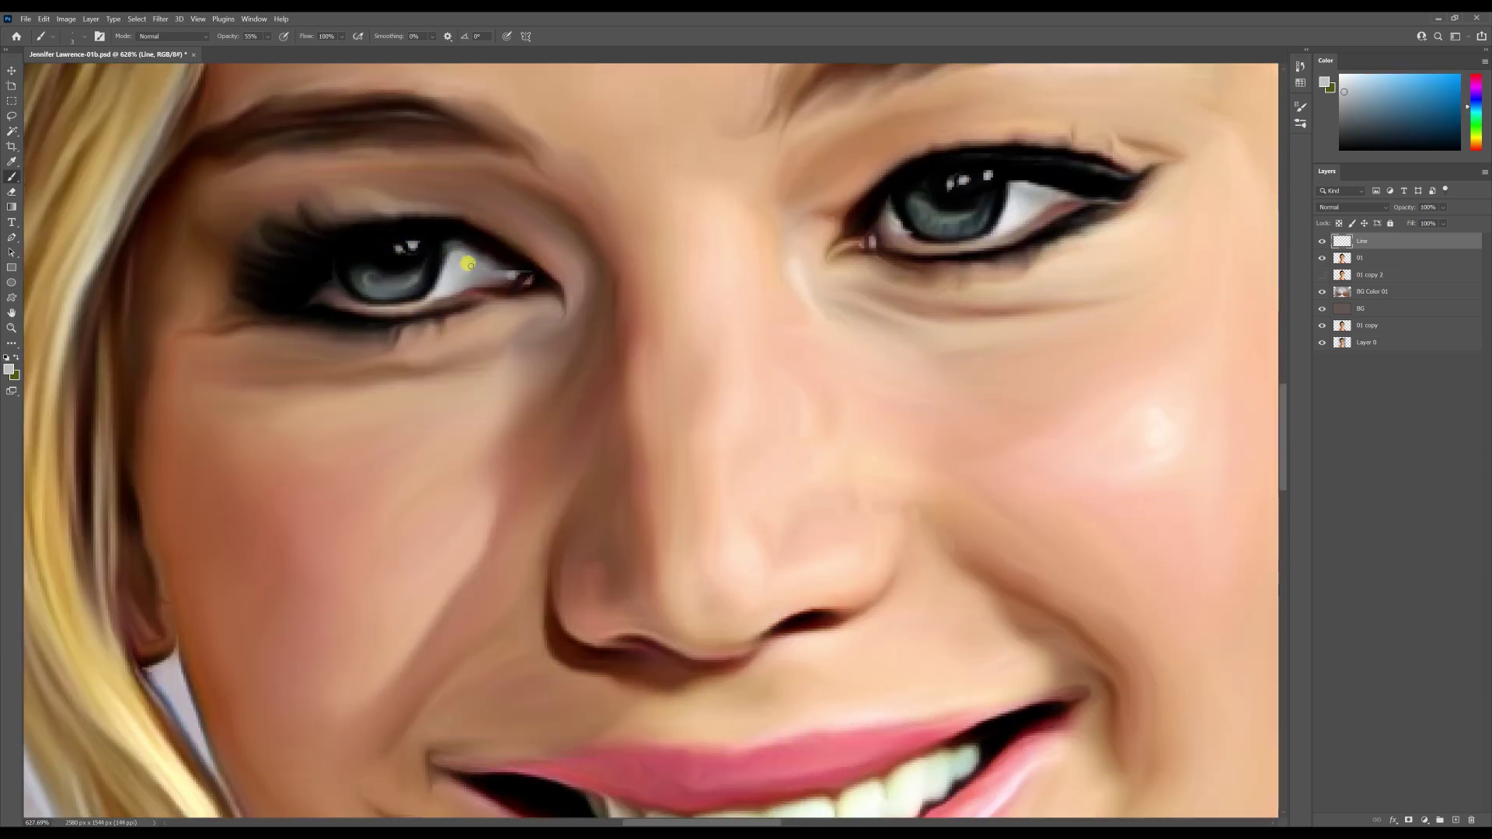
scroll(385, 286, "down", 8)
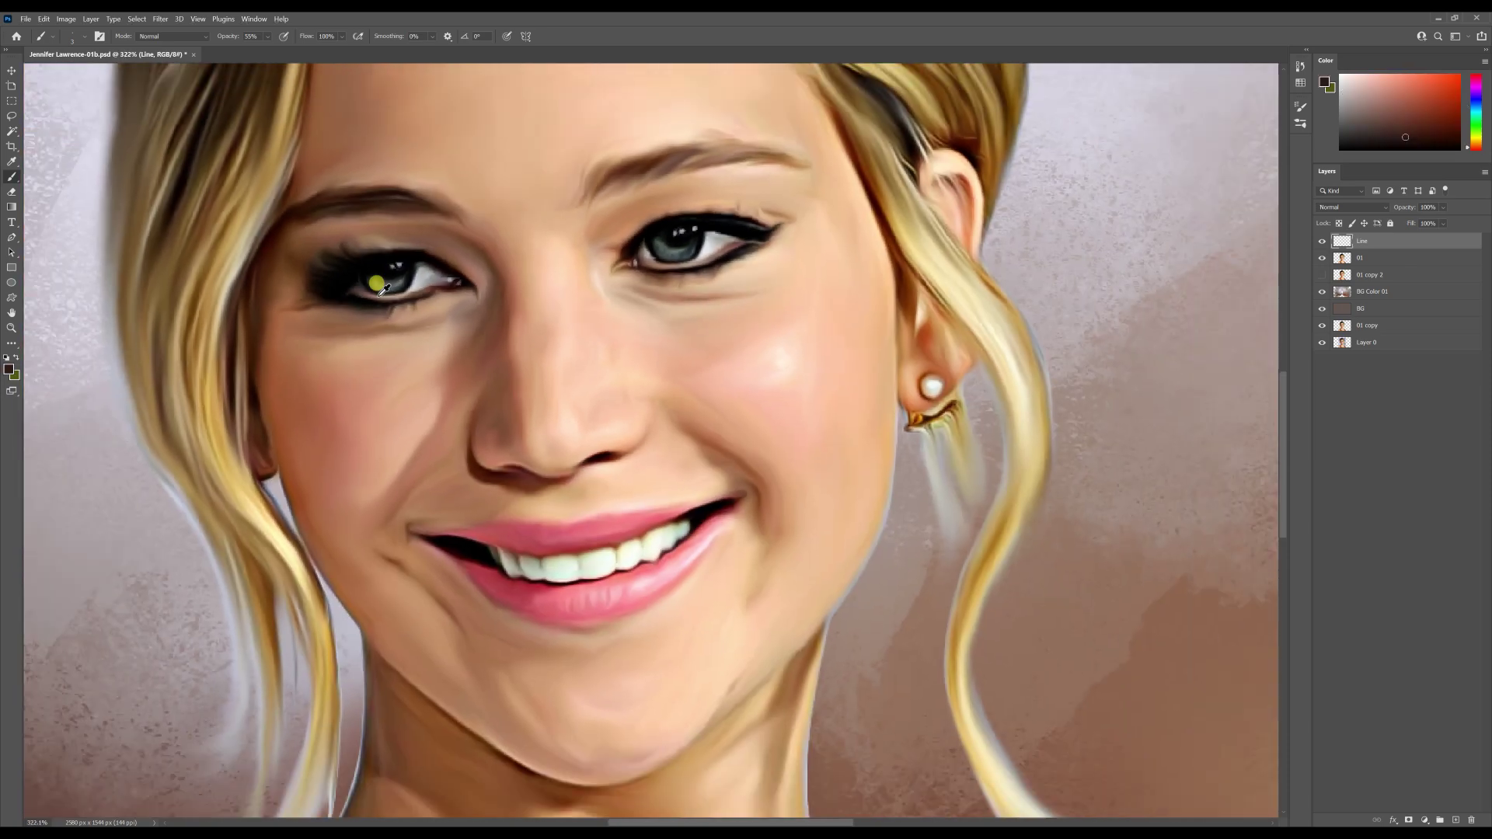
key("ctrl+s")
Draw fine contour lines around the nostrils in a sampled dark brown and soften them with the Smudge tool.
scroll(487, 399, "up", 5)
left_click(496, 377, "alt")
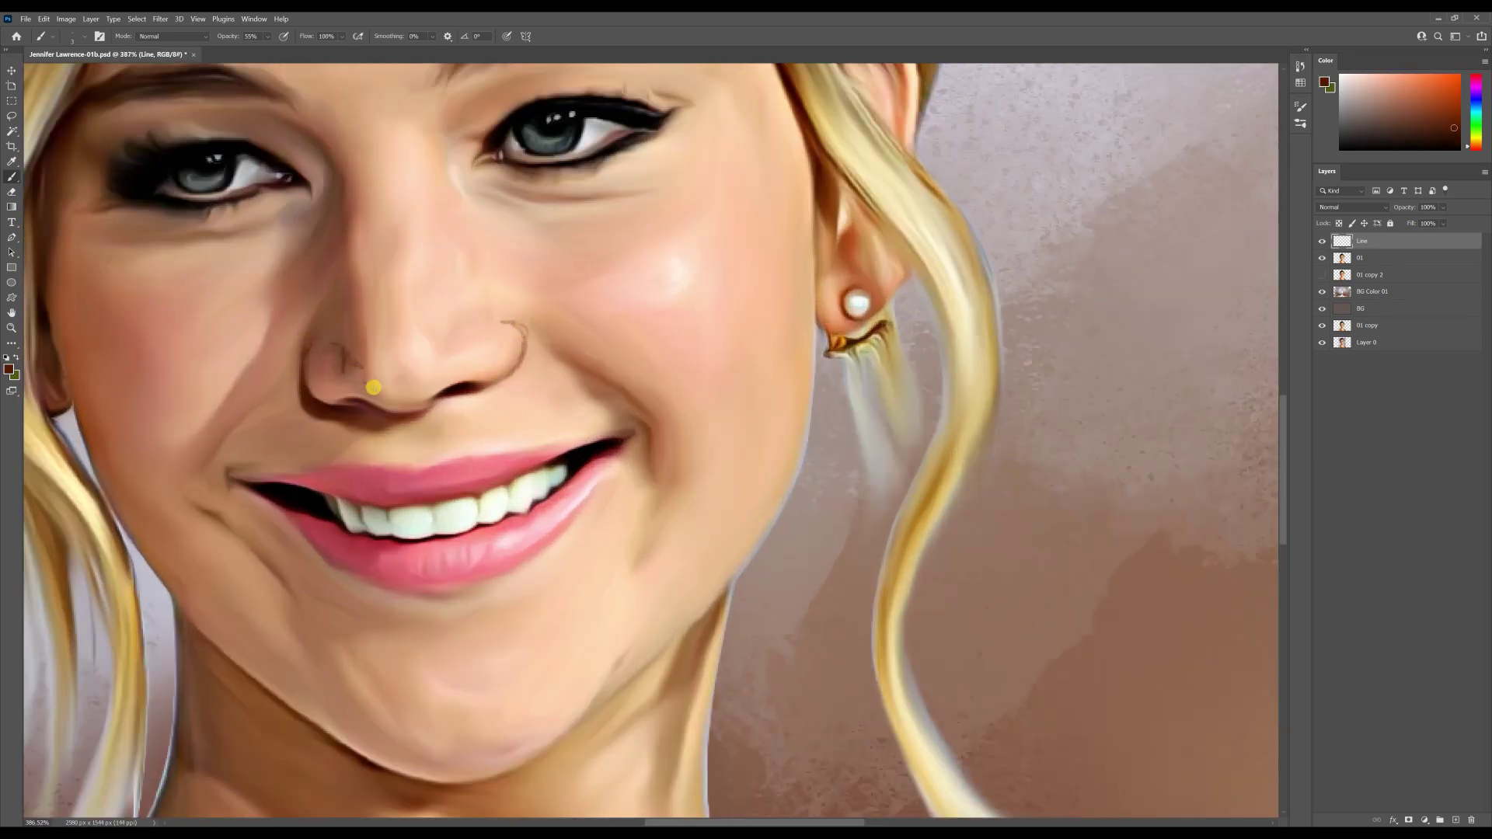
key("r")
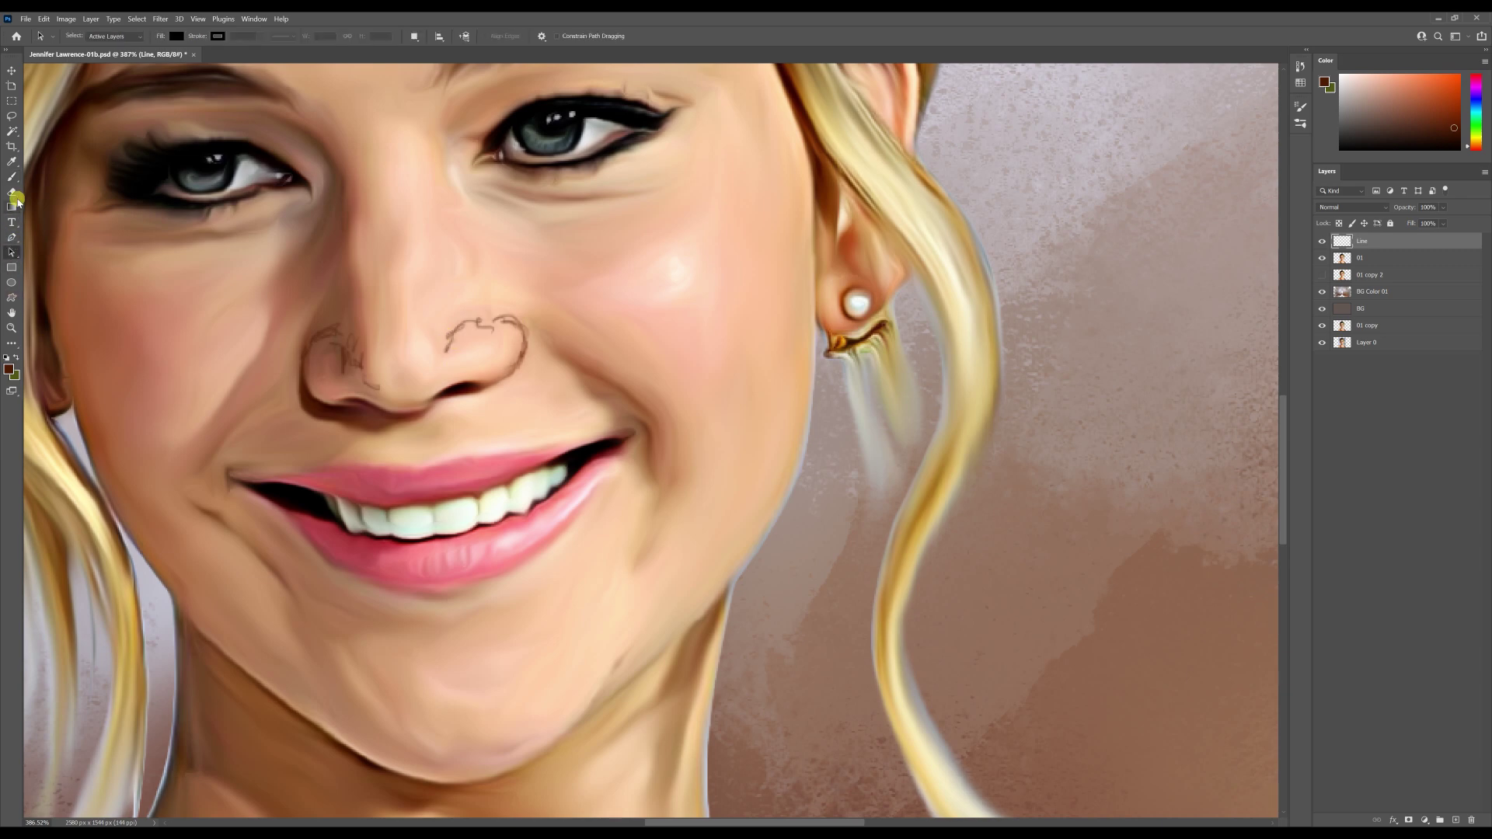
left_click_drag(474, 337, 368, 359)
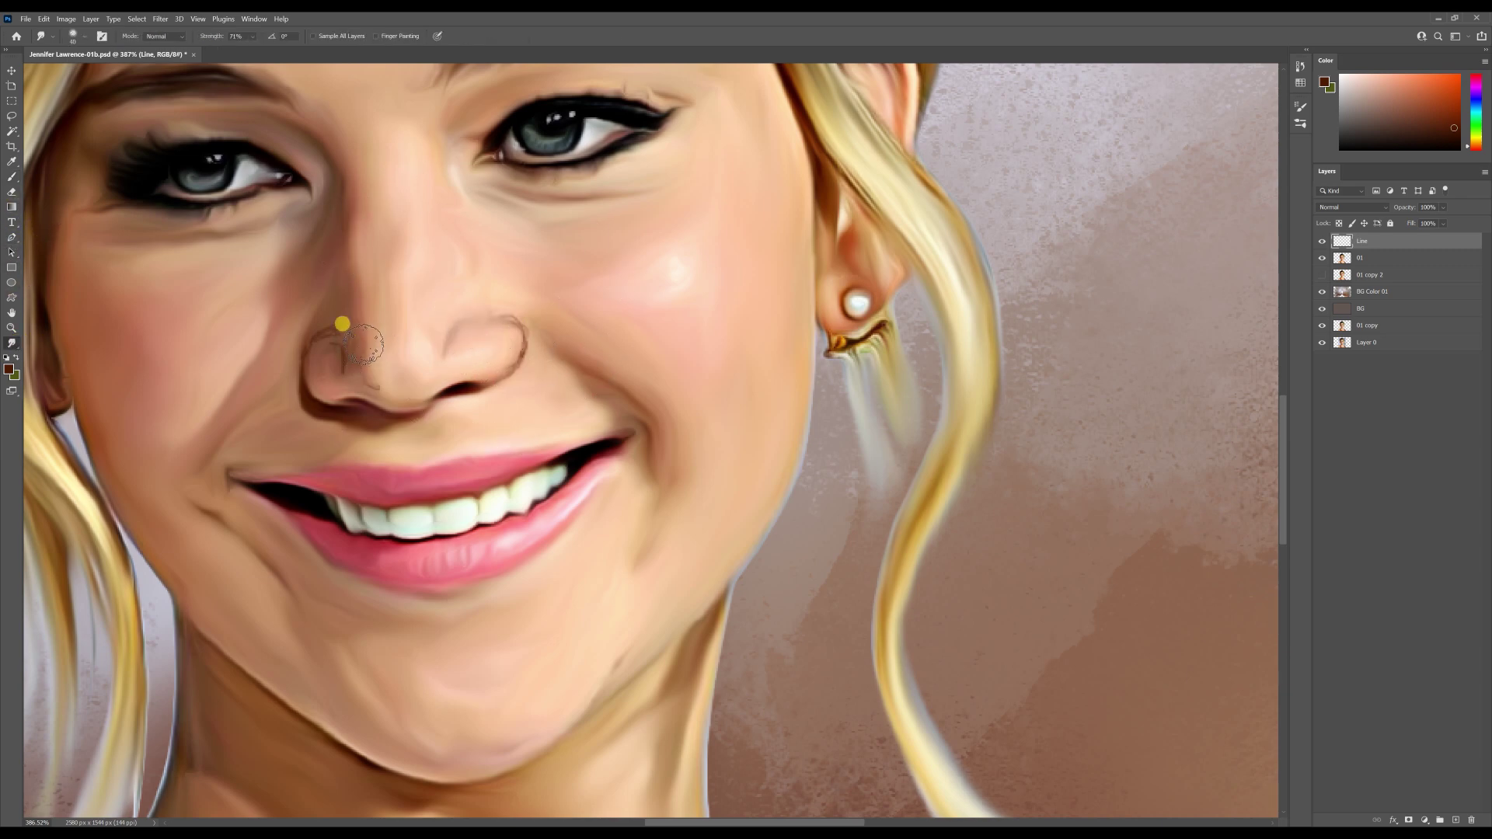
left_click_drag(509, 350, 486, 300)
scroll(486, 300, "down", 3)
scroll(485, 334, "up", 3)
Paint fine outlines and creases on the upper and lower lips with the Brush, using sampled reds and pinks.
key("b")
left_click(559, 405, "alt")
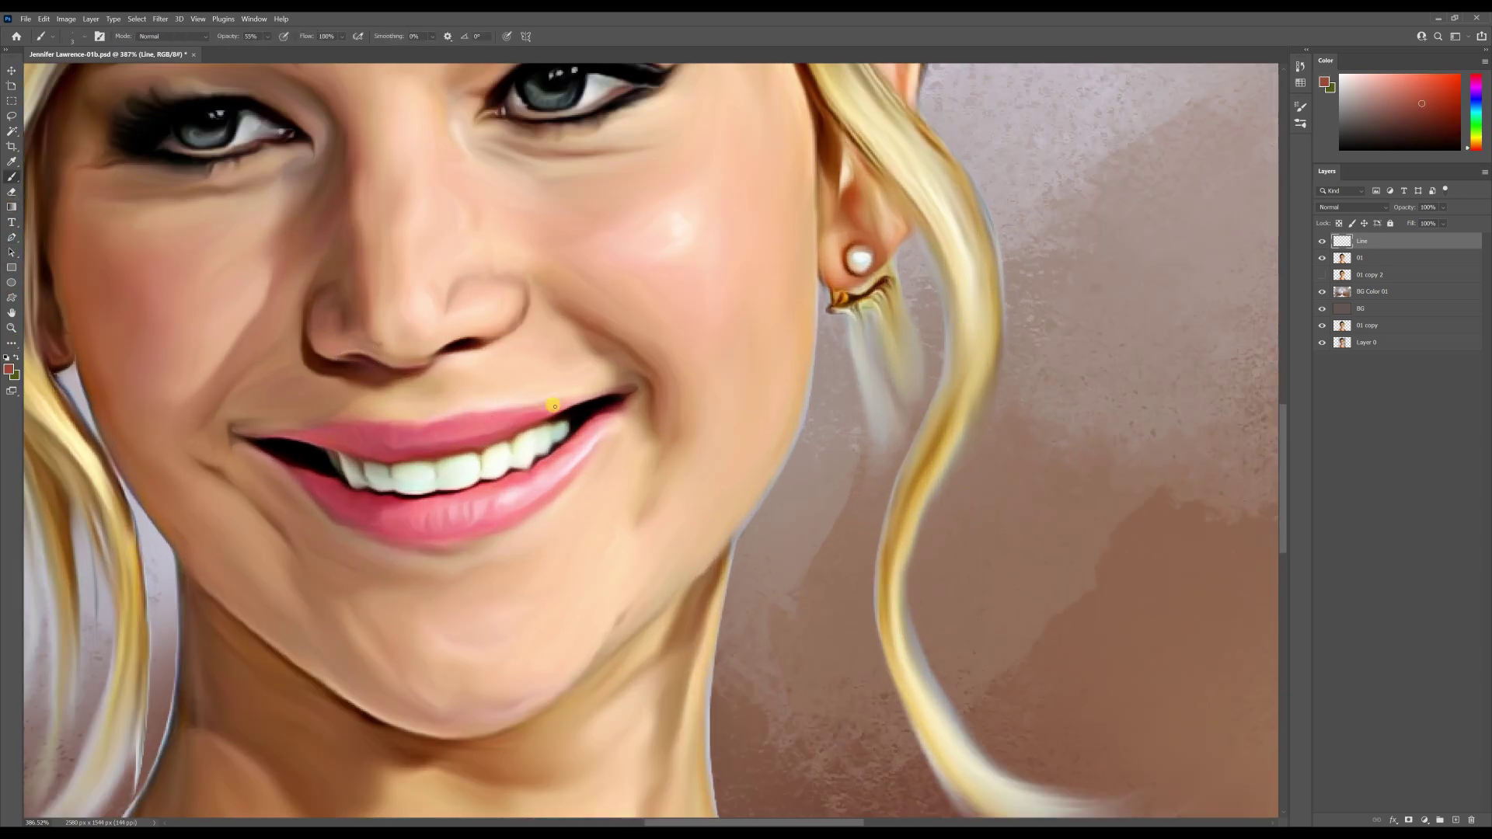
left_click_drag(403, 427, 510, 408)
left_click(549, 427, "alt")
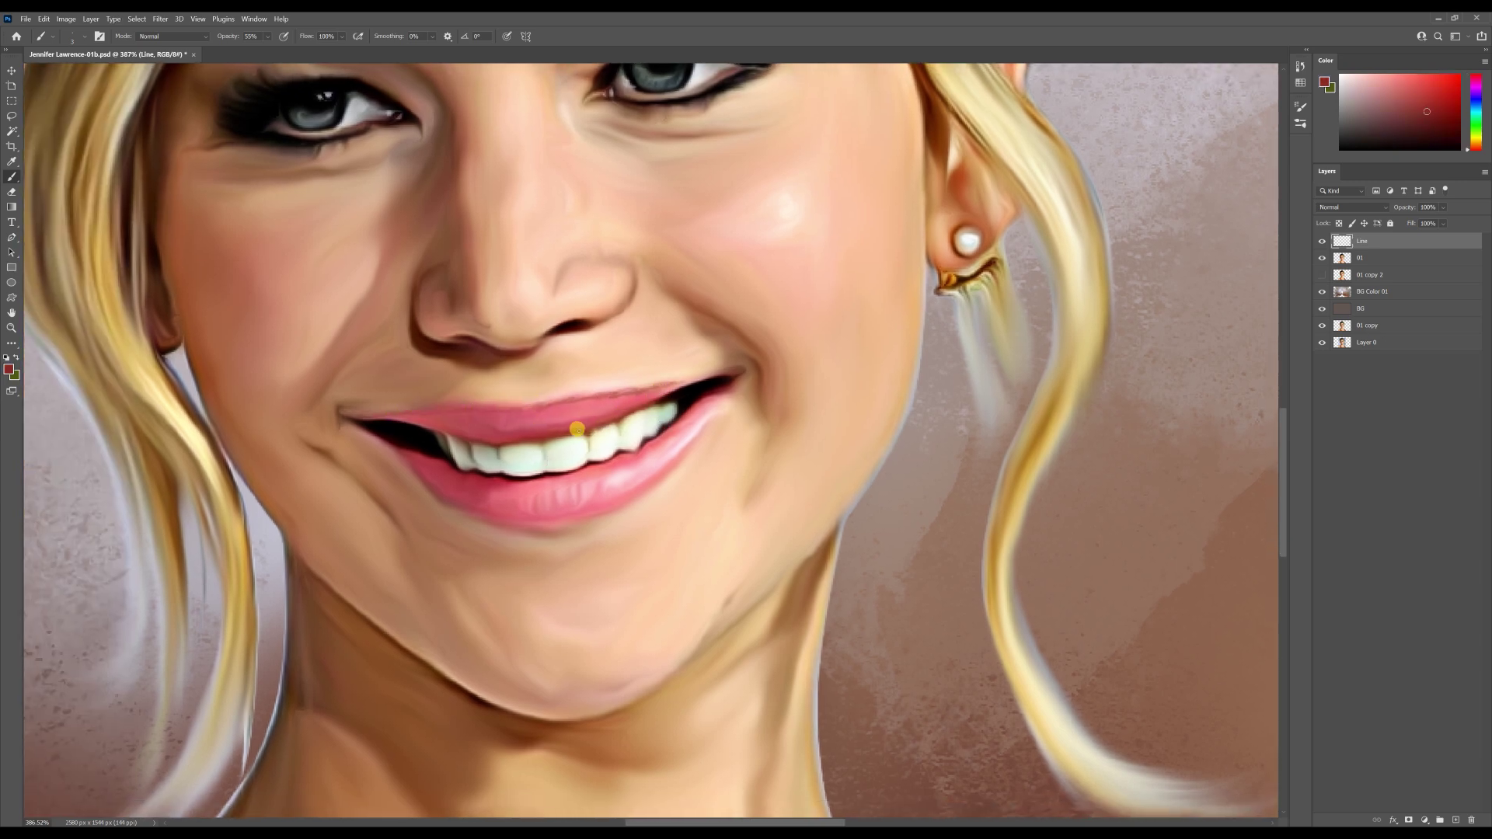
left_click(496, 475, "alt")
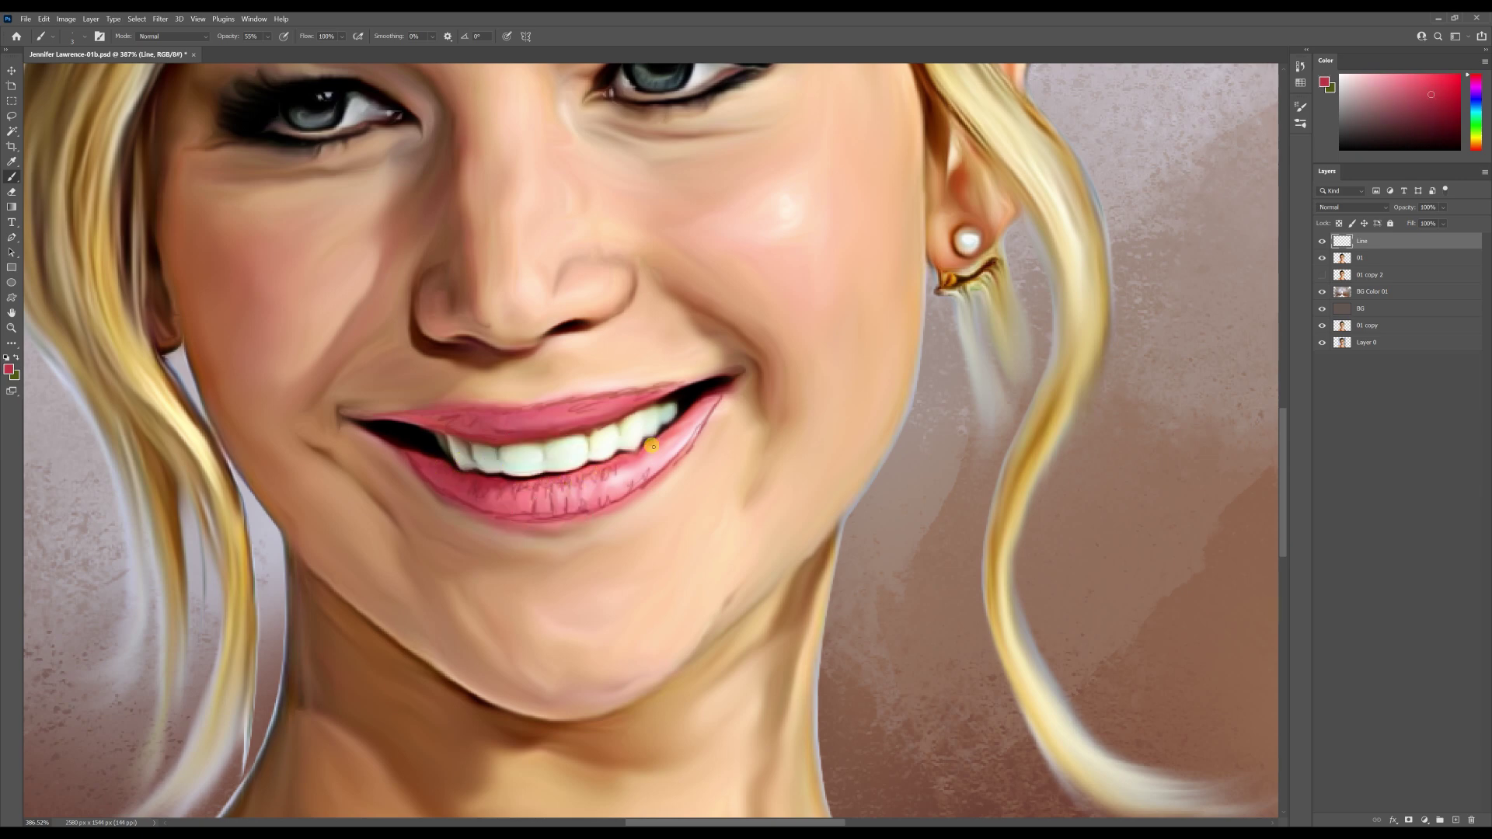
Add thin separating lines between the teeth in a sampled tone and soften the lip and teeth lines with the Smudge tool.
left_click(545, 454, "alt")
left_click(499, 463, "alt")
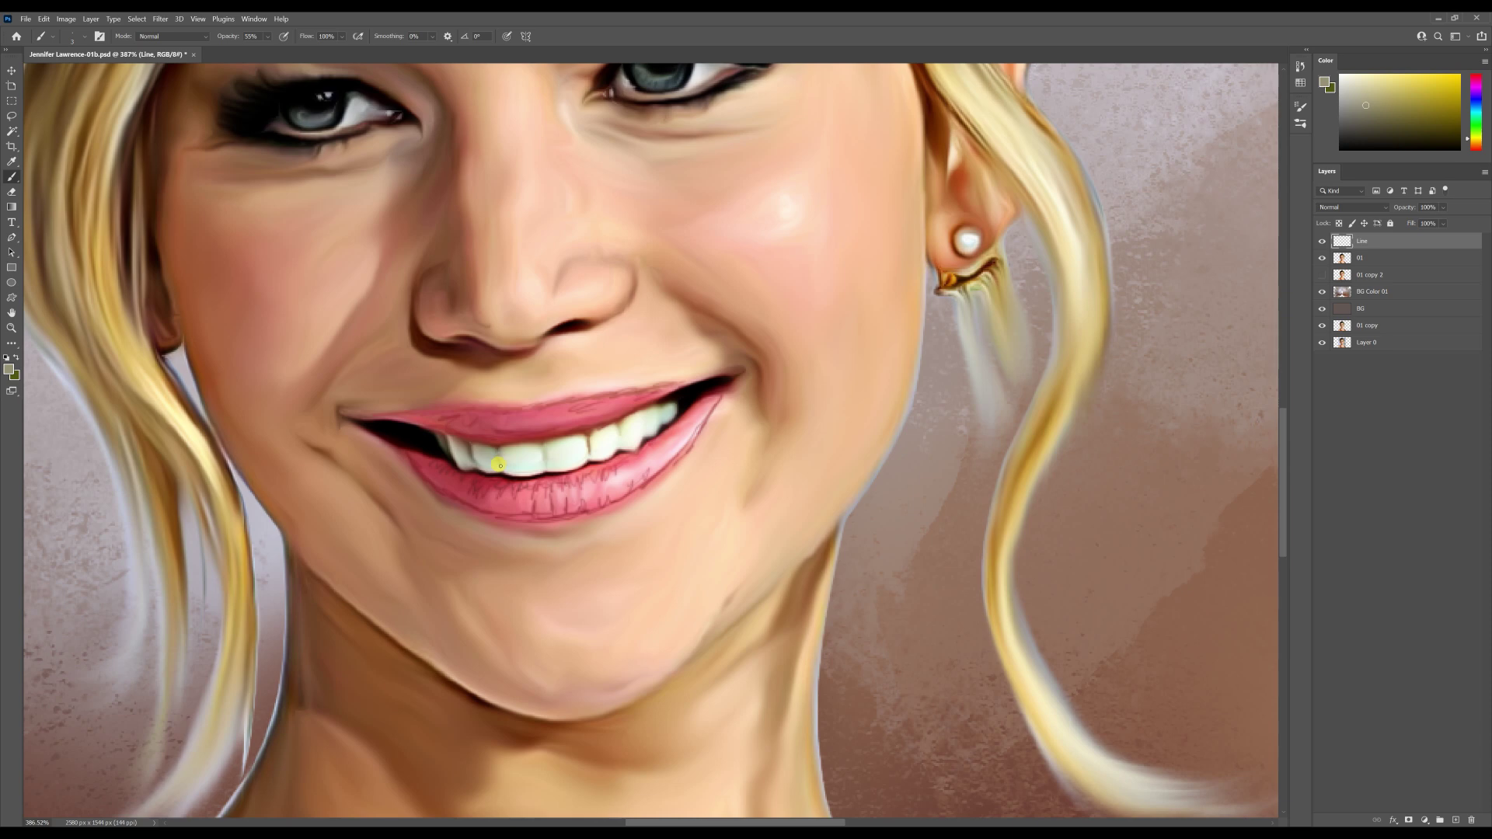
left_click(13, 344)
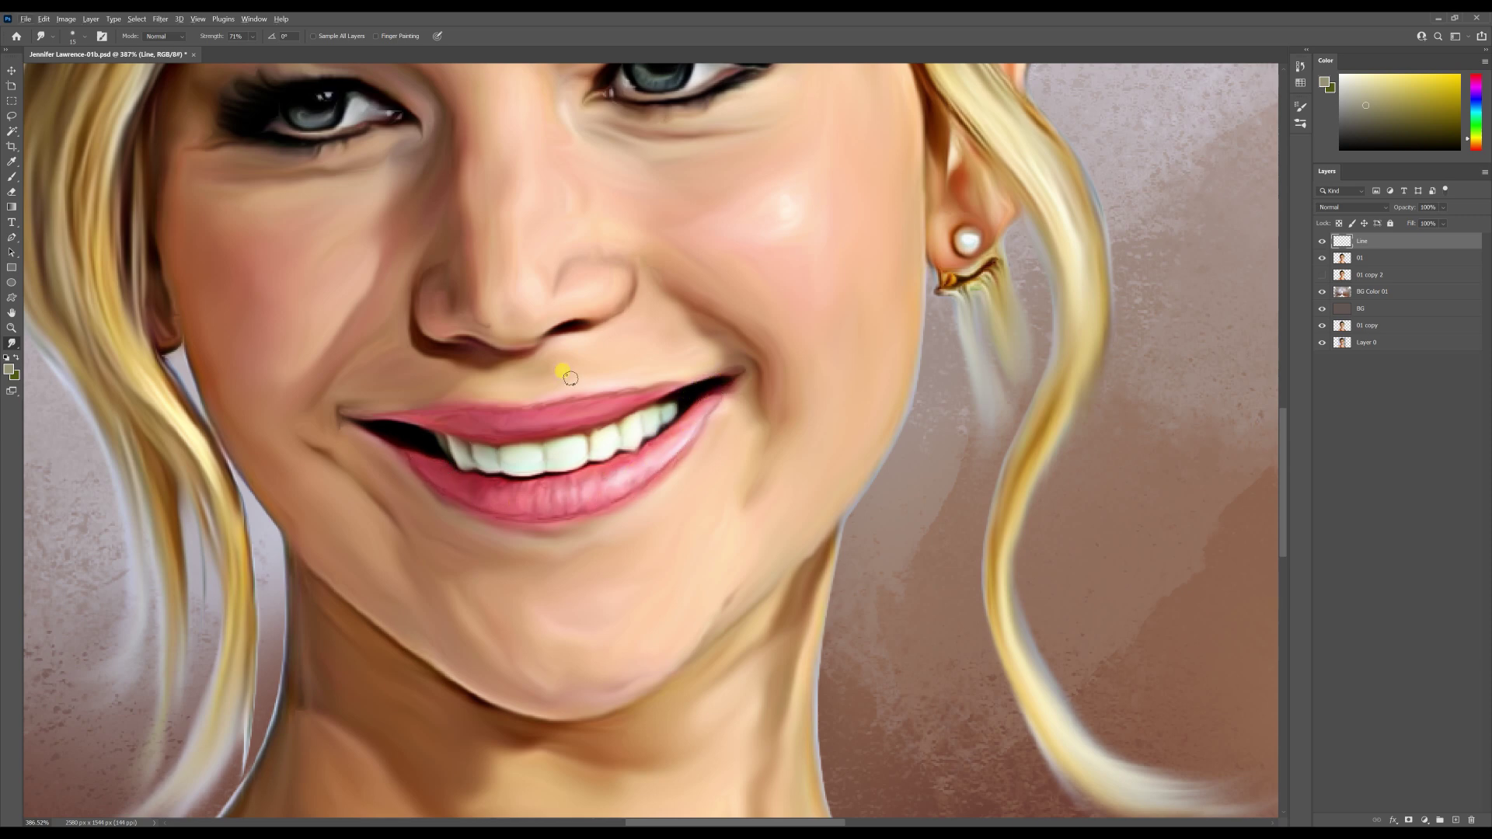
Add small sampled brownish touches along the teeth's upper edge, smudge them smooth and save the file.
key("b")
left_click(642, 447, "alt")
left_click(542, 441, "alt")
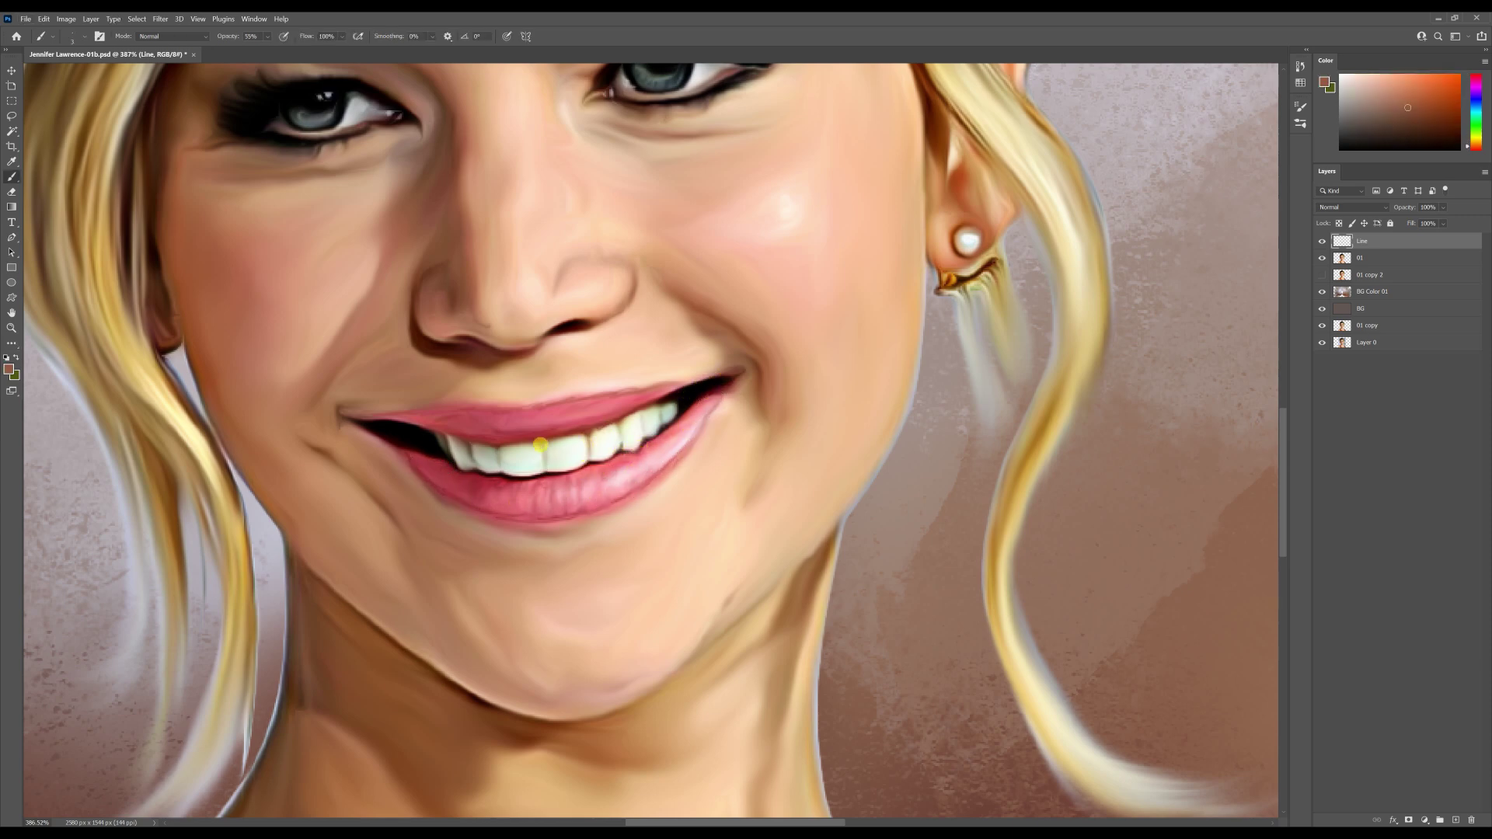
left_click(12, 342)
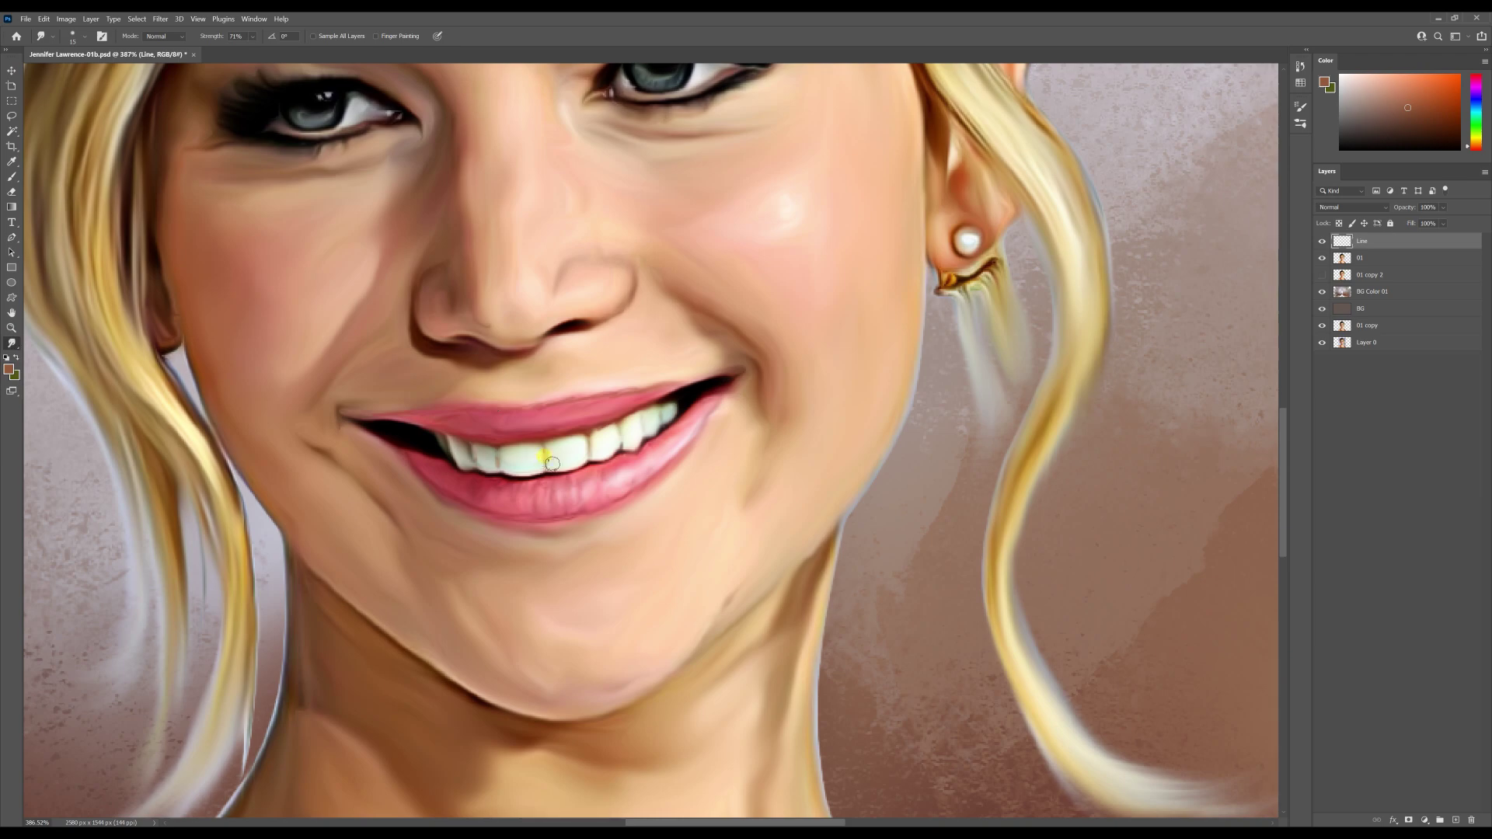
scroll(546, 436, "down", 6)
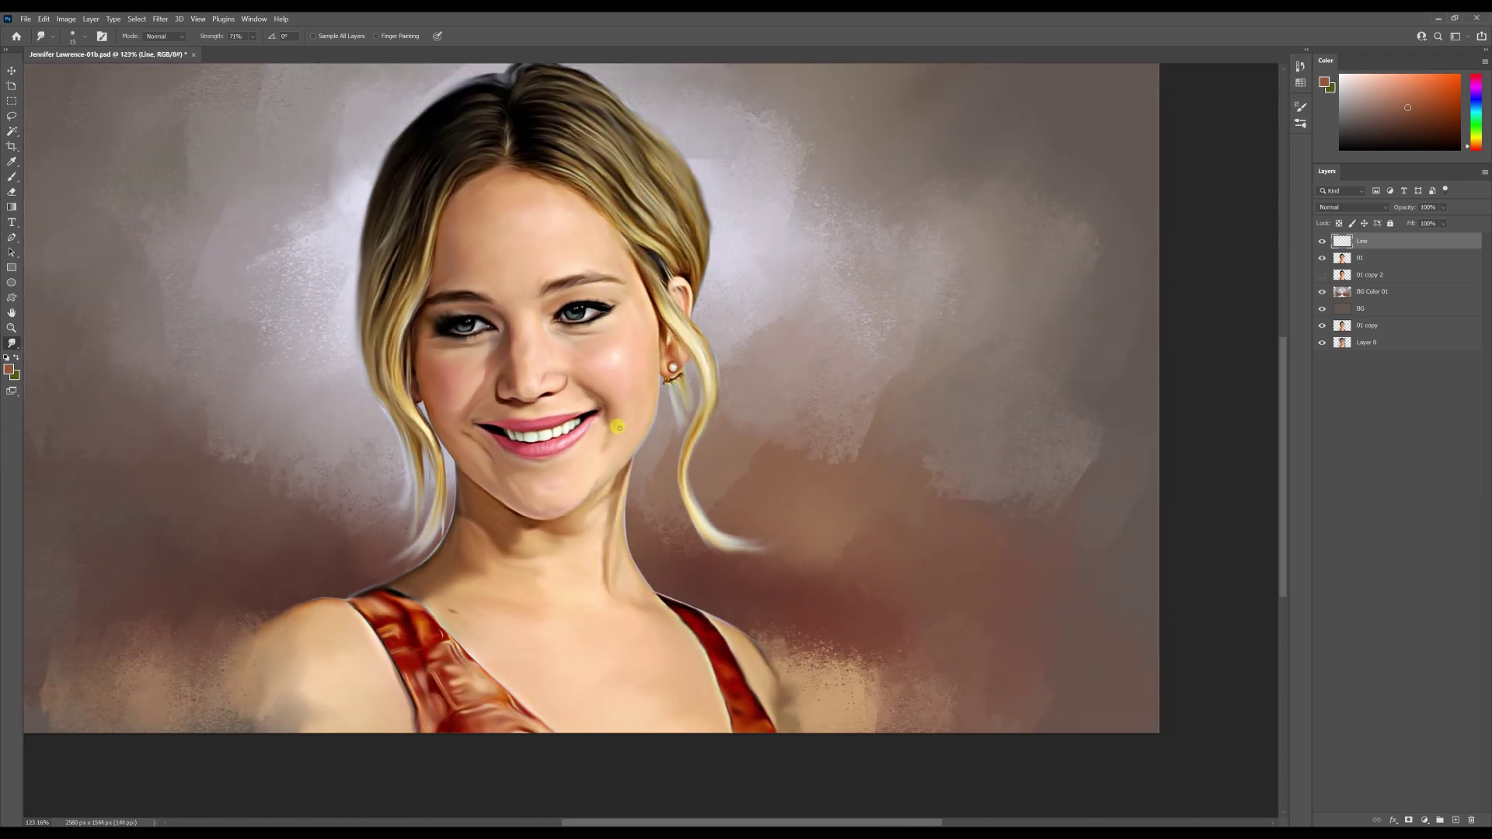
key("ctrl+s")
Set the foreground color to white, paint highlights on the teeth and blend them with the Smudge tool.
scroll(634, 451, "up", 3)
left_click(8, 370)
left_click(780, 470)
left_click(1046, 463)
scroll(583, 436, "up", 4)
key("b")
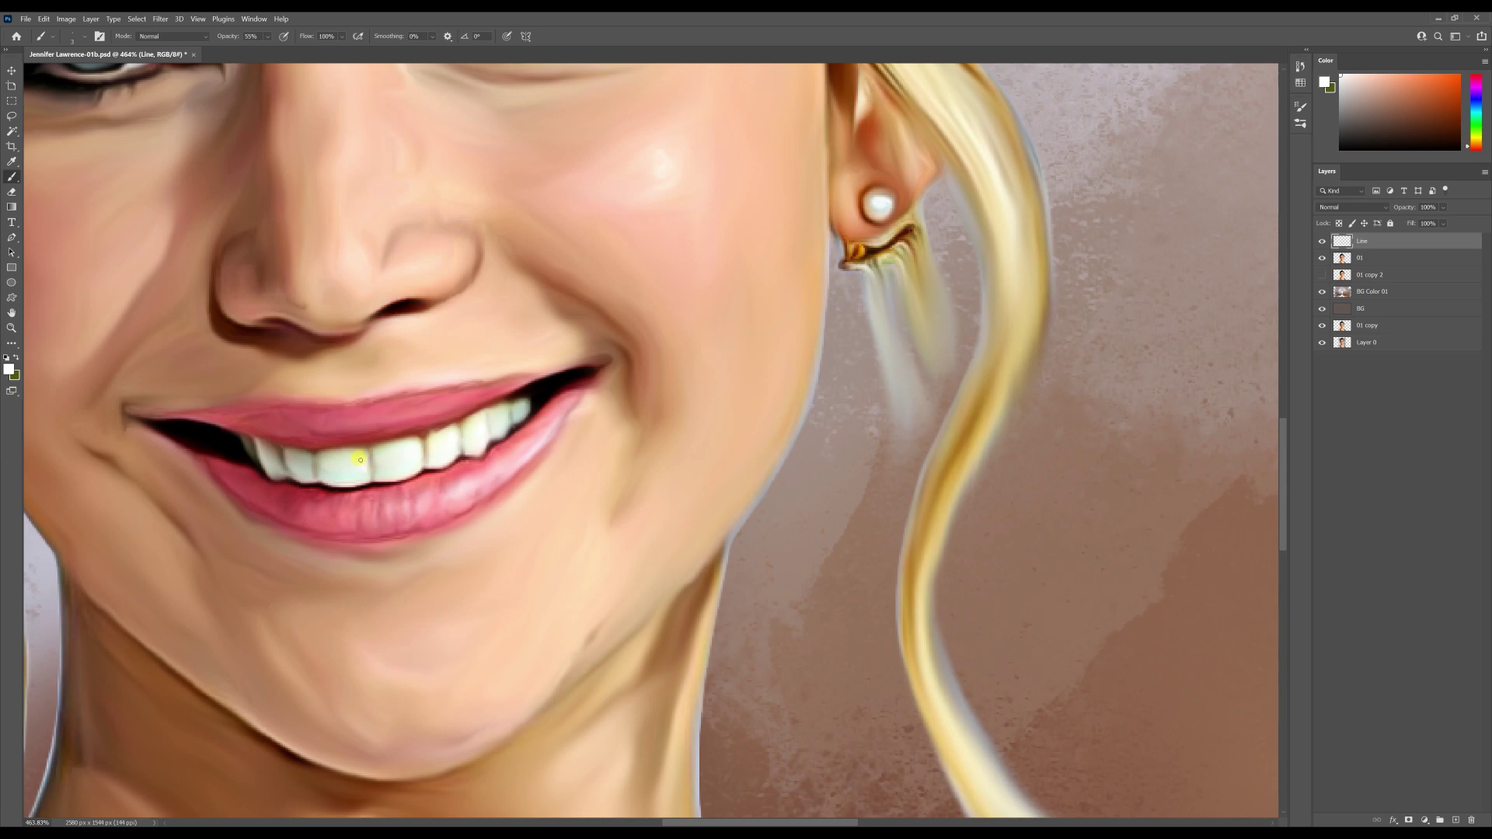
left_click(13, 345)
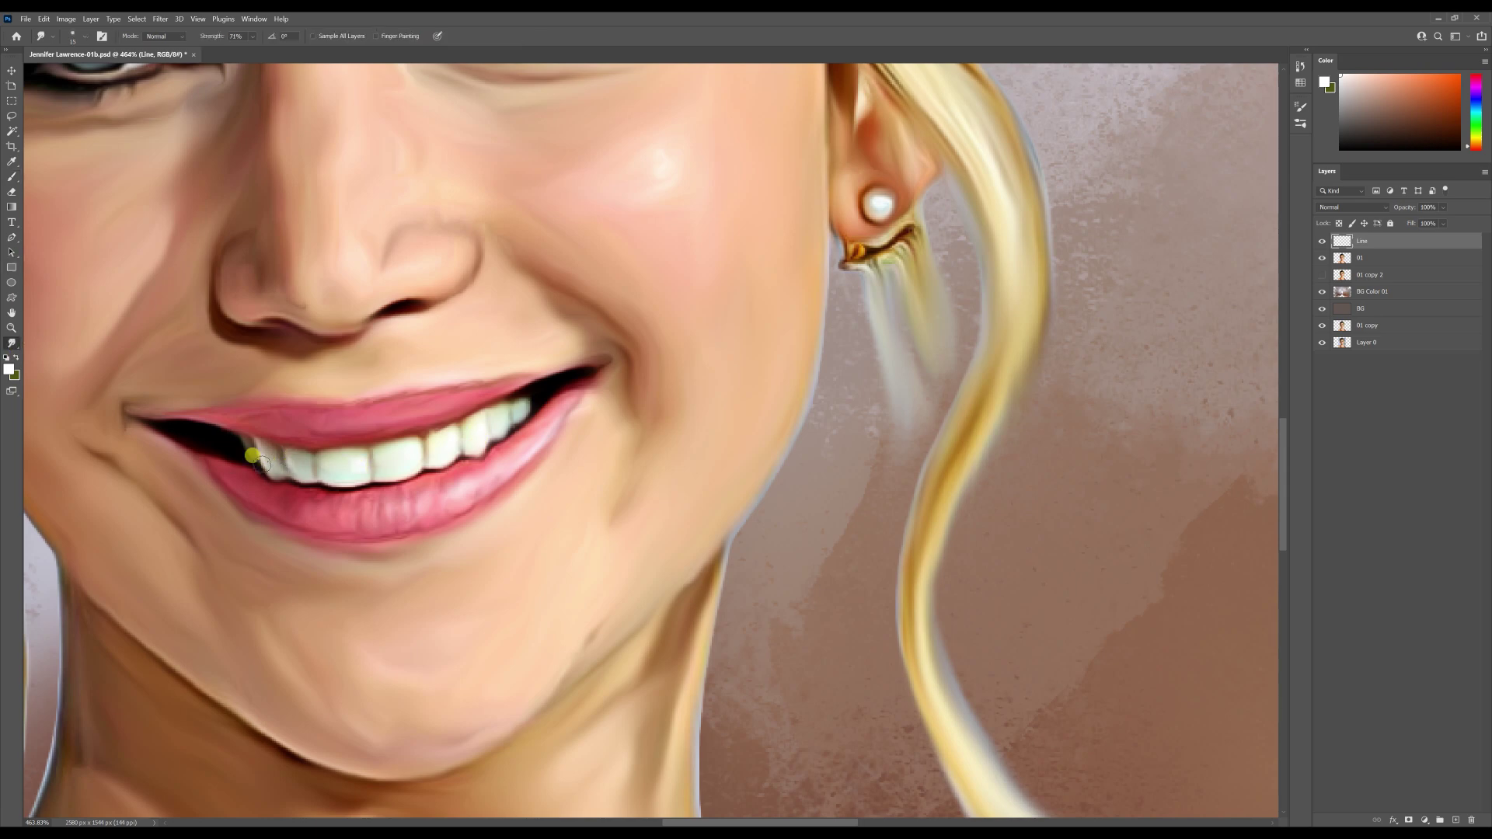
scroll(493, 422, "down", 7)
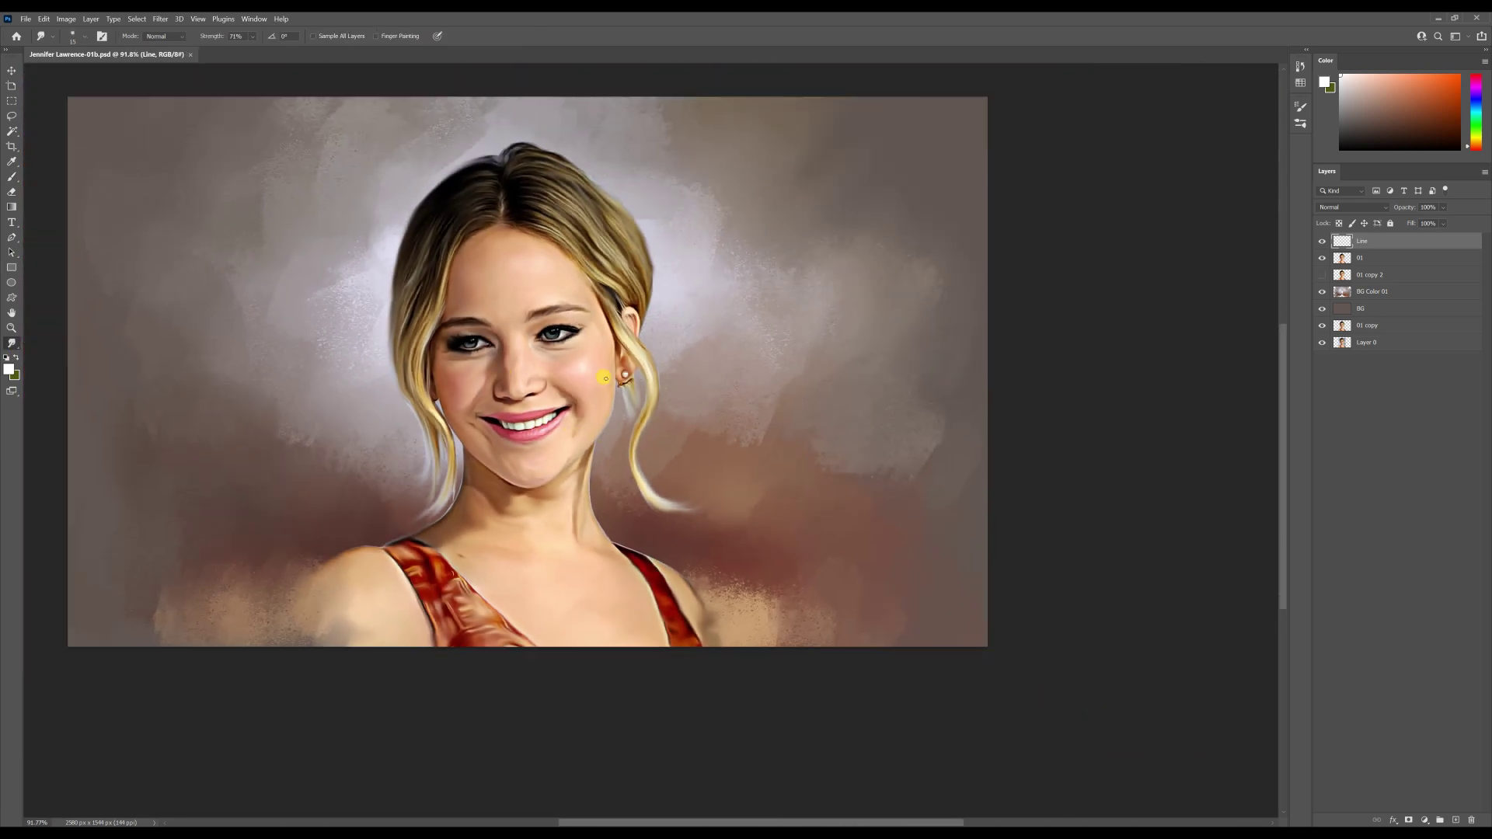
Raise the brush opacity to 91% and paint small white highlights in the eyes.
scroll(342, 302, "up", 5)
scroll(342, 302, "up", 2)
key("b")
left_click(268, 36)
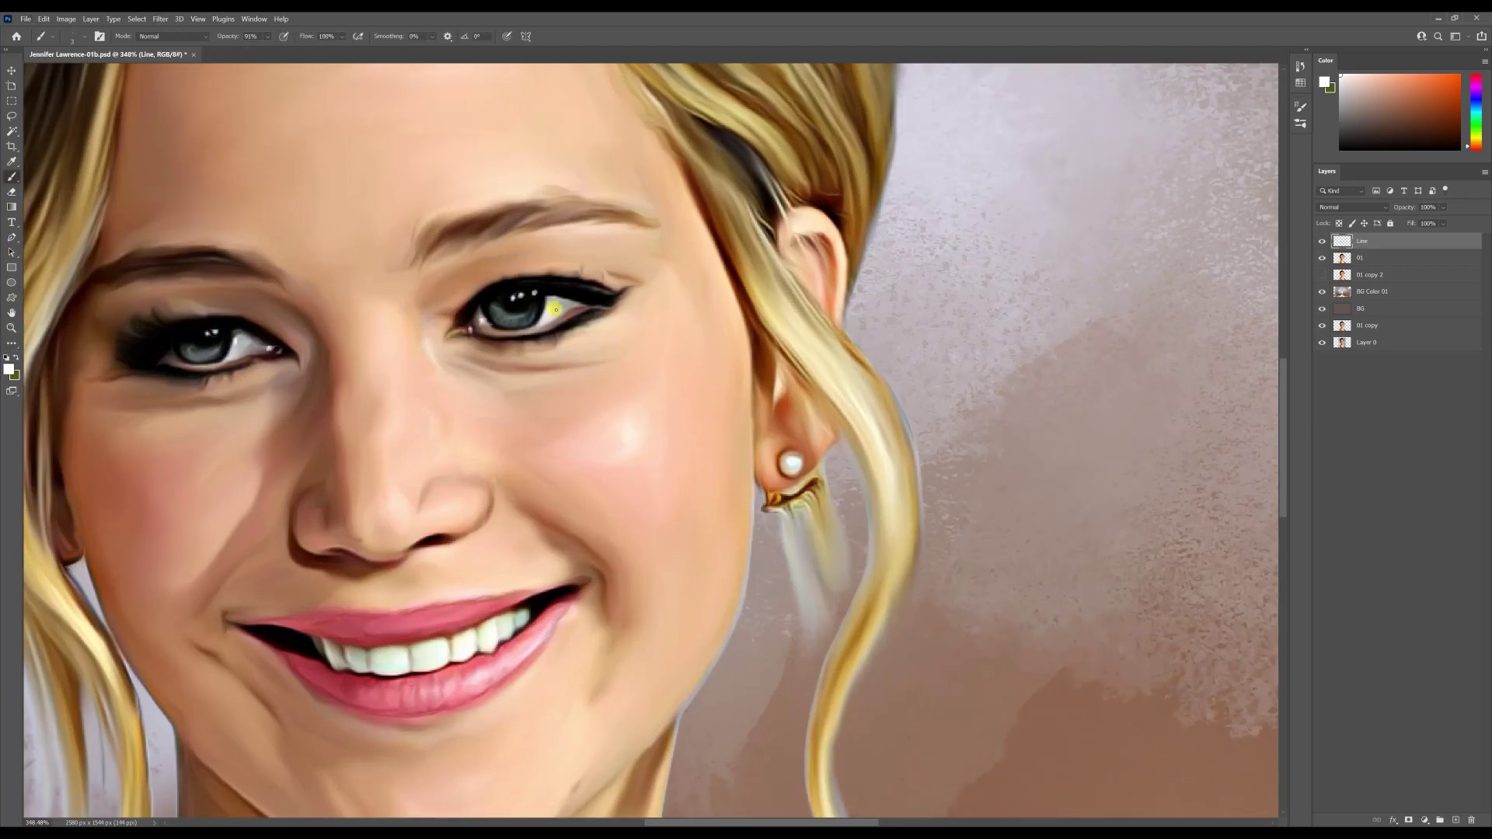
scroll(477, 328, "down", 6)
Smudge the neck, chest, dress straps and shoulder edges smooth on layer 01, and save the file.
scroll(298, 415, "up", 3)
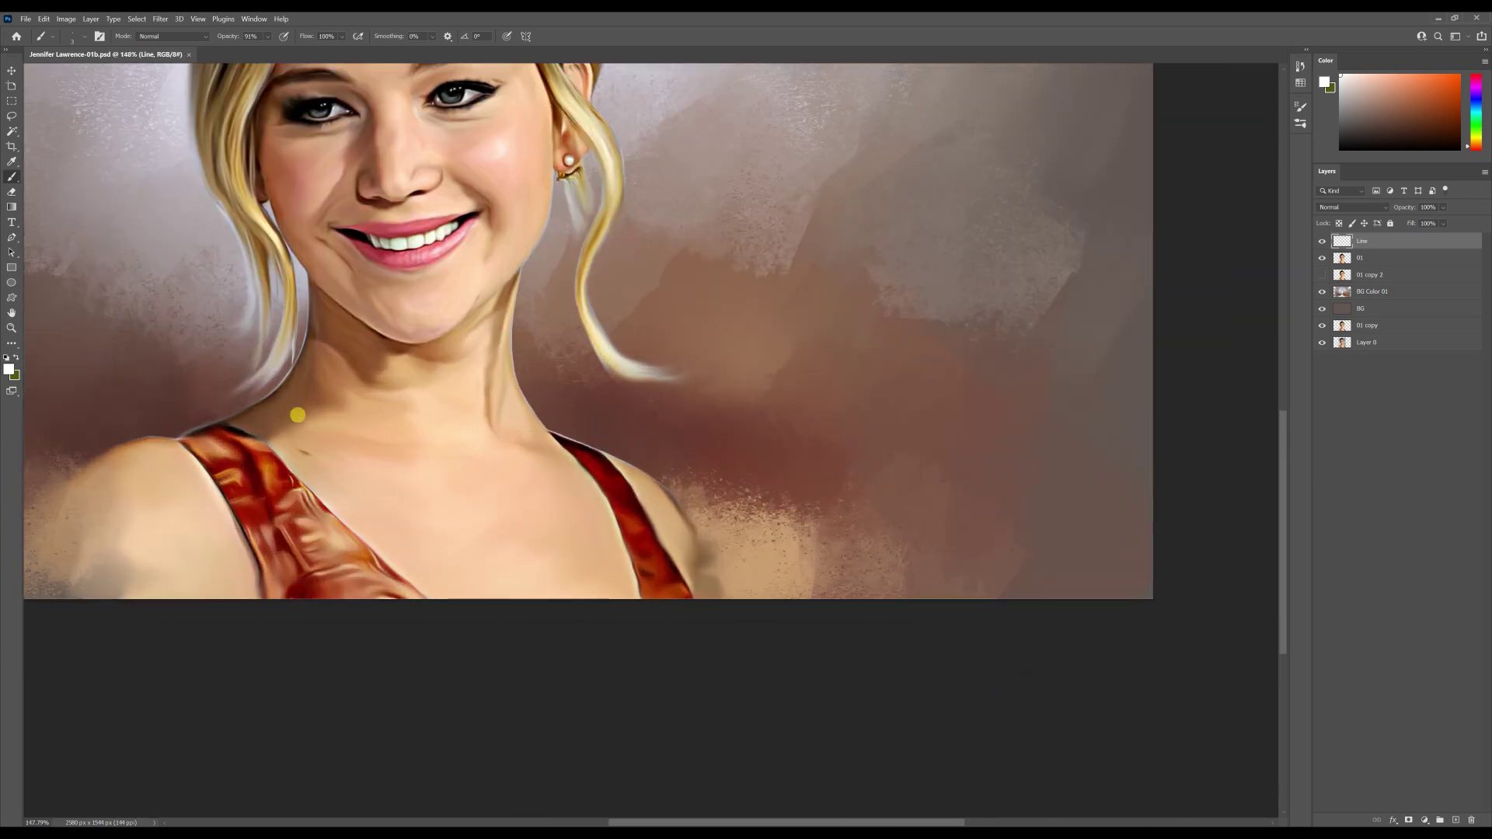
left_click(1370, 258)
left_click(11, 344)
mouse_move(480, 375)
left_mouse_down()
mouse_move(398, 414)
mouse_move(317, 406)
mouse_move(389, 402)
left_mouse_up()
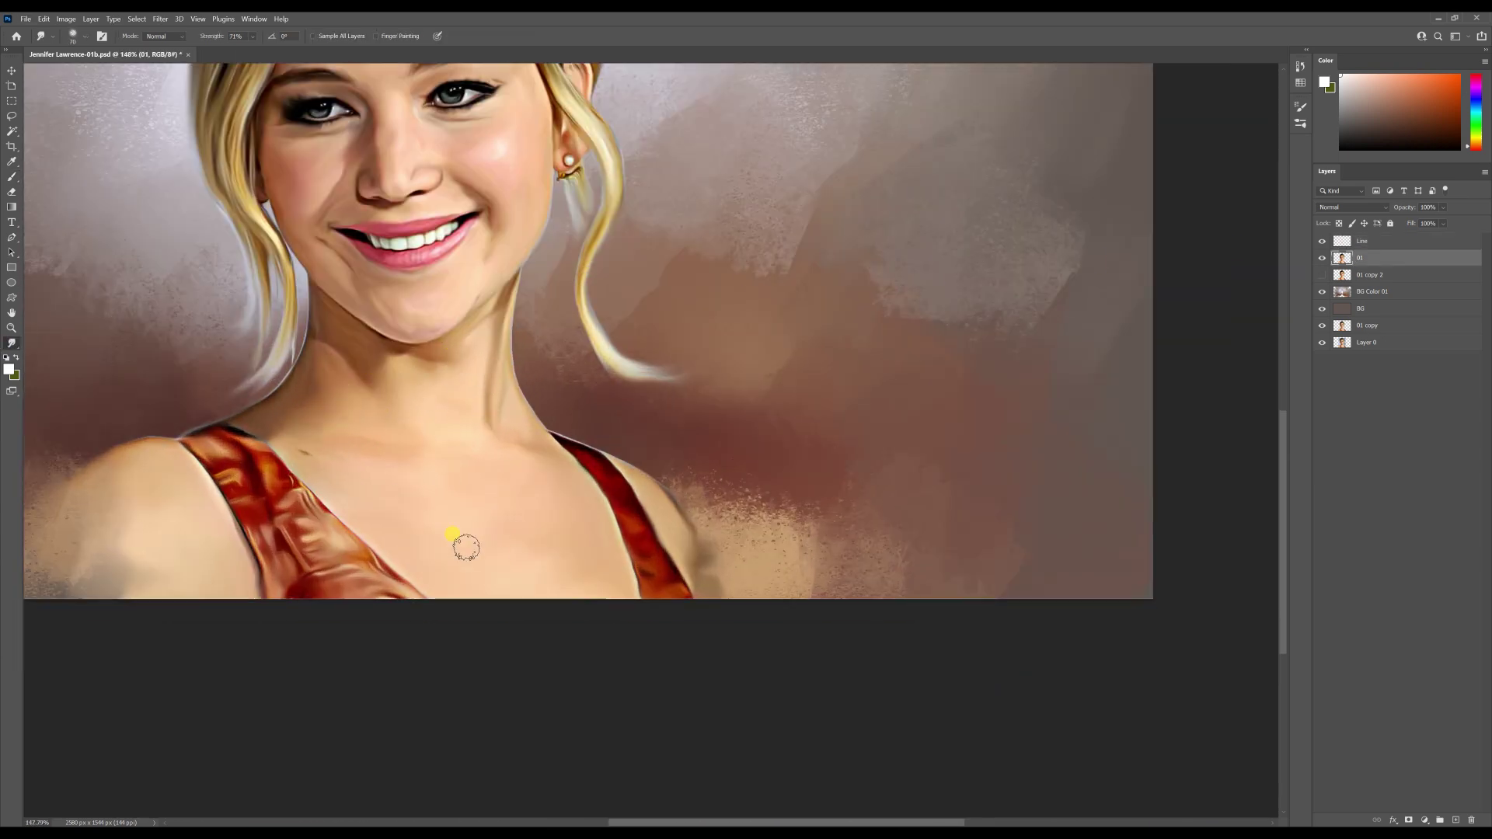
mouse_move(619, 551)
left_mouse_down()
mouse_move(389, 594)
mouse_move(280, 530)
mouse_move(299, 535)
mouse_move(263, 554)
mouse_move(346, 576)
mouse_move(350, 552)
mouse_move(192, 440)
left_mouse_up()
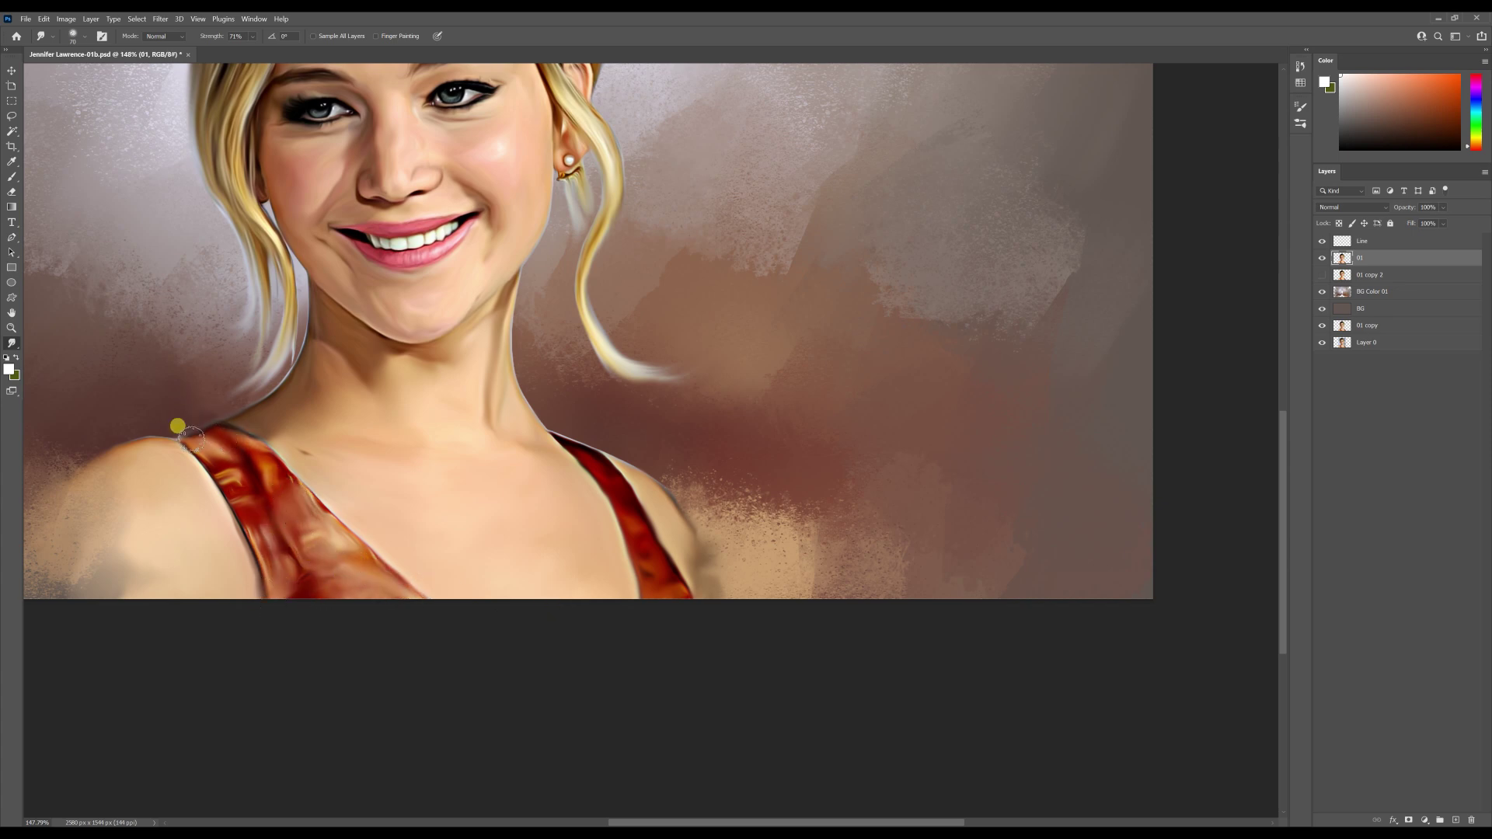
mouse_move(577, 448)
left_mouse_down()
mouse_move(631, 498)
mouse_move(699, 622)
left_mouse_up()
key("ctrl+s")
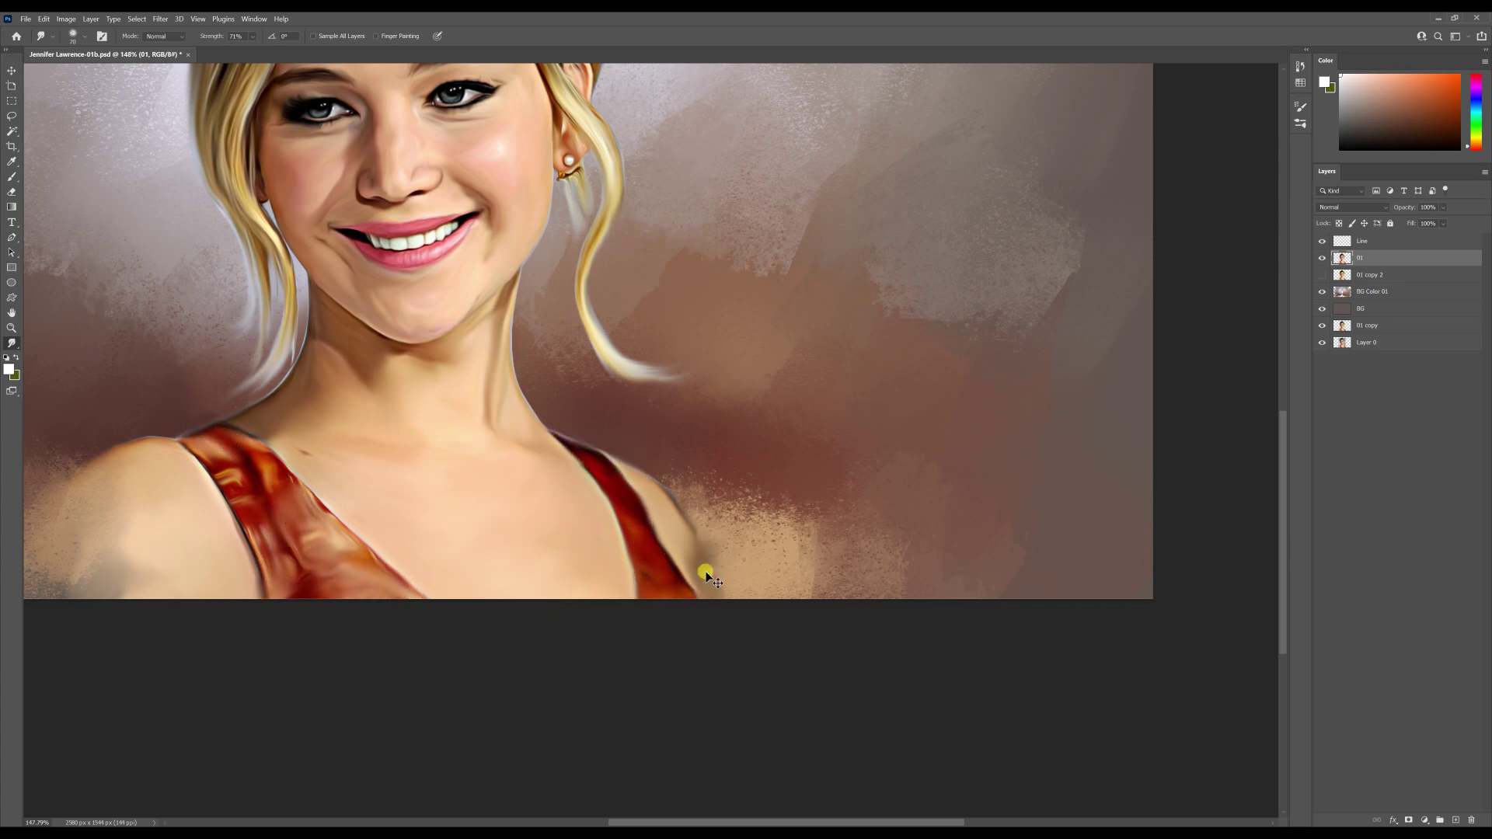
Save the document under the name Jennifer Lawrence-01.psd, replacing the existing file.
scroll(608, 587, "down", 5)
key("ctrl+shift+s")
key("Return")
left_click(816, 427)
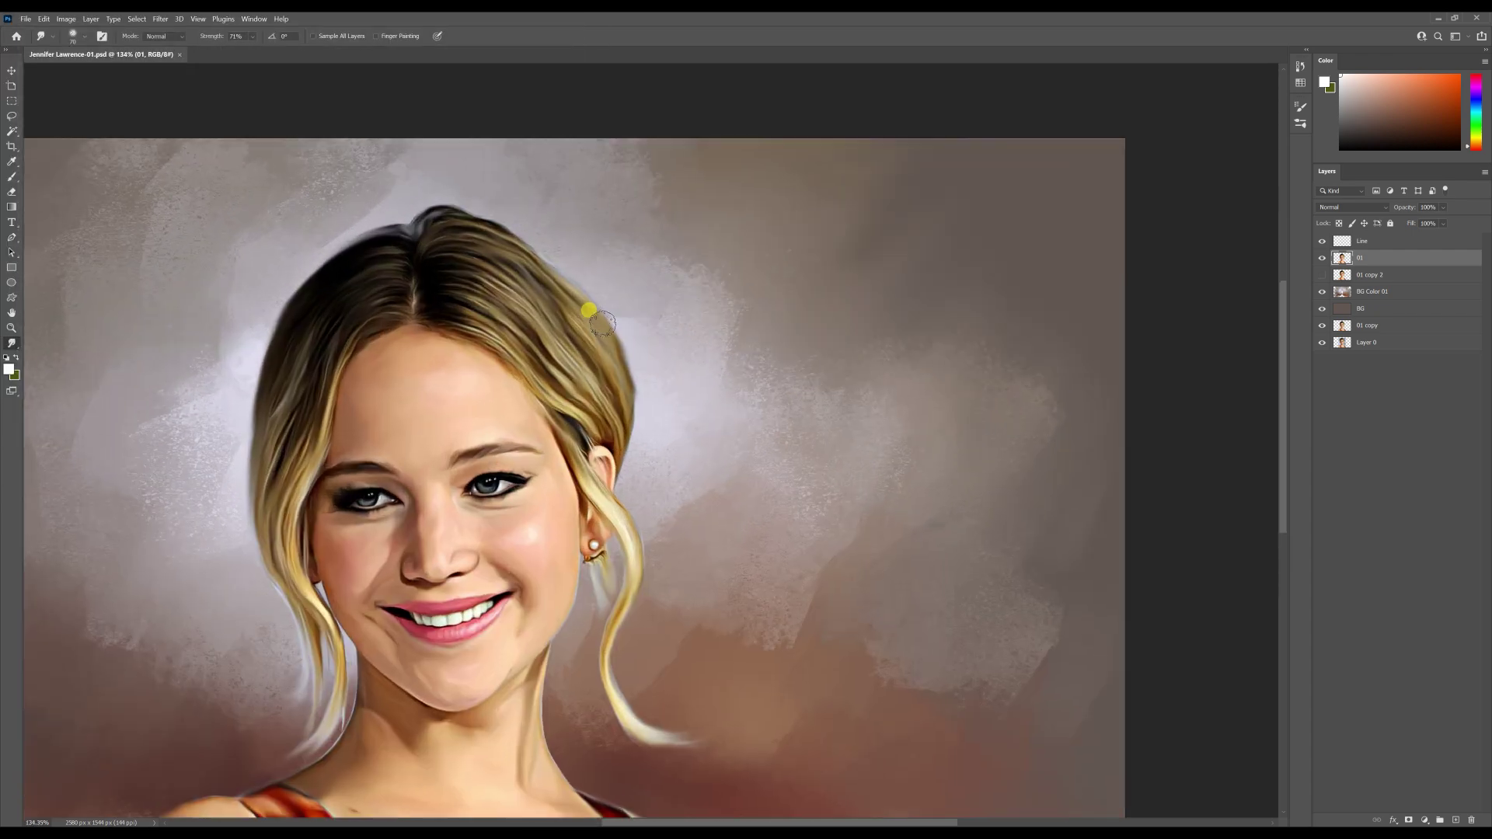
Create a layer named Color 01 above the Line layer and load layer 01's outline as a selection.
scroll(450, 402, "down", 5)
scroll(466, 420, "up", 3)
scroll(480, 336, "down", 3)
scroll(474, 420, "up", 6)
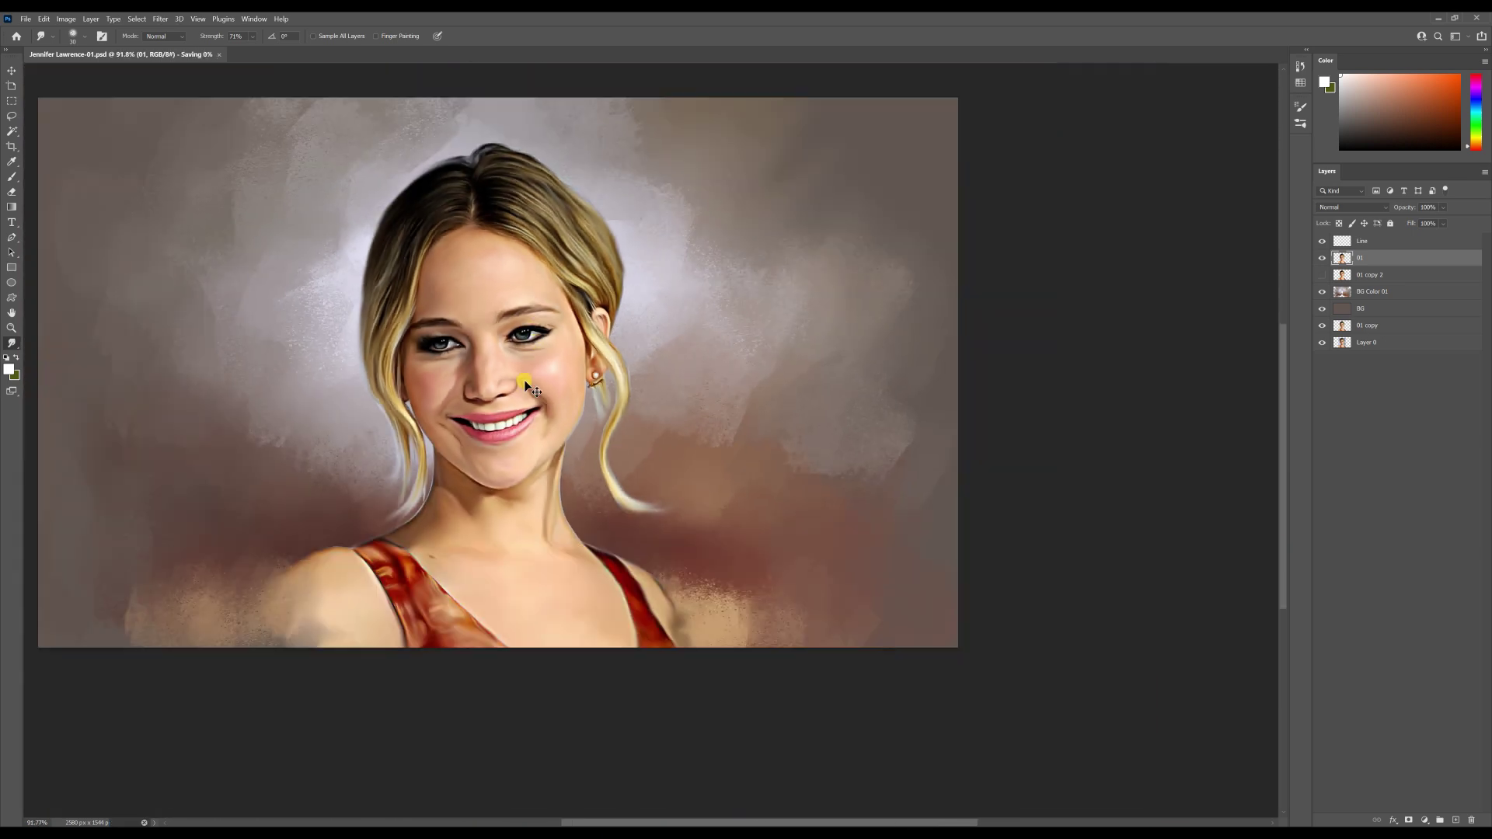
left_click(1368, 243)
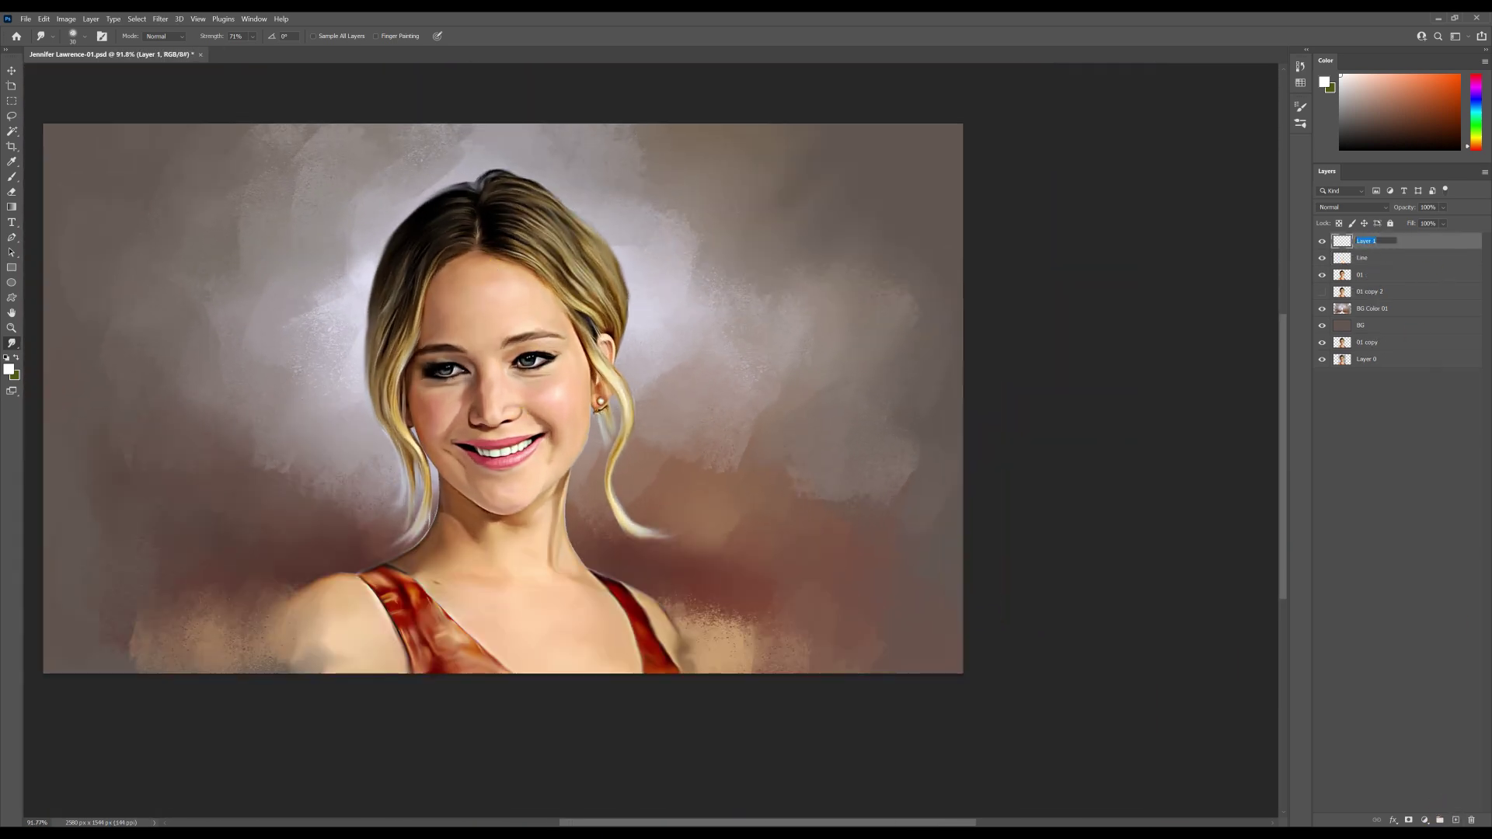
left_click(1343, 277, "ctrl")
Choose a deep red foreground color for the Brush and set the Color 01 layer's blend mode to Color.
left_click(12, 177)
left_click(9, 369)
left_click(942, 612)
left_click(927, 519)
left_click(1046, 464)
left_click(1352, 208)
left_click(1331, 484)
Lower the brush opacity and paint red tints on the cheeks, nose, forehead, chin, neck, chest and shoulder.
left_click(268, 37)
left_click_drag(290, 53, 267, 53)
scroll(540, 401, "up", 6)
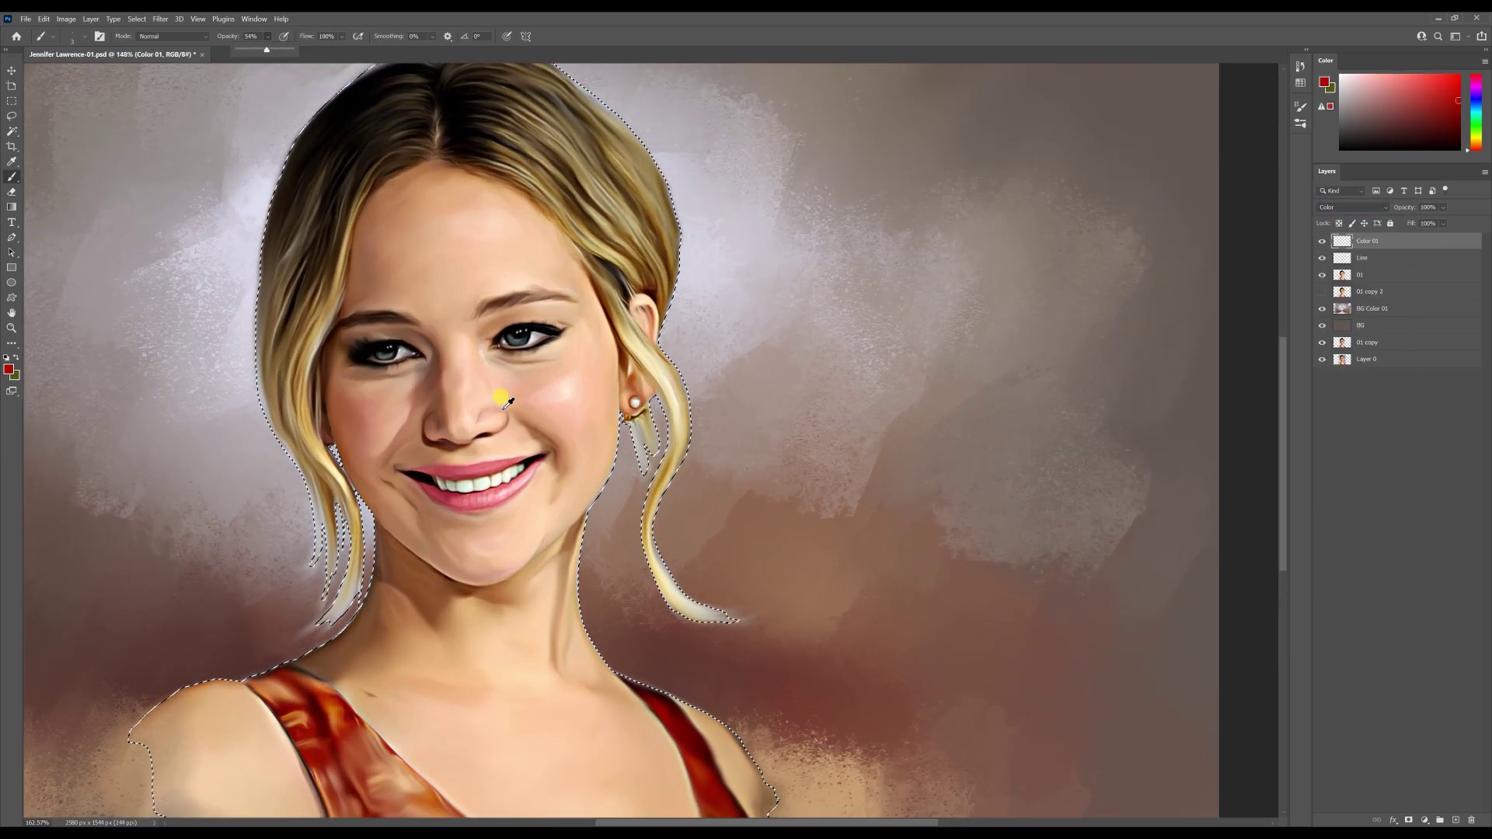
left_click_drag(555, 408, 573, 391)
left_click_drag(449, 354, 448, 392)
mouse_move(372, 412)
left_mouse_down()
mouse_move(357, 432)
mouse_move(363, 418)
left_mouse_up()
left_click_drag(473, 565, 495, 568)
left_click_drag(437, 232, 446, 231)
scroll(469, 343, "down", 5)
left_click_drag(523, 597, 546, 595)
mouse_move(491, 519)
left_mouse_down()
mouse_move(501, 611)
mouse_move(417, 547)
left_mouse_up()
left_click_drag(471, 614, 509, 616)
left_click_drag(303, 595, 340, 648)
Add smaller red touches around the ear, brow and eyes, shrinking the brush for the finest areas.
scroll(509, 561, "up", 1)
left_click_drag(599, 290, 595, 342)
scroll(480, 449, "up", 1)
left_click_drag(553, 256, 546, 217)
key("[")
key("[")
key("[")
key("[")
key("[")
key("[")
key("[")
key("[")
left_click_drag(486, 300, 523, 291)
left_click_drag(419, 308, 398, 314)
Blend the red tints on the forehead, cheeks, nose and chin with the Smudge tool.
scroll(396, 311, "up", 3)
left_click(11, 342)
mouse_move(396, 186)
left_mouse_down()
mouse_move(423, 166)
mouse_move(465, 216)
left_mouse_up()
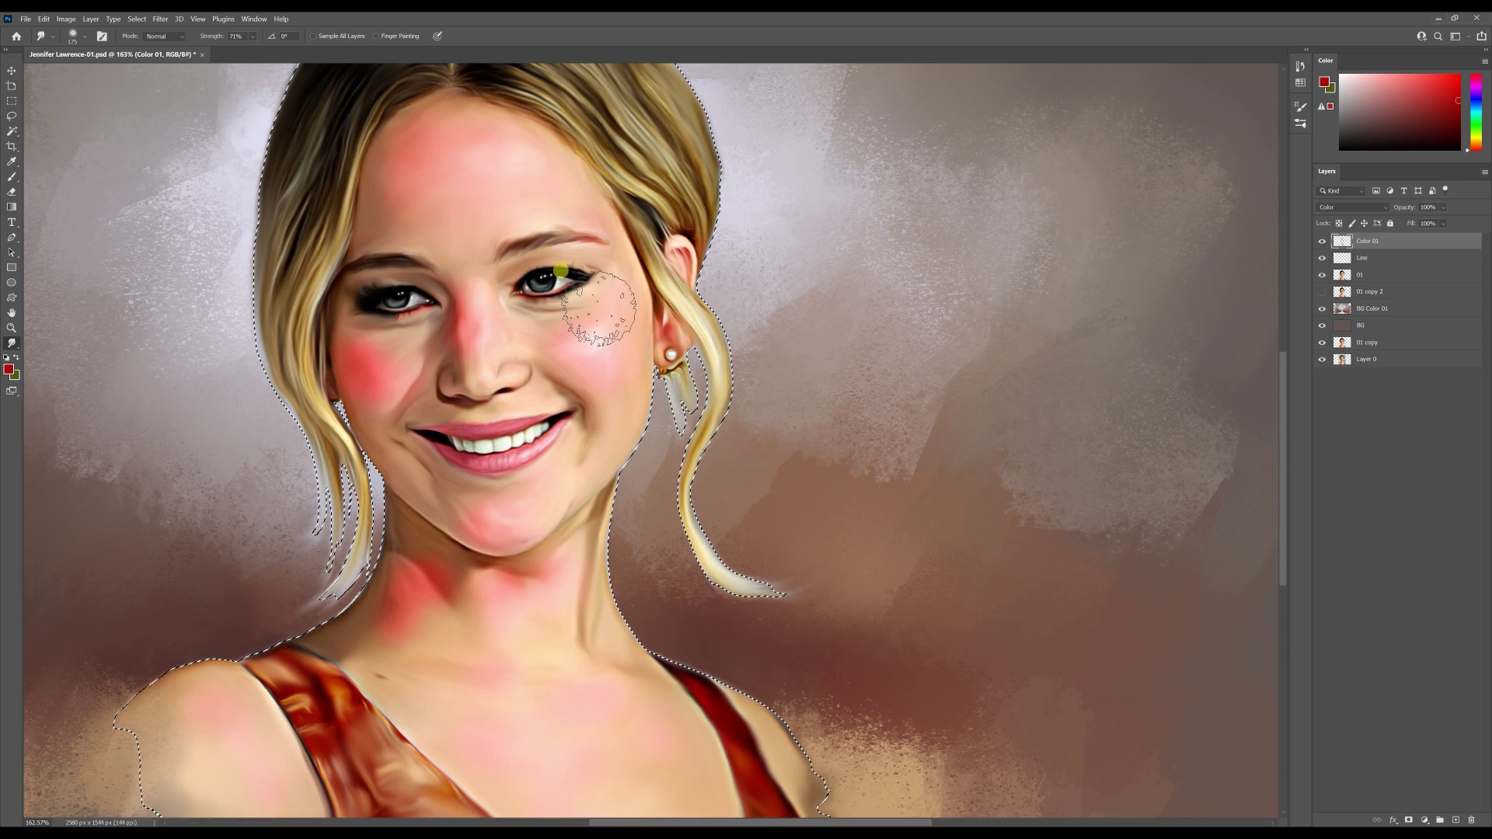
left_click_drag(424, 350, 490, 385)
mouse_move(586, 370)
left_mouse_down()
mouse_move(628, 385)
mouse_move(653, 343)
mouse_move(617, 267)
mouse_move(597, 309)
mouse_move(592, 473)
left_mouse_up()
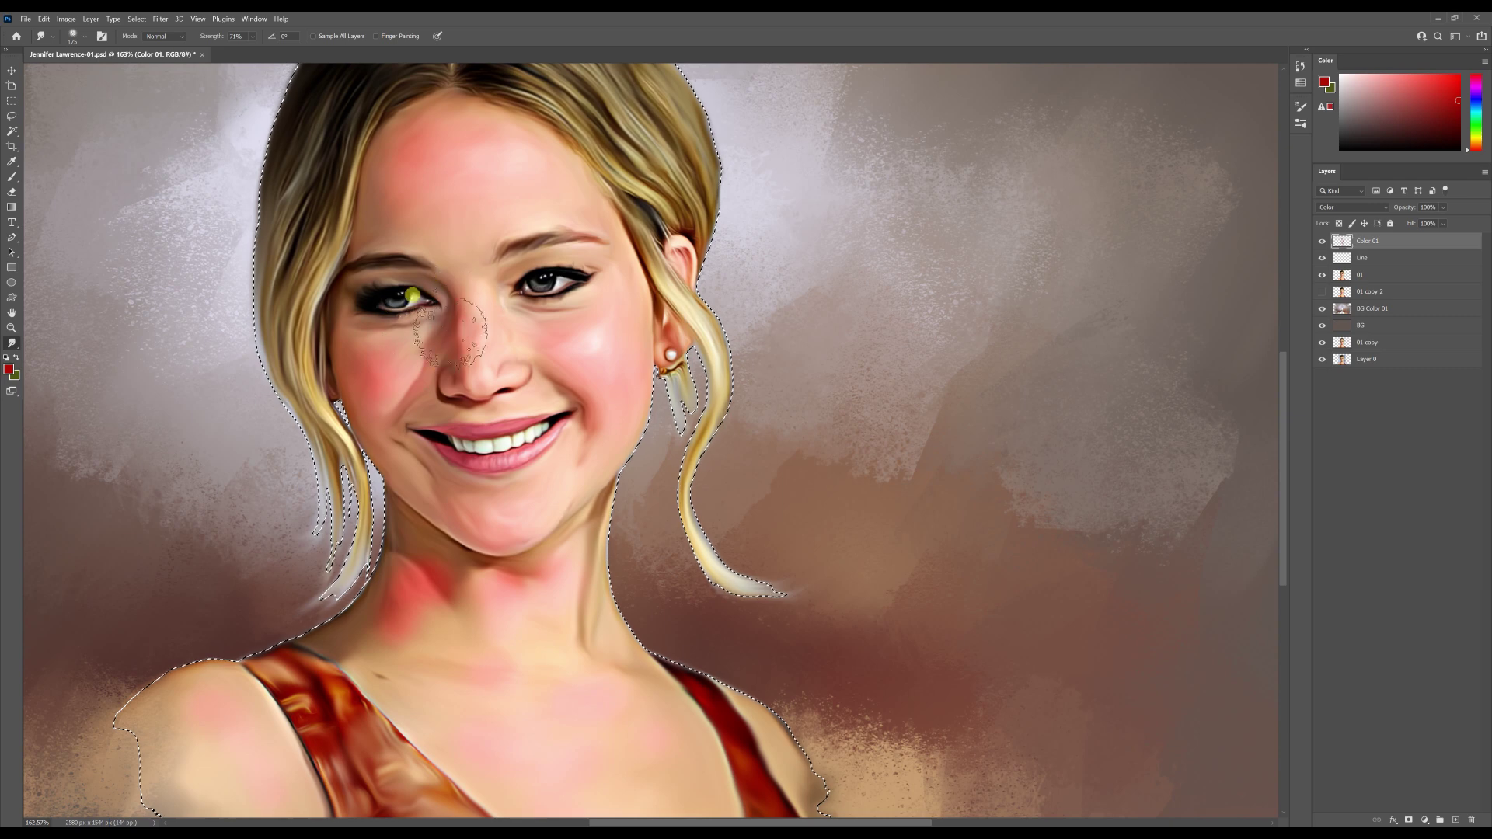
Smudge the red tints on the neck, shoulder and chest, and save the document as Jennifer Lawrence-01a.
left_click_drag(410, 587, 461, 632)
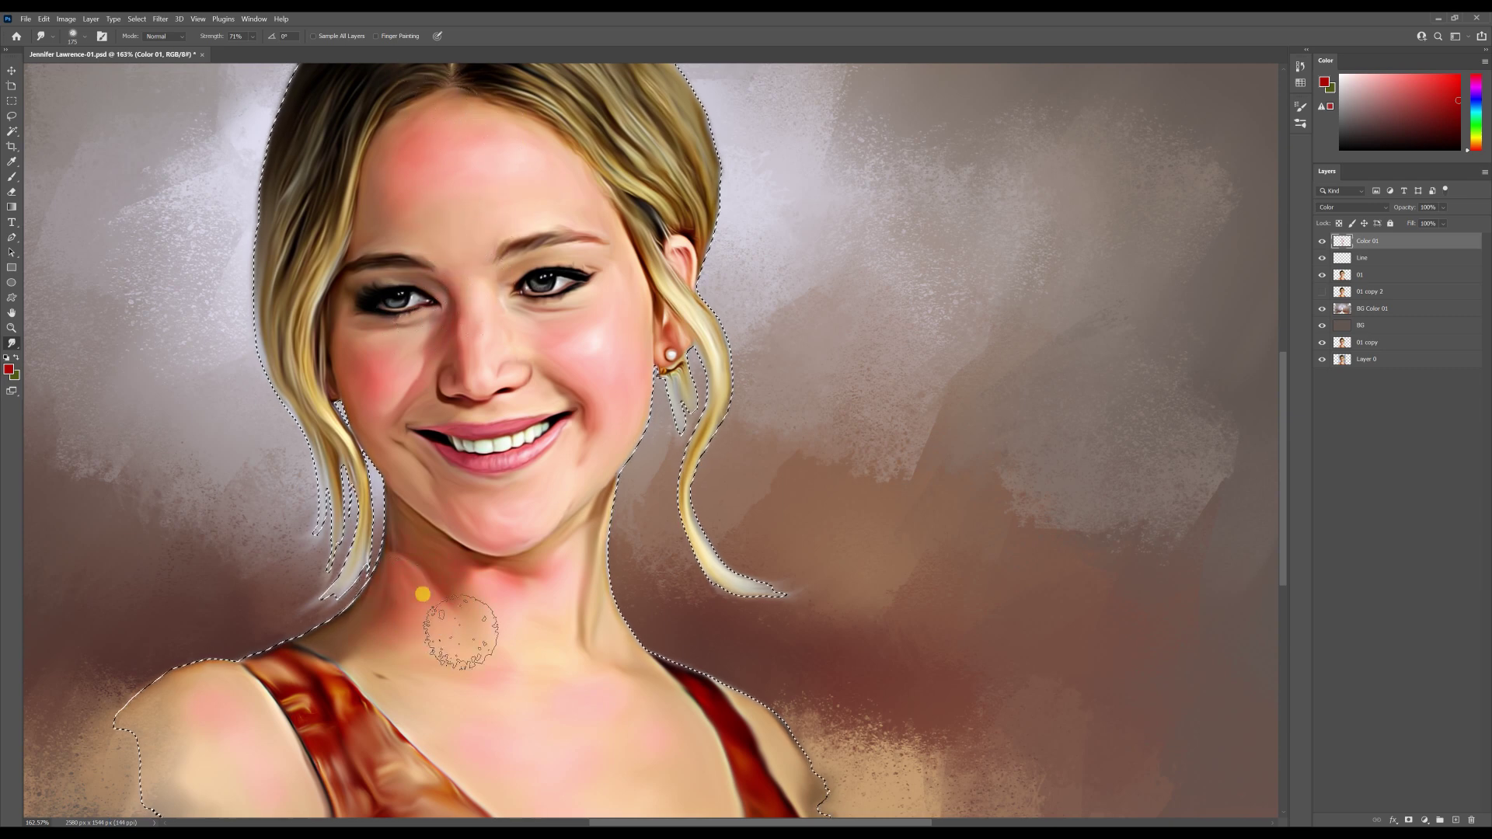
scroll(436, 550, "down", 3)
mouse_move(311, 663)
left_mouse_down()
mouse_move(343, 704)
mouse_move(320, 717)
left_mouse_up()
left_click_drag(651, 707, 569, 591)
mouse_move(468, 708)
left_mouse_down()
mouse_move(459, 207)
mouse_move(433, 240)
mouse_move(573, 476)
left_mouse_up()
scroll(579, 481, "down", 2)
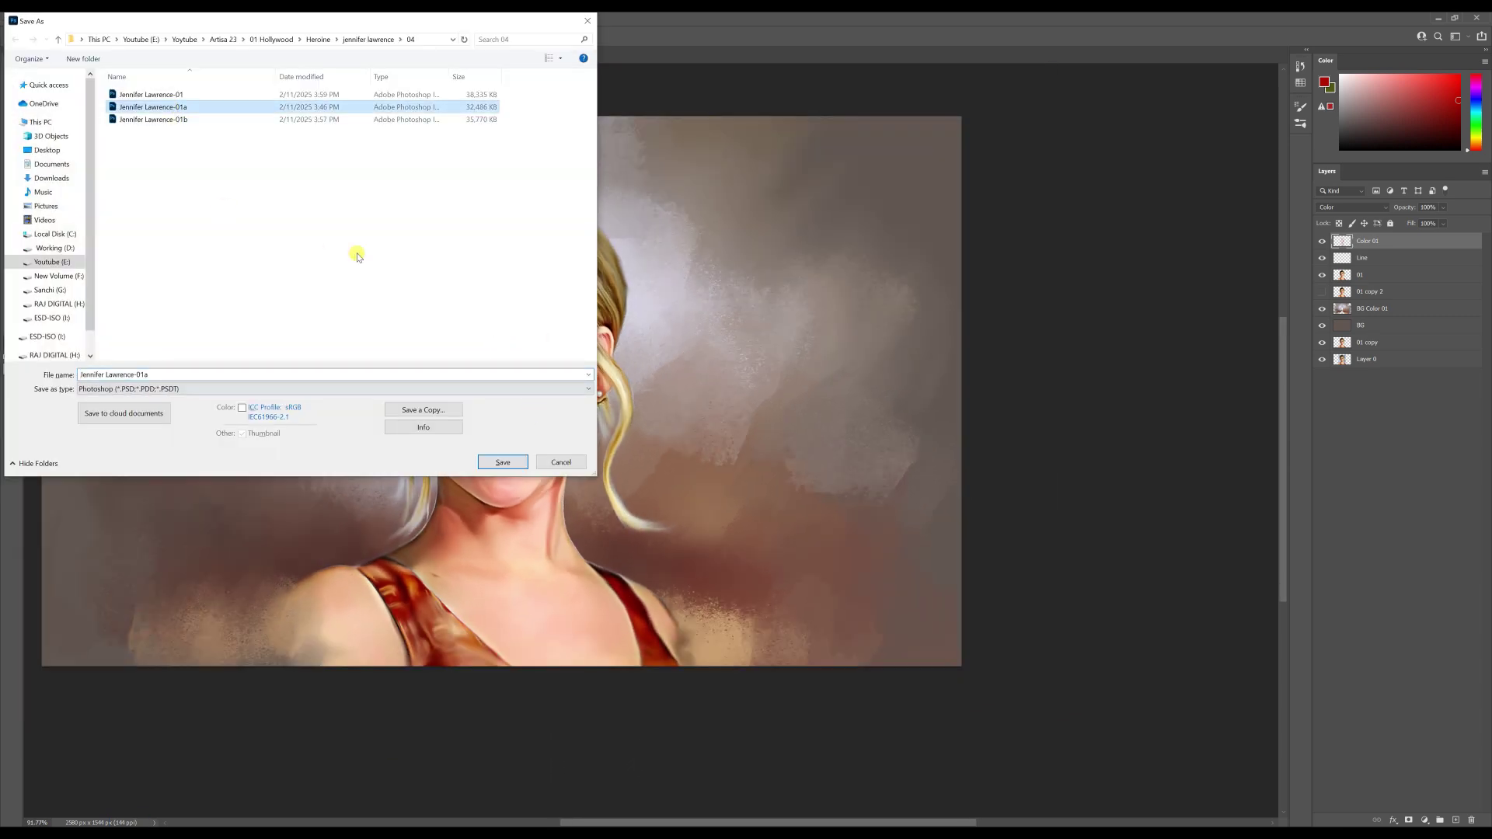
left_click(507, 463)
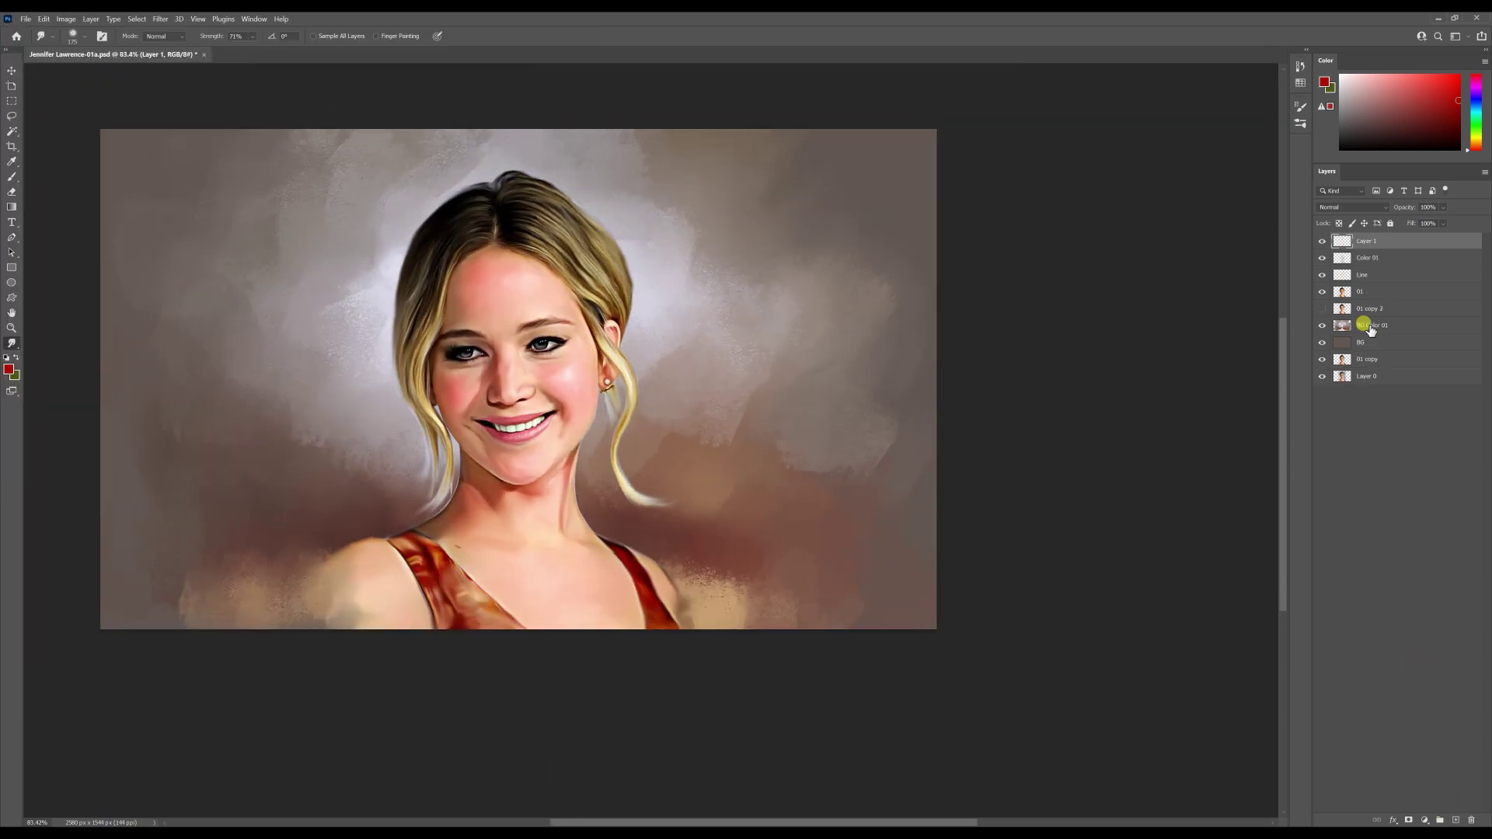
With layer 01's outline selected on a new layer named Color 02, choose an orange foreground color and set the blend mode to Color.
left_click(1344, 294, "ctrl")
left_click(9, 369)
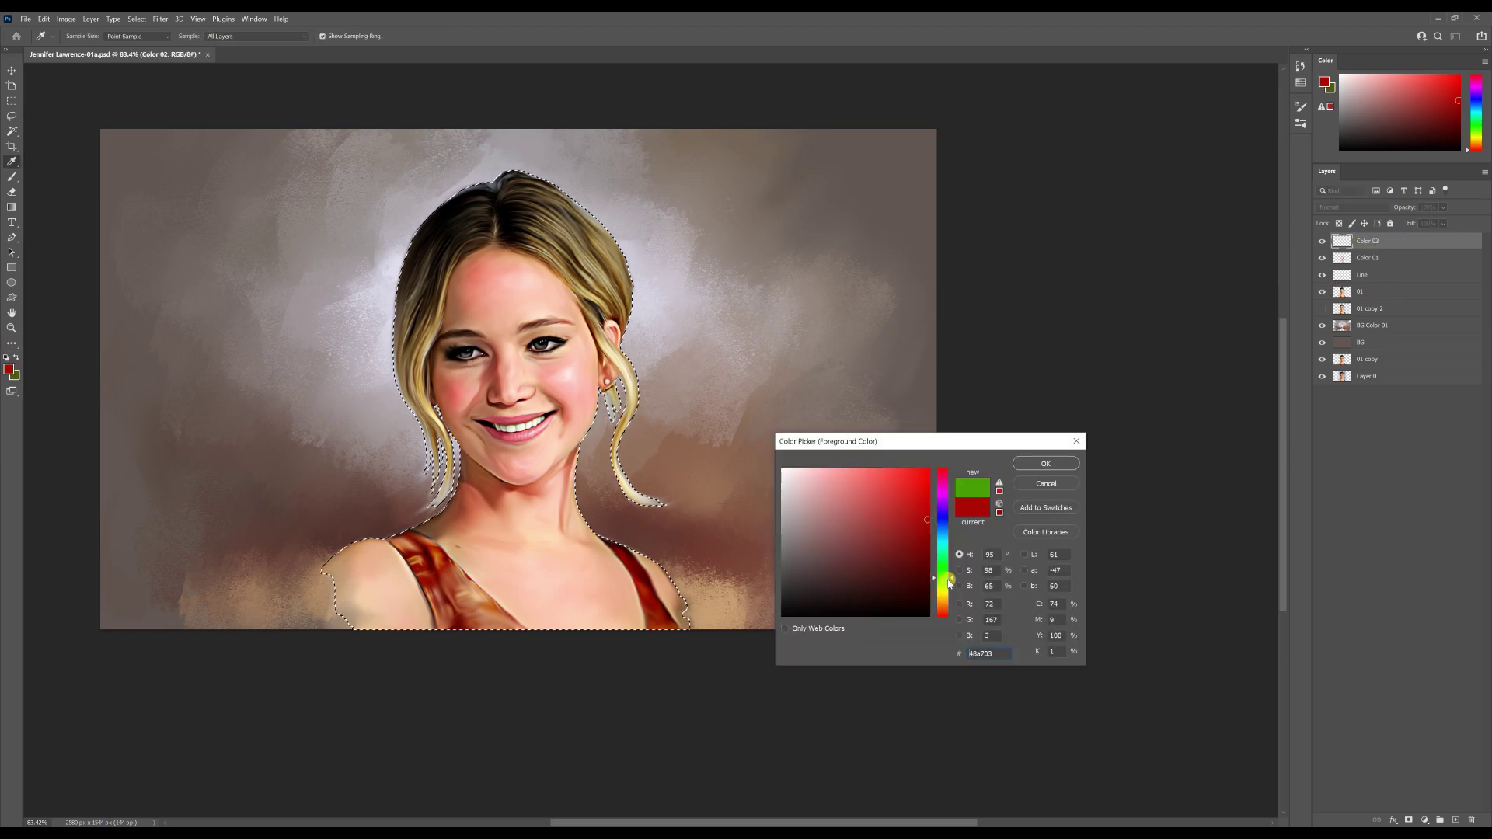
left_click(943, 596)
left_click(908, 472)
left_click(942, 600)
left_click(1027, 463)
left_click(1353, 207)
left_click(1343, 487)
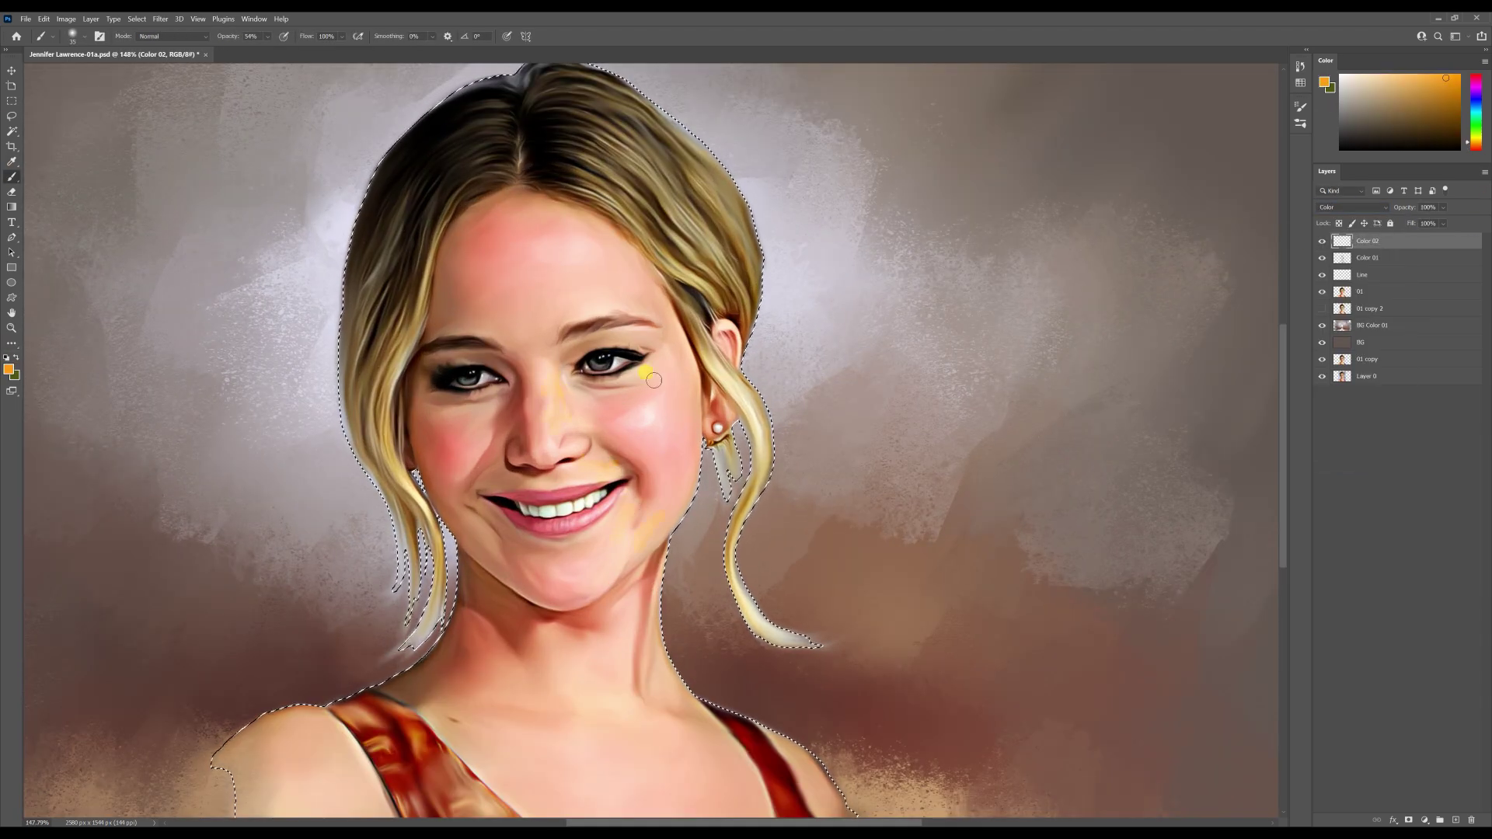
Paint orange tints on the cheeks, forehead, nose, eye areas and jaw on the Color 02 layer.
left_click_drag(654, 380, 606, 389)
left_click_drag(674, 343, 637, 293)
left_click_drag(587, 226, 504, 213)
left_click_drag(484, 299, 536, 338)
left_click_drag(445, 400, 494, 404)
left_click_drag(586, 447, 556, 458)
left_click_drag(473, 514, 527, 566)
Paint orange tints on the neck, chest and shoulders, and save the file.
left_click_drag(550, 637, 596, 732)
left_click_drag(605, 584, 643, 340)
left_click_drag(696, 527, 702, 583)
left_click_drag(820, 552, 840, 585)
left_click_drag(615, 566, 555, 553)
left_click_drag(553, 532, 513, 519)
mouse_move(284, 535)
left_mouse_down()
mouse_move(318, 522)
mouse_move(342, 567)
left_mouse_up()
scroll(334, 540, "down", 4)
key("ctrl+s")
Blend the orange tints across the face, neck and shoulders with the Smudge tool.
left_click(11, 343)
scroll(432, 283, "up", 4)
mouse_move(412, 264)
left_mouse_down()
mouse_move(480, 115)
mouse_move(487, 288)
mouse_move(570, 281)
mouse_move(565, 319)
mouse_move(476, 458)
mouse_move(621, 429)
mouse_move(646, 368)
left_mouse_up()
left_click_drag(556, 205, 568, 157)
mouse_move(536, 548)
left_mouse_down()
mouse_move(531, 581)
mouse_move(466, 622)
mouse_move(466, 650)
mouse_move(267, 656)
mouse_move(232, 592)
left_mouse_up()
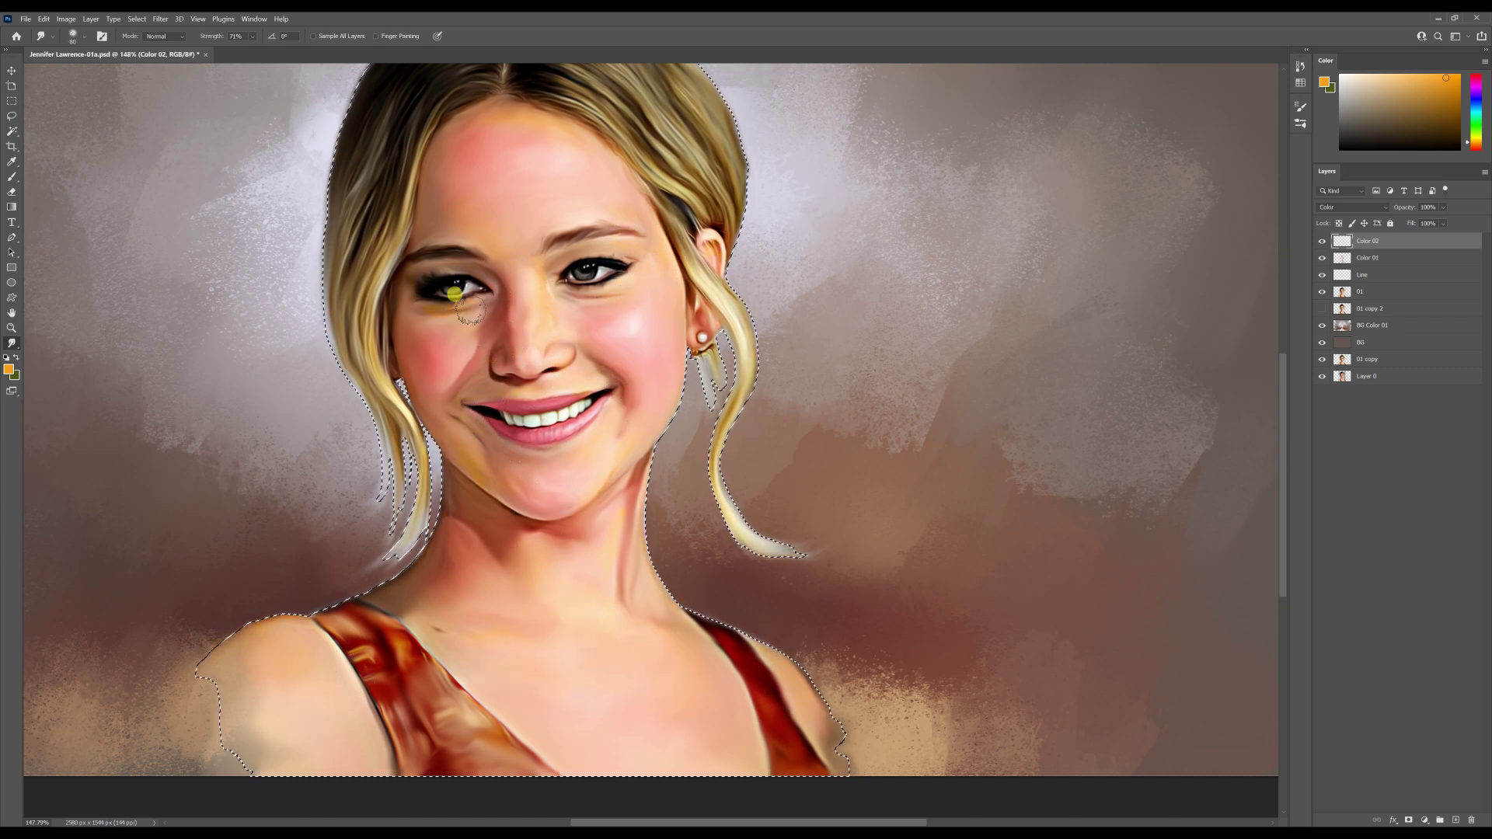
scroll(492, 466, "down", 3)
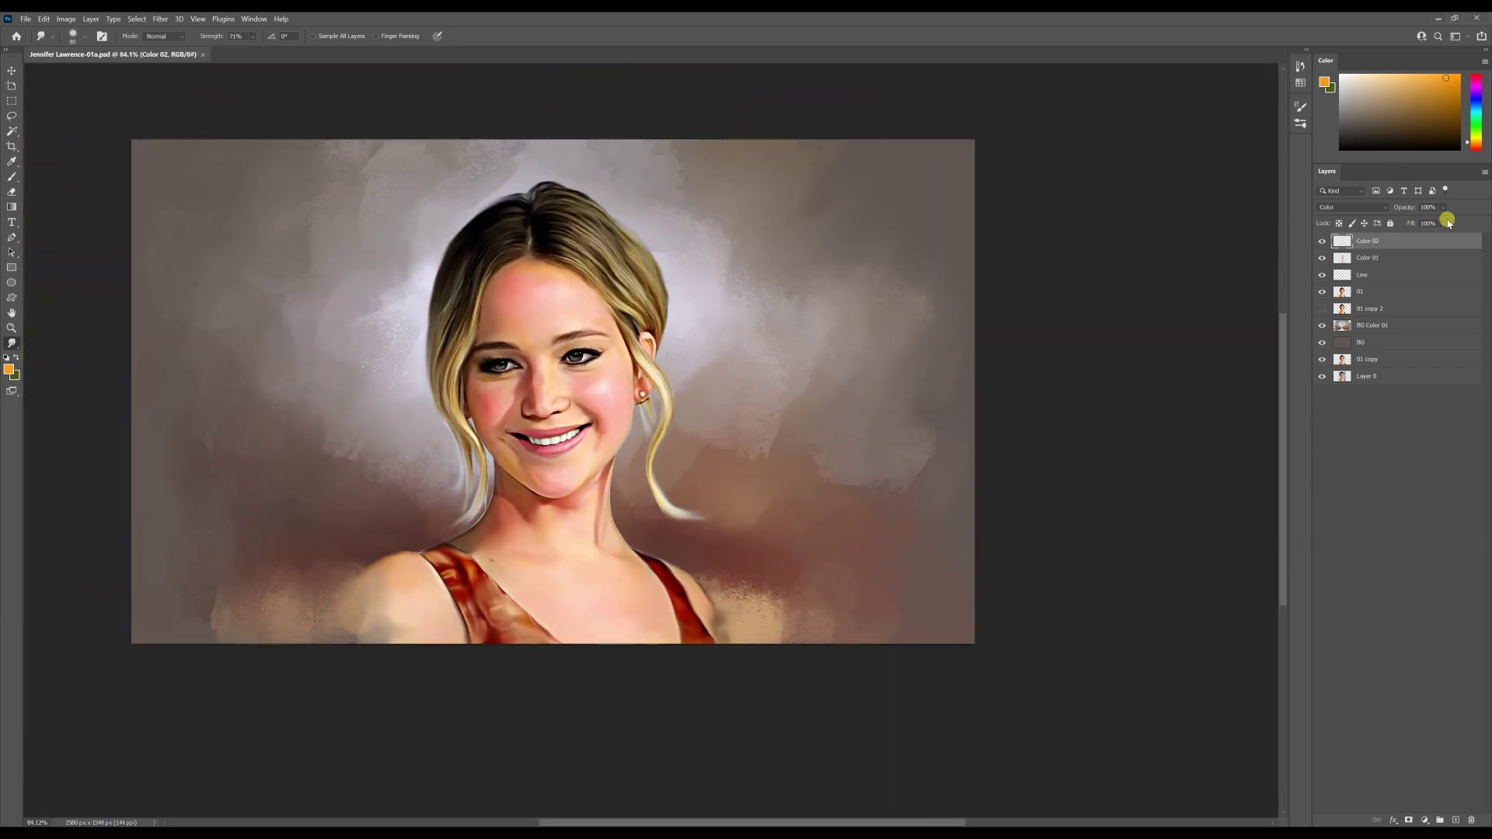
Set the Color 02 layer's opacity to 90% and fill to 87%, and save the file as Jennifer Lawrence-01b.
left_click(1447, 224)
scroll(740, 328, "down", 2)
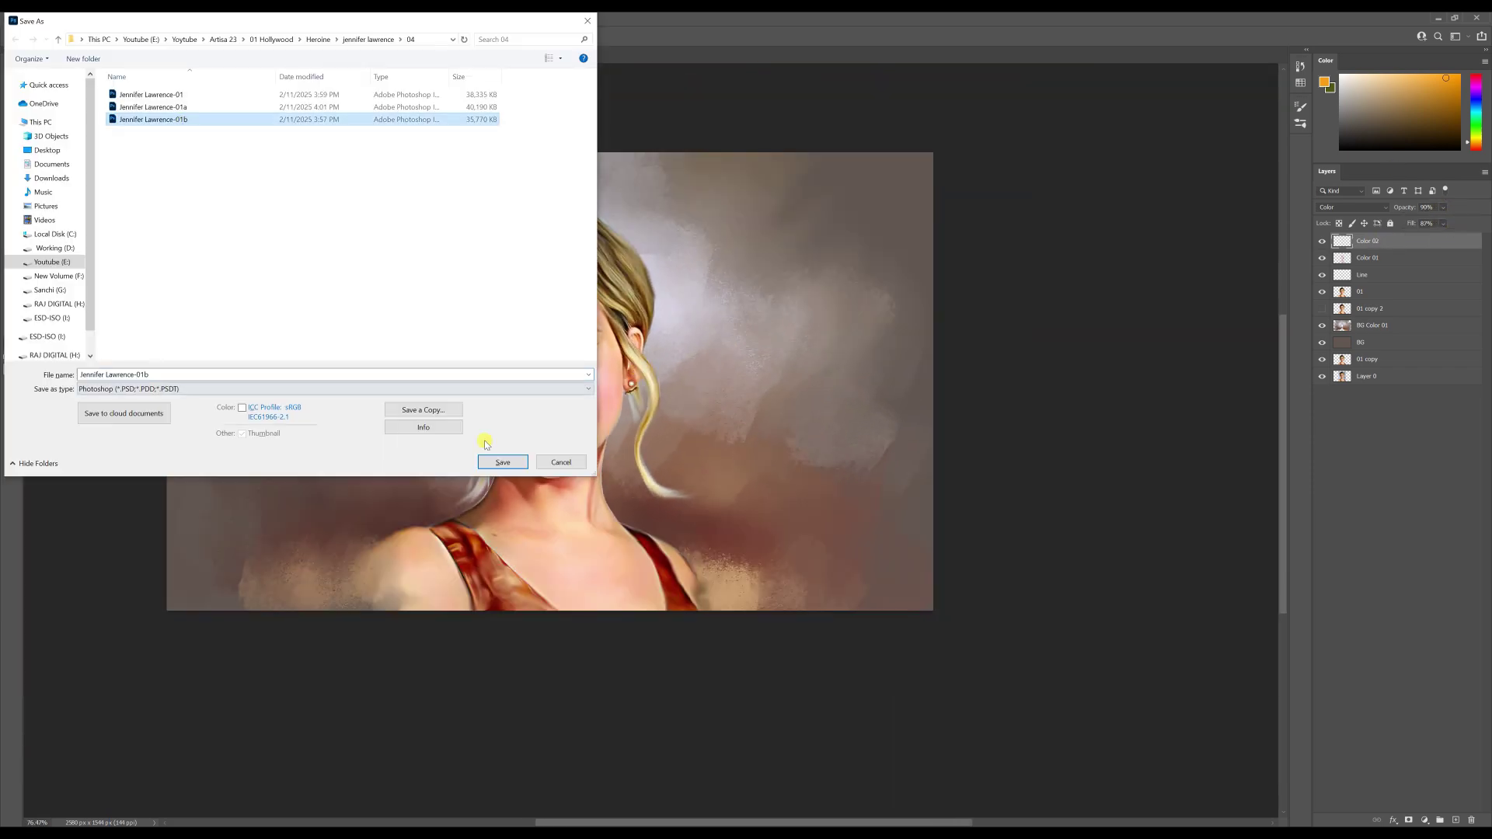
left_click(492, 454)
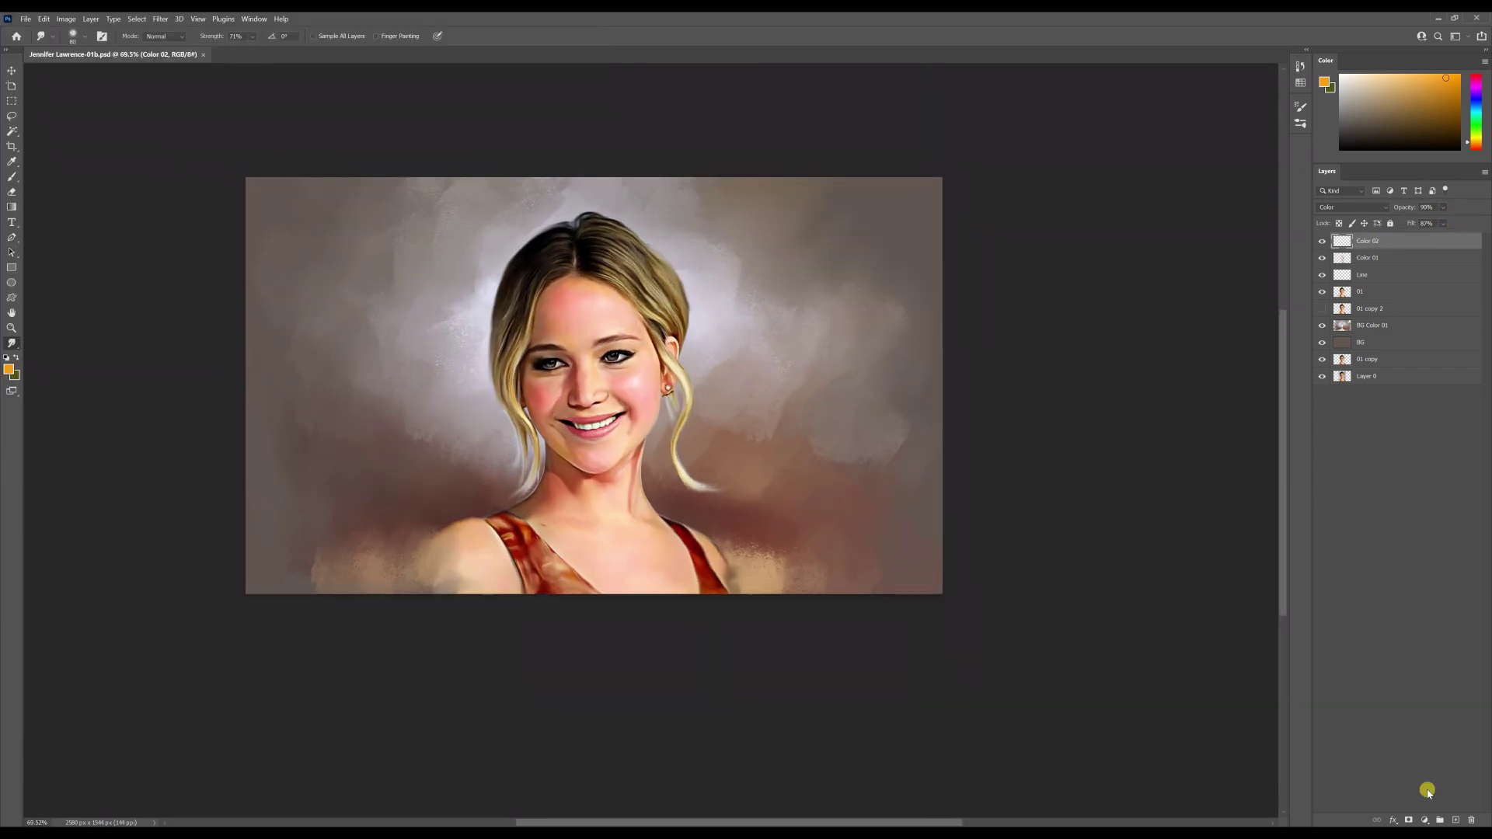
With layer 01's outline selected on a new layer named Color 03, choose a light blue foreground color and set the blend mode to Color.
double_click(1366, 241)
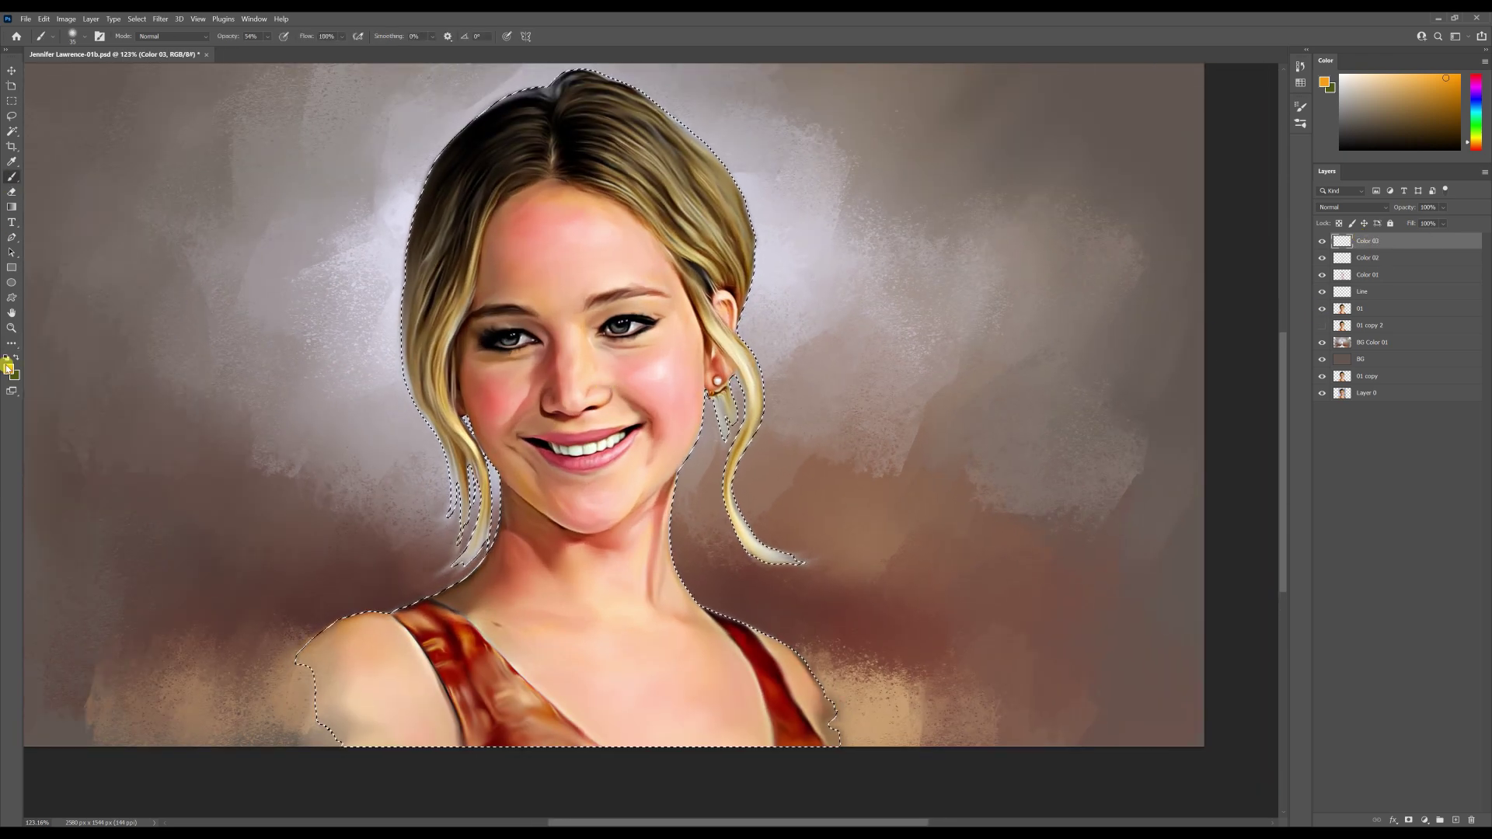
left_click(9, 369)
left_click(845, 498)
key("Return")
key("b")
Paint light blue tints on the forehead edges, jaw, chin and under the eye on the Color 03 layer.
left_click_drag(496, 252, 509, 293)
mouse_move(695, 417)
left_mouse_down()
mouse_move(686, 457)
mouse_move(631, 497)
left_mouse_up()
left_click_drag(549, 468, 567, 483)
left_click_drag(599, 346, 623, 356)
left_click_drag(637, 241, 645, 253)
left_click_drag(658, 269, 660, 278)
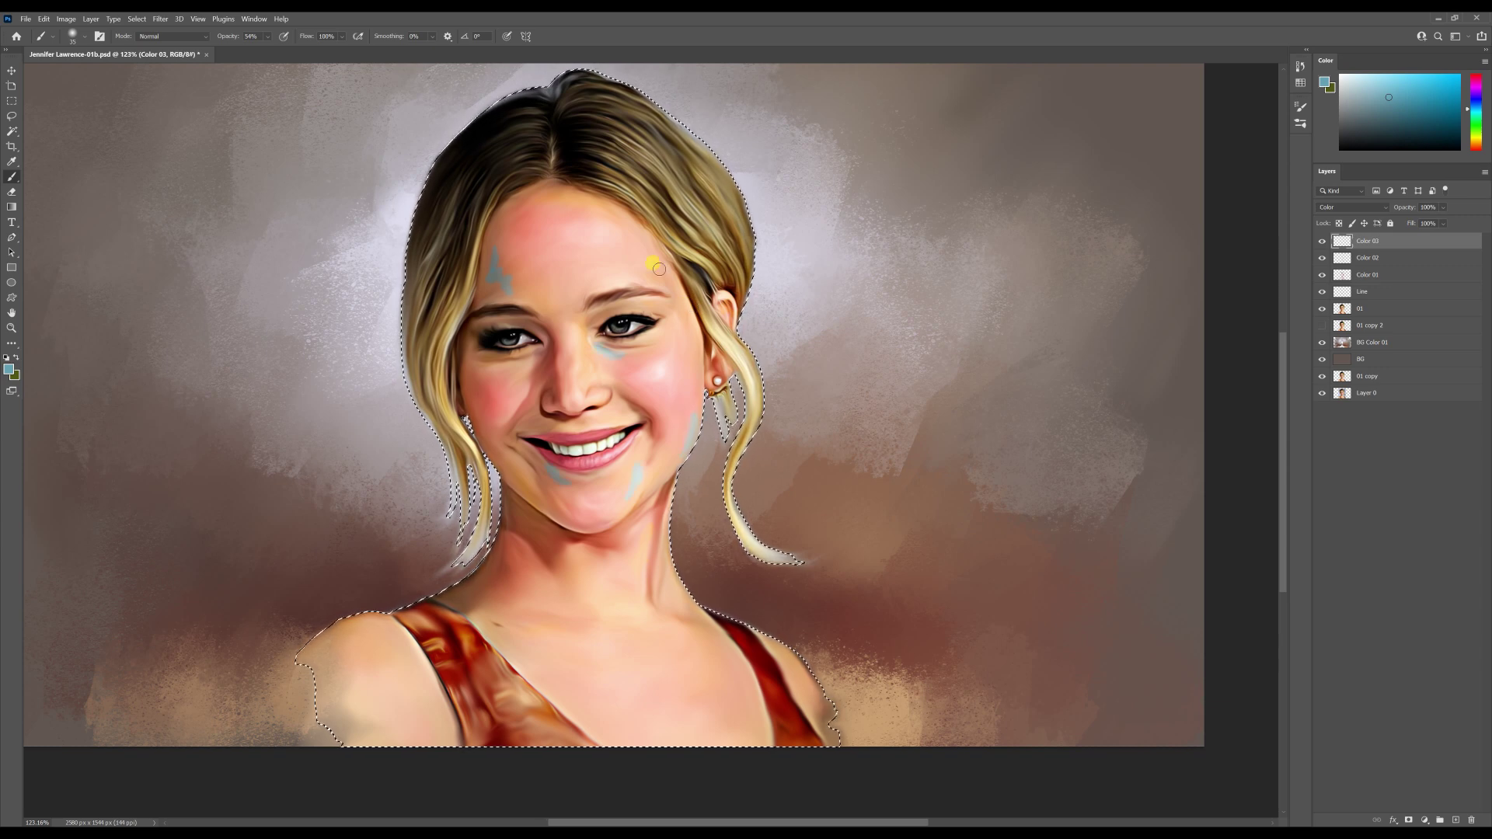
Paint light blue tints on the neck, chest, shoulders and parts of the hair.
mouse_move(645, 539)
left_mouse_down()
mouse_move(640, 581)
mouse_move(593, 603)
left_mouse_up()
left_click_drag(513, 639, 554, 643)
left_click_drag(384, 644, 432, 694)
left_click_drag(515, 714, 566, 735)
left_click_drag(600, 674, 574, 576)
left_click_drag(693, 574, 685, 611)
left_click_drag(469, 316, 476, 342)
left_click_drag(456, 268, 451, 275)
left_click_drag(564, 161, 569, 159)
left_click_drag(546, 103, 556, 105)
Blend the light blue tints into the hair and face with the Smudge tool.
key("r")
left_click_drag(566, 159, 460, 186)
mouse_move(549, 115)
left_mouse_down()
mouse_move(562, 107)
mouse_move(618, 168)
mouse_move(553, 104)
mouse_move(470, 201)
left_mouse_up()
left_click_drag(451, 273, 463, 266)
mouse_move(467, 330)
left_mouse_down()
mouse_move(482, 312)
mouse_move(478, 344)
left_mouse_up()
left_click_drag(535, 384, 503, 369)
left_click_drag(603, 395, 616, 370)
left_click_drag(657, 349, 667, 324)
mouse_move(574, 248)
left_mouse_down()
mouse_move(598, 259)
mouse_move(583, 254)
left_mouse_up()
left_click_drag(557, 483, 567, 505)
left_click_drag(617, 444, 612, 480)
Smudge the light blue tints smoothly across the neck, chest and shoulders.
mouse_move(489, 541)
left_mouse_down()
mouse_move(523, 559)
mouse_move(507, 566)
left_mouse_up()
left_click_drag(611, 549, 650, 535)
mouse_move(687, 577)
left_mouse_down()
mouse_move(678, 568)
mouse_move(682, 608)
left_mouse_up()
left_click_drag(471, 155, 467, 181)
left_click_drag(359, 548, 403, 594)
left_click_drag(490, 616, 534, 636)
scroll(632, 638, "down", 5)
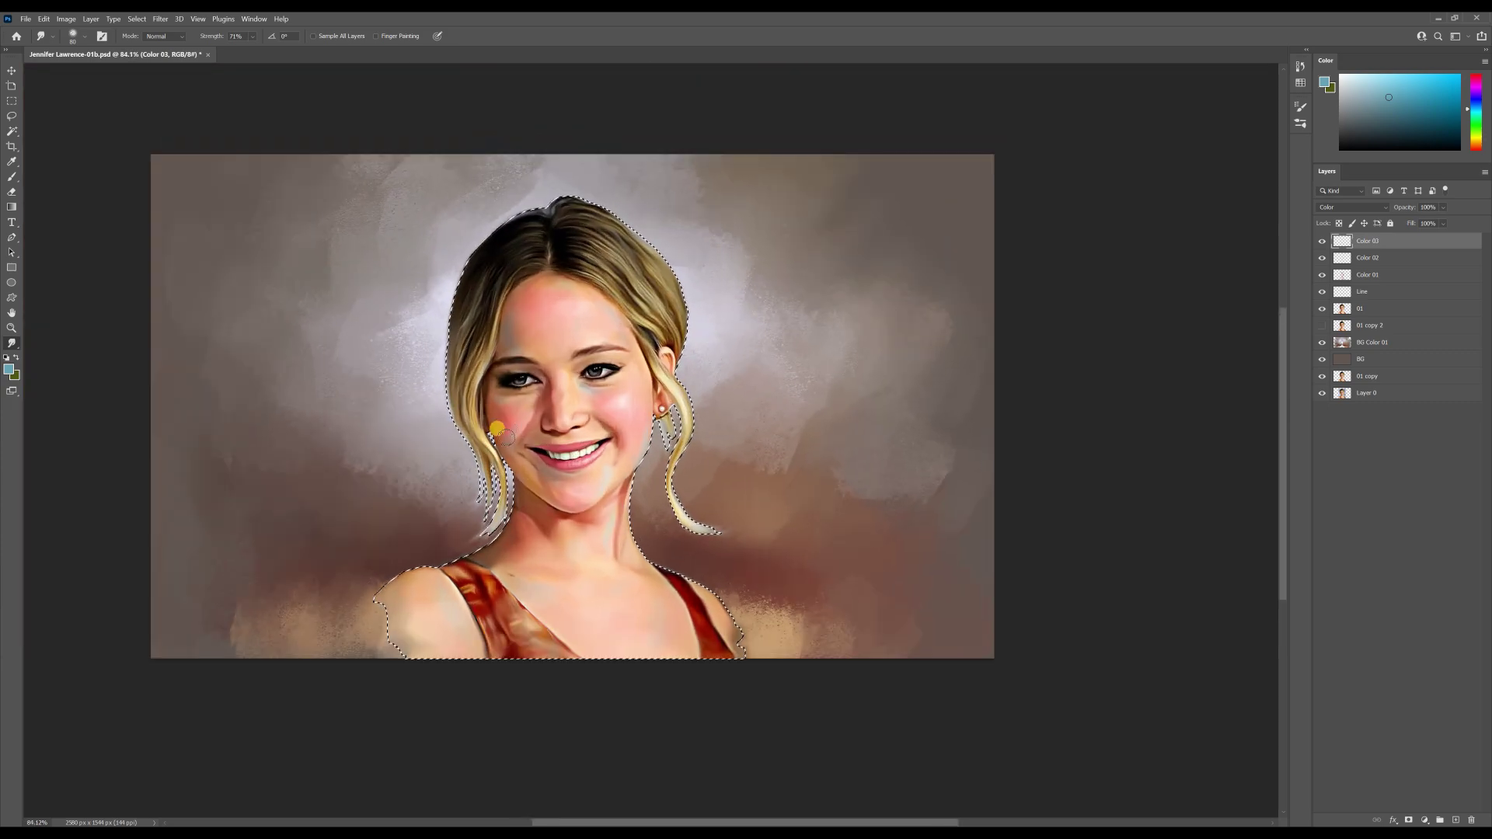
scroll(676, 450, "up", 3)
scroll(664, 464, "down", 2)
Create a new layer named Hair 01 above Color 03.
left_click(1456, 820)
double_click(1365, 241)
type("Hair 01")
left_click(1416, 246)
Clear the selection and set up a very small hard round brush for drawing single hairs.
scroll(520, 210, "up", 5)
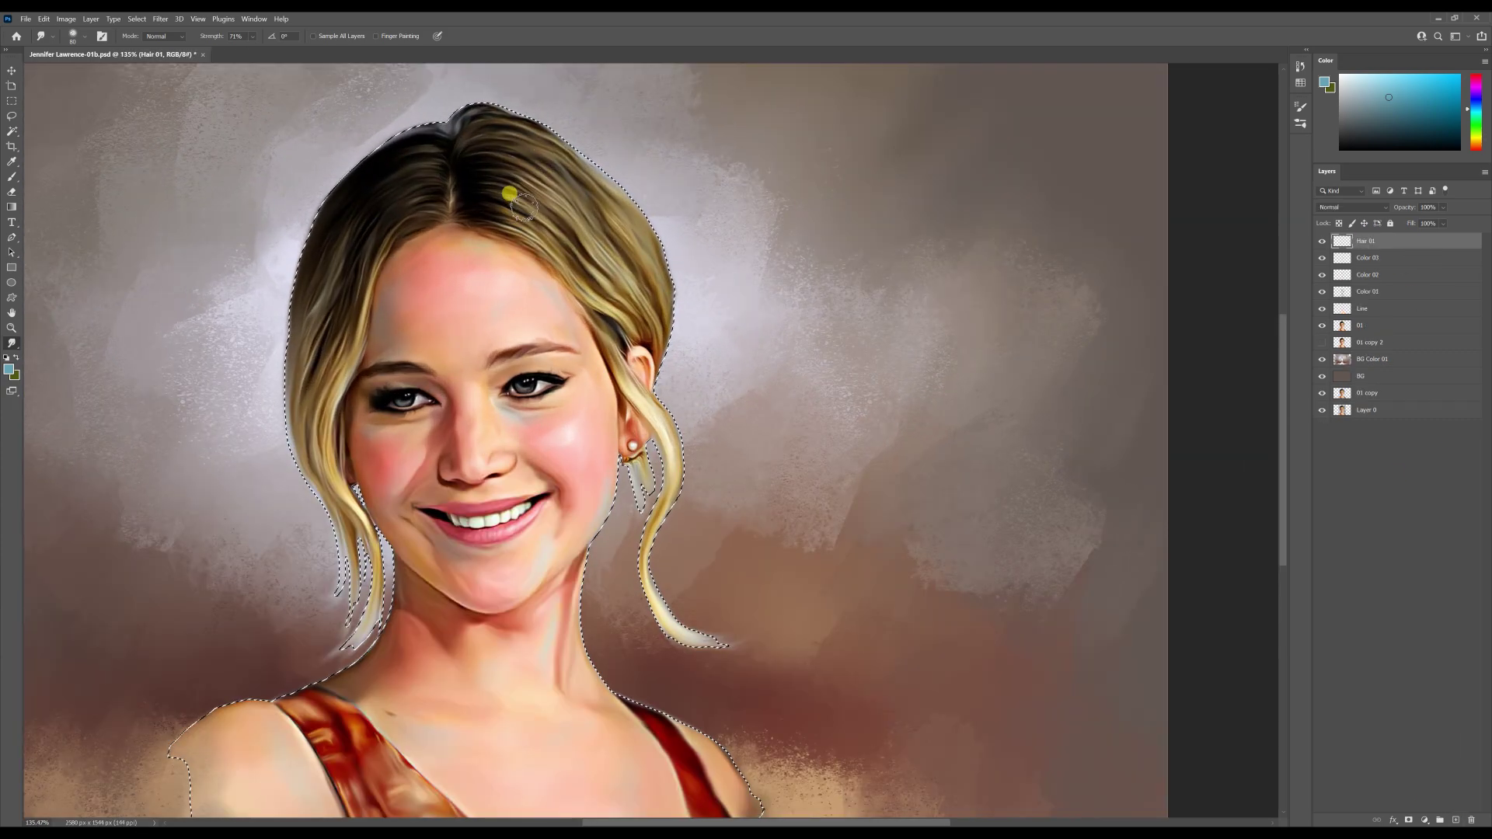
left_click(12, 177)
key("ctrl+d")
left_click(100, 36)
left_click(1138, 102)
scroll(1257, 233, "up", 1)
left_click(1225, 263)
left_click(1265, 103)
Sample dark hair tones and paint thin stray hairs along the outer edges of the hair.
left_click(429, 128, "alt")
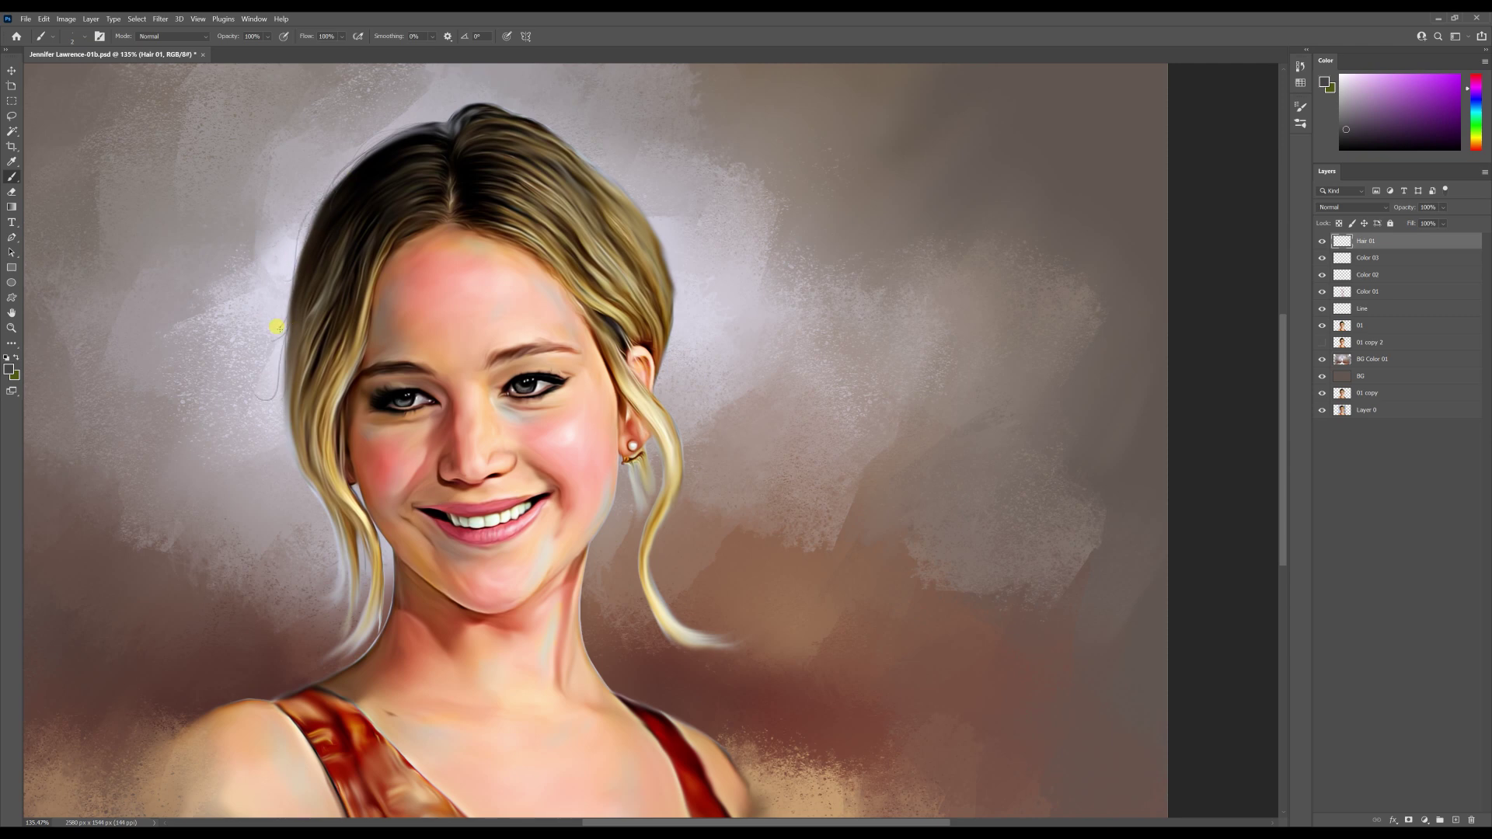
left_click(288, 407, "alt")
left_click(596, 175, "alt")
left_click(446, 113, "alt")
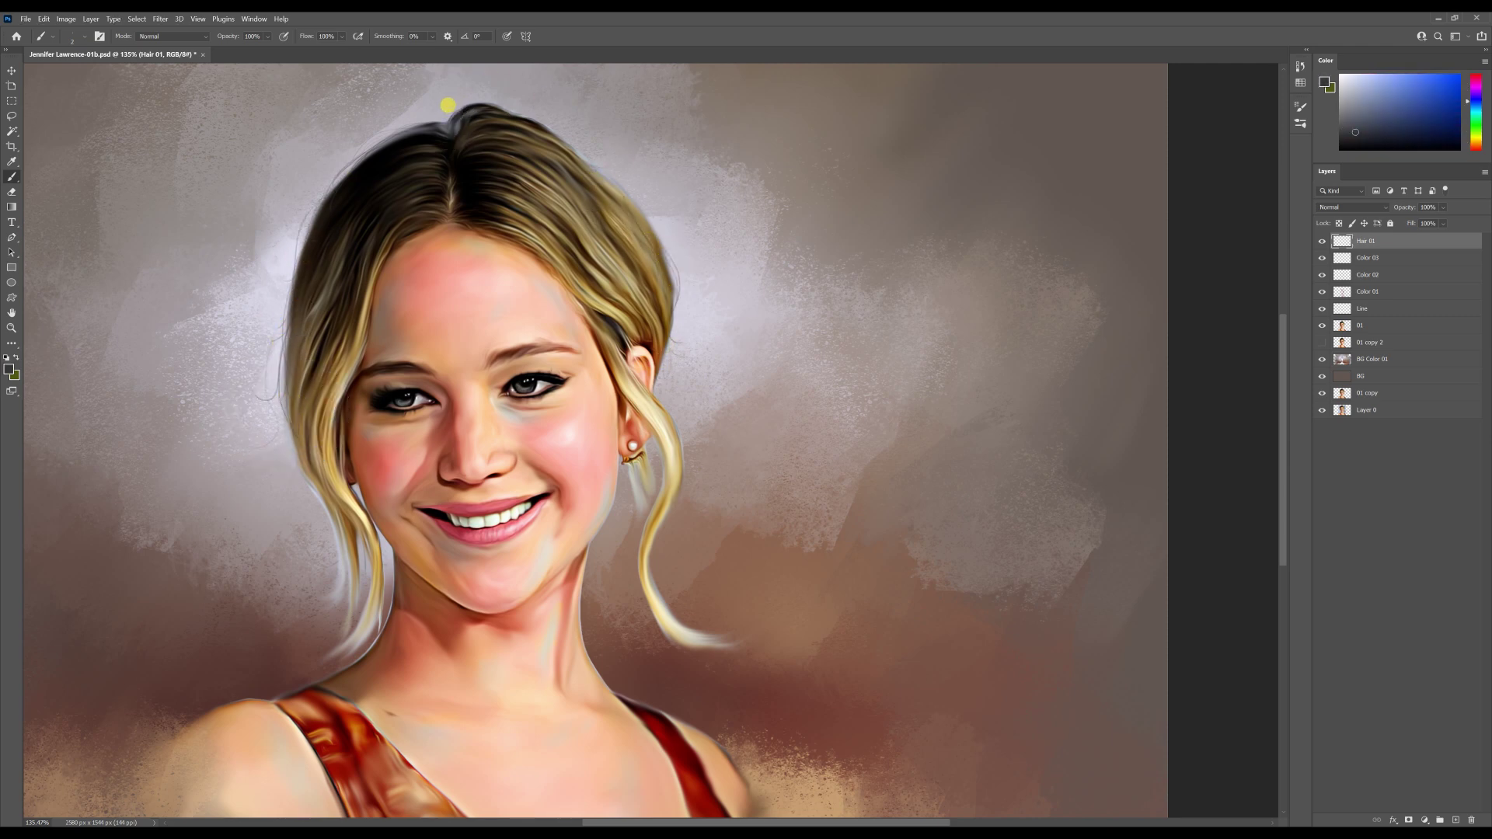
Paint thin curved flyaway hairs around the parting on top of the head in sampled dark tones.
scroll(417, 163, "up", 4)
mouse_move(463, 195)
left_mouse_down()
mouse_move(455, 255)
mouse_move(315, 198)
left_mouse_up()
scroll(531, 135, "up", 3)
left_click(437, 251, "alt")
left_click_drag(444, 161, 423, 220)
left_click(474, 193, "alt")
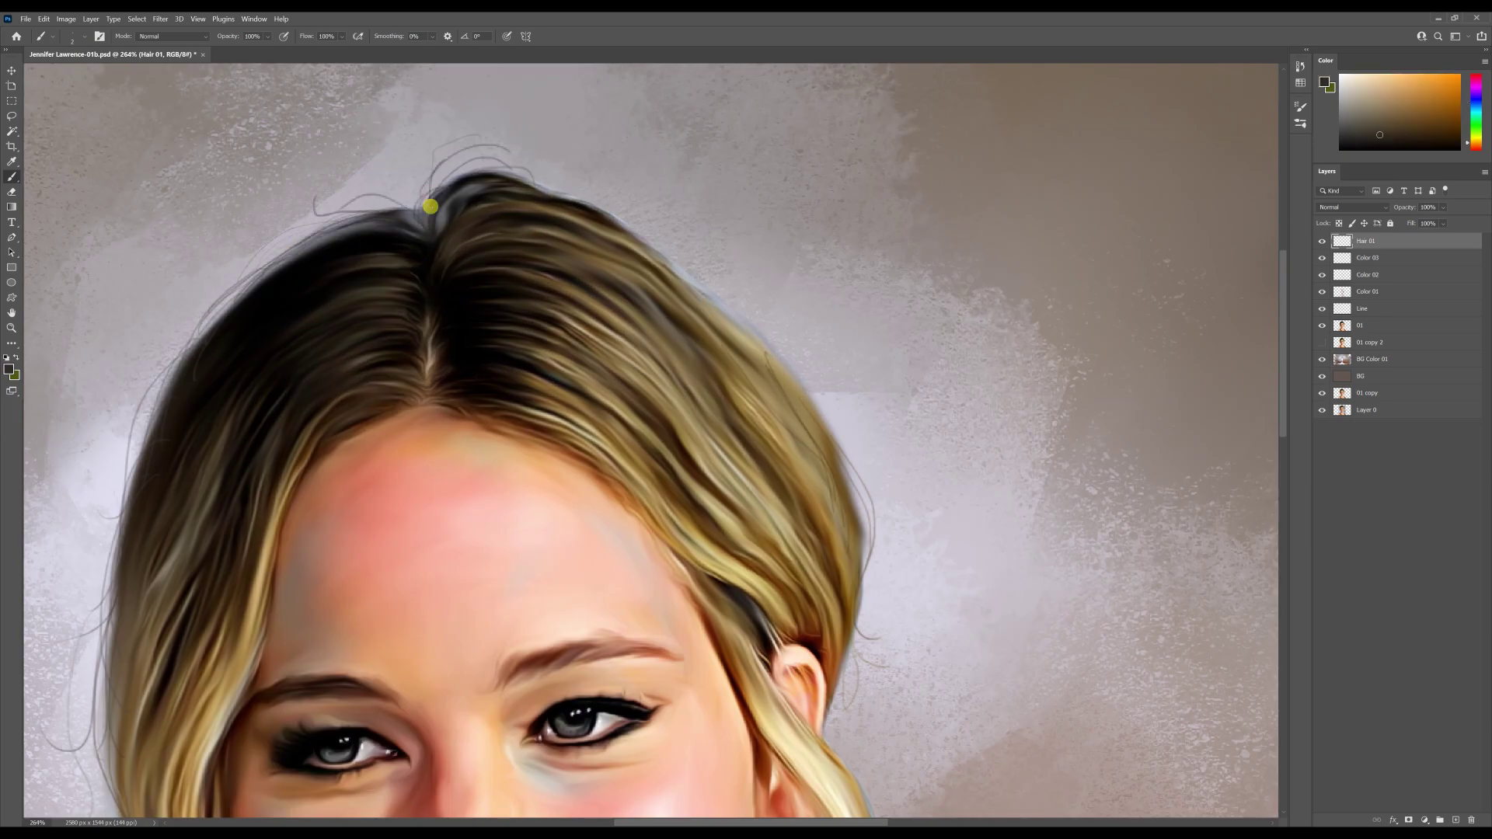
Paint dark flyaway hairs along the crown's right edge using colors sampled from the hair.
left_click(594, 225, "alt")
left_click_drag(538, 179, 616, 206)
left_click_drag(606, 202, 760, 286)
left_click(665, 277, "alt")
mouse_move(704, 281)
left_mouse_down()
mouse_move(756, 337)
mouse_move(768, 502)
left_mouse_up()
left_click(556, 325, "alt")
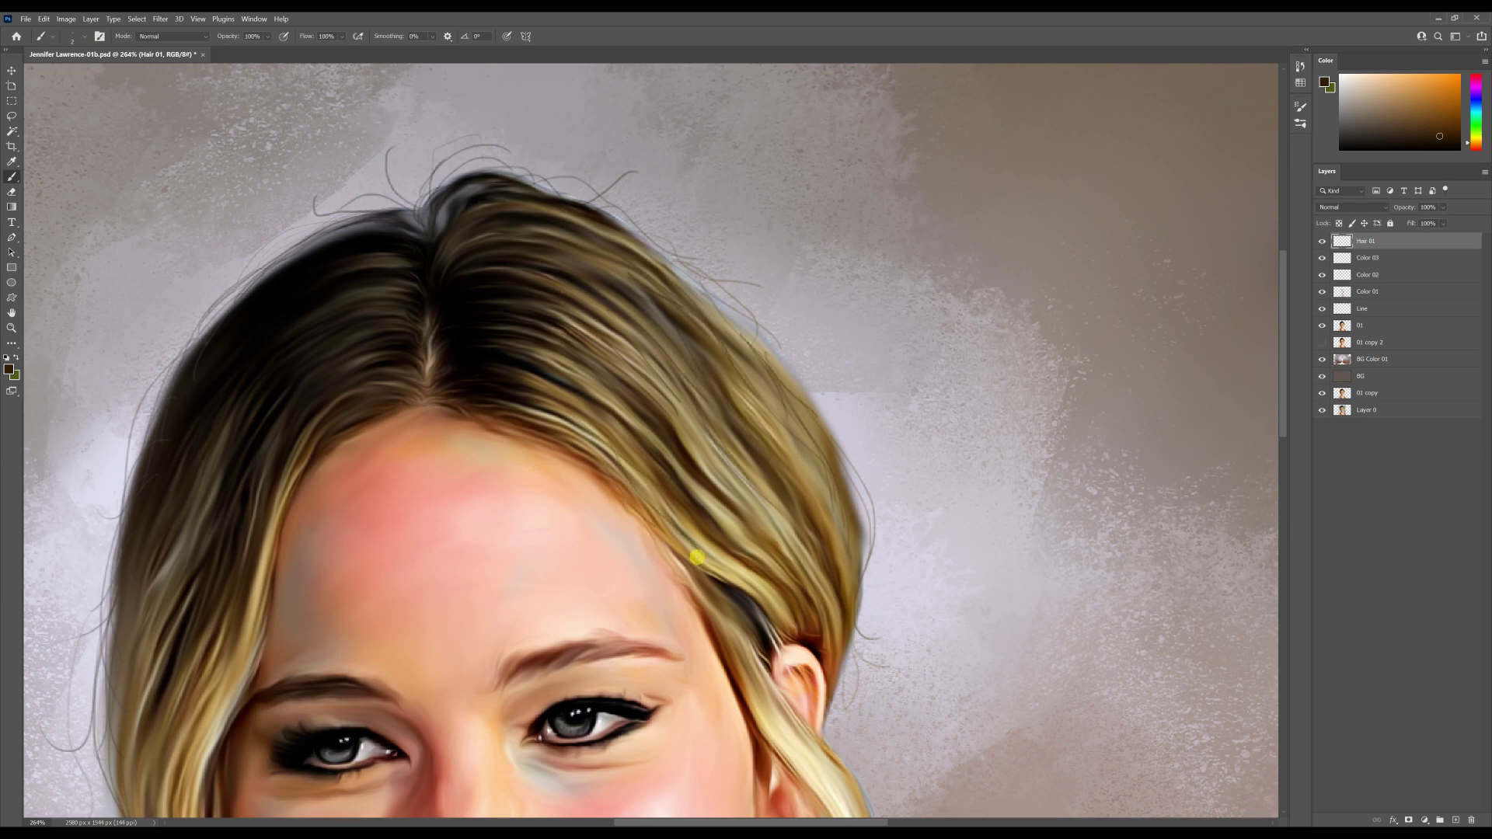
Sample brown and reddish tones and add fine strands at the right temple hairline above the ear.
left_click(551, 438, "alt")
left_click(709, 589, "alt")
left_click(715, 625, "alt")
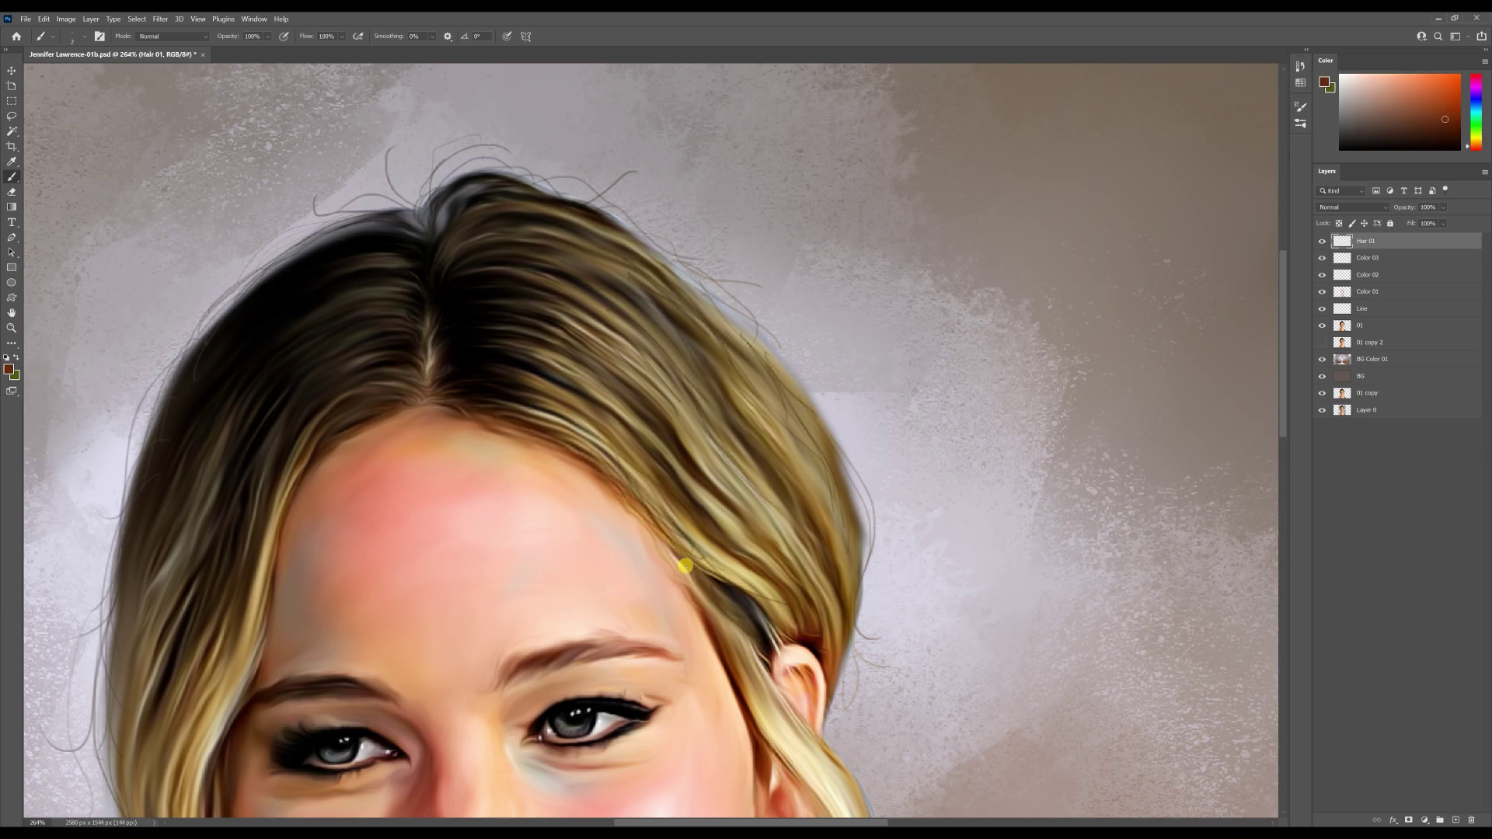
left_click(730, 618, "alt")
left_click(742, 621, "alt")
Paint fine brown strands through the right side of the hair above the ear.
mouse_move(844, 487)
left_mouse_down()
mouse_move(849, 605)
mouse_move(847, 565)
left_mouse_up()
left_click(838, 595, "alt")
mouse_move(743, 374)
left_mouse_down()
mouse_move(820, 460)
mouse_move(842, 520)
left_mouse_up()
mouse_move(708, 436)
left_mouse_down()
mouse_move(771, 505)
mouse_move(800, 582)
left_mouse_up()
scroll(799, 547, "down", 4)
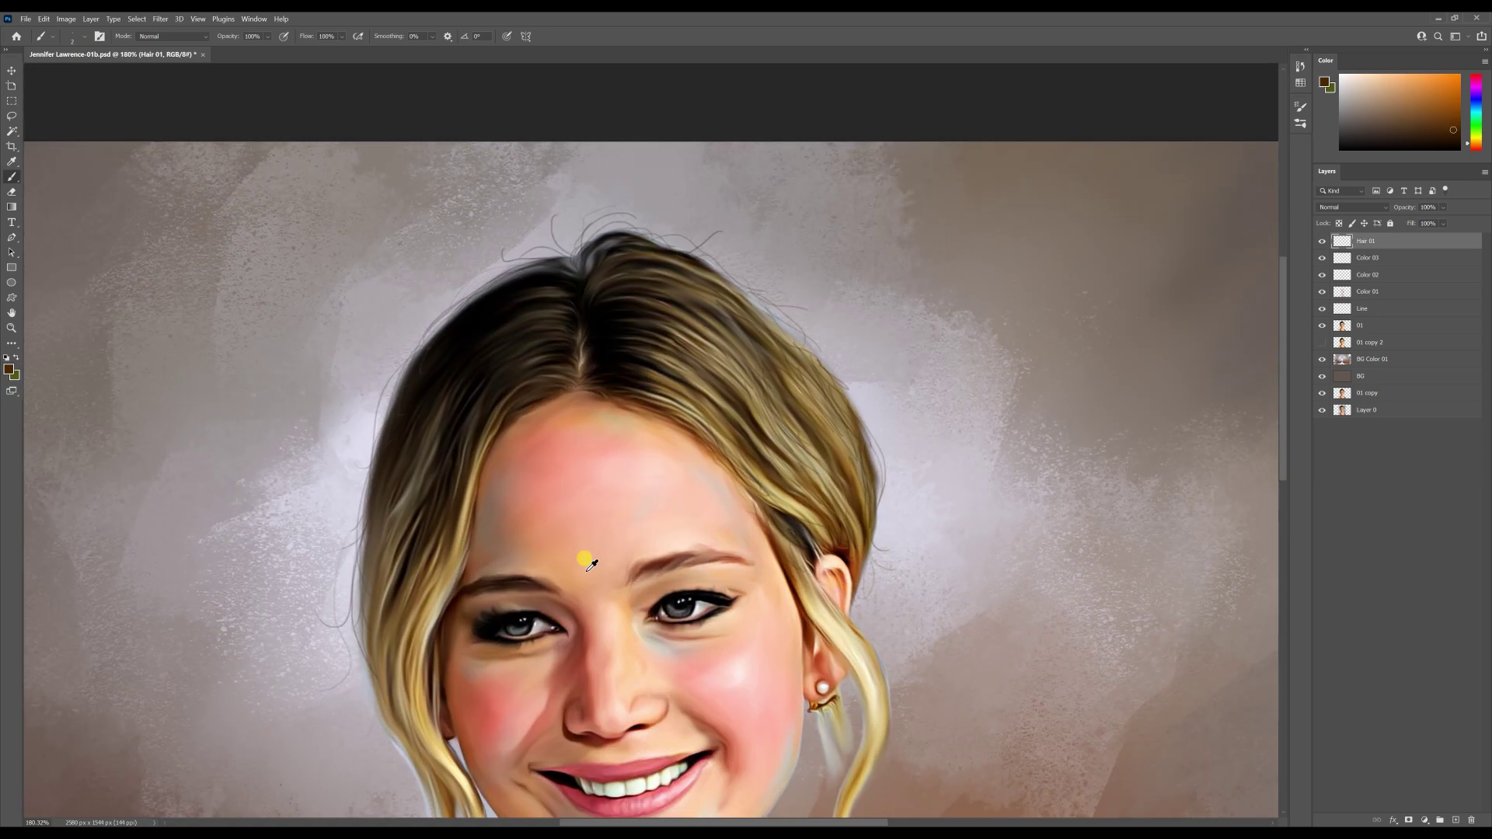
Sample lighter hair tones and paint fine strands along the left side and the loose lower locks.
left_click(480, 417, "alt")
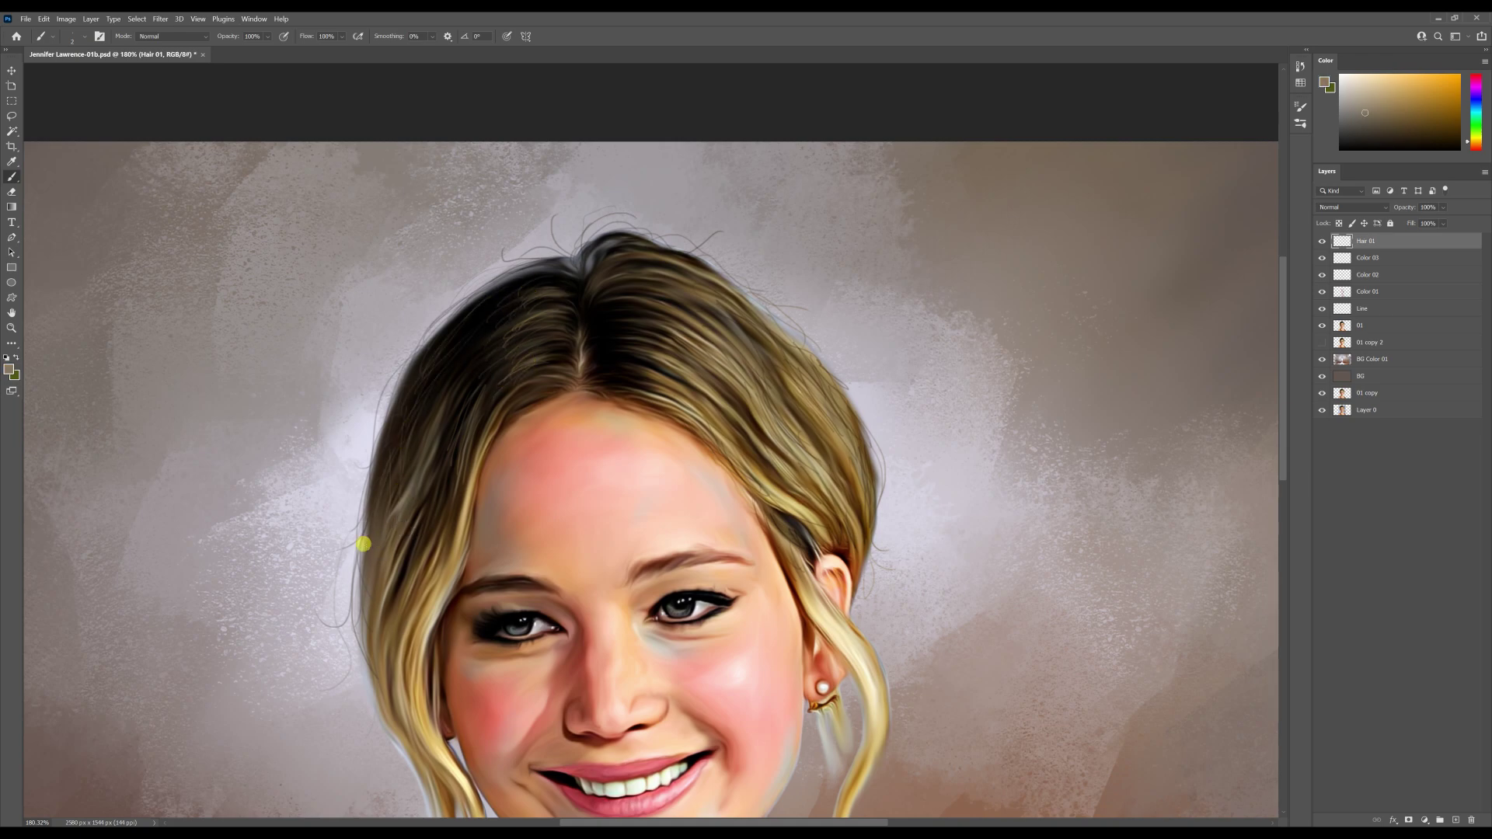
left_click_drag(363, 544, 363, 629)
left_click_drag(363, 628, 387, 456)
left_click(395, 442, "alt")
left_click(439, 601, "alt")
scroll(451, 634, "down", 2)
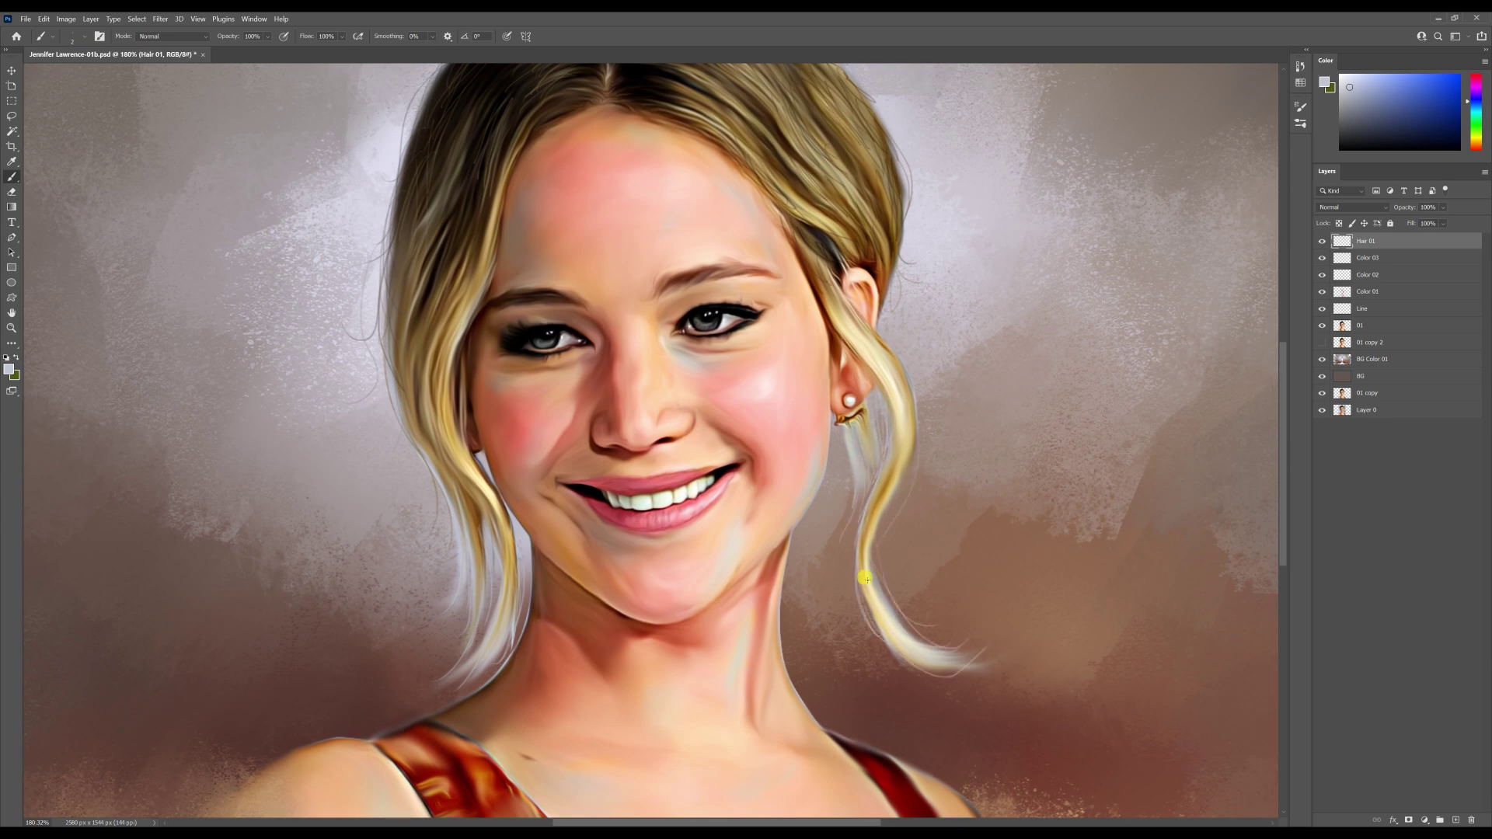
Add fine brown and light blond strands beside the ear and over the sides of the hair.
scroll(912, 382, "up", 5)
left_click(858, 478, "alt")
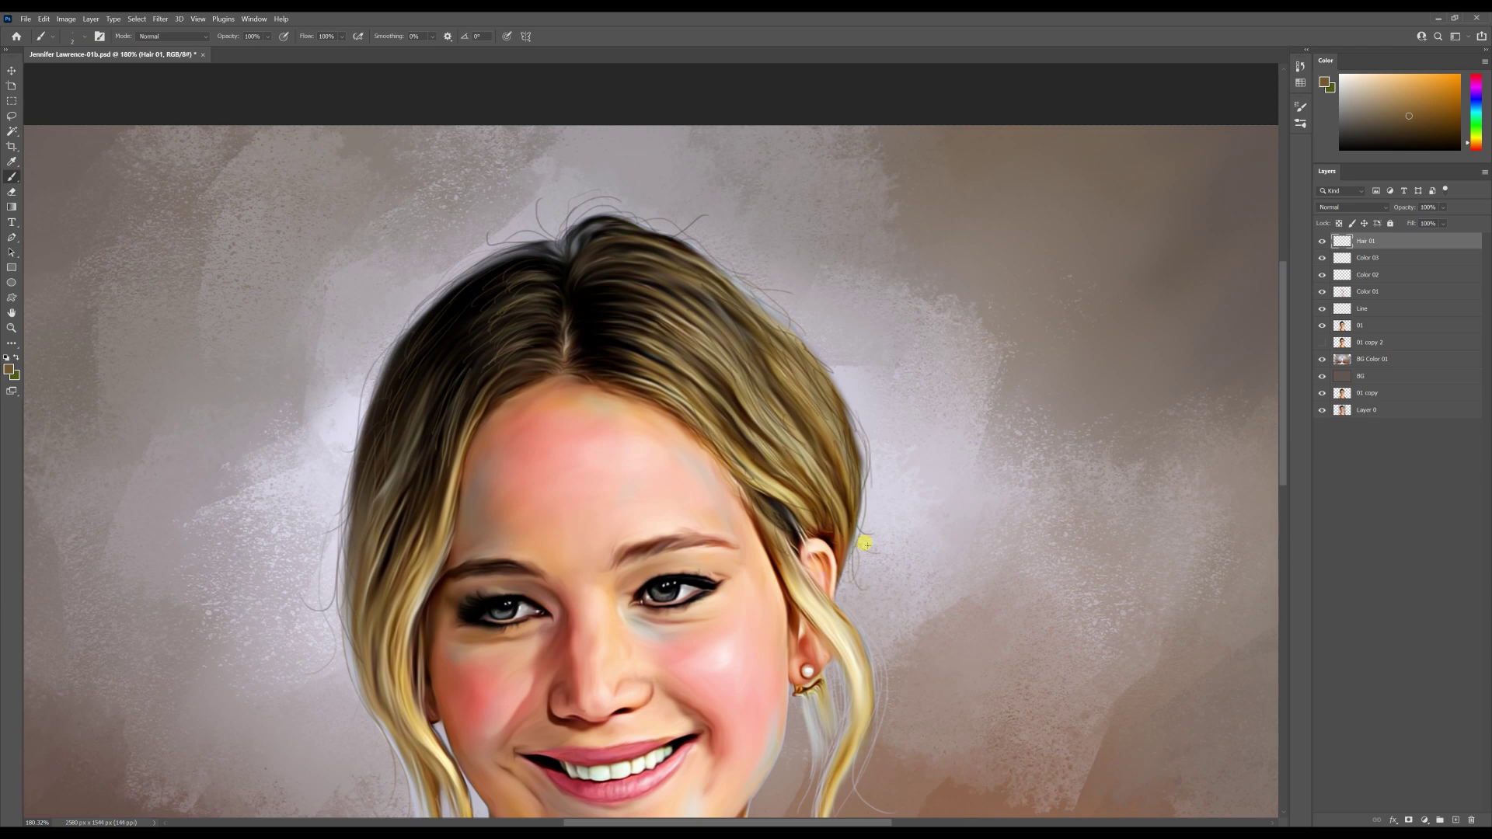
left_click(781, 482, "alt")
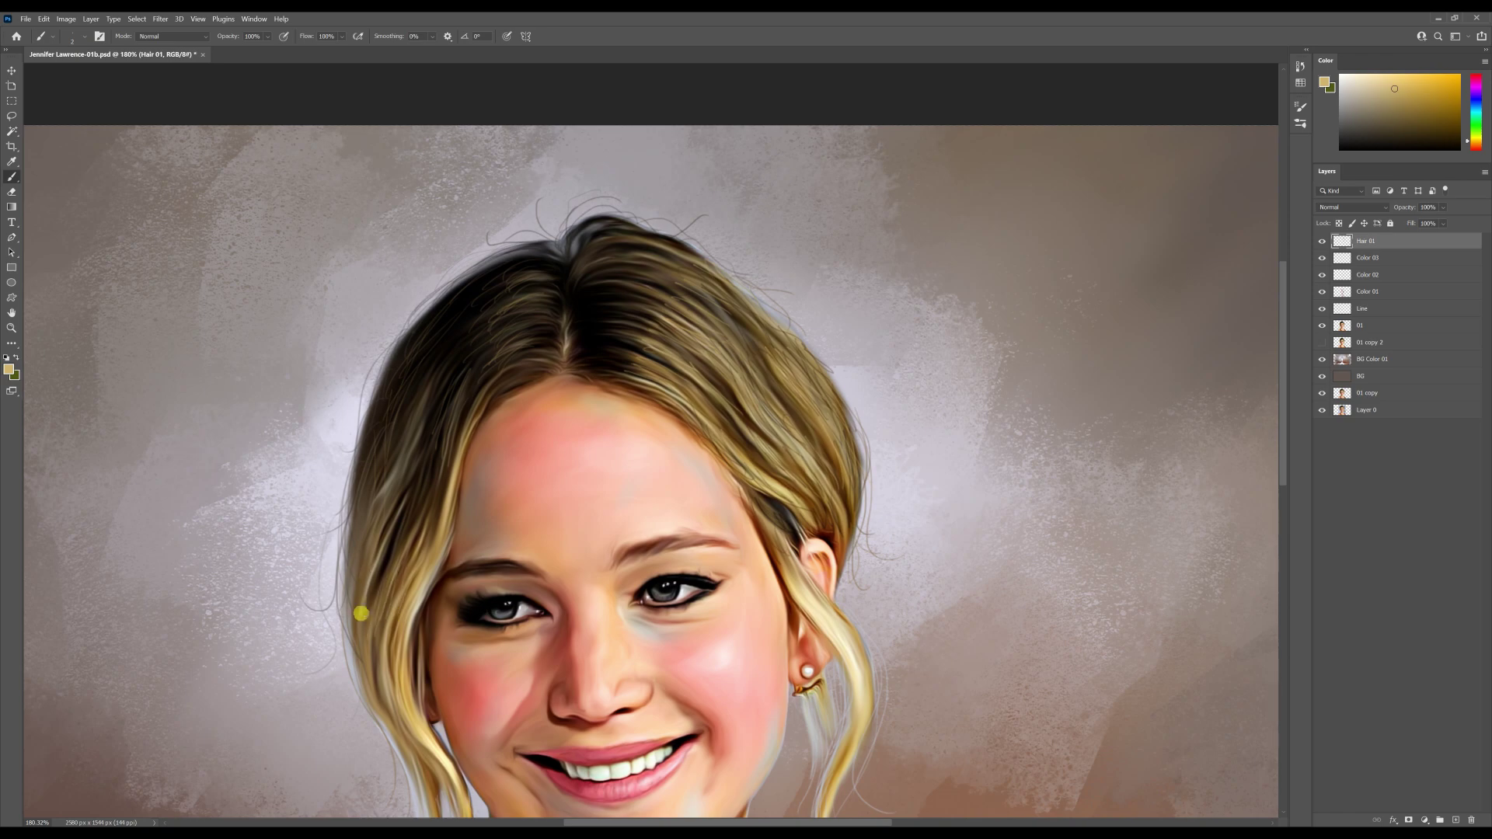
left_click_drag(600, 447, 690, 528)
scroll(692, 532, "up", 3)
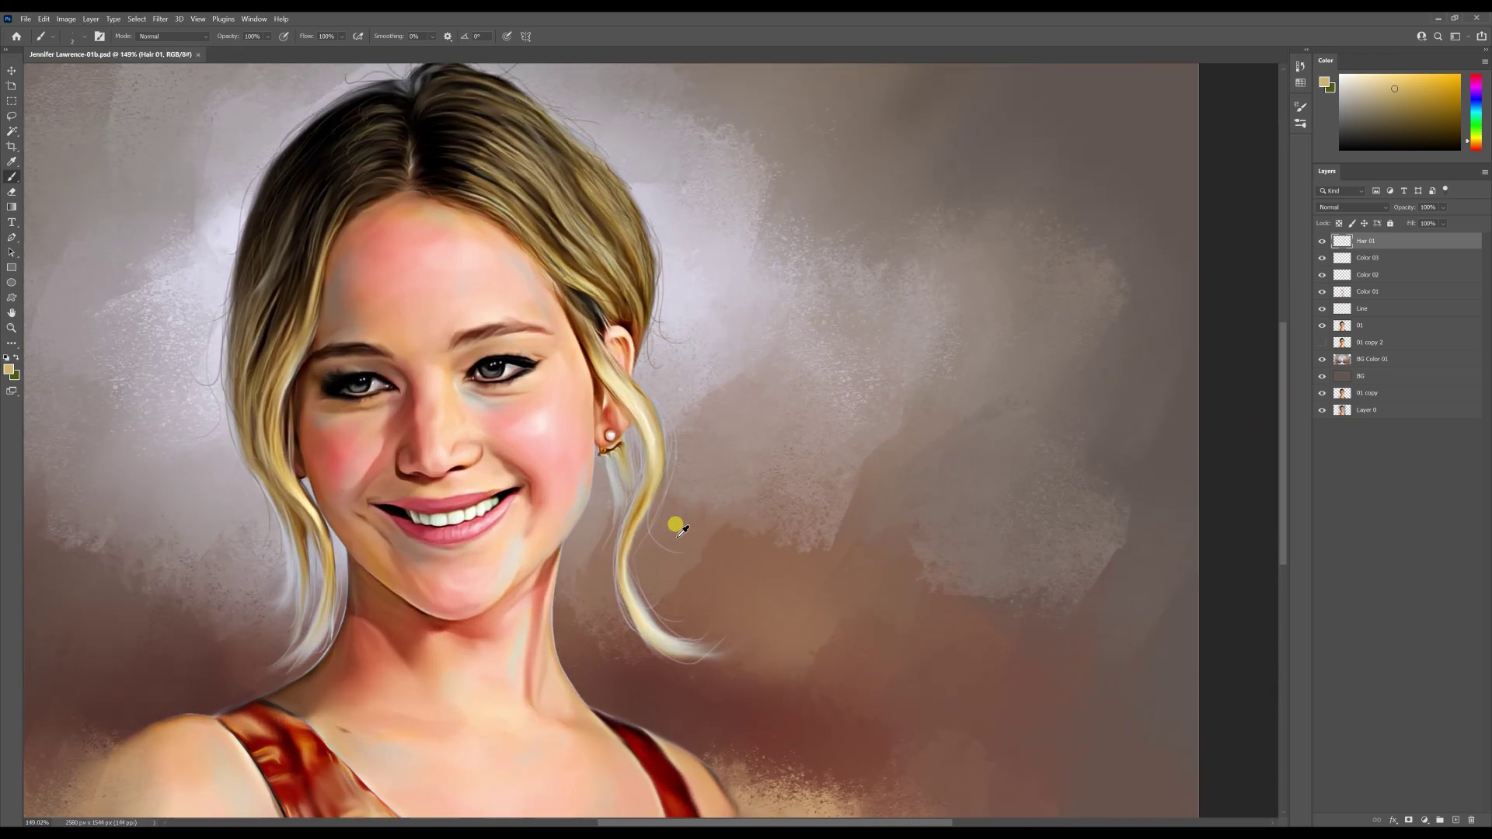
Sample brown tones and paint individual hairs on the image's right eyebrow.
scroll(443, 306, "up", 3)
left_click(291, 381, "alt")
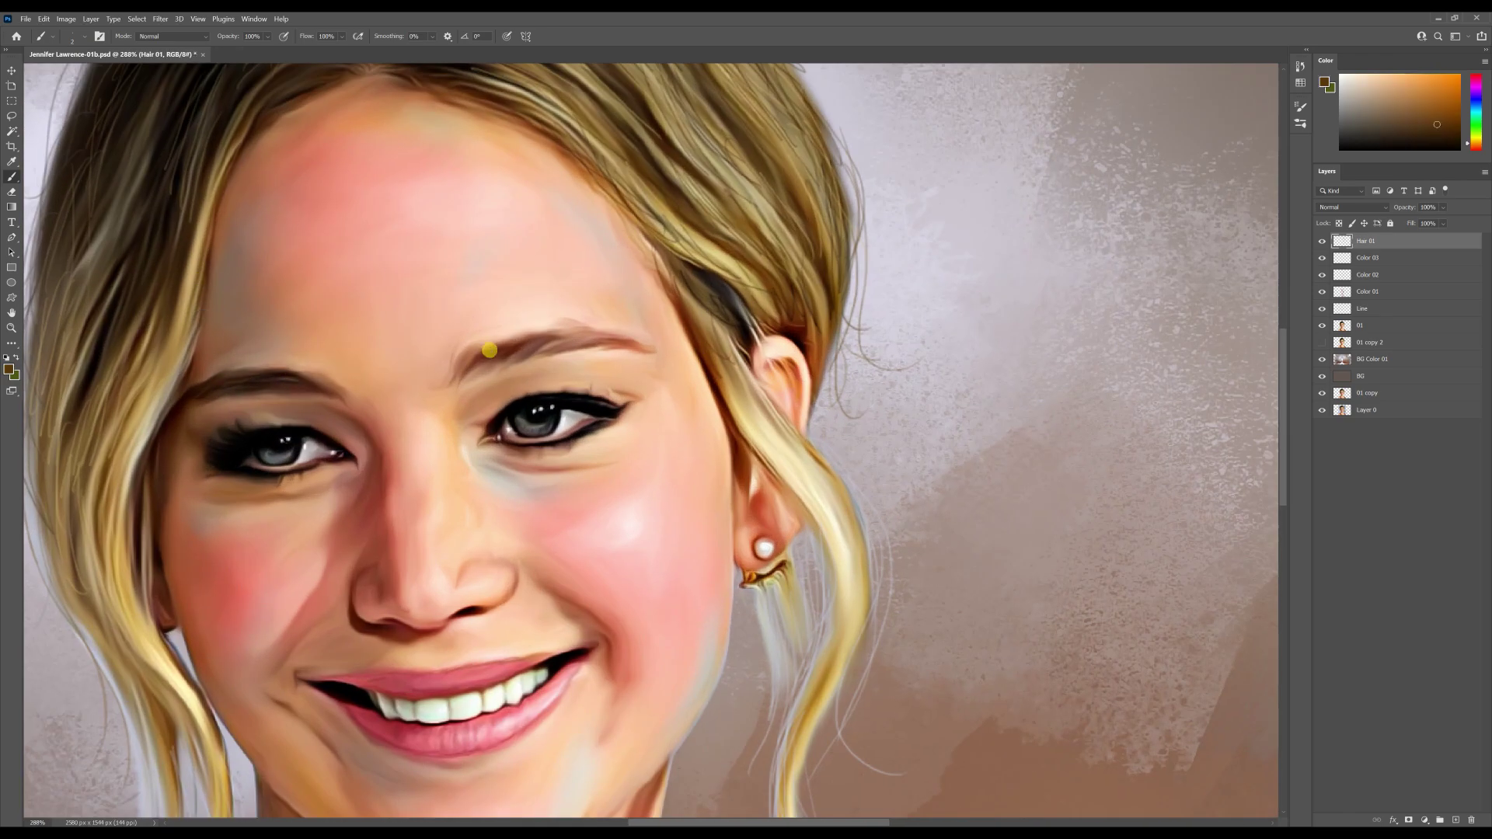
left_click(280, 369, "alt")
mouse_move(481, 354)
left_mouse_down()
mouse_move(533, 342)
mouse_move(497, 337)
mouse_move(585, 342)
mouse_move(469, 344)
mouse_move(484, 341)
mouse_move(457, 364)
mouse_move(604, 339)
left_mouse_up()
left_click(285, 368, "alt")
left_click(481, 348, "alt")
left_click(457, 371, "alt")
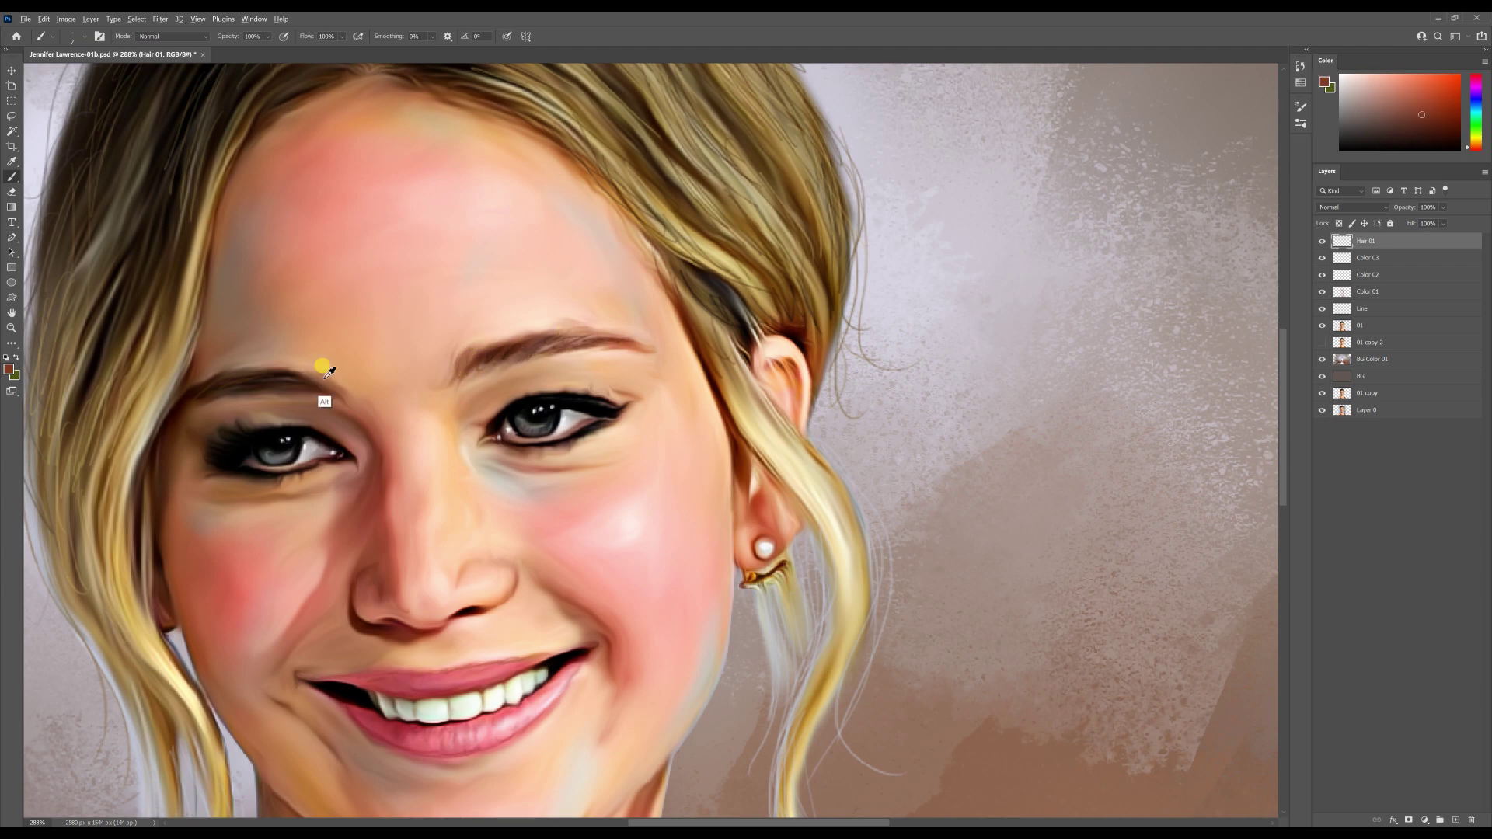
Paint fine hairs on the image's left eyebrow and near-black lashes around the eyes.
left_click(325, 367, "alt")
left_click_drag(292, 376, 220, 389)
left_click(575, 403, "alt")
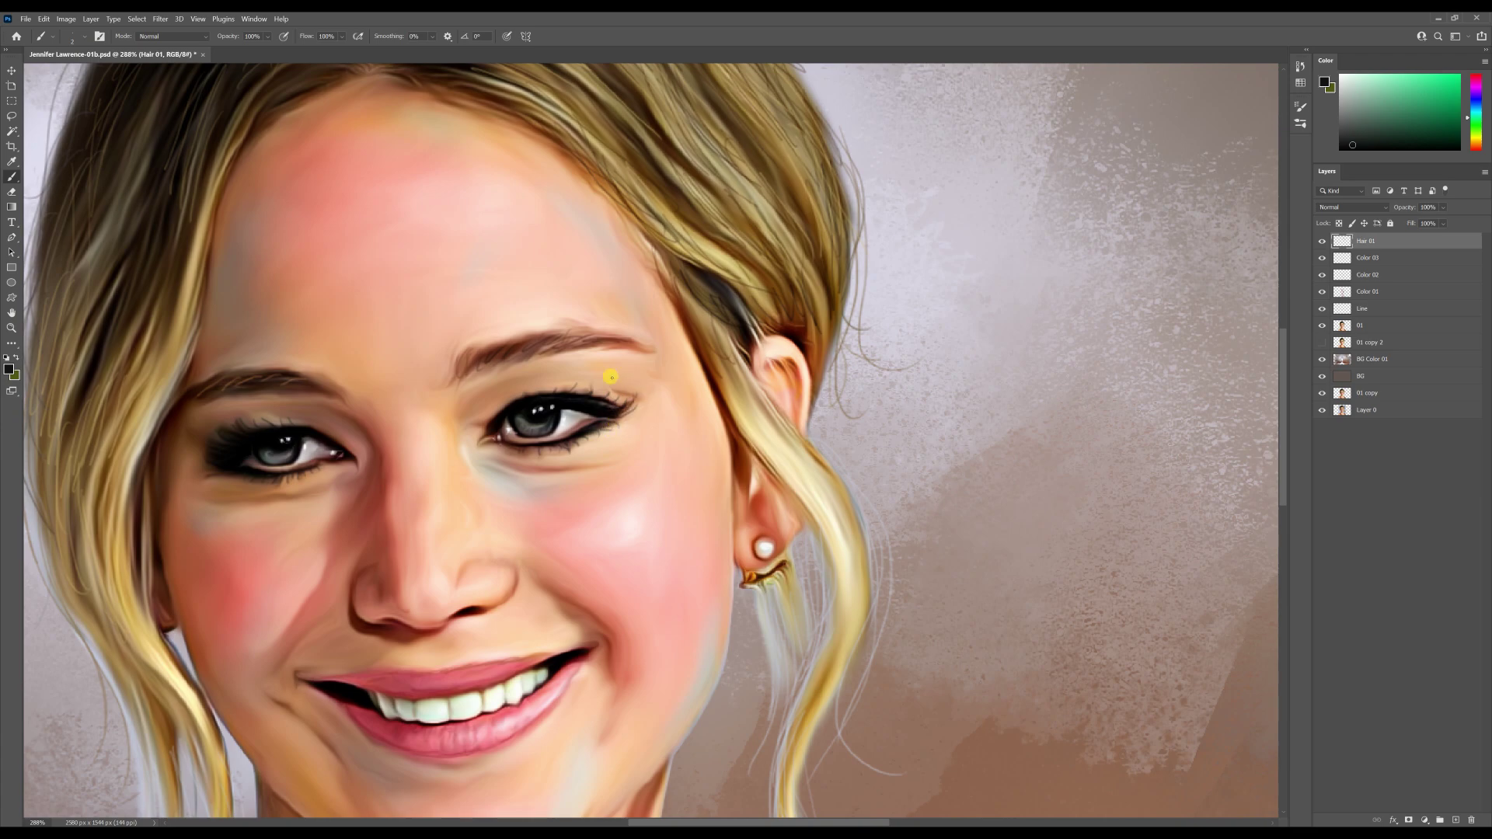
left_click_drag(610, 375, 479, 407)
Create a new layer named Light above Hair 01.
left_click(1457, 820)
double_click(1365, 241)
type("Light")
key("Return")
Save the document over the existing Photoshop file Jennifer Lawrence-01.
left_click_drag(692, 307, 660, 337)
key("v")
key("ctrl+shift+s")
left_click(152, 95)
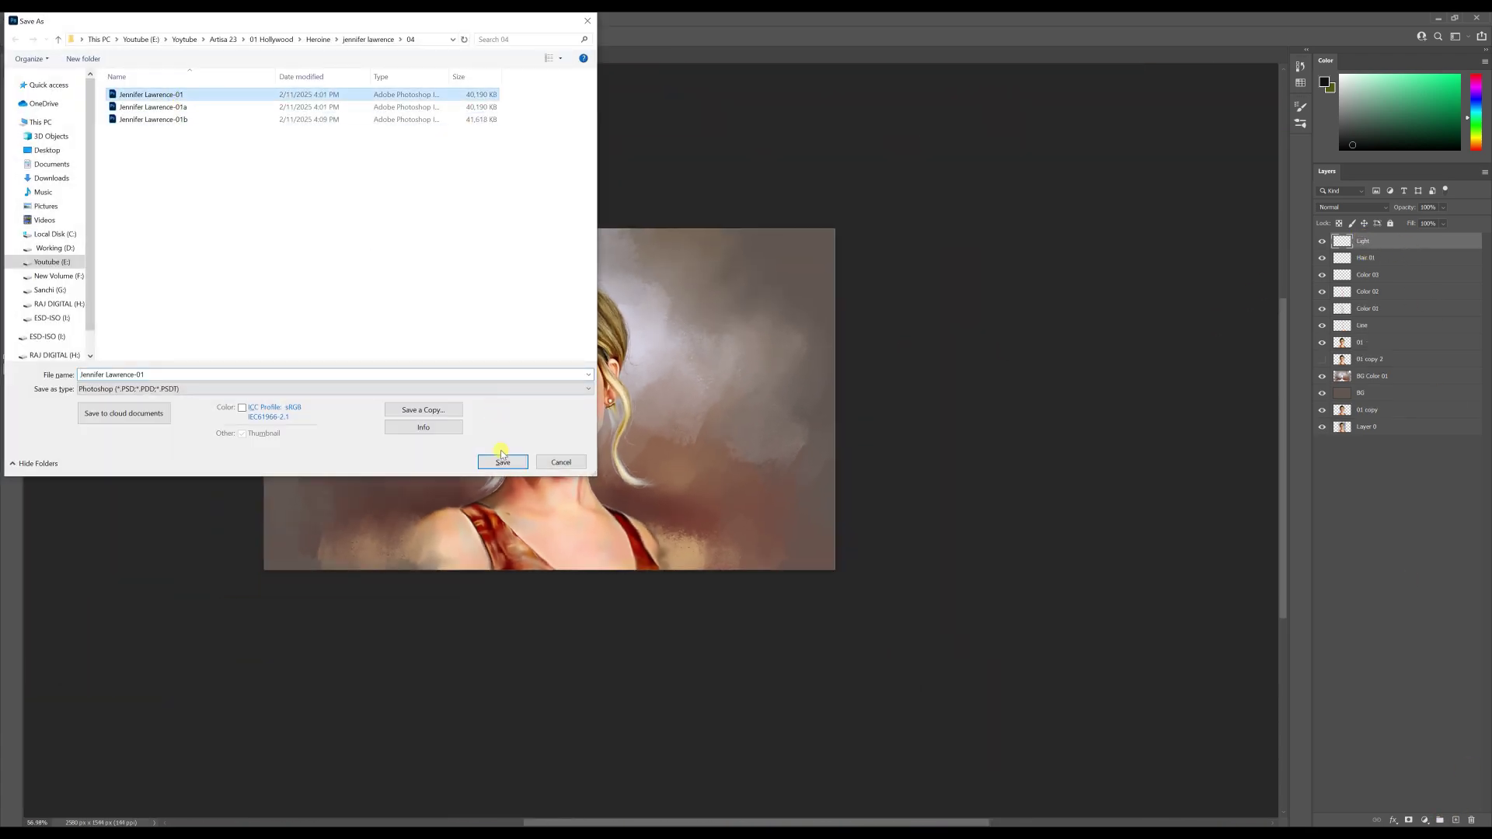
left_click(502, 462)
With a white brush, paint small highlights on the forehead, nose, cheeks, upper lip, chin and chest on the Light layer.
left_click_drag(789, 340, 908, 364)
scroll(908, 364, "up", 2)
left_click(12, 177)
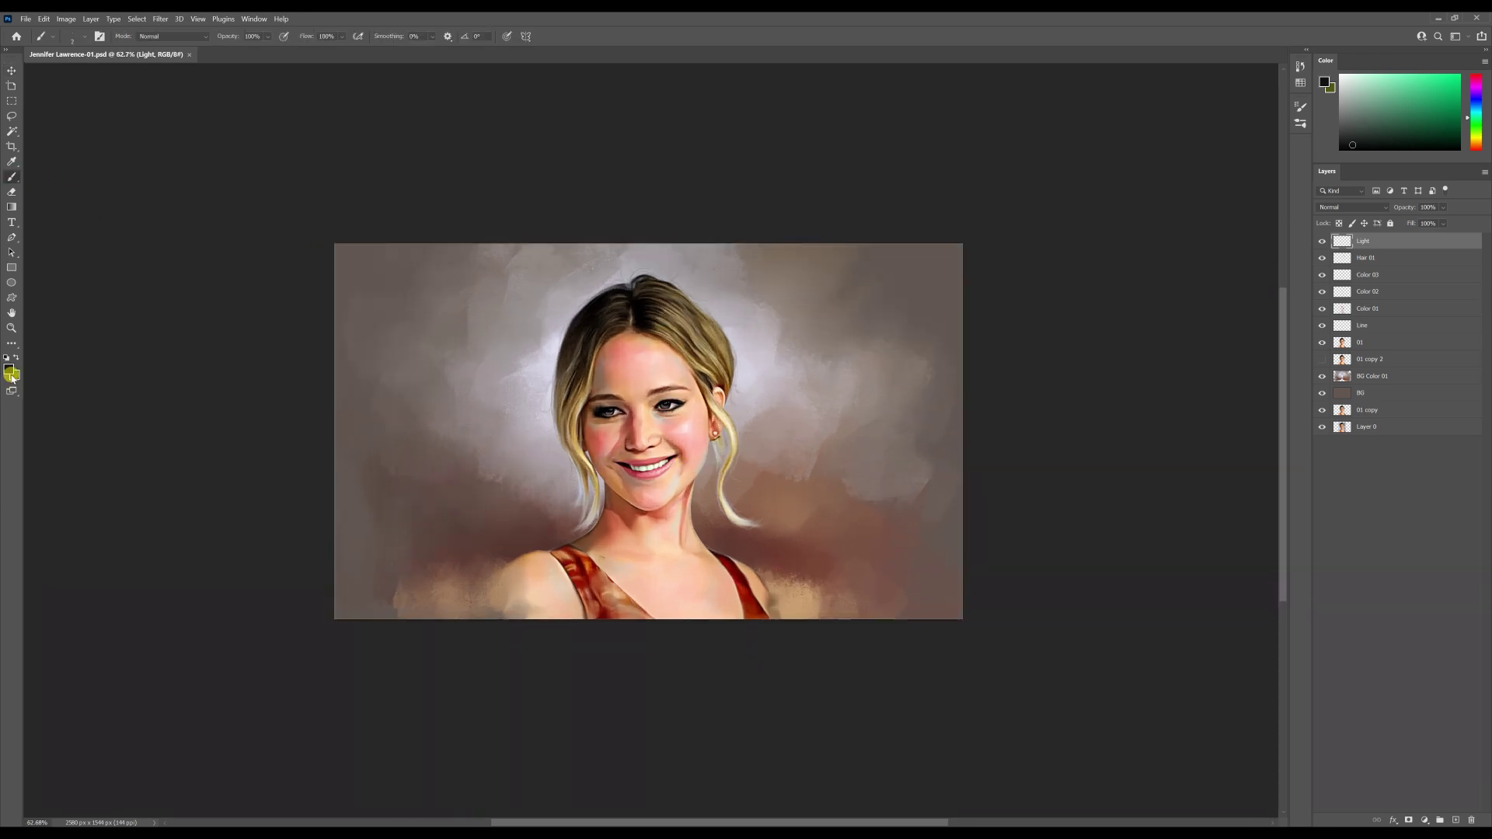
left_click(9, 370)
left_click(782, 471)
left_click(1032, 464)
scroll(678, 455, "up", 7)
scroll(712, 429, "up", 2)
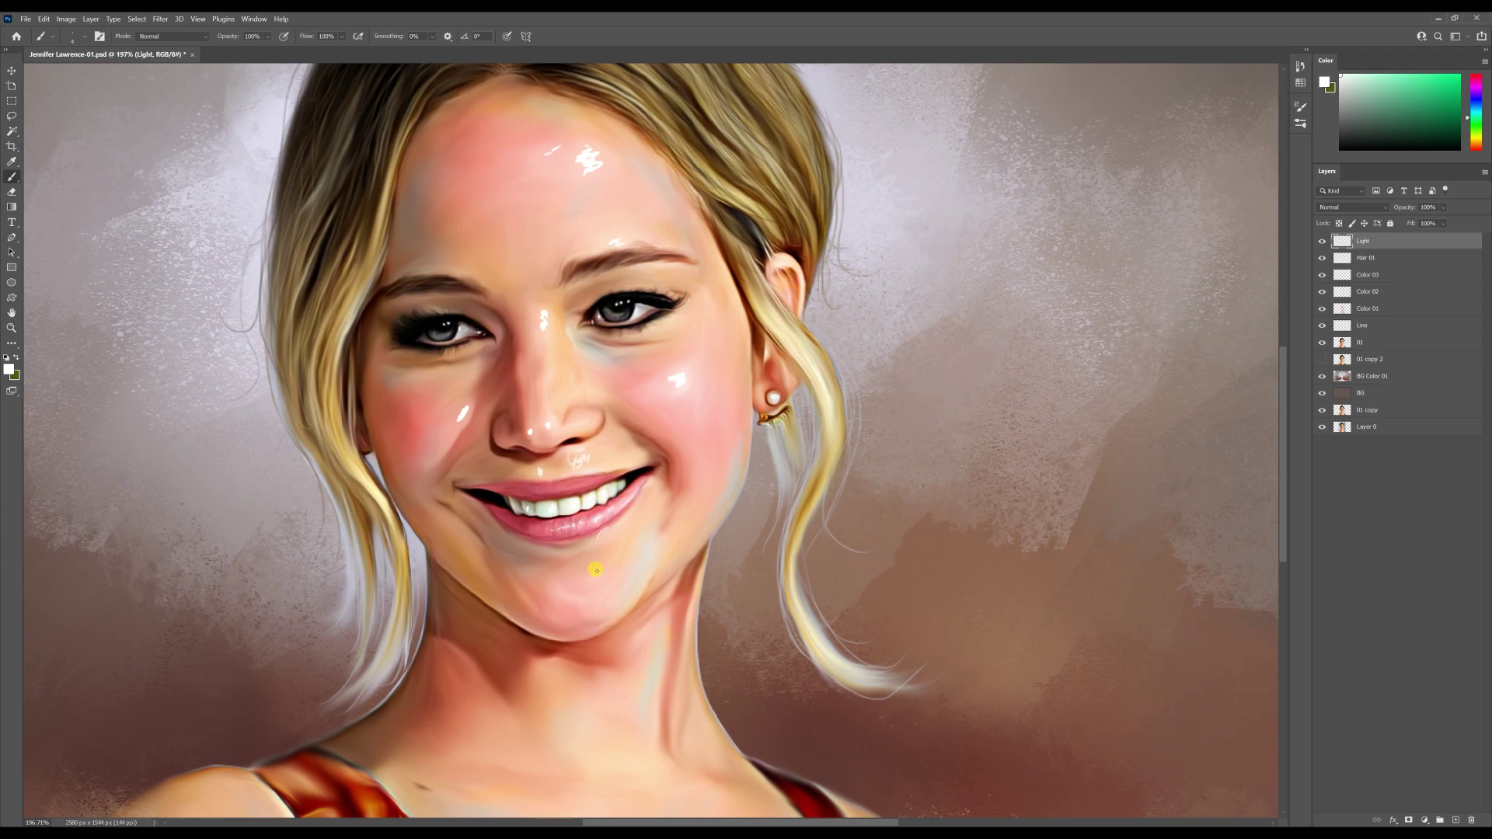
scroll(811, 445, "down", 5)
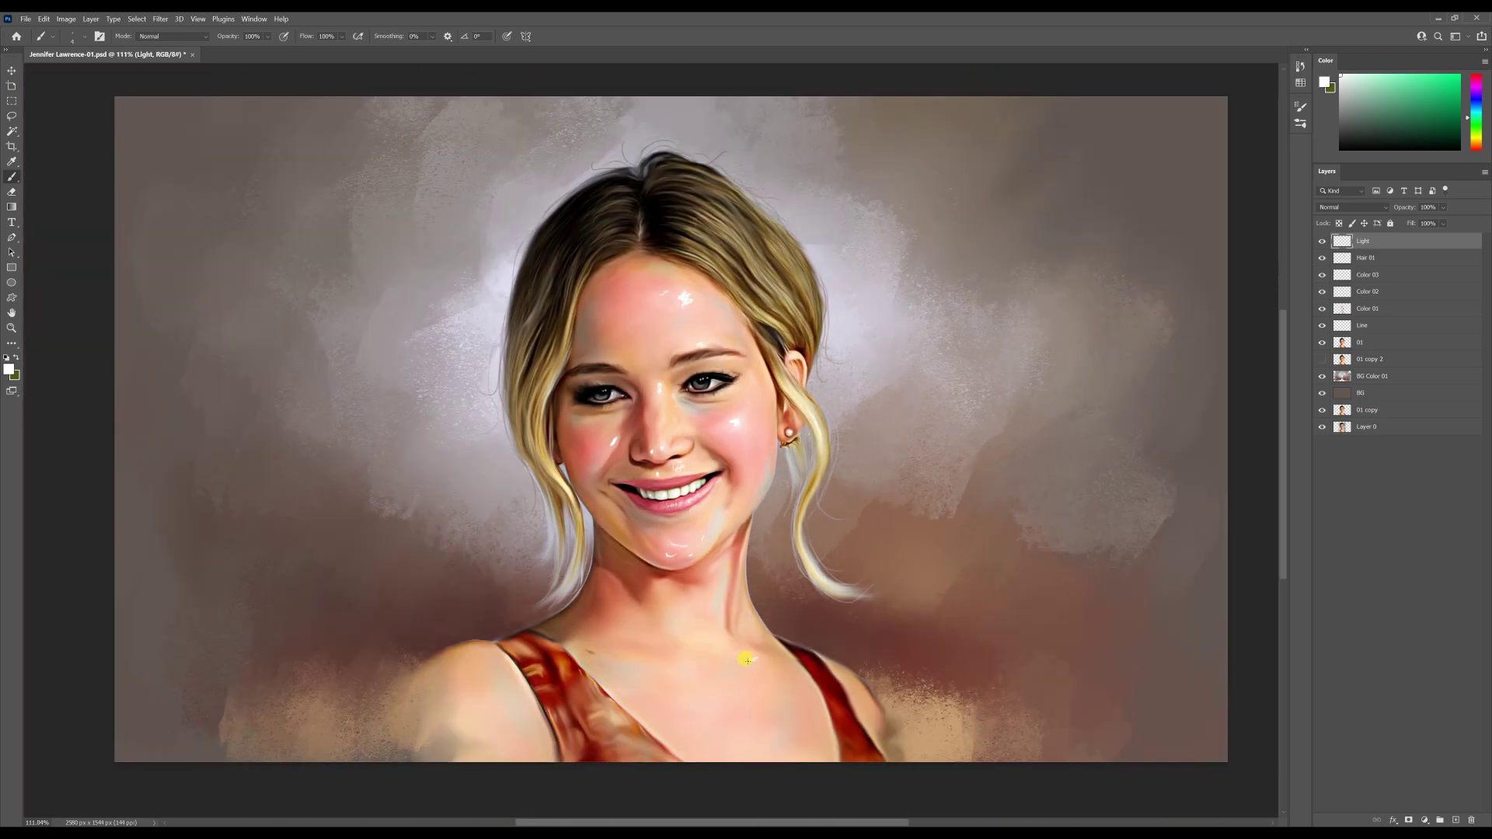
Blend the white highlights on the chest, shoulder and face with the Smudge tool.
left_click(12, 343)
left_click_drag(491, 684, 494, 690)
left_click_drag(687, 669, 682, 675)
left_click_drag(700, 711, 691, 711)
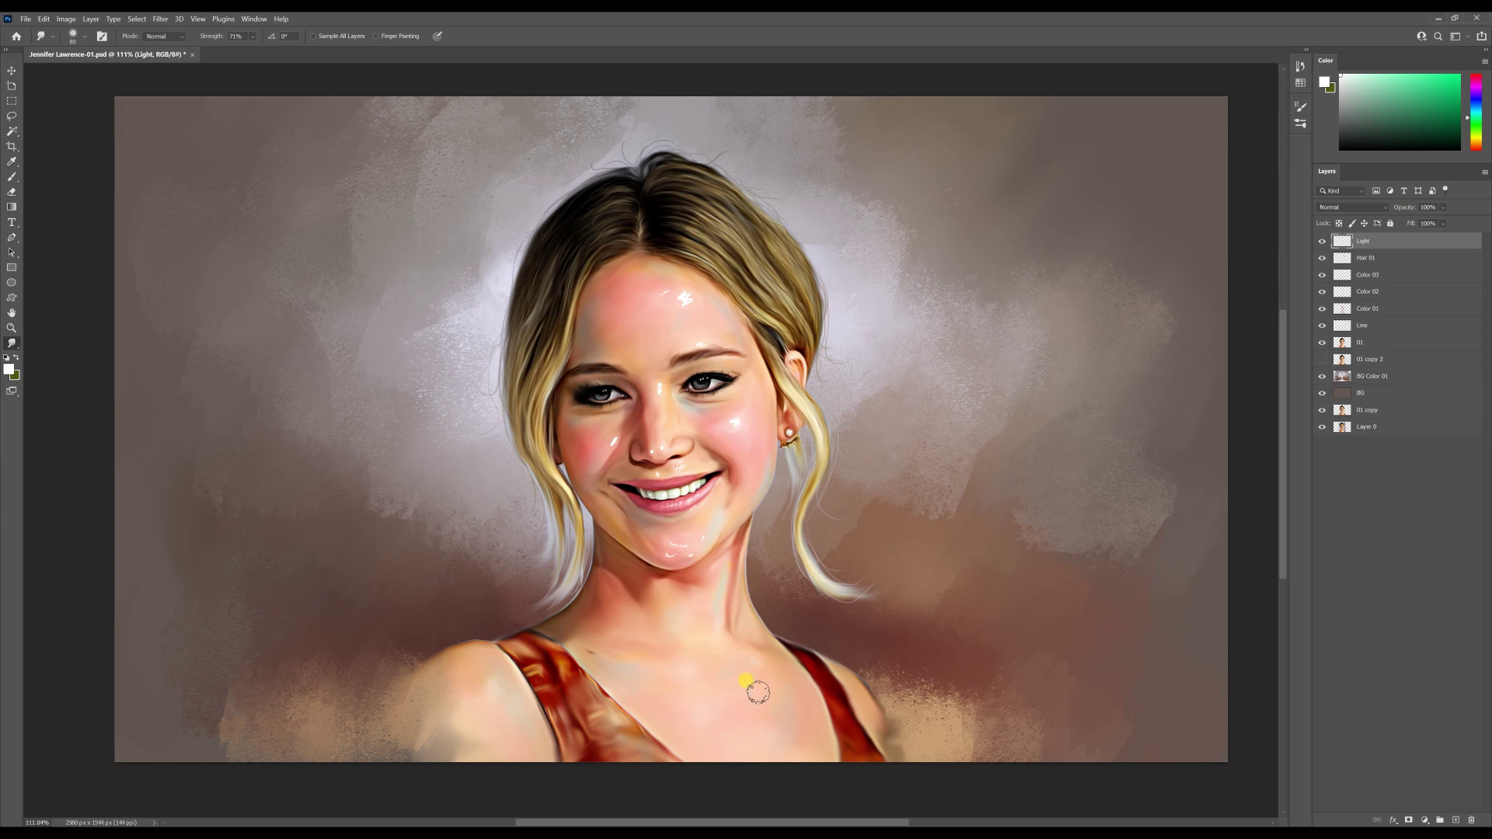
scroll(758, 692, "up", 3)
left_click_drag(605, 392, 541, 379)
left_click_drag(609, 427, 639, 419)
left_click_drag(635, 480, 671, 524)
left_click_drag(634, 532, 650, 536)
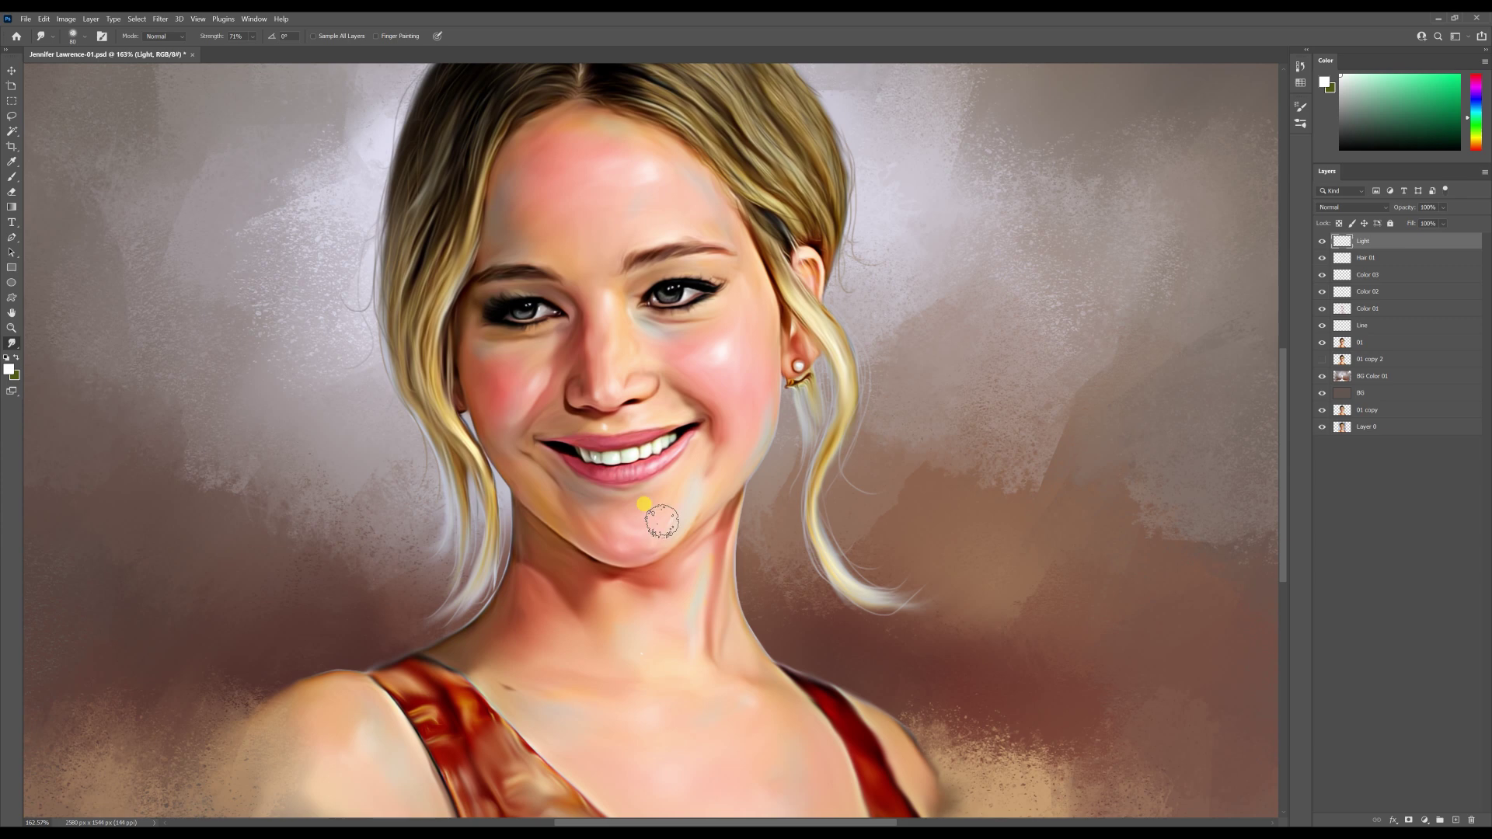
Sample a dark reddish brown and paint a small mole on the collarbone beside the left dress strap.
key("b")
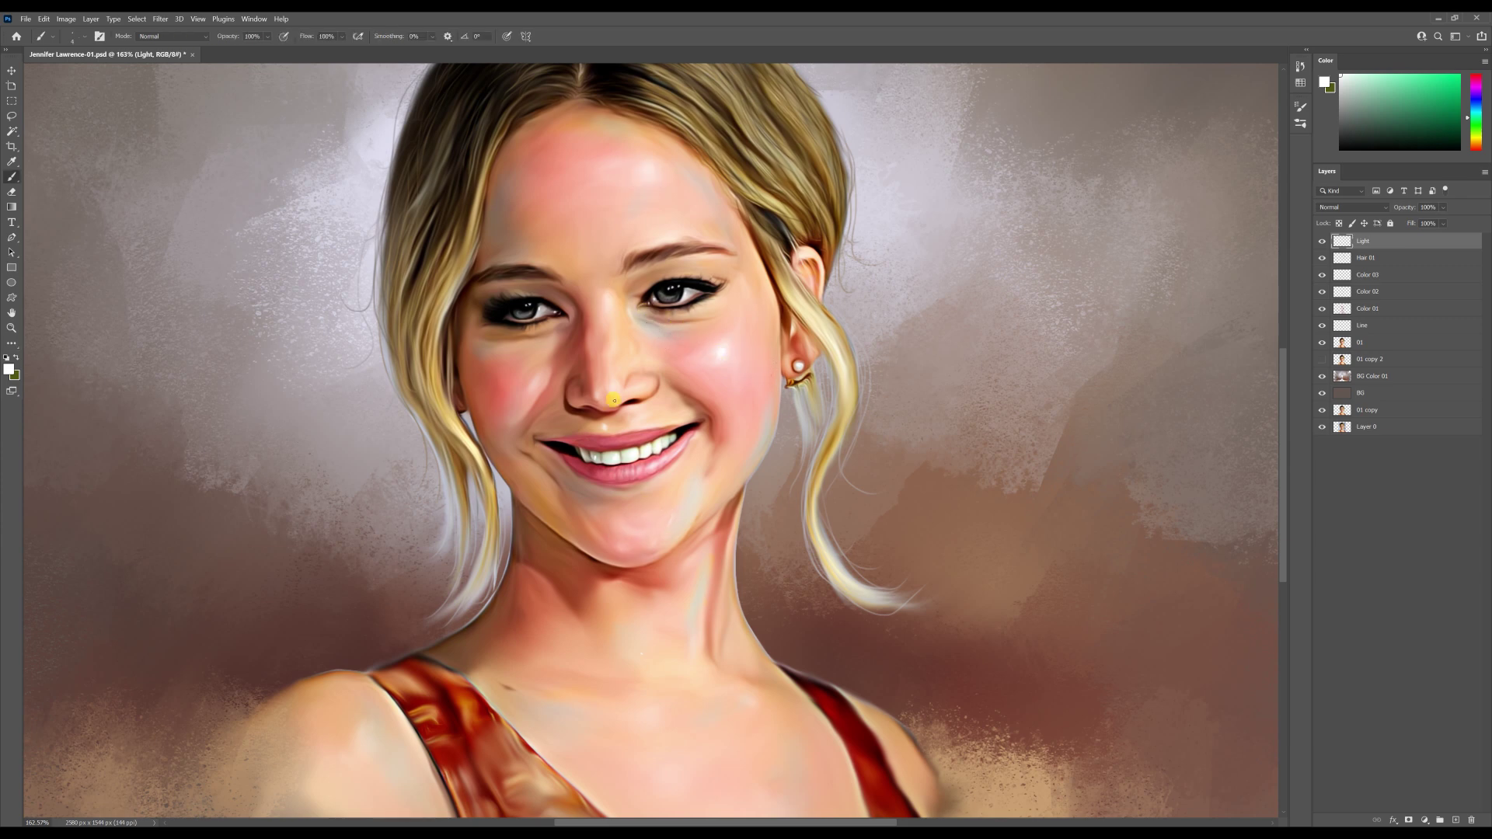
left_click(511, 684, "alt")
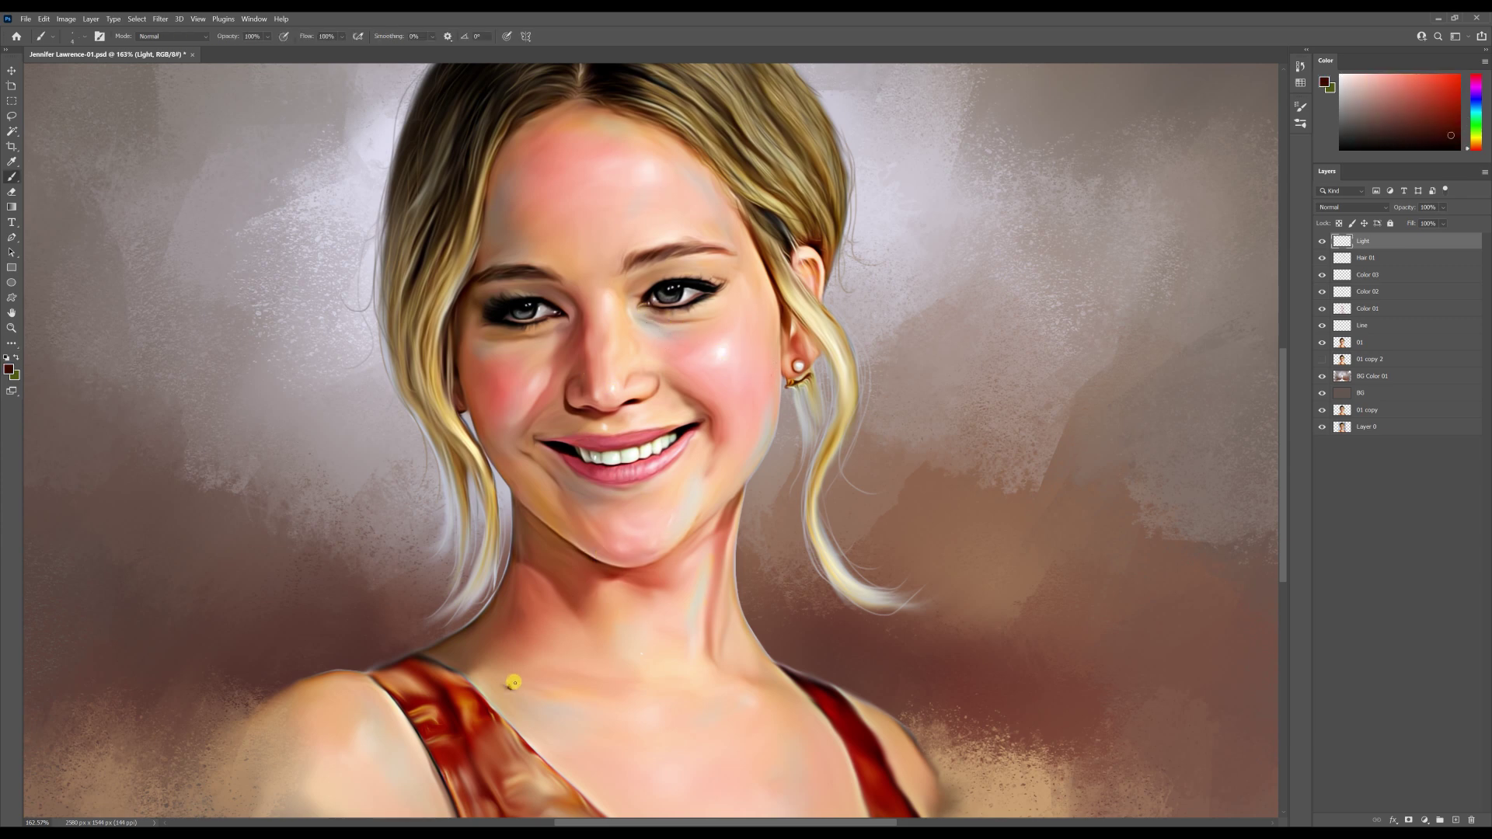
left_click(505, 684, "alt")
scroll(582, 582, "down", 8)
Create a new layer named Lips above the Light layer.
scroll(626, 588, "up", 3)
left_click_drag(659, 454, 662, 424)
left_click(1455, 820)
type("Lips")
key("Return")
Choose a soft round brush tip and a dark red foreground color.
left_click(99, 37)
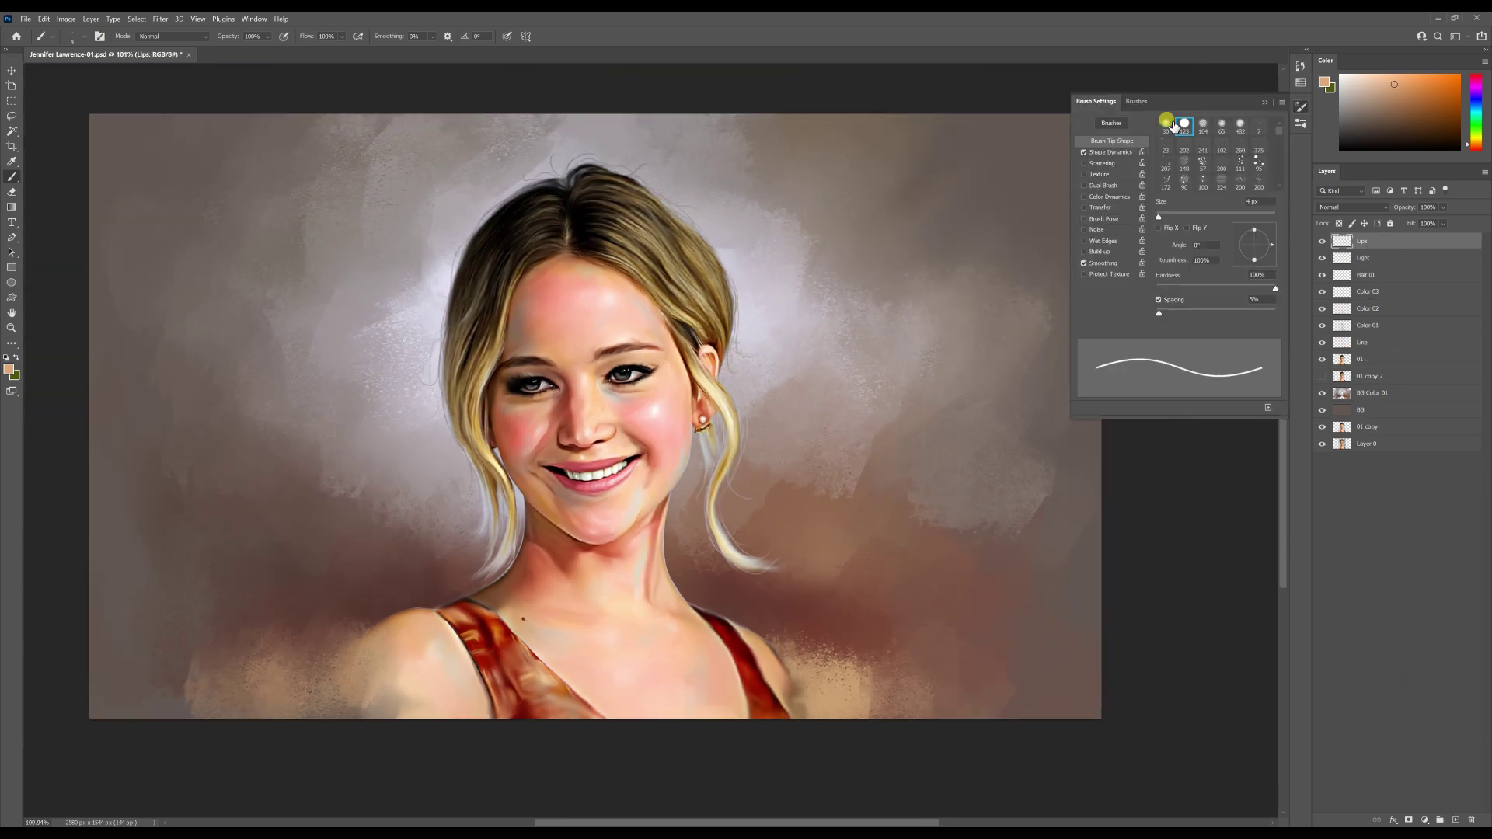
left_click(1173, 123)
left_click(1300, 107)
scroll(499, 338, "up", 5)
left_click(9, 369)
left_click(937, 467)
left_click(928, 527)
left_click(1046, 464)
Paint the upper and lower lips dark red on the Lips layer, keeping the teeth clear.
scroll(657, 549, "up", 6)
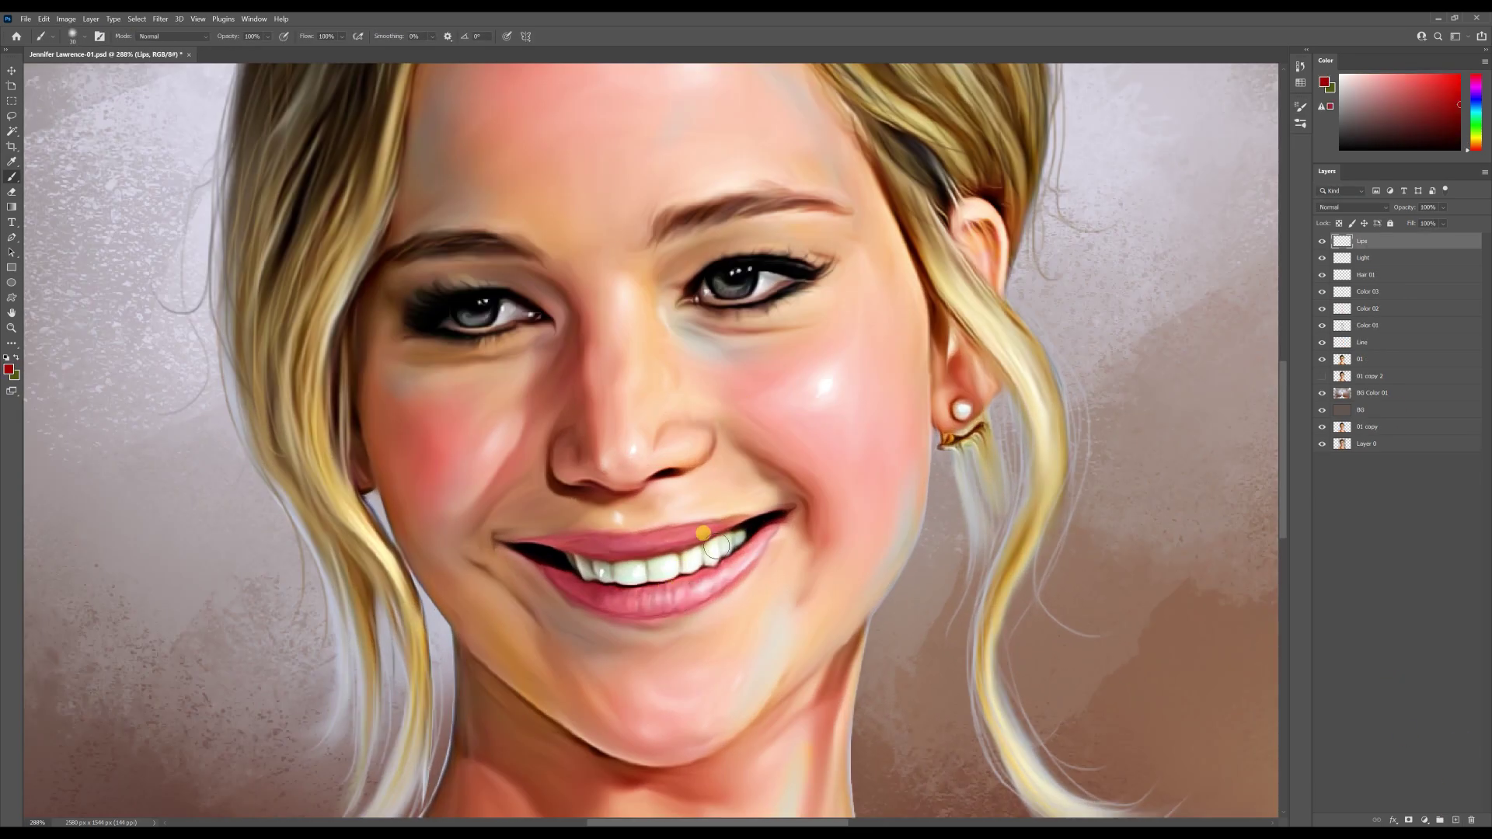
mouse_move(690, 529)
left_mouse_down()
mouse_move(575, 540)
mouse_move(624, 550)
mouse_move(570, 534)
left_mouse_up()
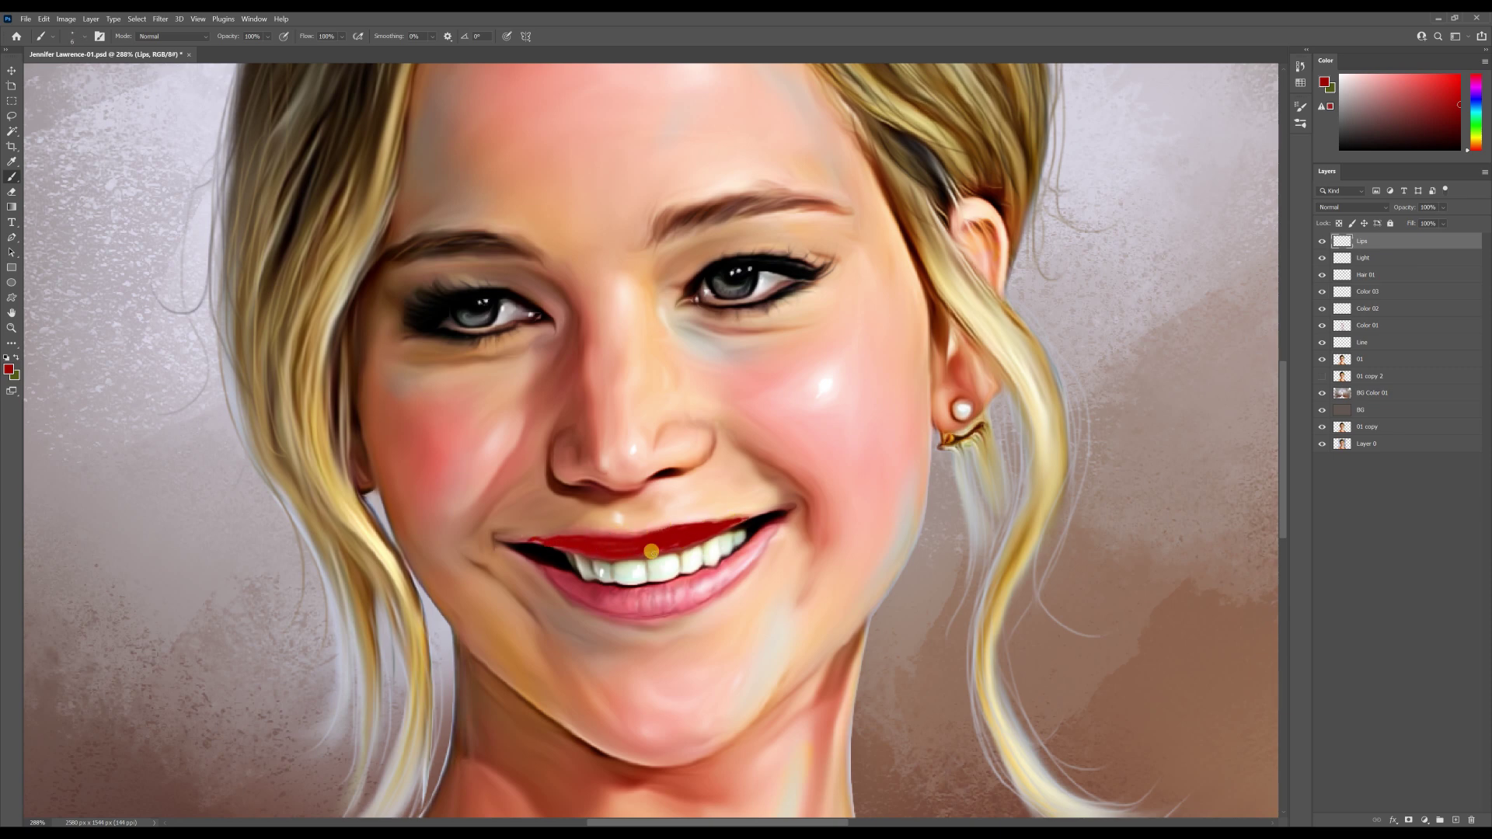
mouse_move(696, 597)
left_mouse_down()
mouse_move(766, 532)
mouse_move(680, 595)
mouse_move(623, 602)
left_mouse_up()
mouse_move(715, 564)
left_mouse_down()
mouse_move(633, 613)
mouse_move(650, 616)
mouse_move(555, 580)
mouse_move(519, 542)
left_mouse_up()
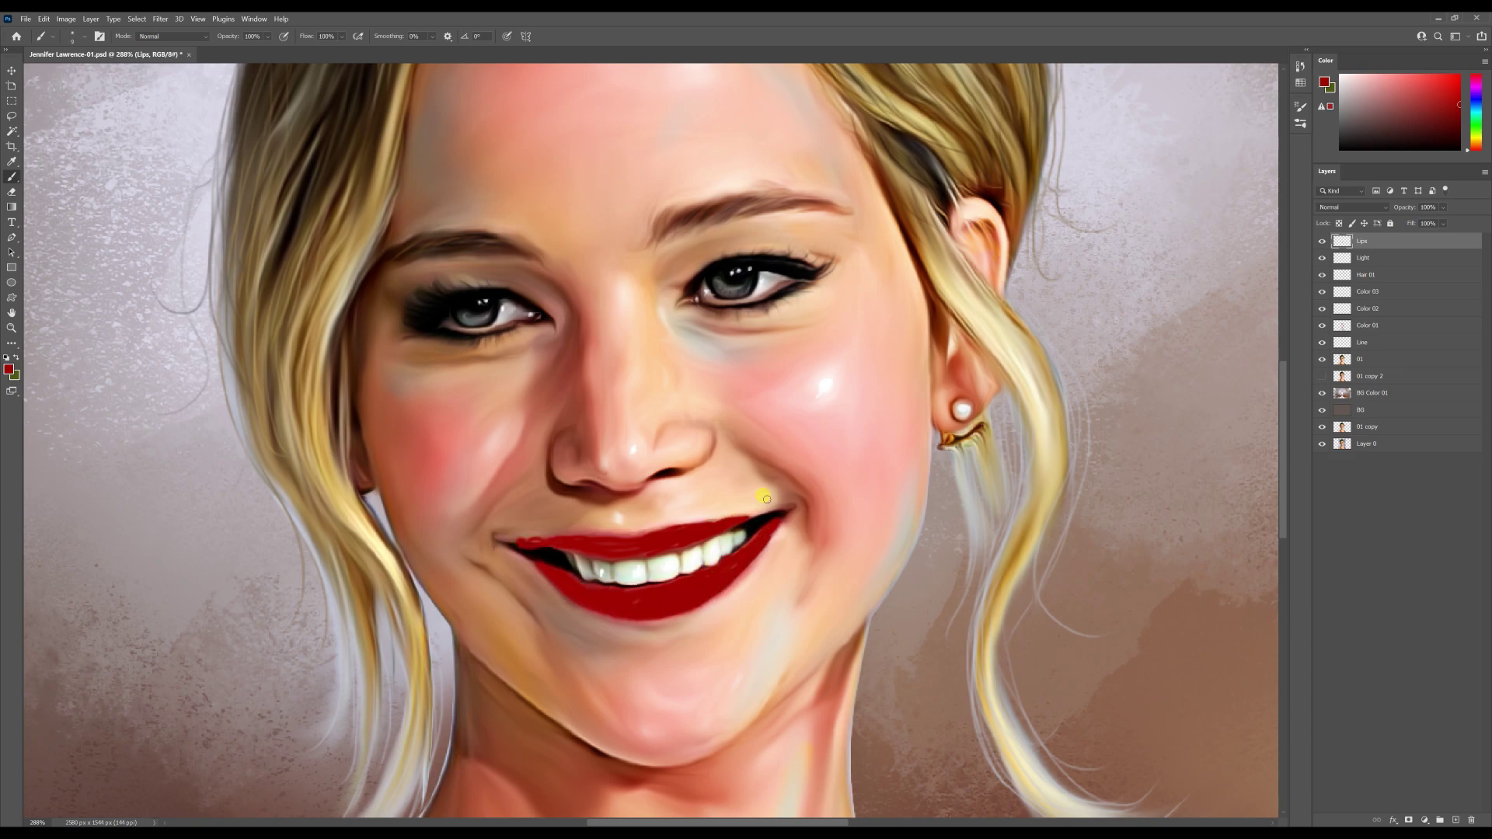
Set the Lips layer's blend mode to Soft Light.
scroll(763, 510, "down", 3)
left_click(1352, 207)
left_click(1351, 360)
key("v")
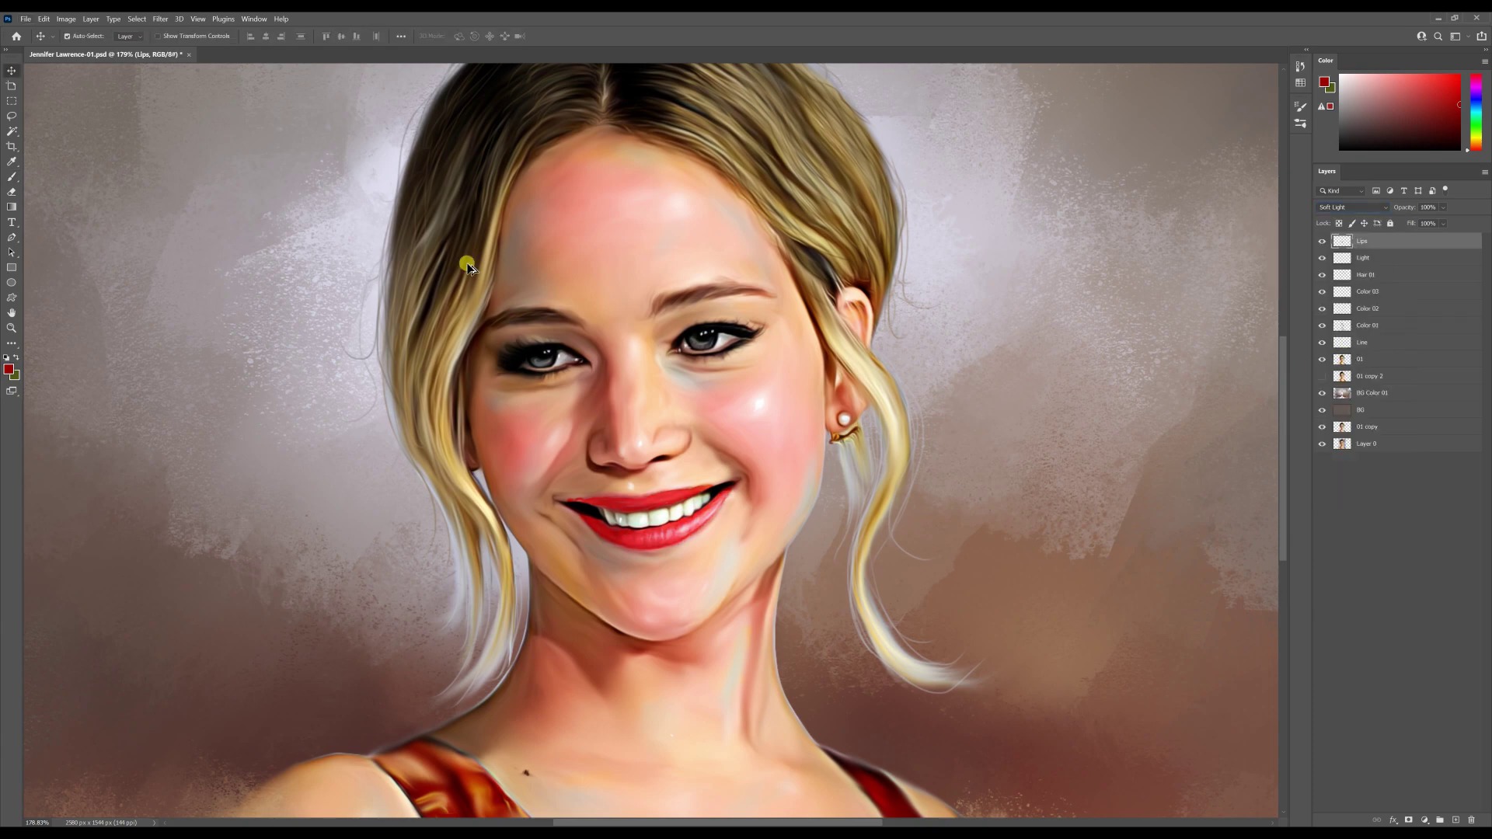
Smudge the painted lip edges at the mouth corner on the Lips layer with a small Smudge brush.
scroll(913, 552, "up", 3)
left_click(1363, 258)
scroll(604, 502, "up", 6)
left_click(12, 343)
scroll(452, 536, "up", 3)
key("bracketleft")
key("bracketleft")
key("bracketleft")
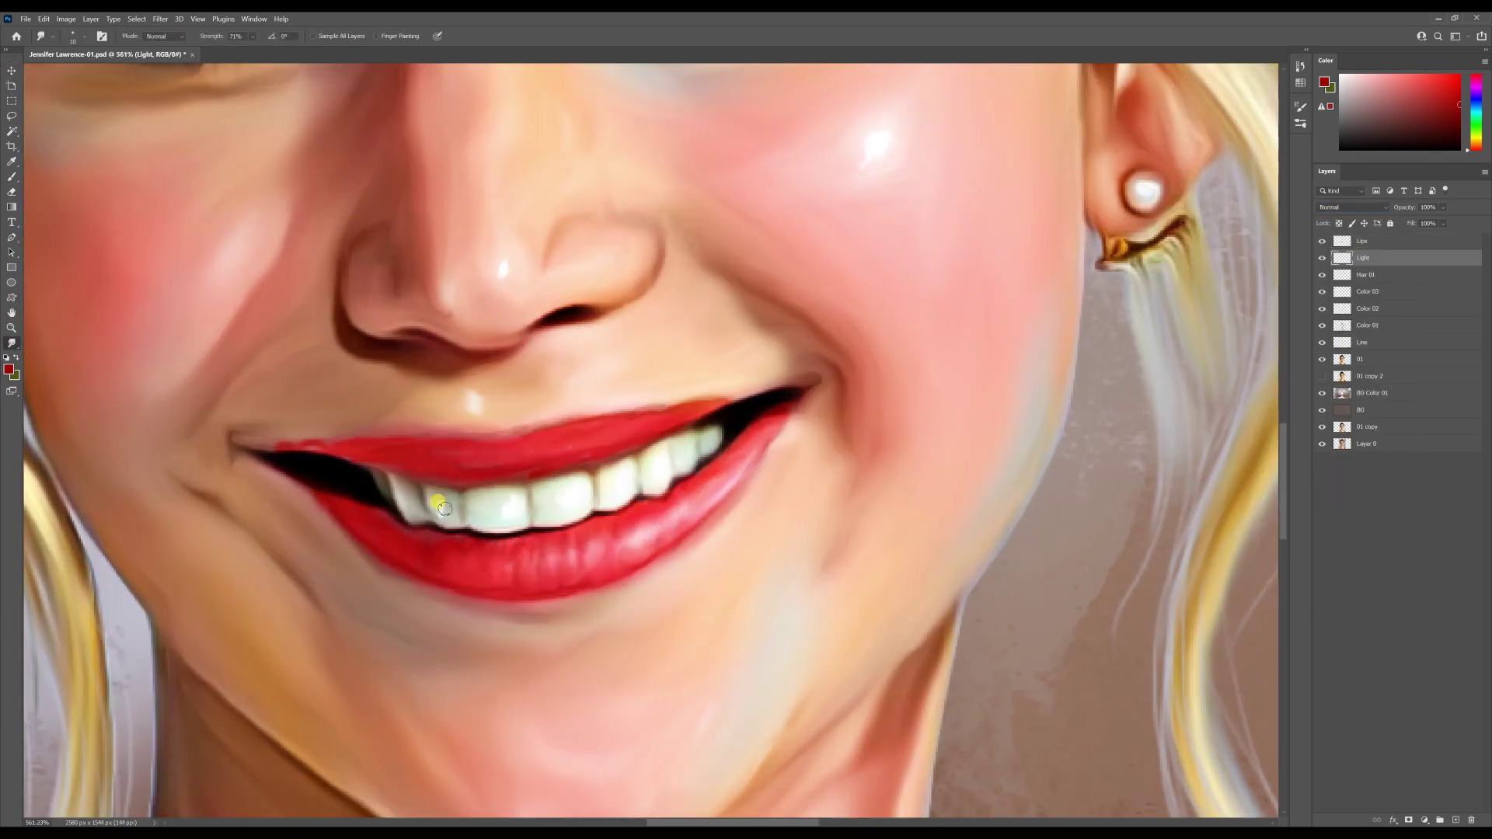
left_click(1373, 241)
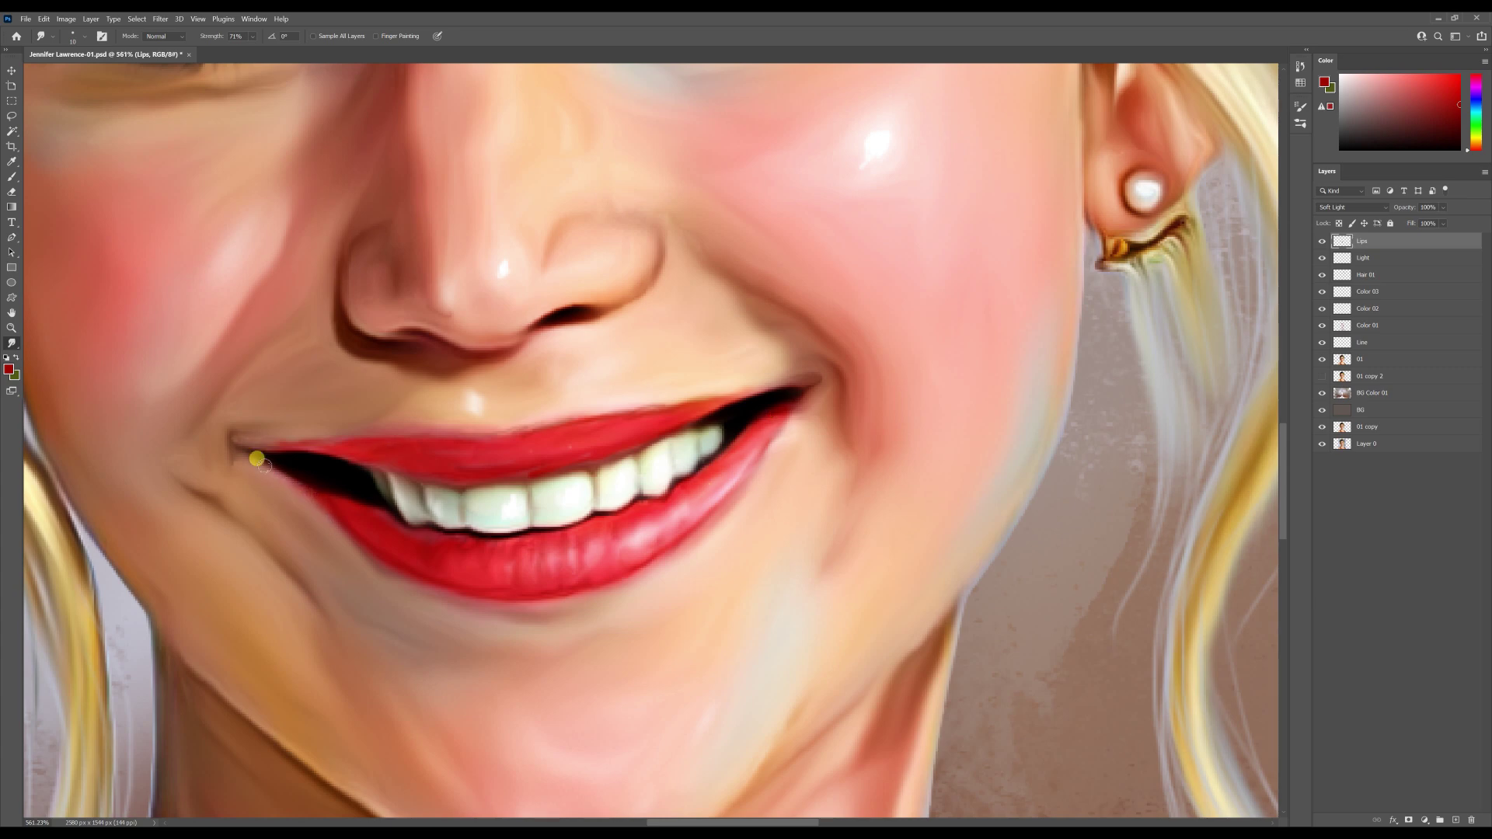
scroll(585, 451, "down", 9)
left_click(66, 19)
mouse_move(90, 44)
left_click(253, 105)
left_click_drag(987, 308, 956, 304)
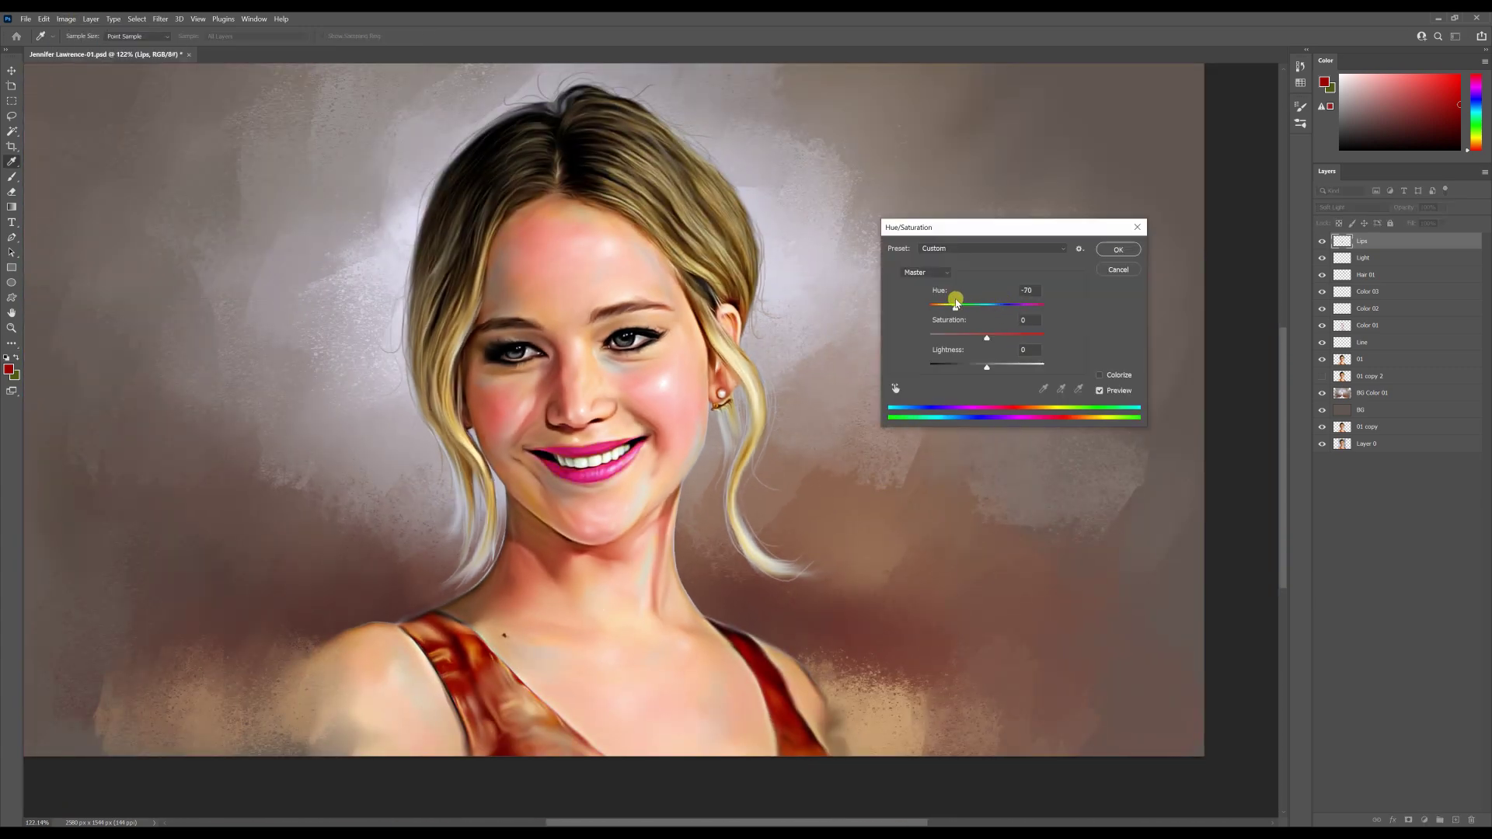
left_click(1116, 269)
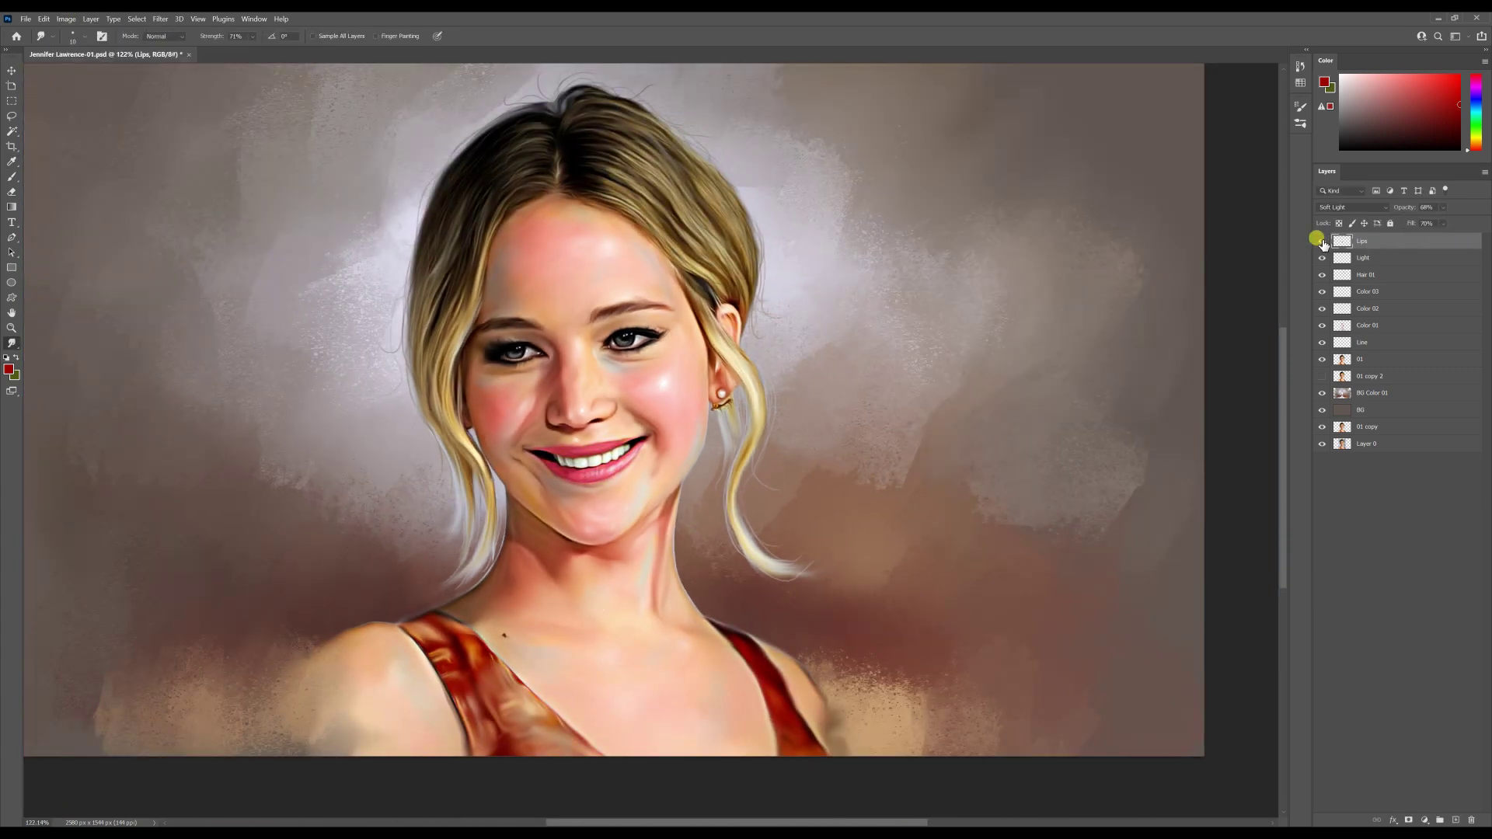
Group the layers from Lips down to BG, duplicate the group, and place the copy below the original.
scroll(525, 389, "down", 3)
scroll(706, 388, "up", 2)
left_click(1382, 412, "shift")
key("ctrl+g")
key("ctrl+j")
left_click_drag(1373, 241, 1372, 261)
Merge the layers from Lips down to 01 inside the upper group into one layer.
left_click(1335, 240)
left_click(1373, 256)
left_click(1384, 374, "shift")
right_click(1389, 374)
left_click(1322, 677)
Ungroup Group 1 so that its layers stand alone above the group copy.
right_click(1368, 241)
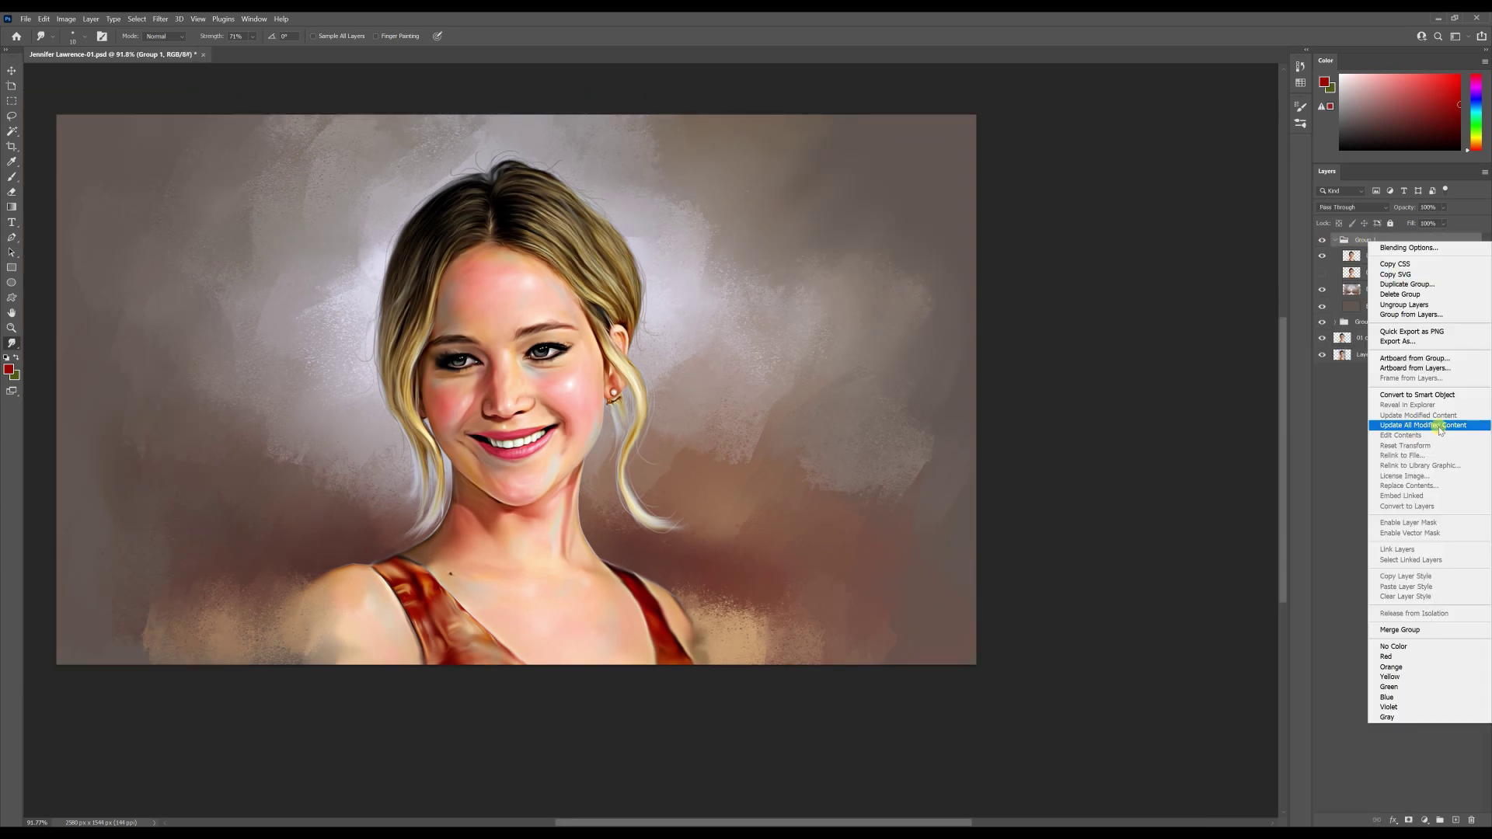
left_click(1404, 304)
scroll(760, 366, "down", 1)
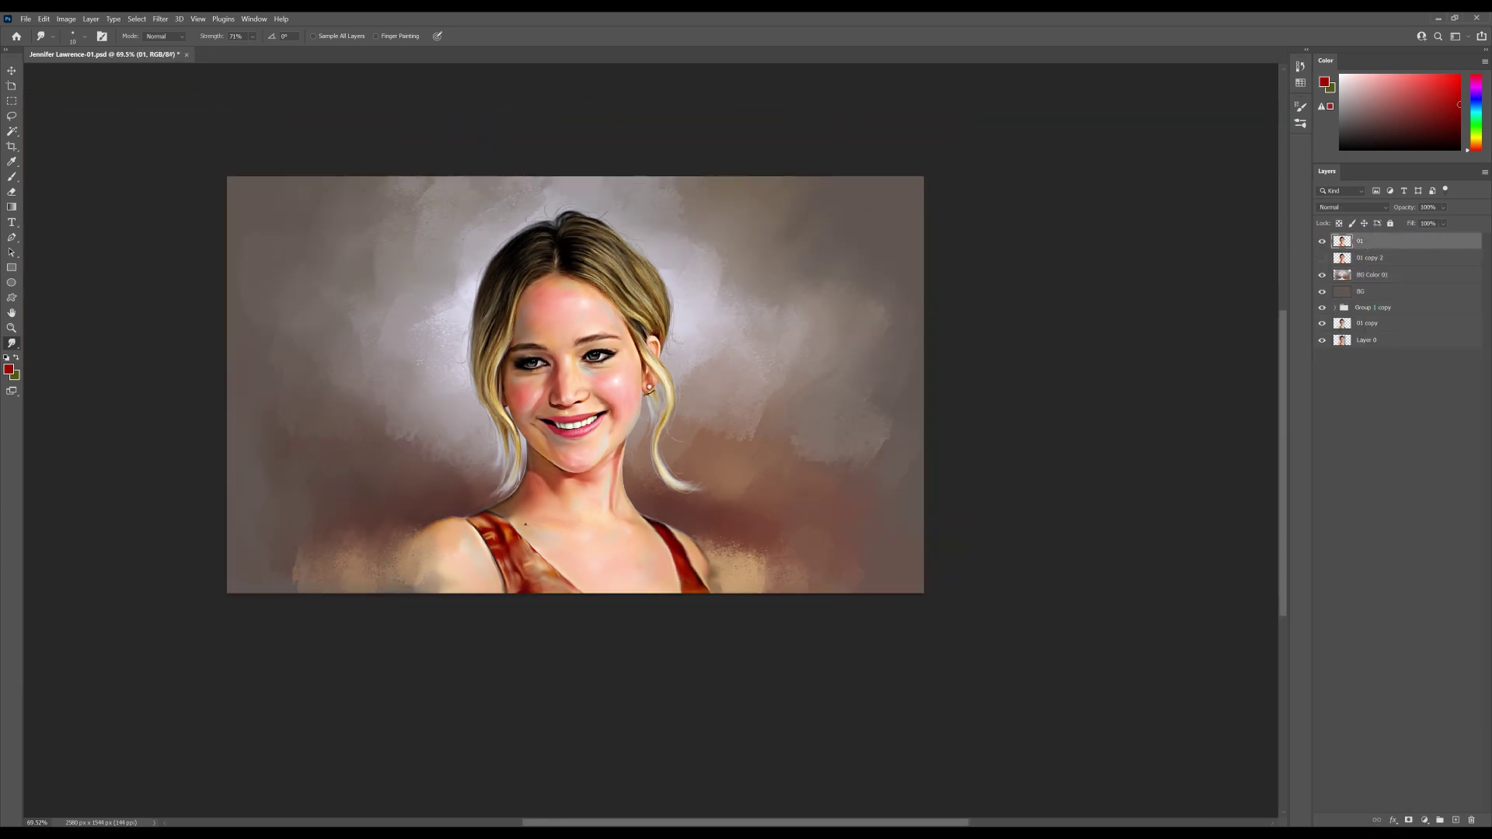
Add a layer mask to the merged 01 layer and choose a soft round brush with reduced opacity.
left_click(1408, 820)
scroll(675, 302, "up", 2)
left_click(12, 177)
left_click(1301, 107)
left_click(1272, 101)
left_click(267, 36)
left_click_drag(287, 50, 262, 50)
Paint black with an enlarged brush on the 01 layer's mask to fade the hair edge on the earring side.
scroll(697, 259, "up", 3)
key("bracketright")
key("bracketright")
key("bracketright")
key("bracketright")
key("bracketright")
key("bracketright")
key("bracketright")
key("bracketright")
key("bracketright")
key("bracketright")
key("bracketright")
left_click(16, 357)
left_click_drag(652, 248, 686, 331)
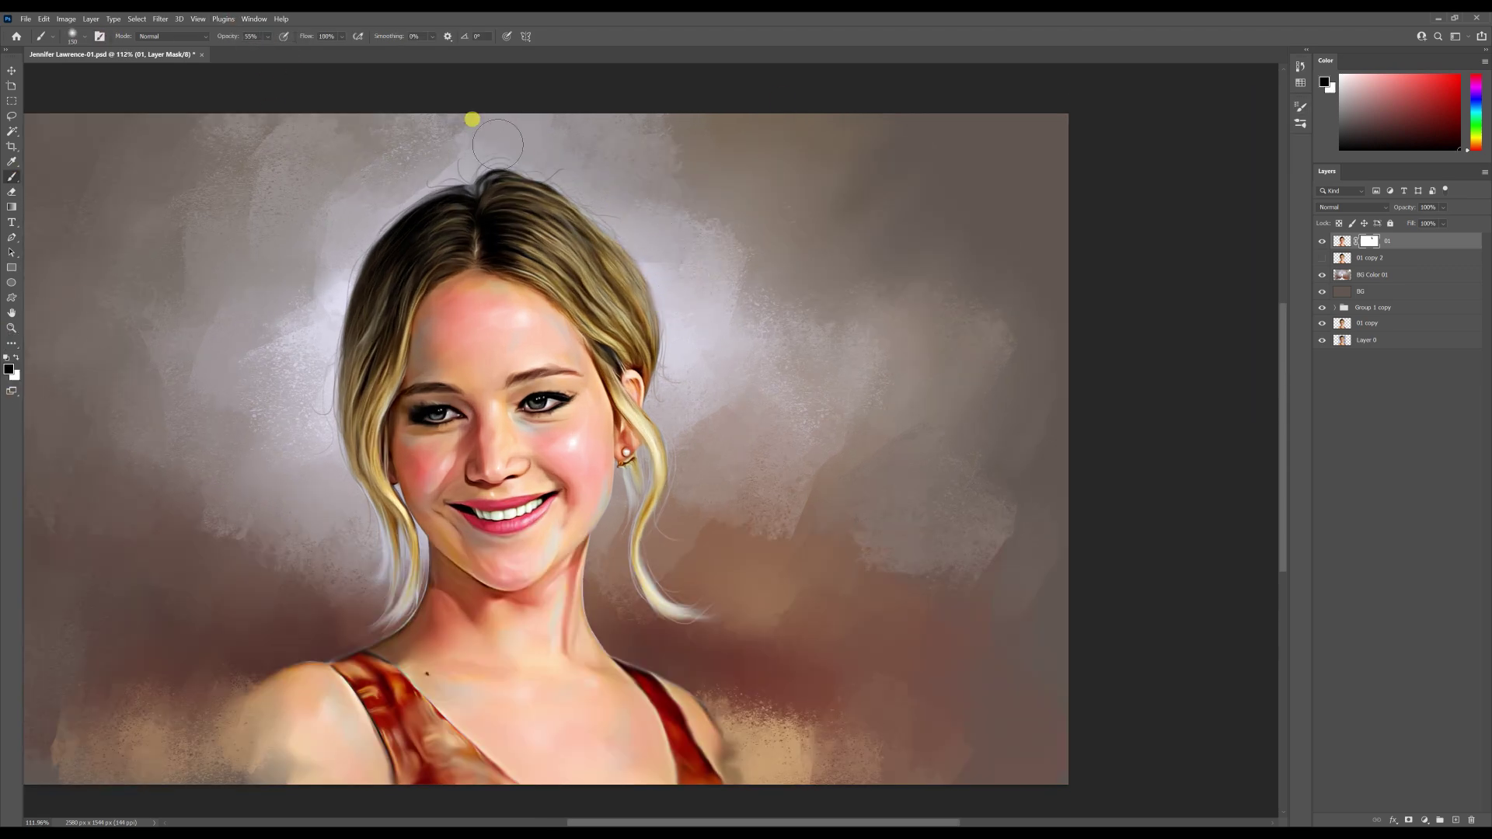
Soften the remaining hair outline on the 01 layer's mask with a smaller black brush.
key("bracketleft")
key("bracketleft")
key("bracketleft")
key("bracketleft")
key("bracketleft")
key("bracketleft")
key("bracketleft")
key("bracketleft")
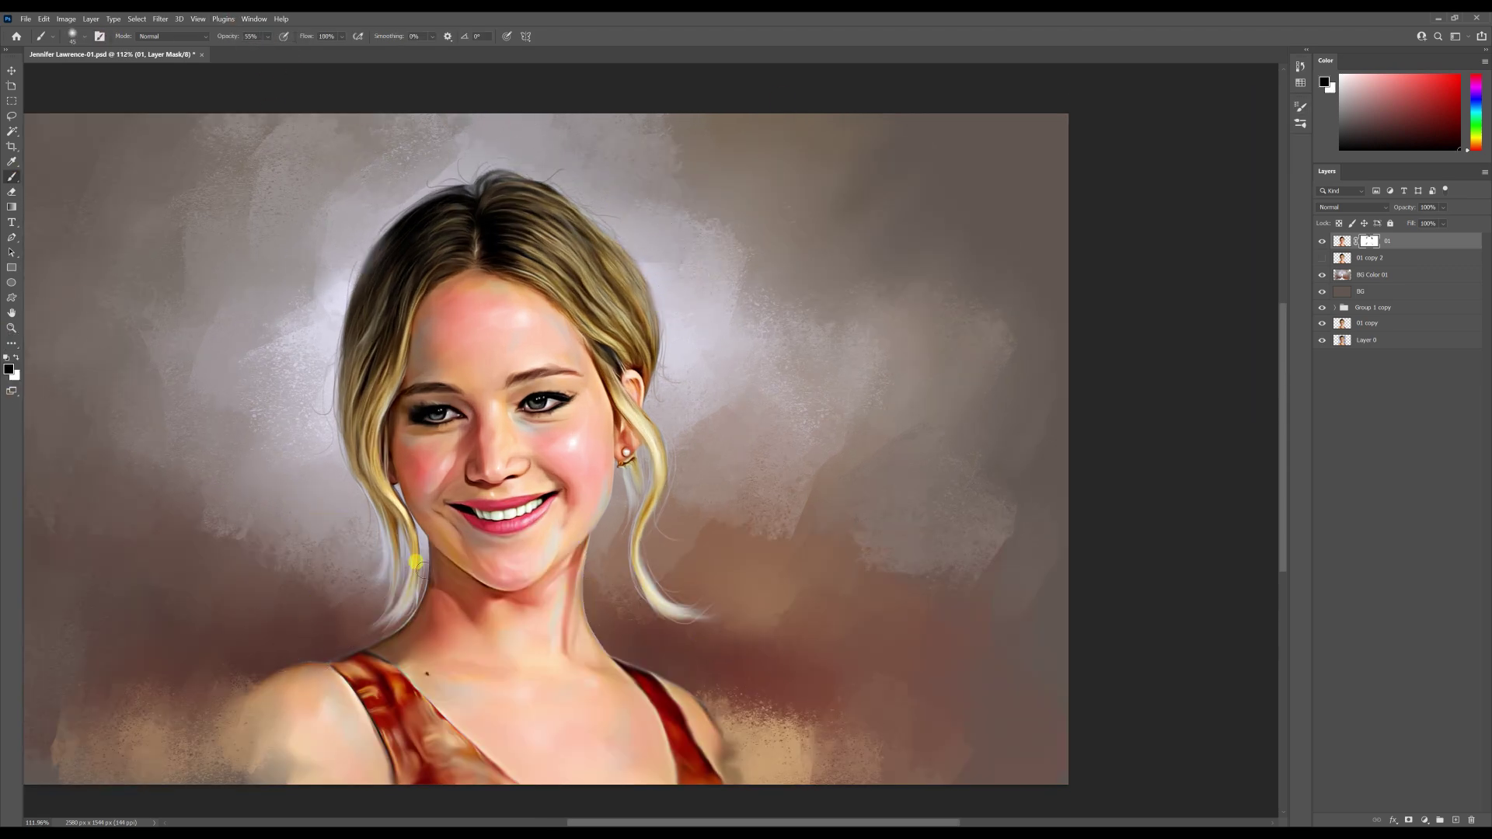
Set the brush opacity to 33% and gently fade the loose strands and crown of the hair on the mask.
key("3")
key("3")
scroll(482, 521, "down", 2)
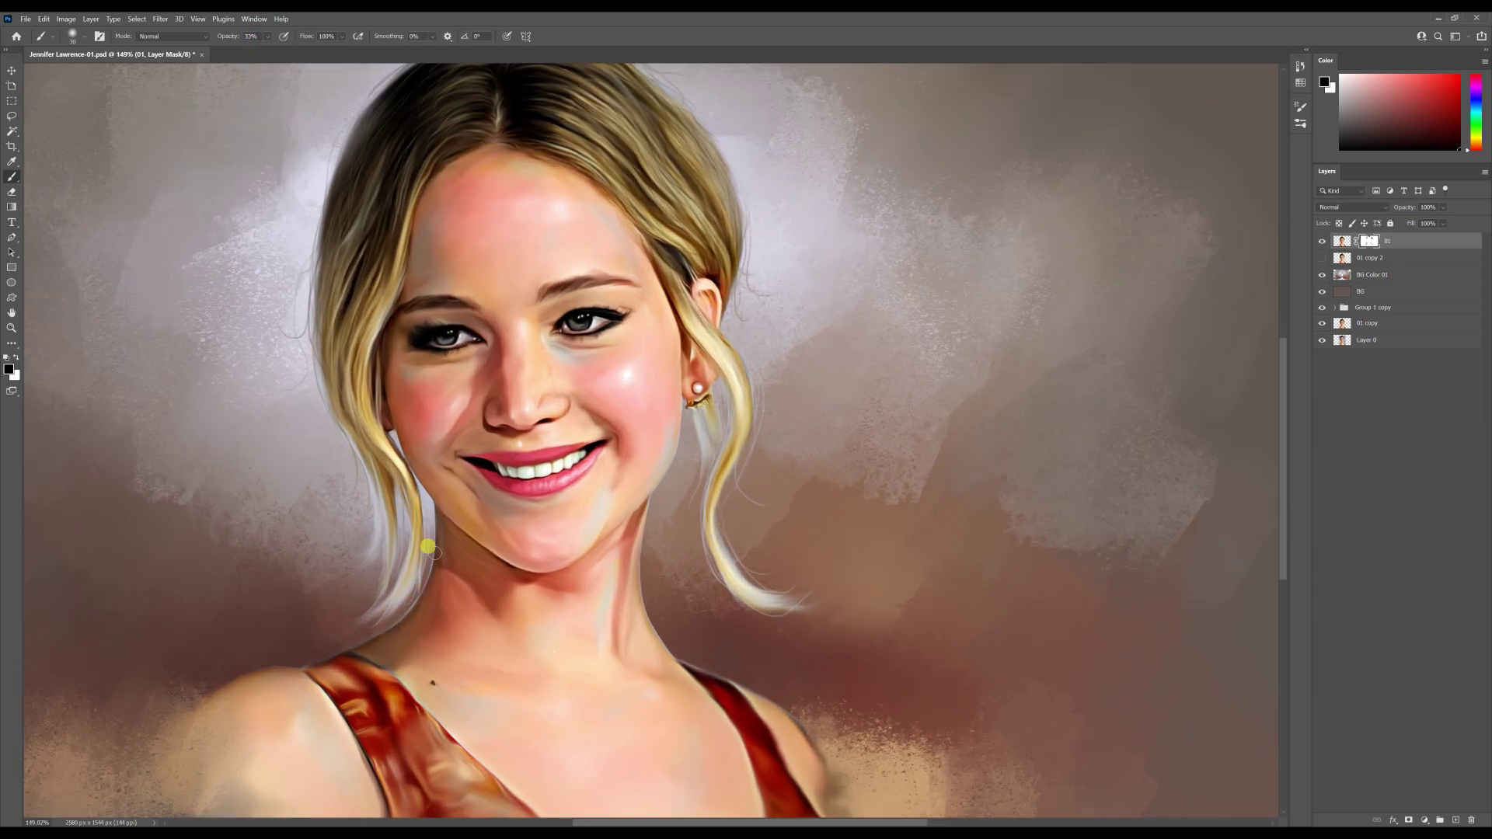
key("bracketright")
key("bracketright")
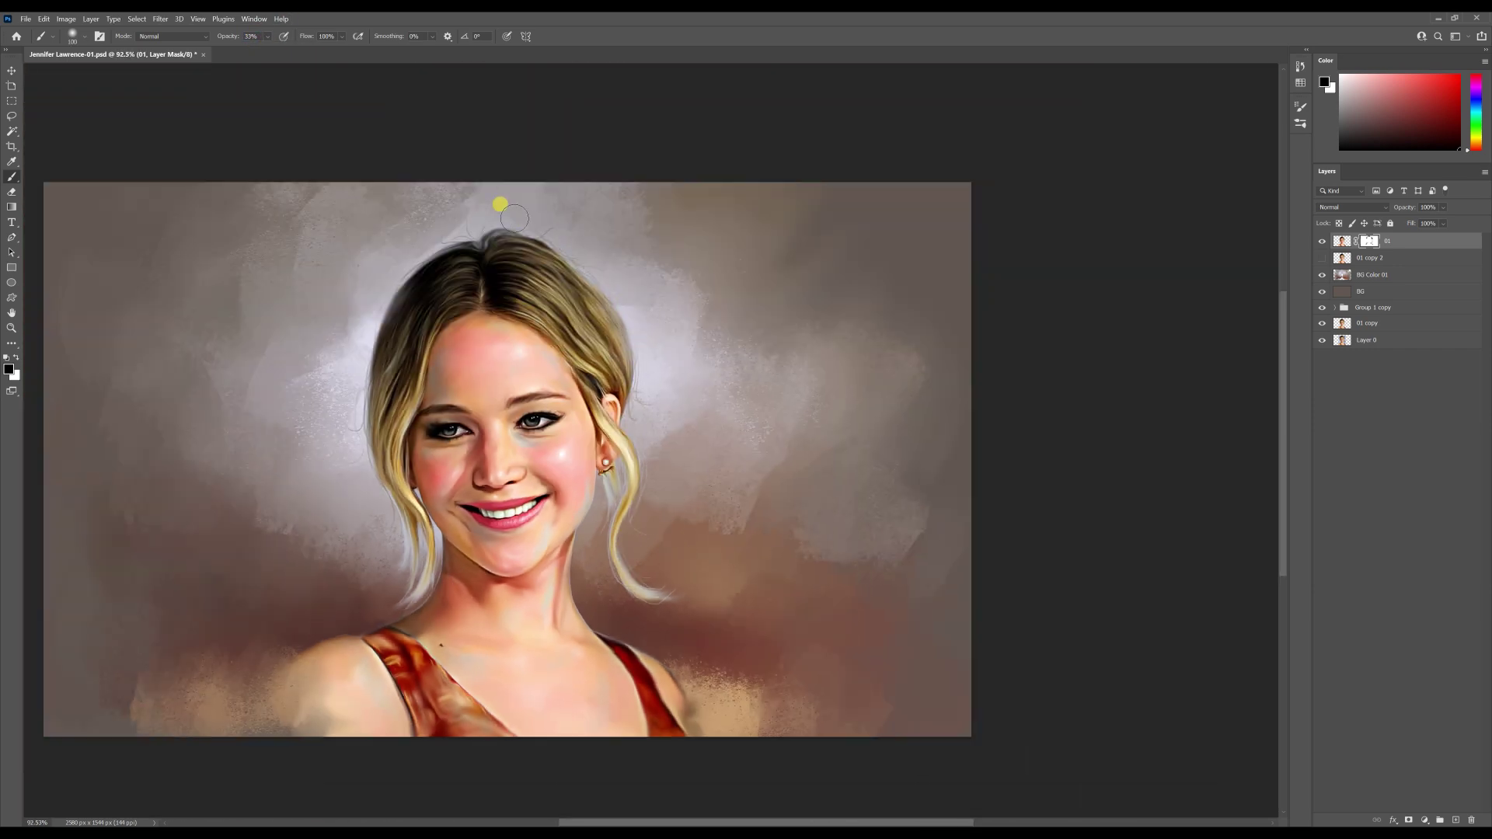
Add a Levels adjustment layer above layer 01 and fine-tune its black and white input points.
scroll(636, 346, "down", 2)
scroll(731, 379, "up", 2)
scroll(731, 379, "down", 2)
left_click(1425, 820)
left_click(1422, 658)
left_click_drag(882, 346, 885, 346)
left_click_drag(976, 346, 972, 346)
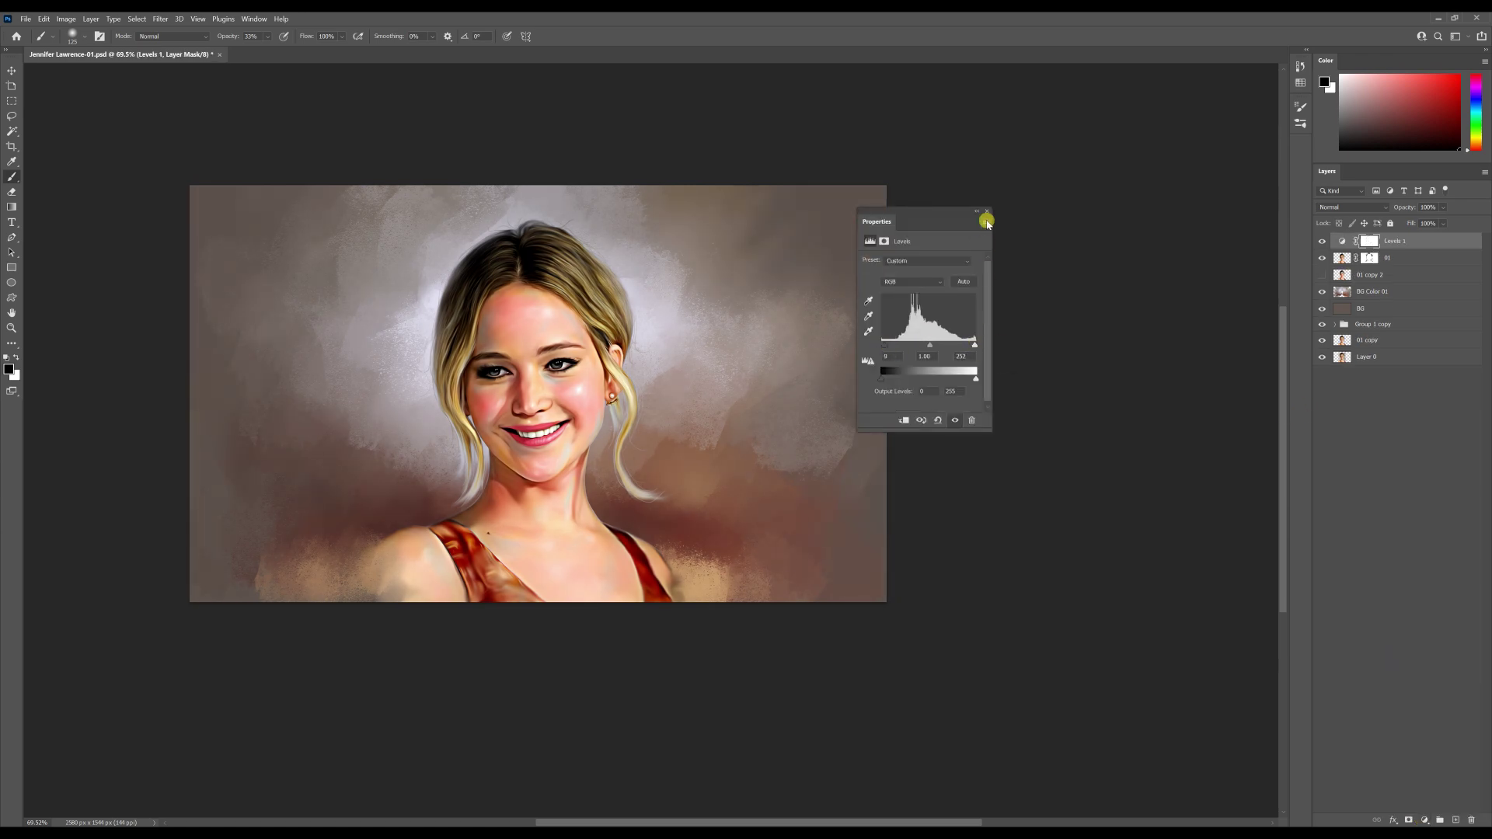
left_click(987, 211)
Add a Color Balance adjustment layer above Levels and shift the midtones slightly toward red.
scroll(549, 433, "up", 2)
left_click(1425, 820)
left_click(1436, 717)
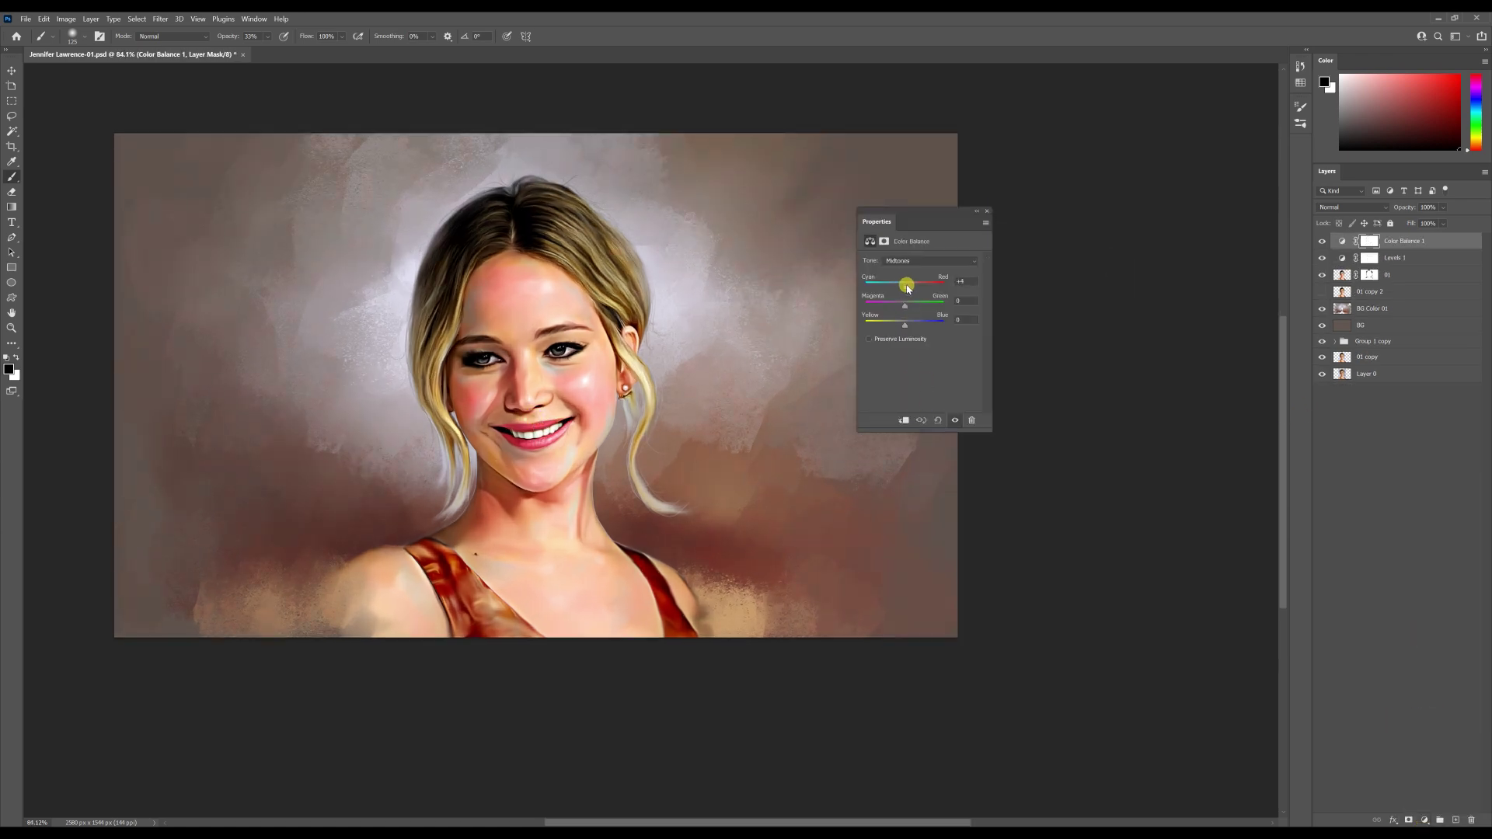
left_click(988, 210)
scroll(868, 217, "down", 2)
scroll(668, 381, "up", 3)
scroll(616, 398, "down", 2)
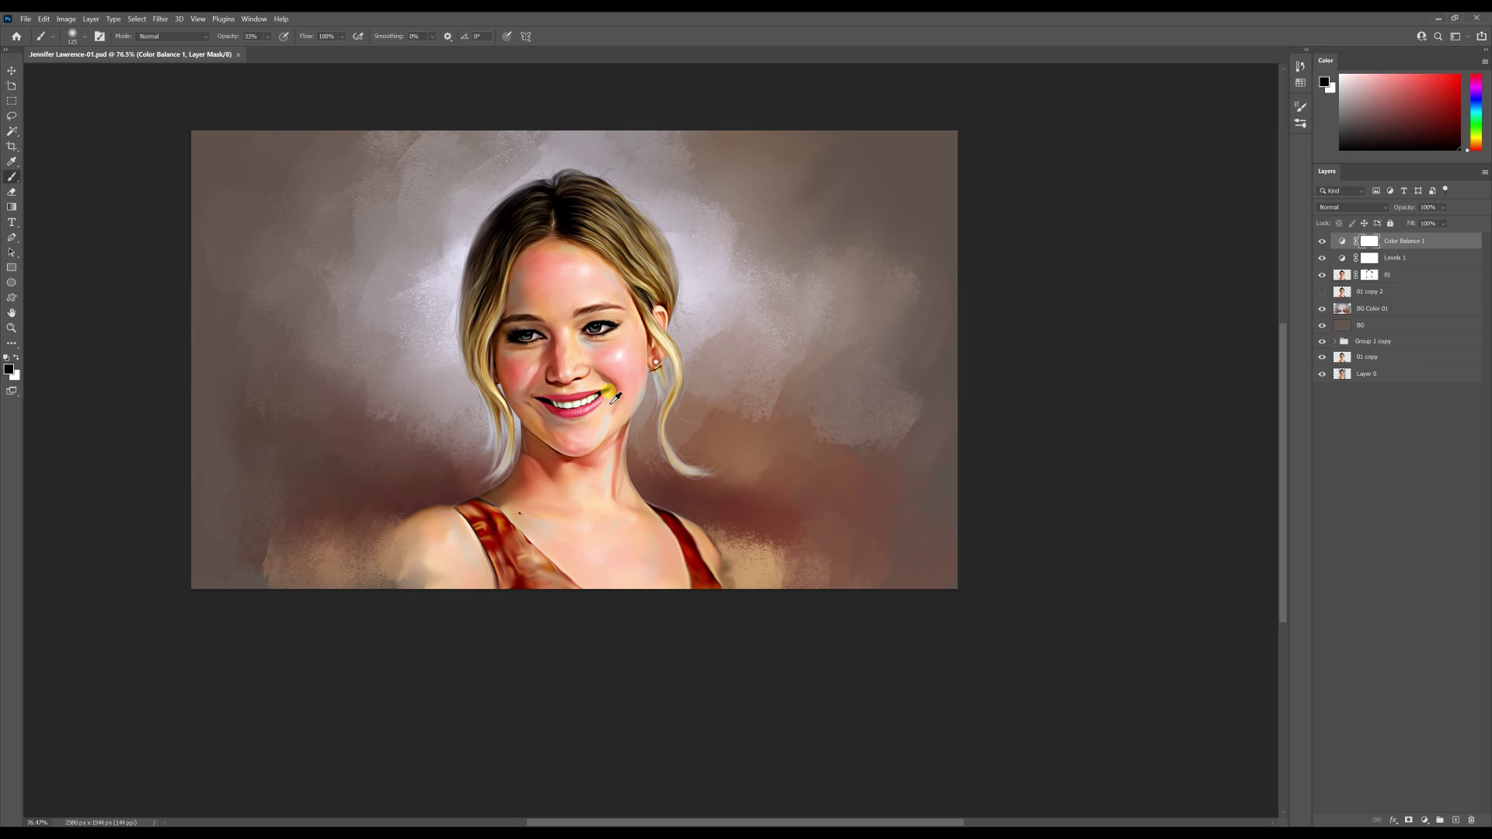
scroll(622, 236, "down", 1)
scroll(819, 289, "up", 2)
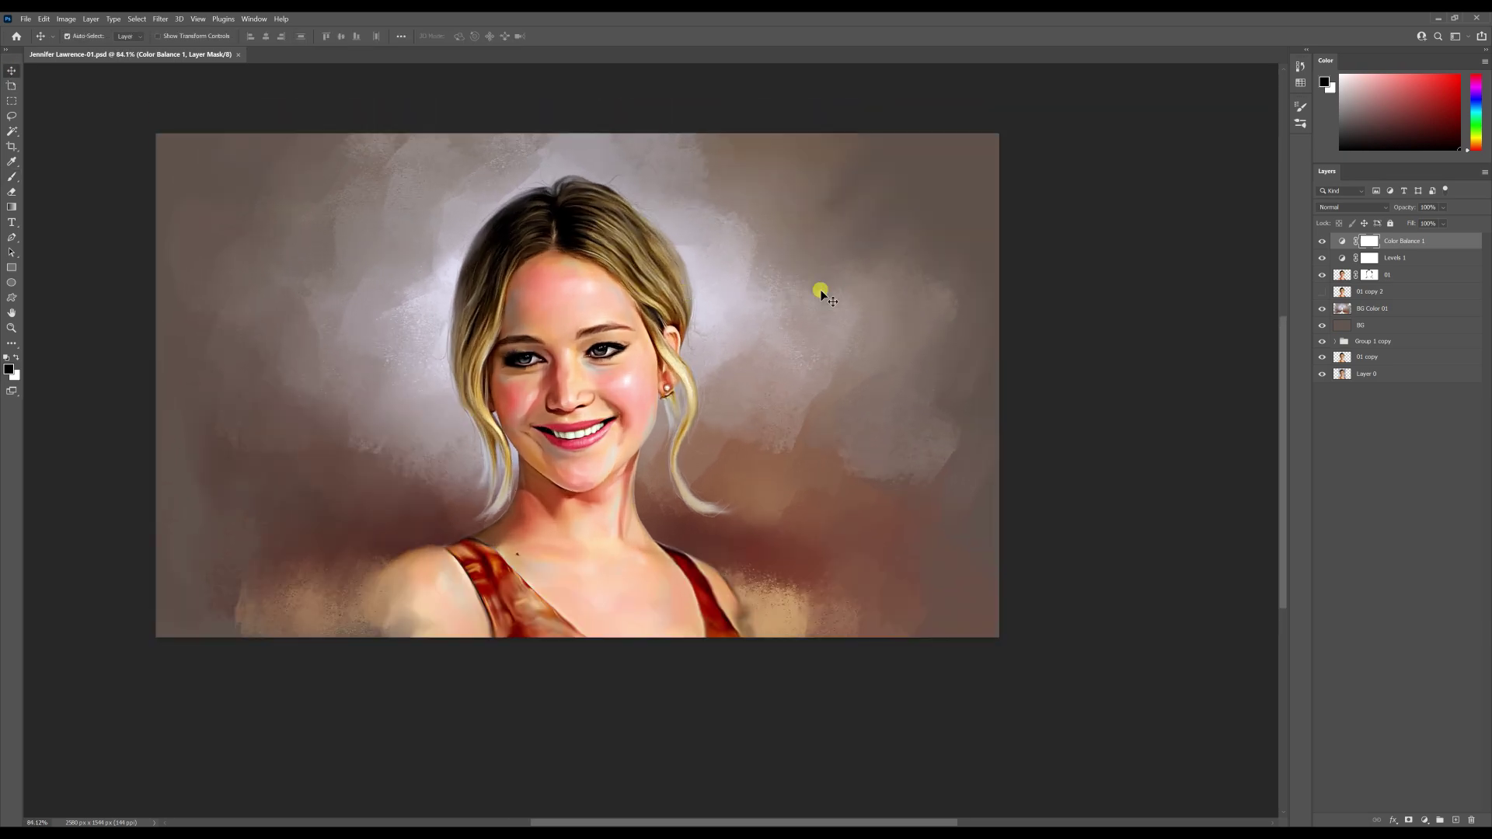